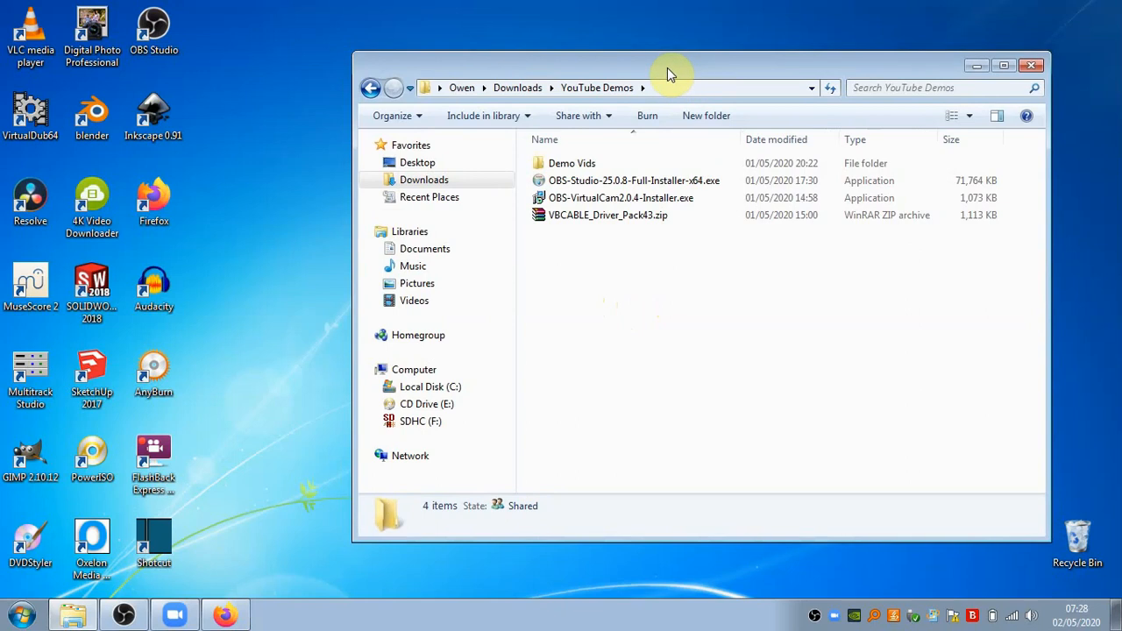
drag(667, 69, 665, 68)
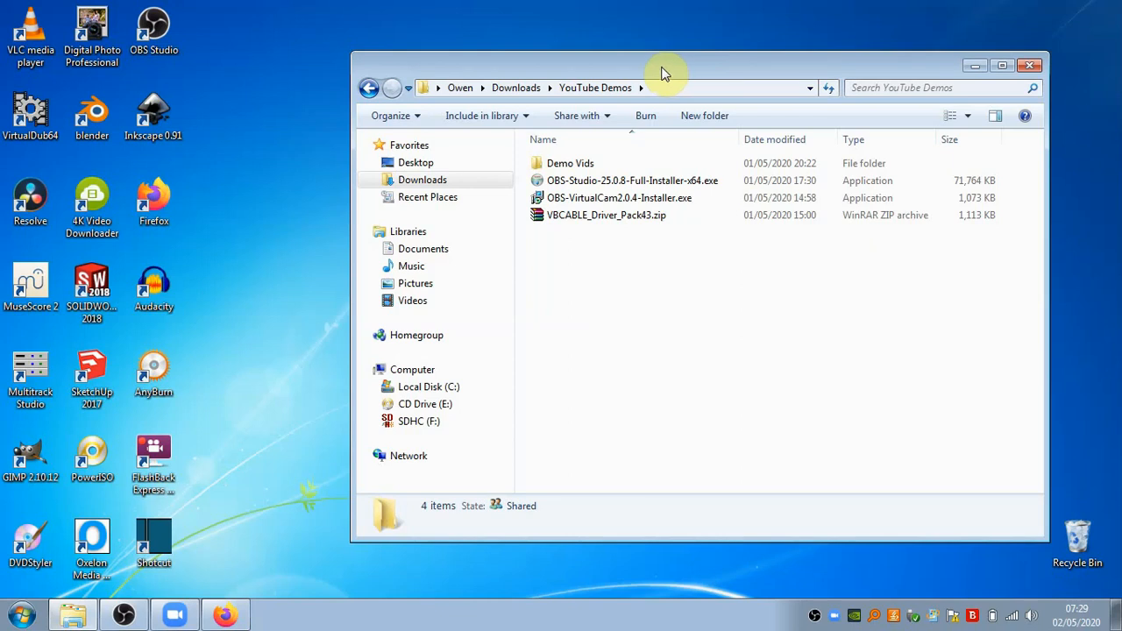
click(294, 51)
click(161, 31)
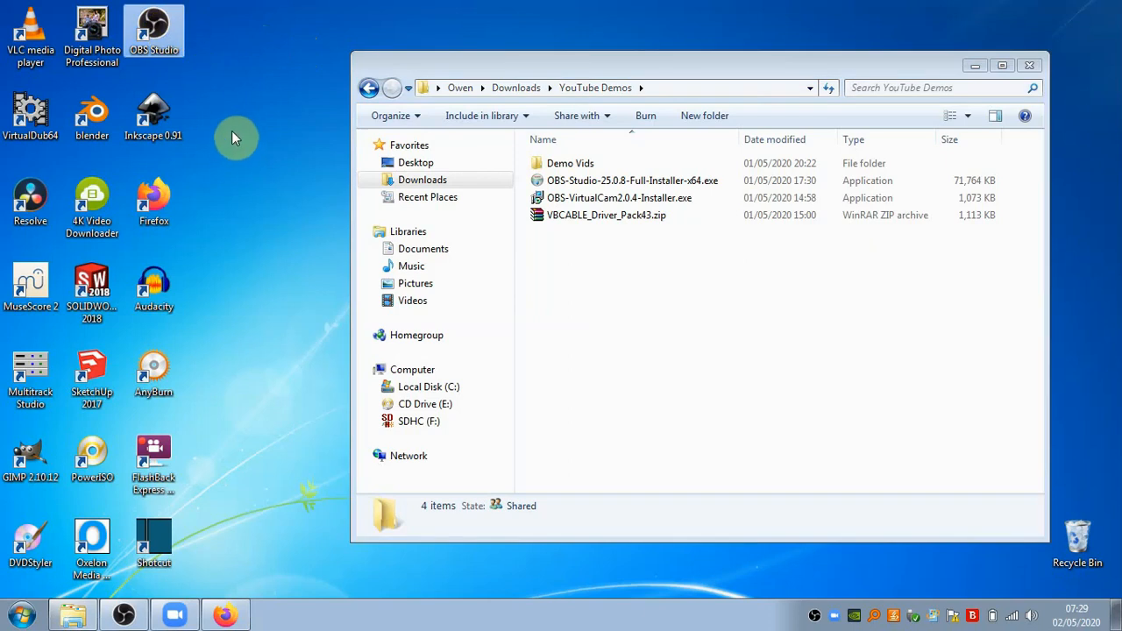
click(226, 91)
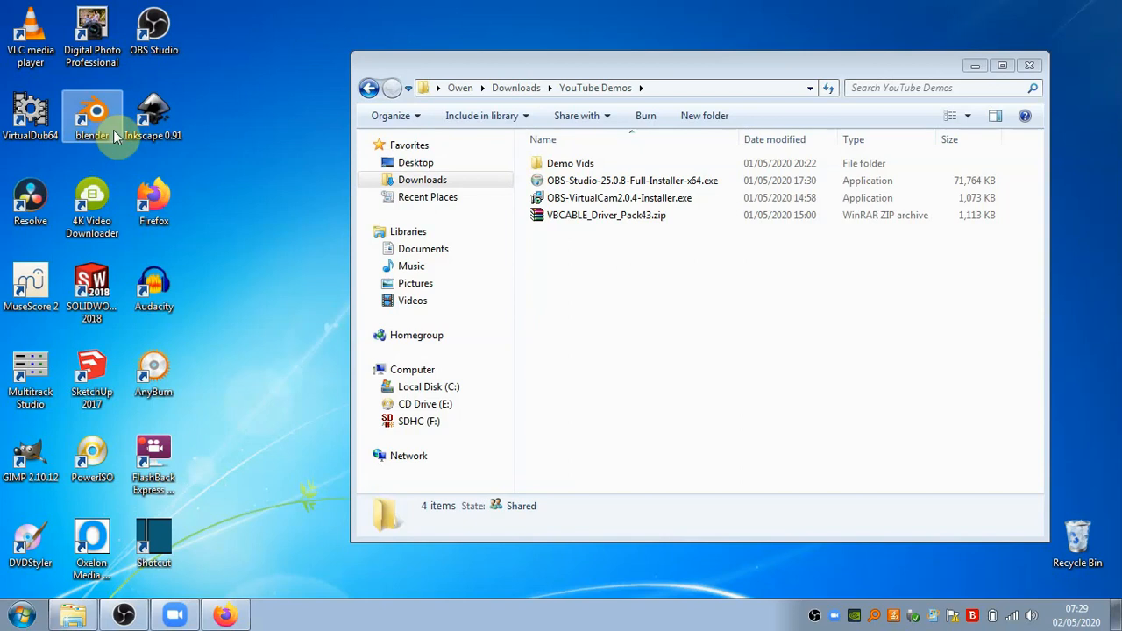
click(752, 70)
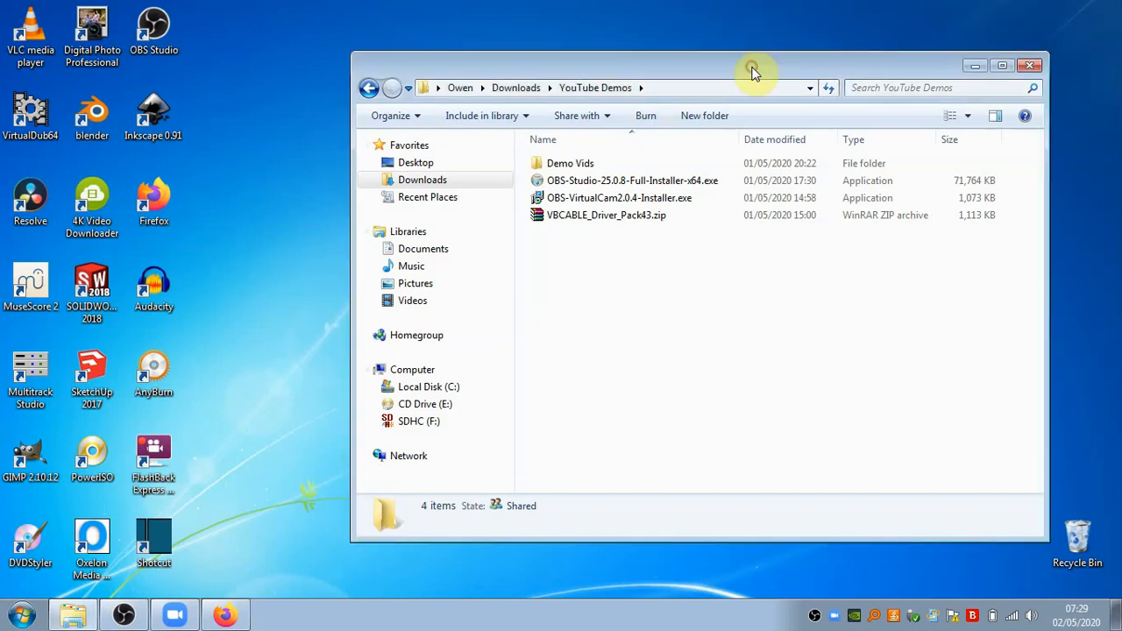
drag(752, 67, 748, 68)
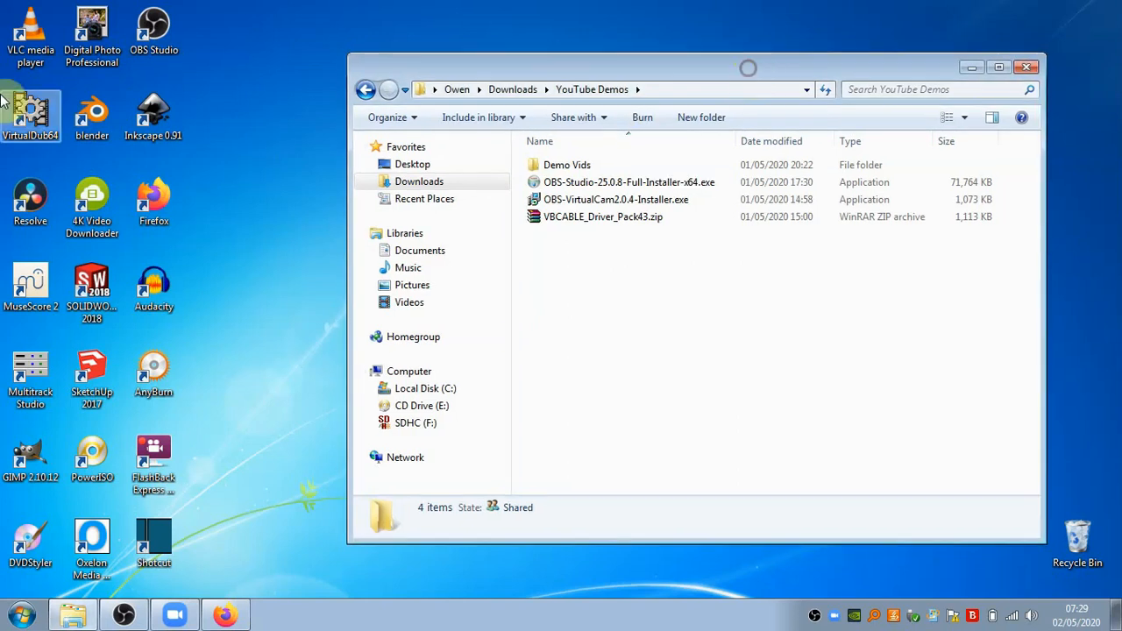
click(96, 123)
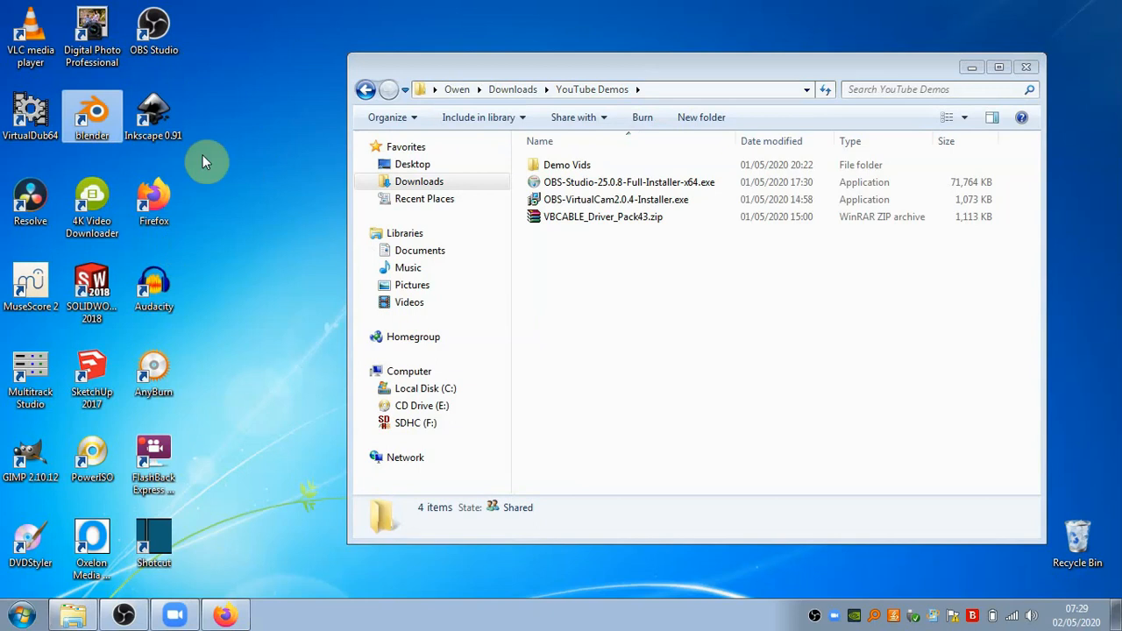
Open OBS Studio to view its main window, and minimise it again
click(158, 26)
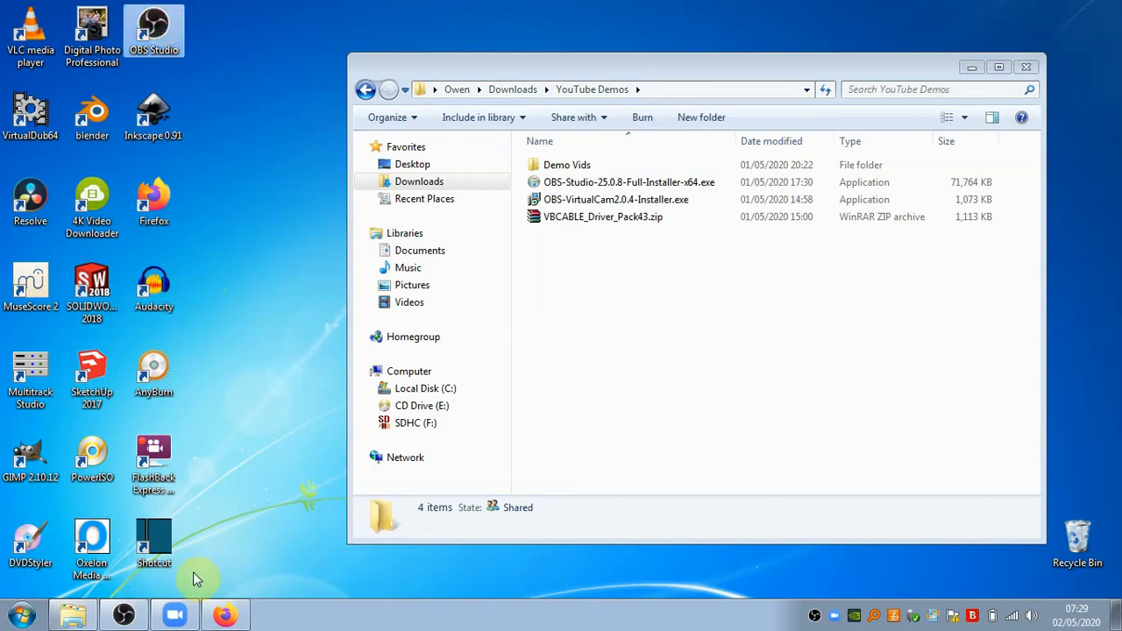
double_click(184, 32)
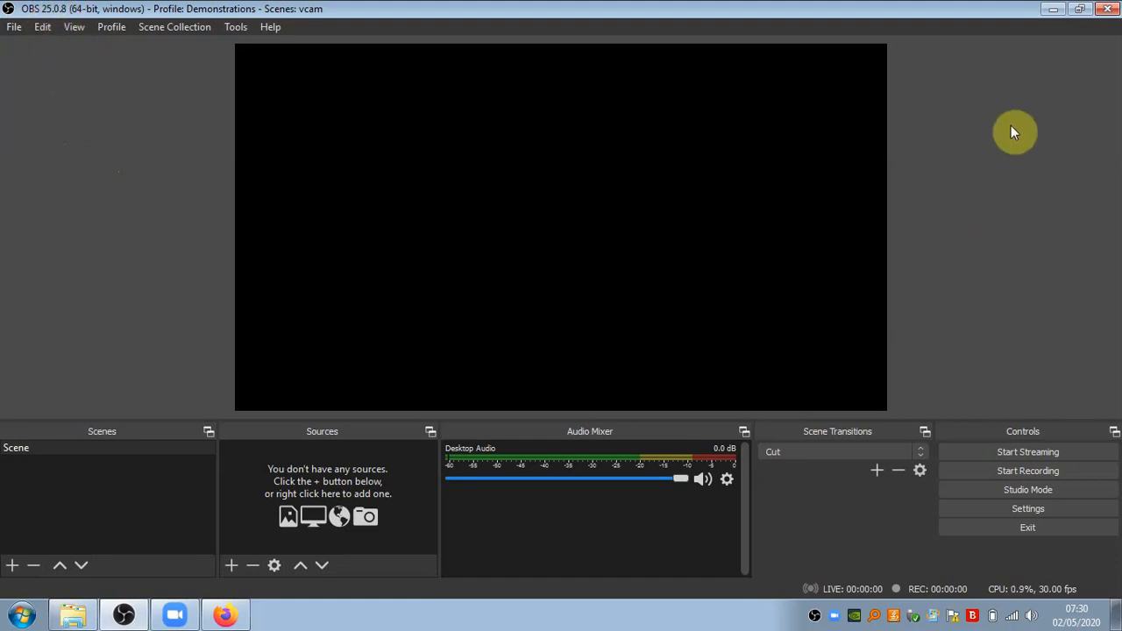
click(1052, 17)
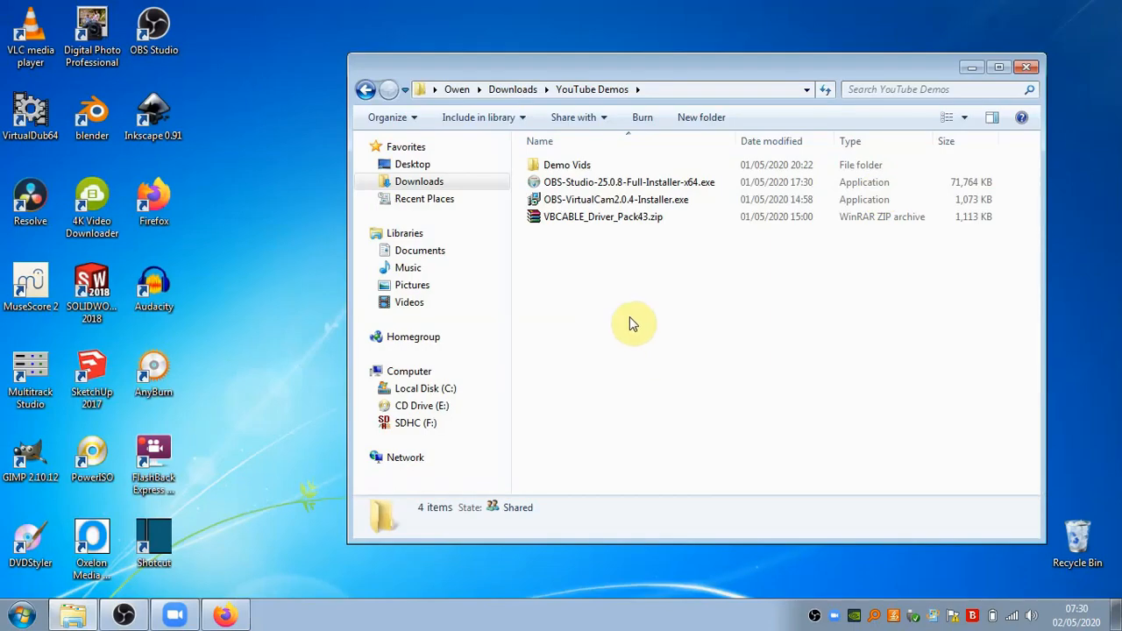
Switch to Firefox, search Google for "obs virtual camera", and open the OBS-VirtualCam page on the OBS Forums
click(224, 615)
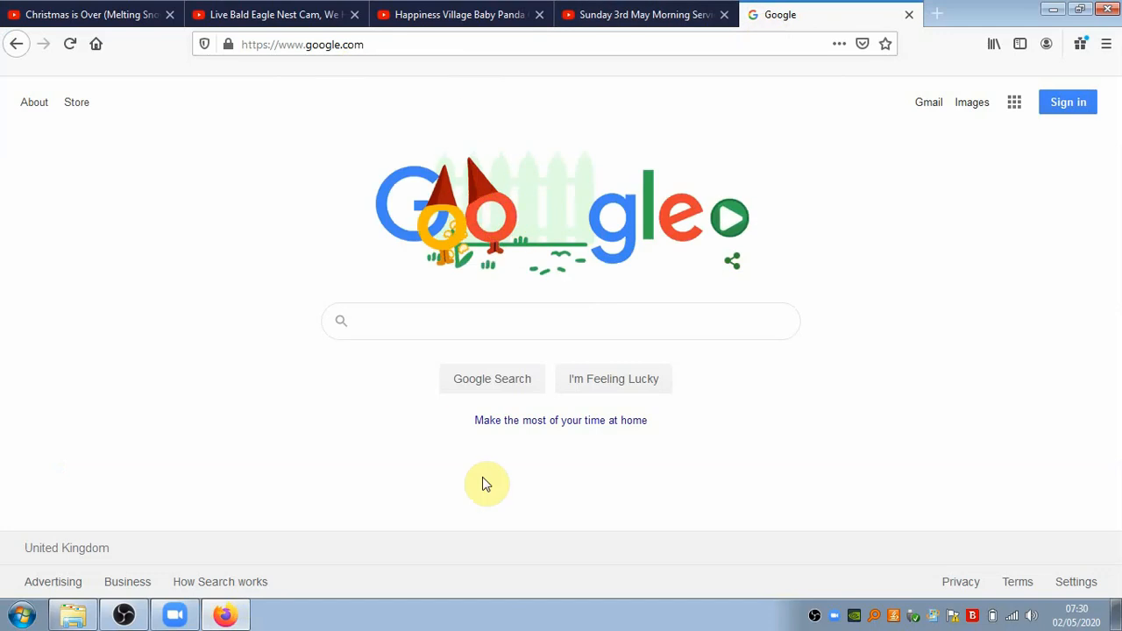
click(395, 317)
text(obs )
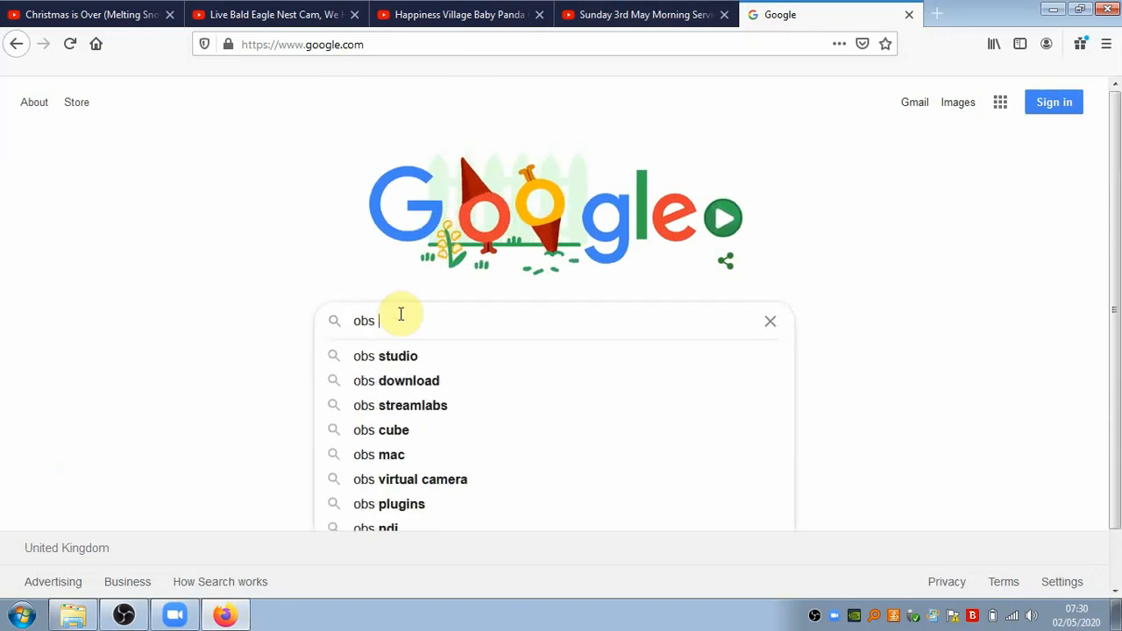
text(virtual cam)
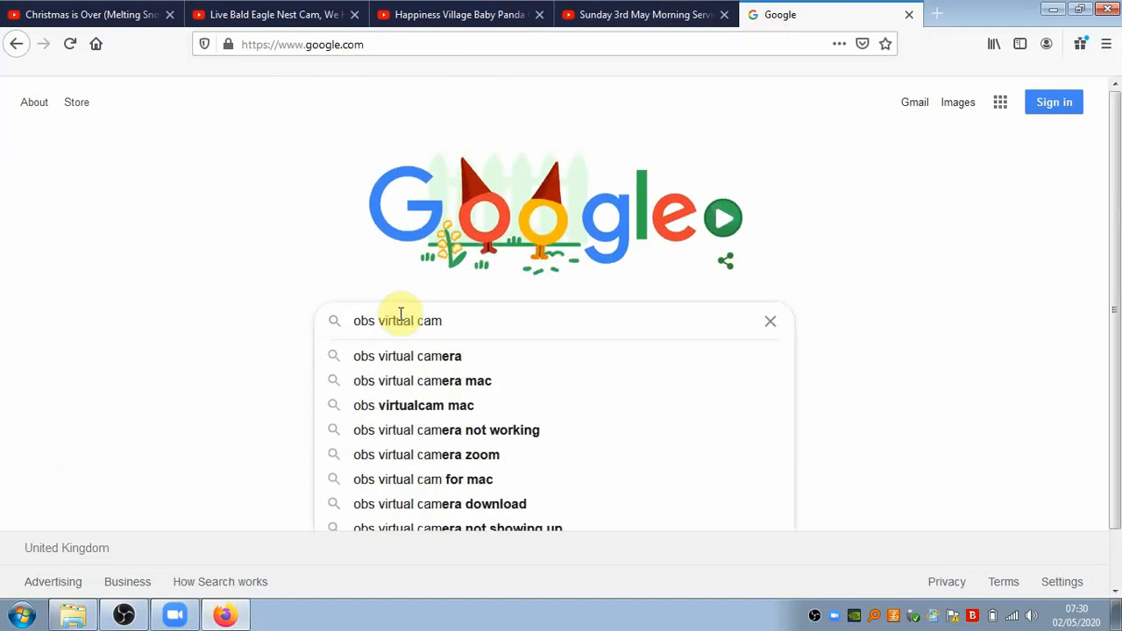
text(era)
key(Return)
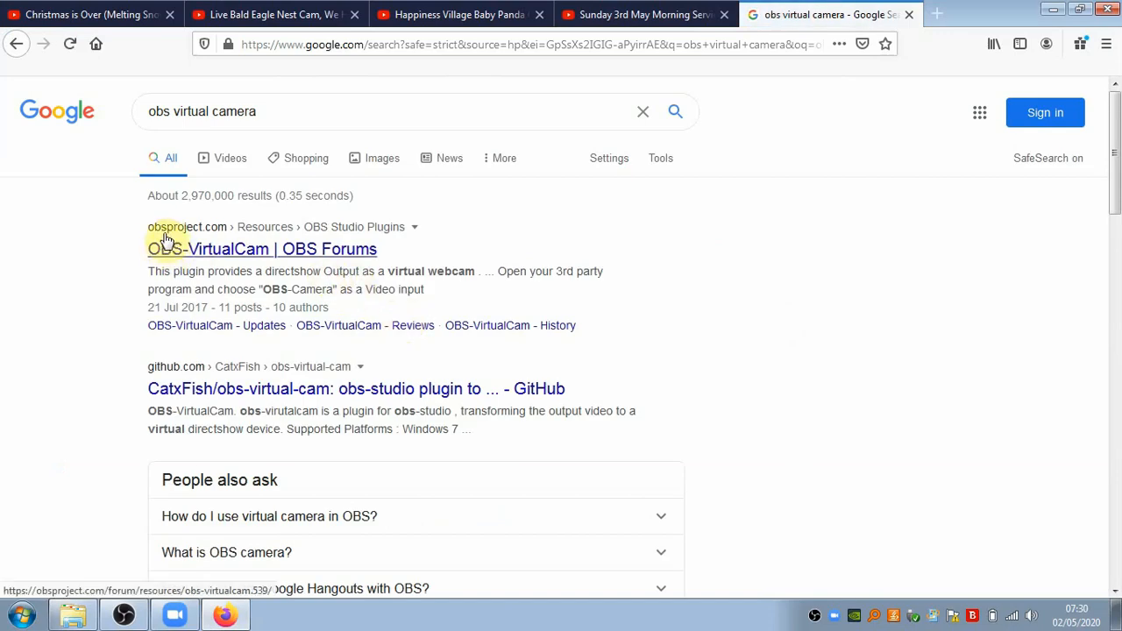
click(220, 250)
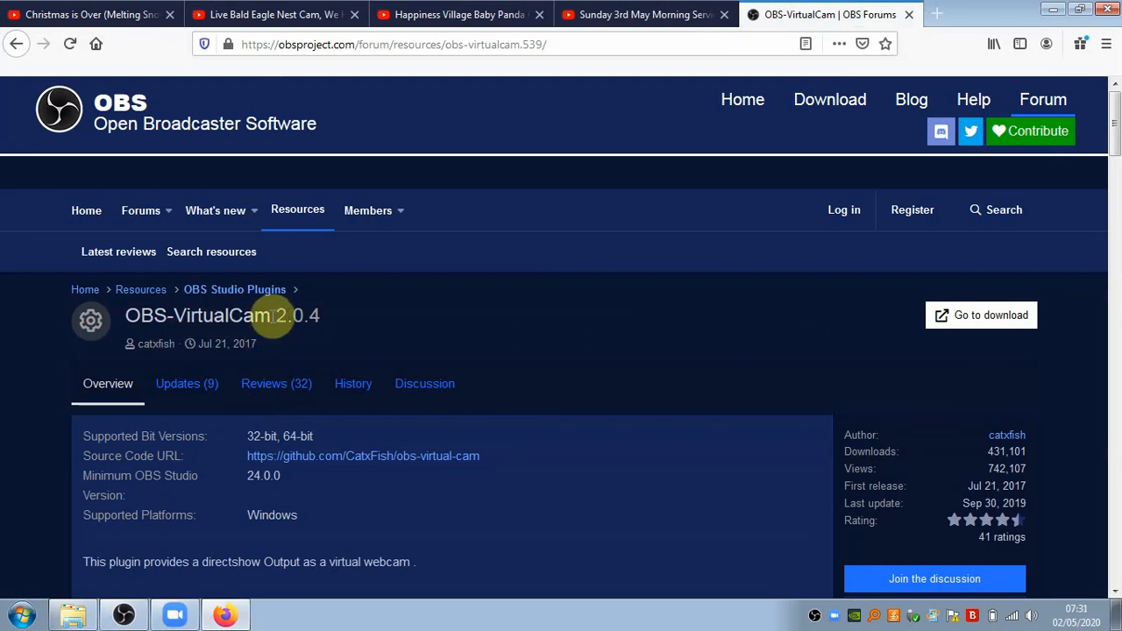
Check the plugin's version number in the OBS-VirtualCam page heading and minimise the browser
drag(275, 315, 320, 317)
click(321, 317)
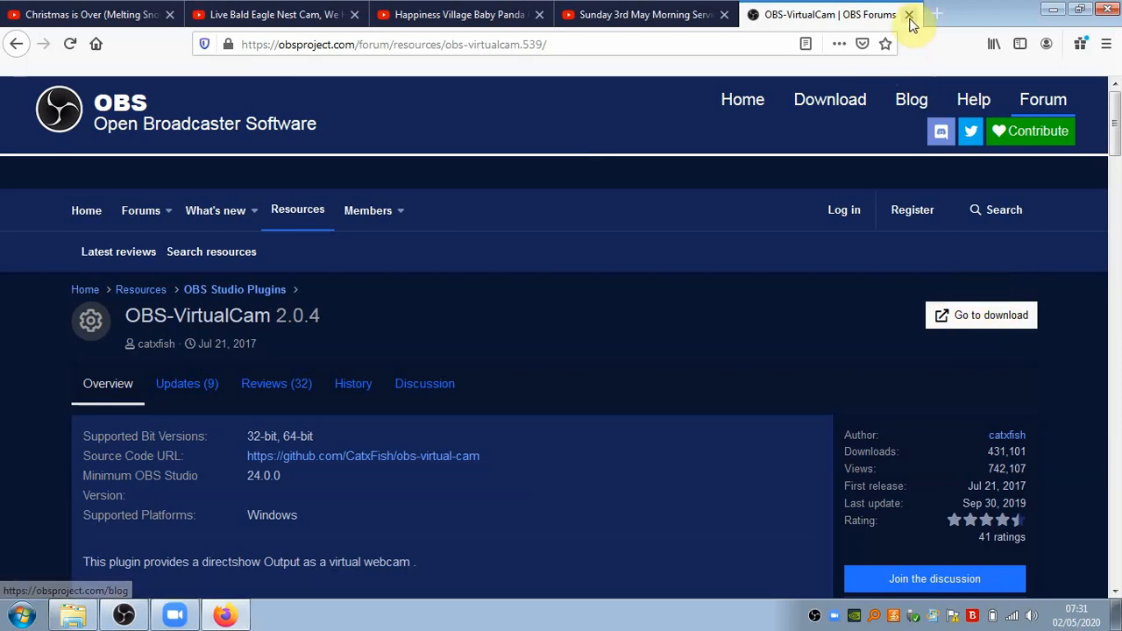
click(1051, 11)
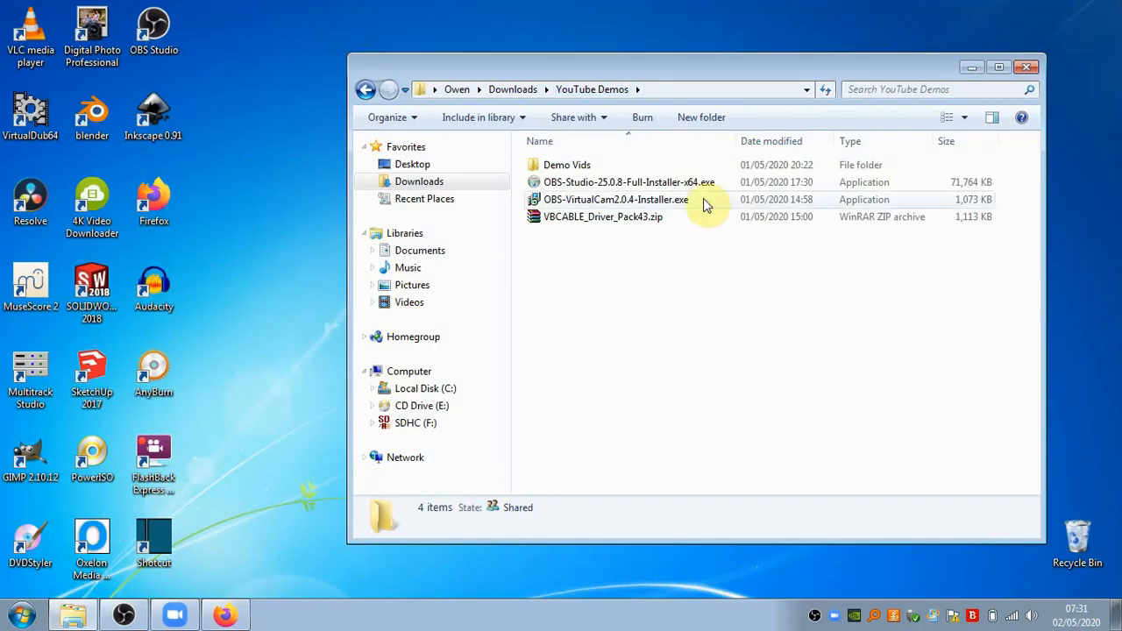
Run OBS-VirtualCam2.0.4-Installer.exe through the accepted licence agreement to the additional tasks, and exit the setup without installing
double_click(585, 200)
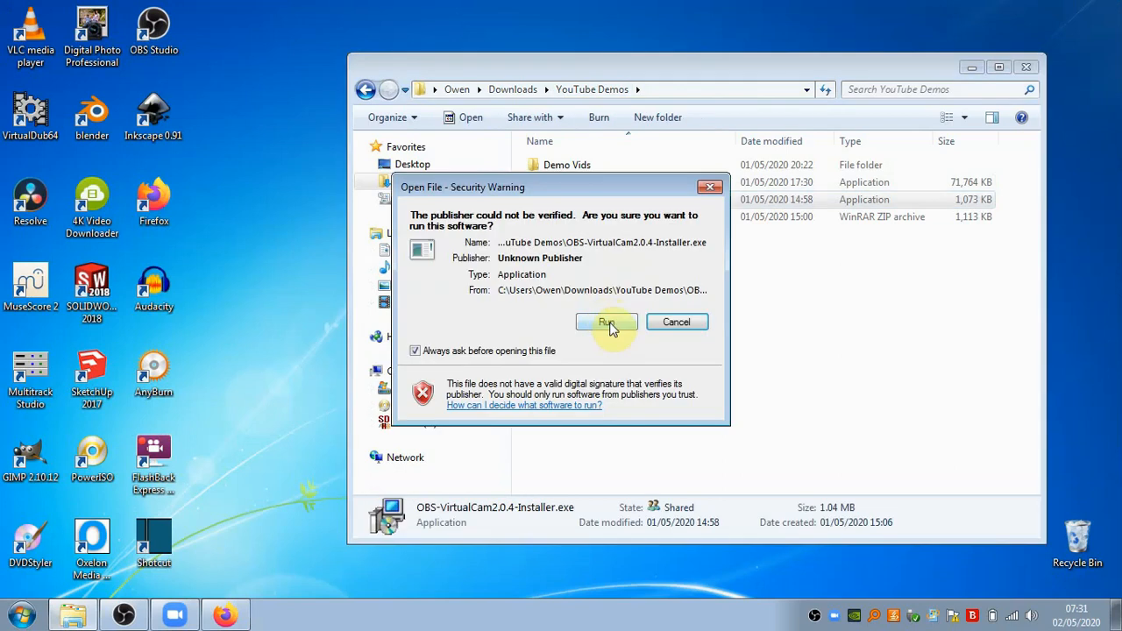
click(608, 321)
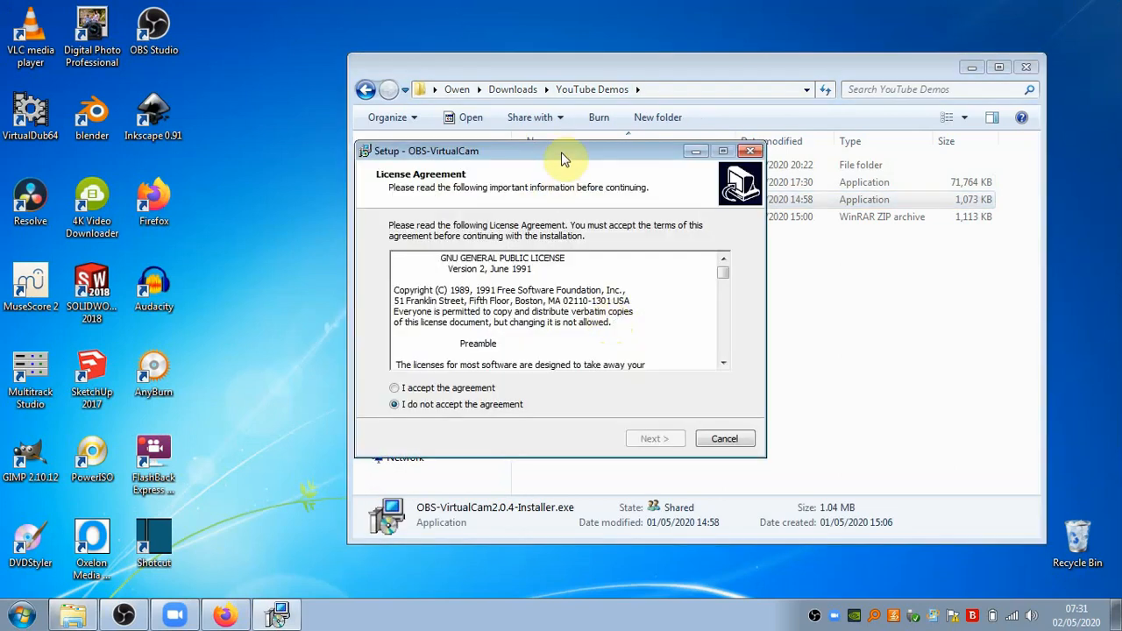
drag(562, 150, 506, 142)
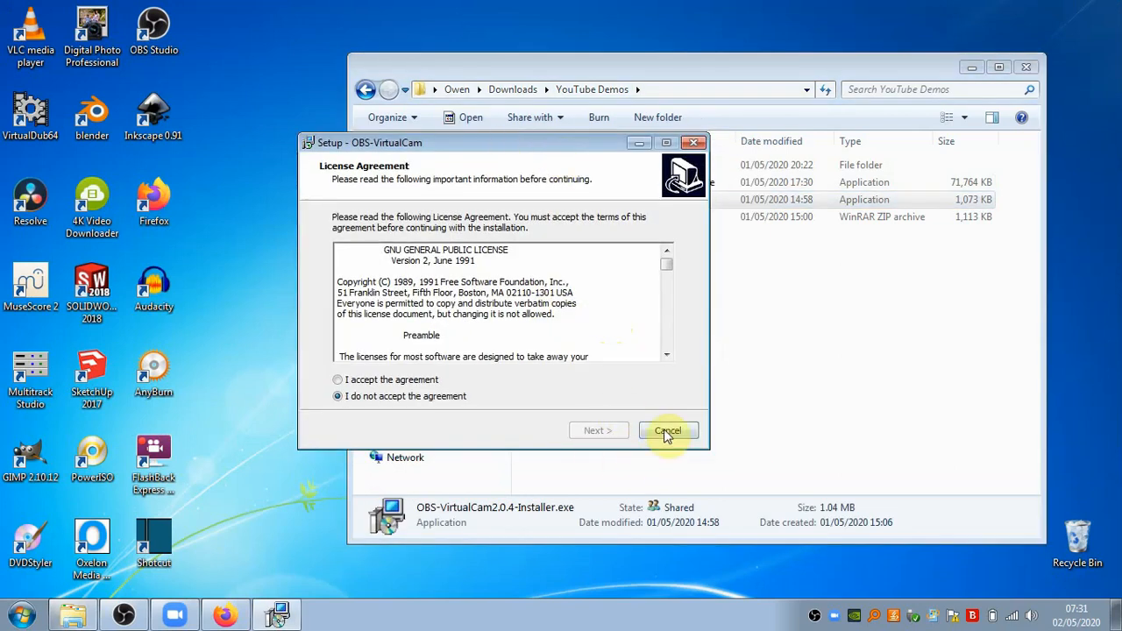
click(392, 380)
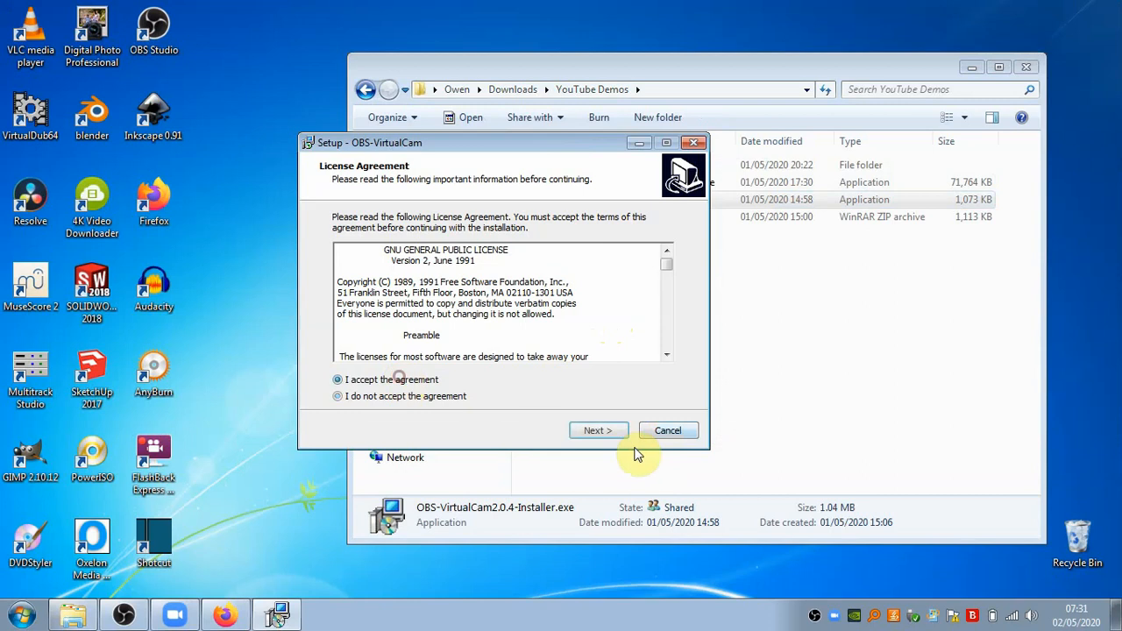
click(589, 433)
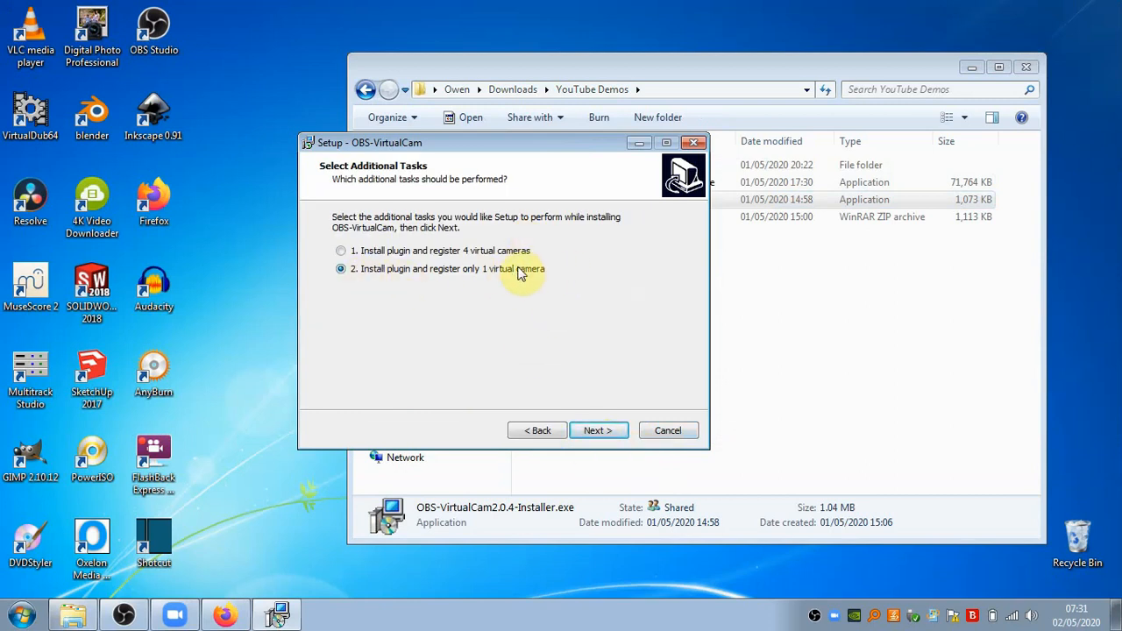
click(673, 432)
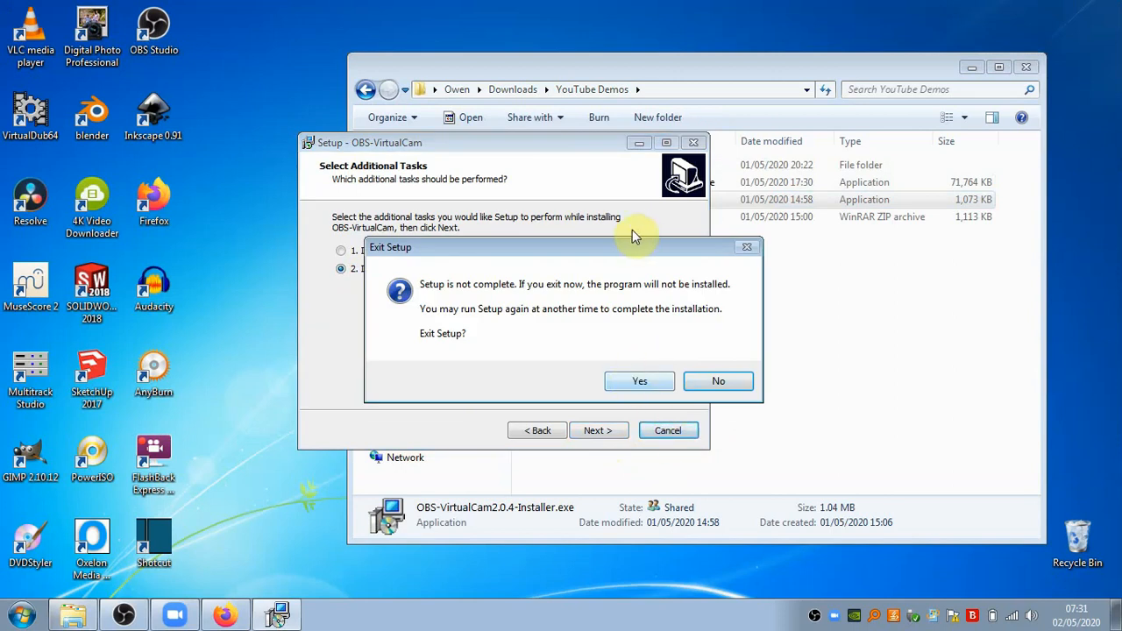
drag(621, 254, 647, 246)
click(666, 370)
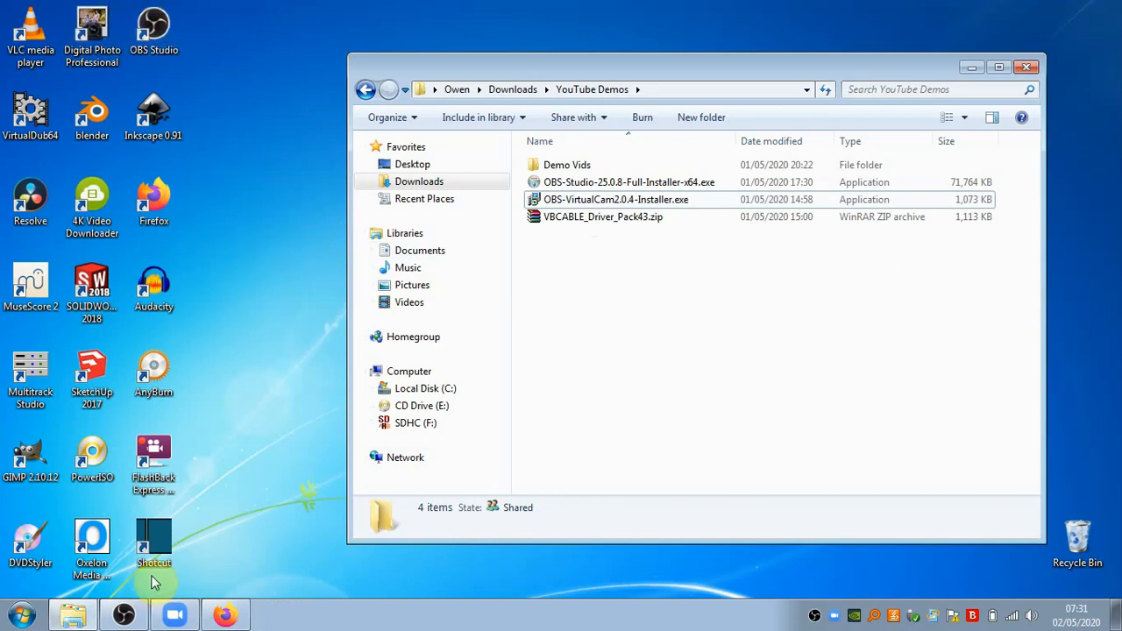
Close the running OBS Studio and restart it as administrator
double_click(182, 25)
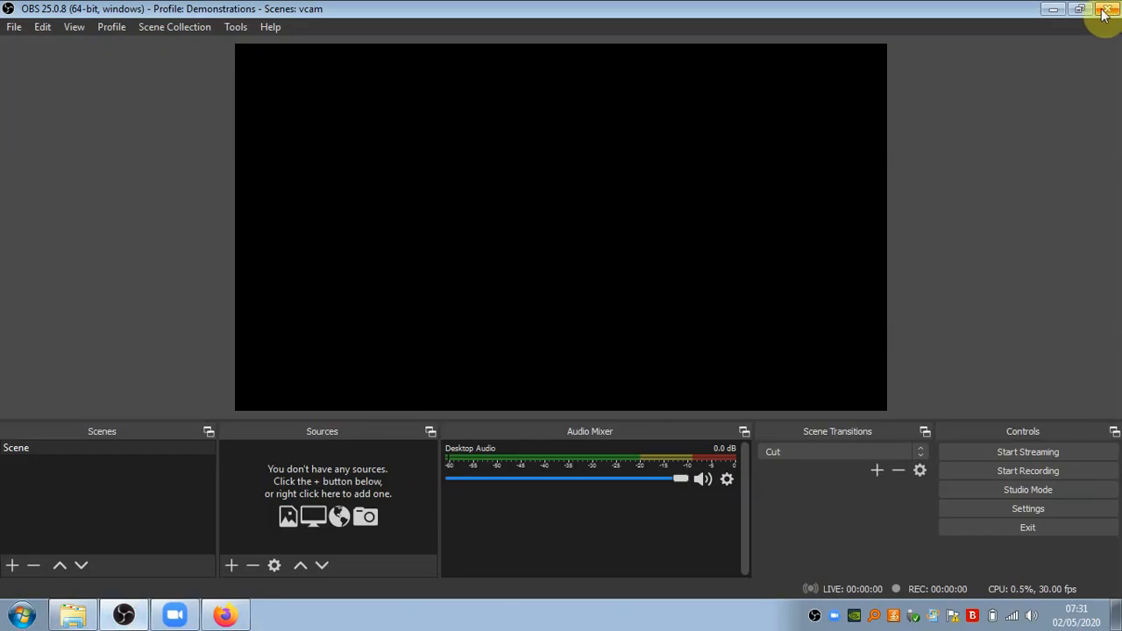
click(1107, 10)
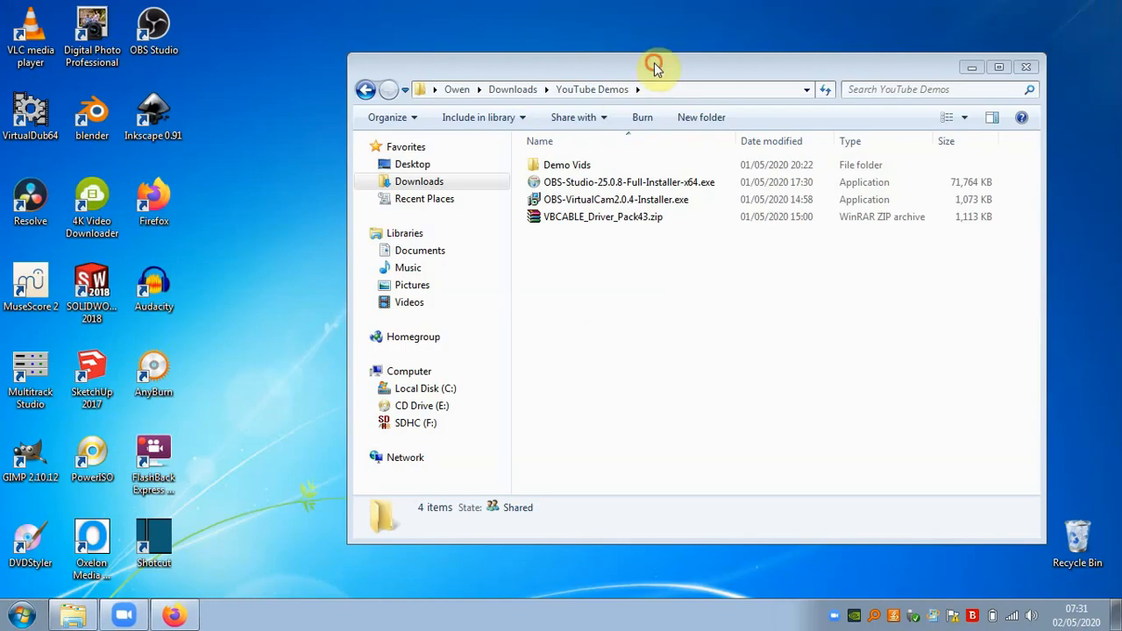
drag(651, 60, 665, 72)
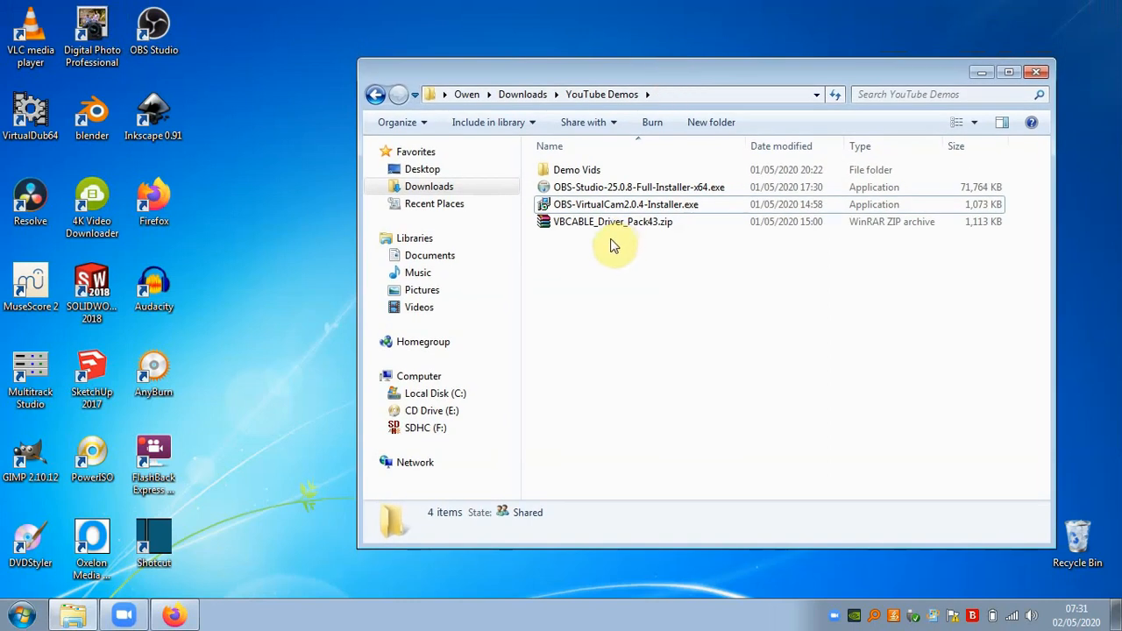
drag(709, 75, 704, 72)
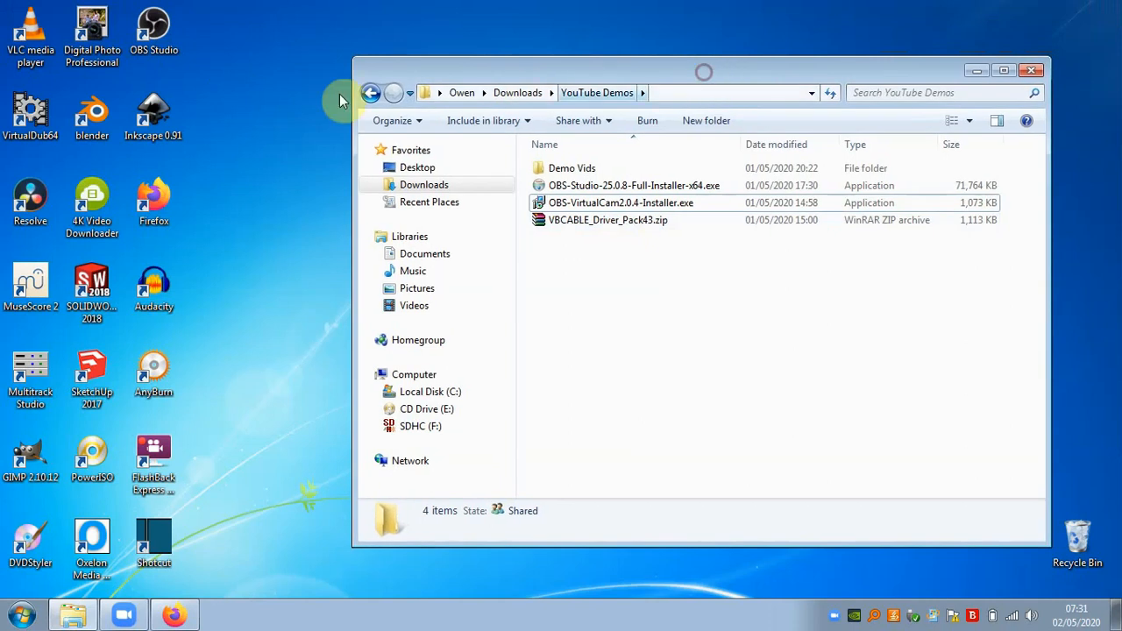
click(158, 26)
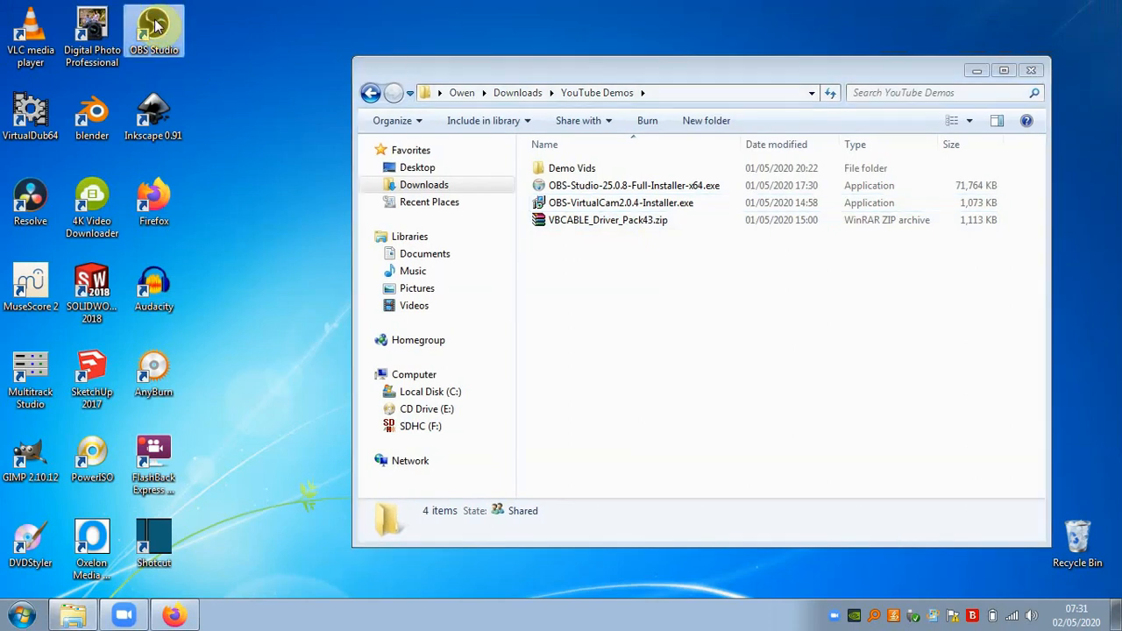
right_click(155, 24)
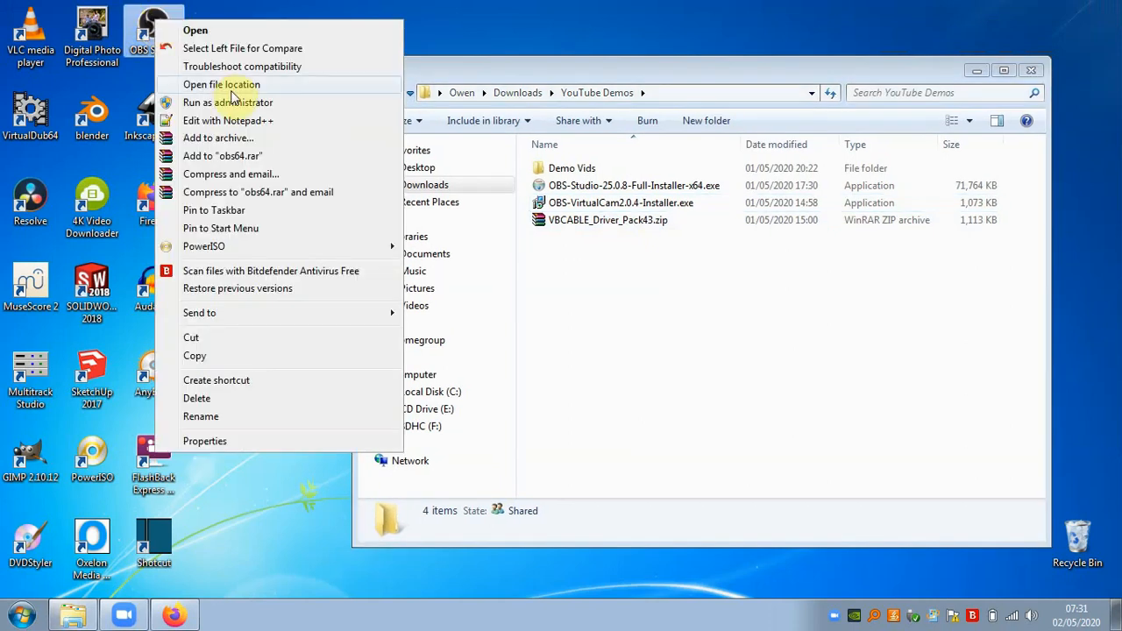
click(233, 104)
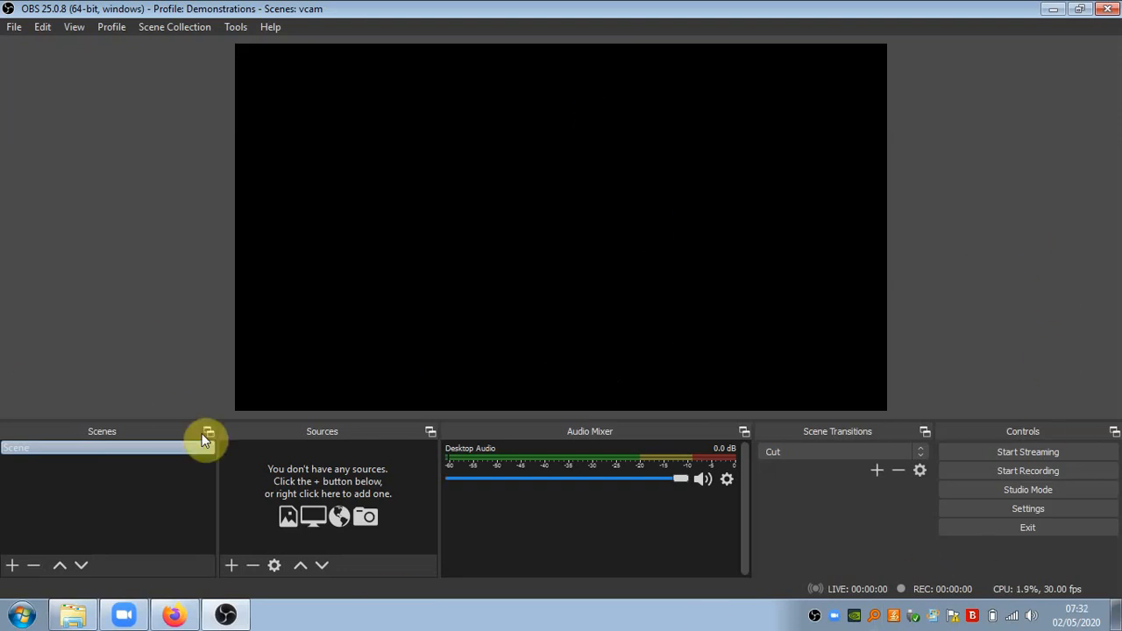
Check that VirtualCam is offered among the OBS tools and minimise the OBS window
click(235, 27)
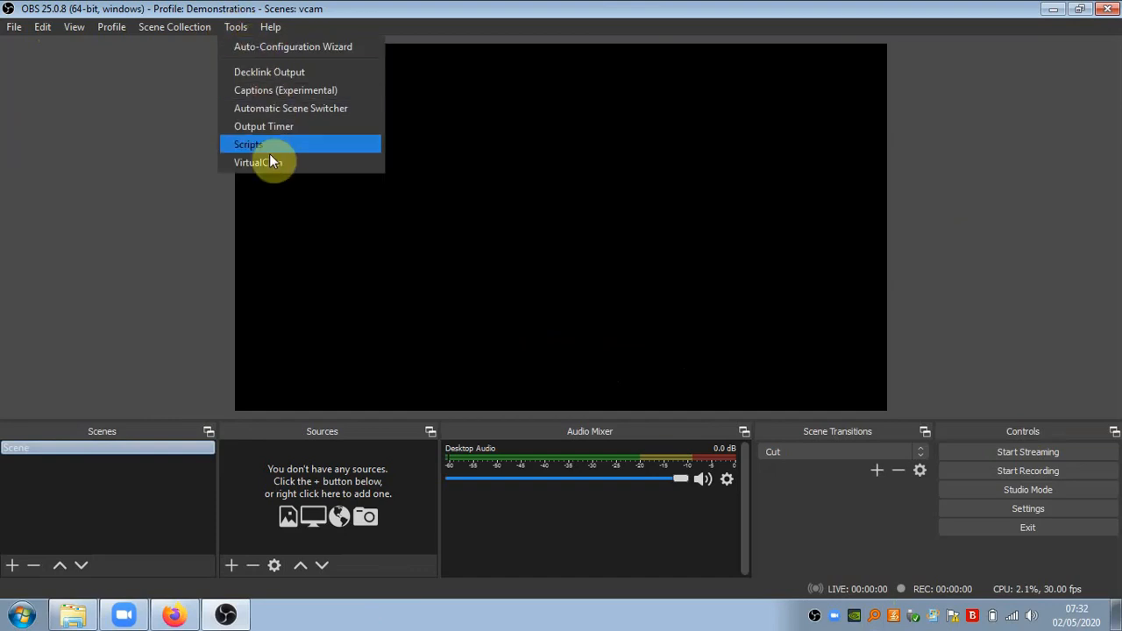
click(116, 158)
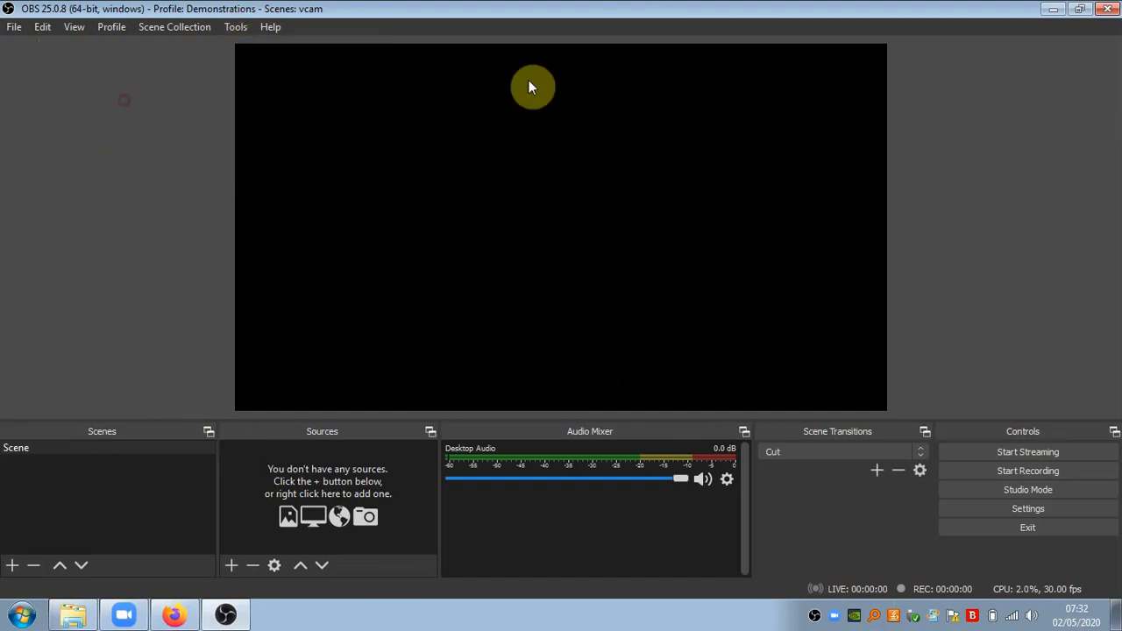
click(1052, 11)
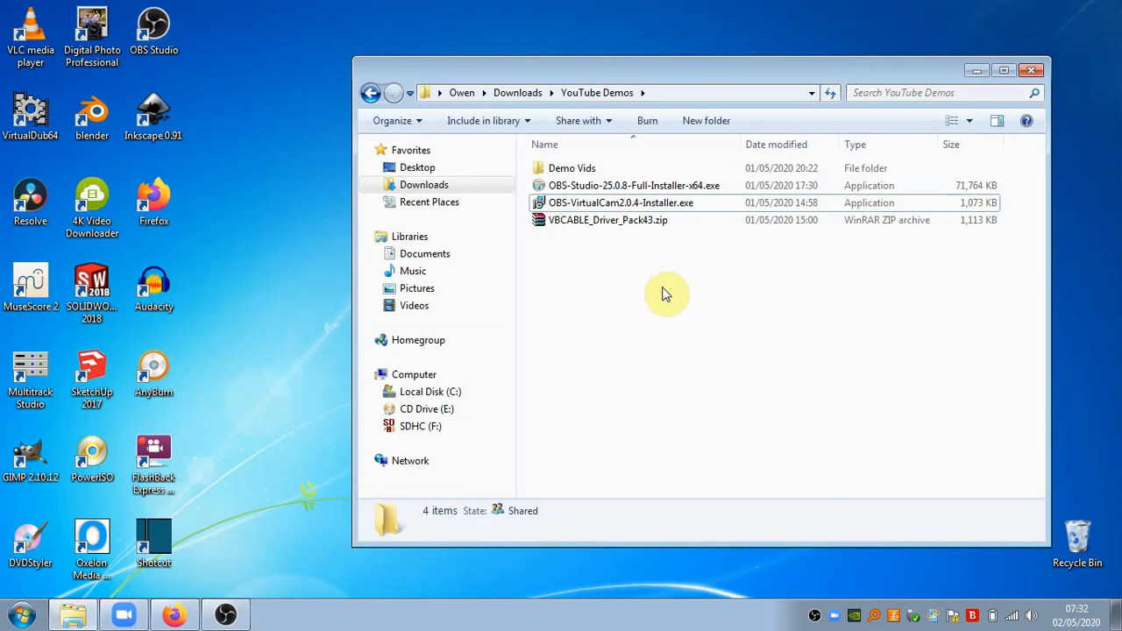
Restore OBS Studio and review the Browser Source Hardware Acceleration option in its advanced settings
click(226, 616)
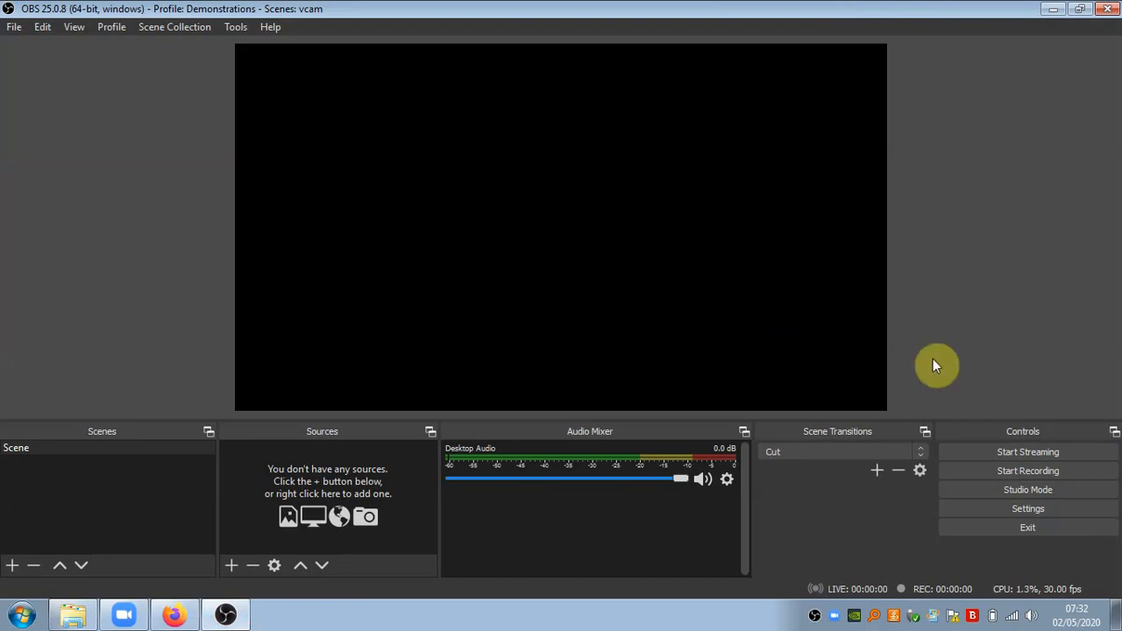
click(1007, 504)
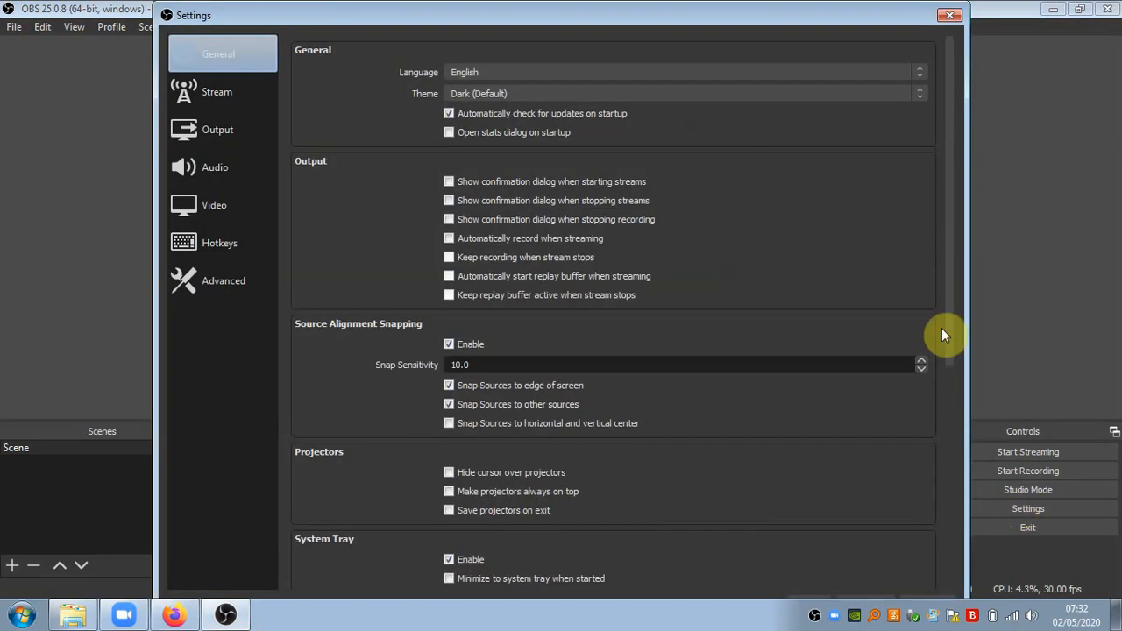
drag(743, 15, 727, 33)
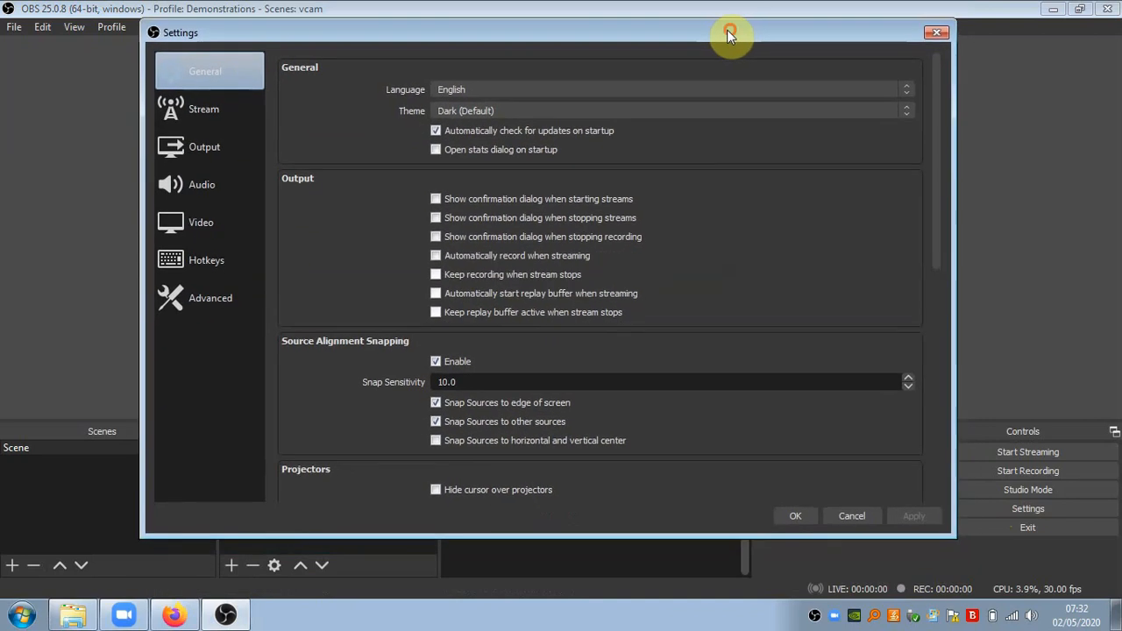
click(211, 299)
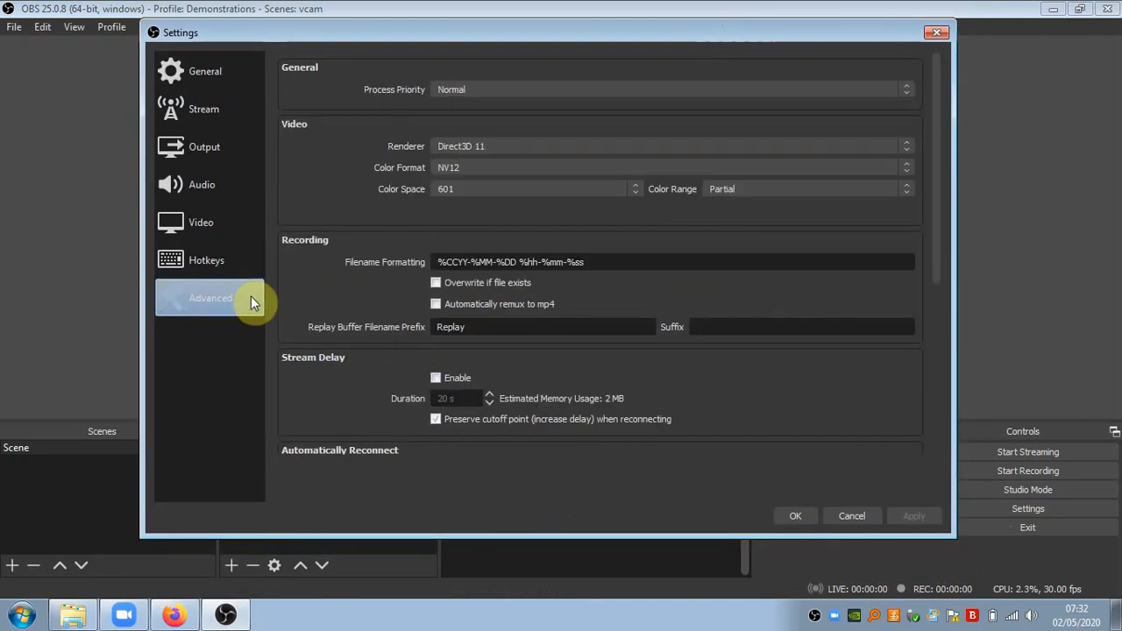
scroll(699, 245, down, 5)
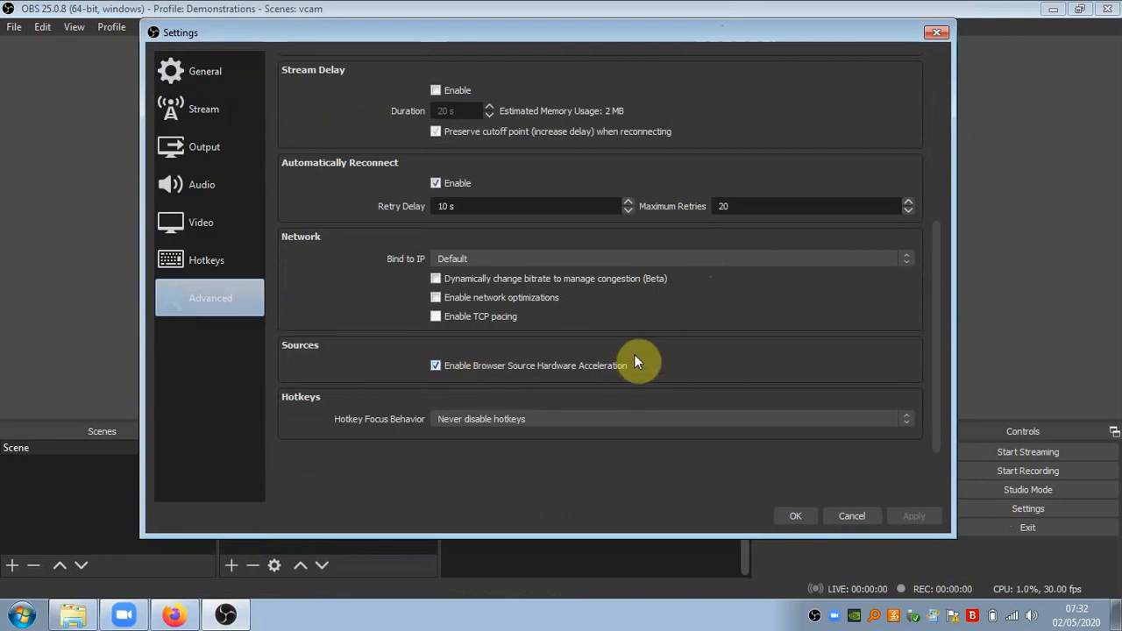
click(527, 27)
drag(527, 27, 560, 337)
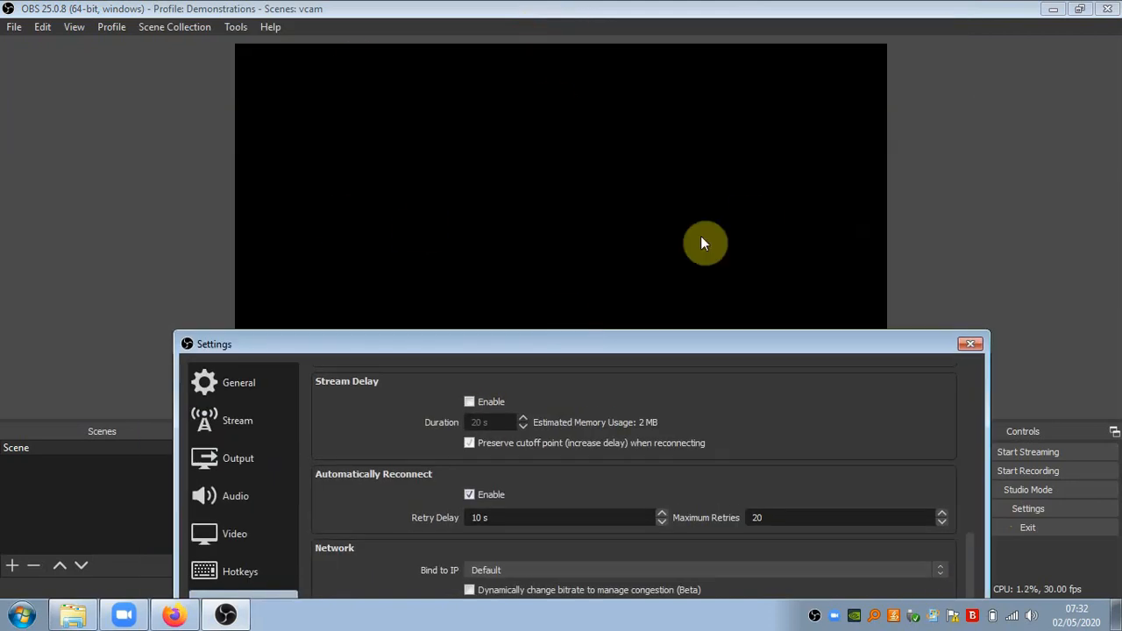
drag(646, 341, 644, 61)
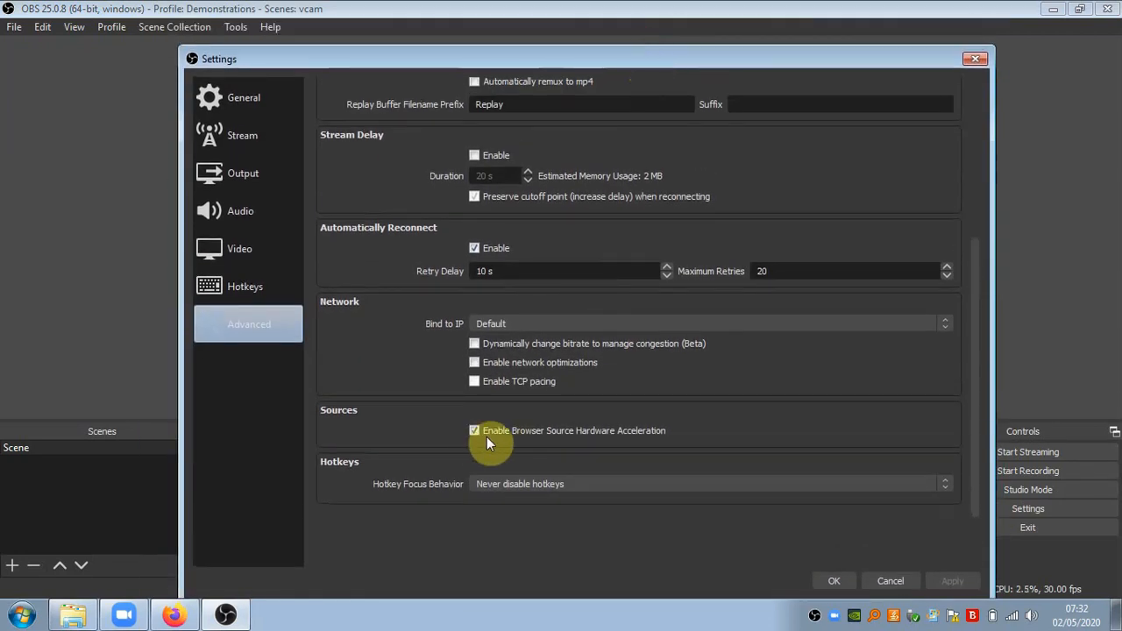
scroll(426, 318, up, 5)
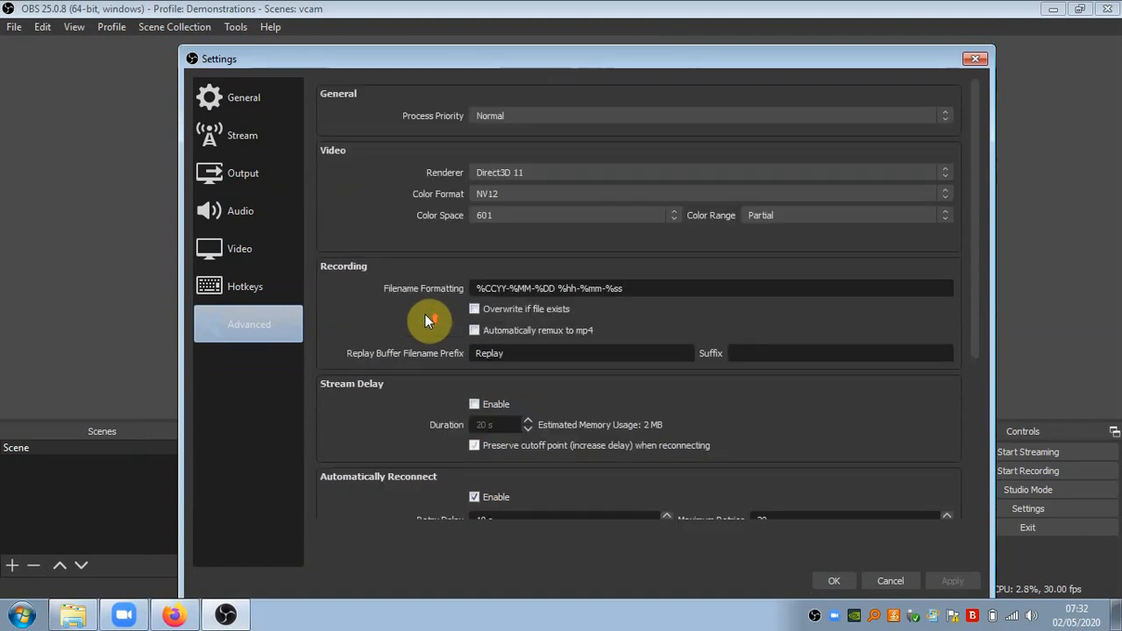
Set the base (canvas) resolution to 1280x720 in the video settings and save the settings
click(242, 249)
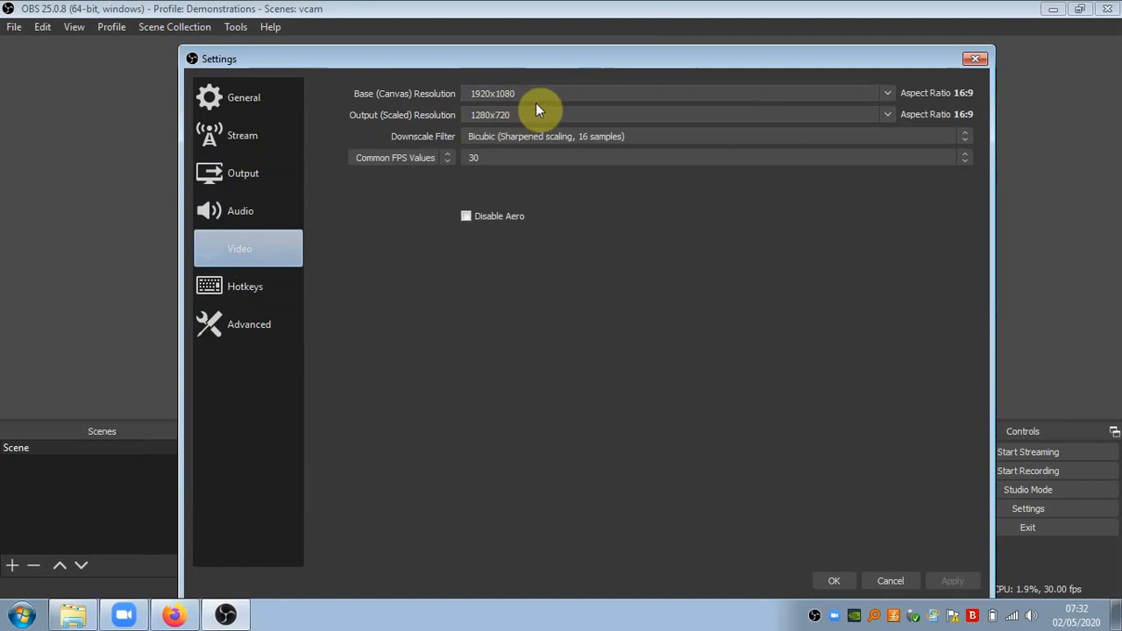
click(888, 93)
click(889, 91)
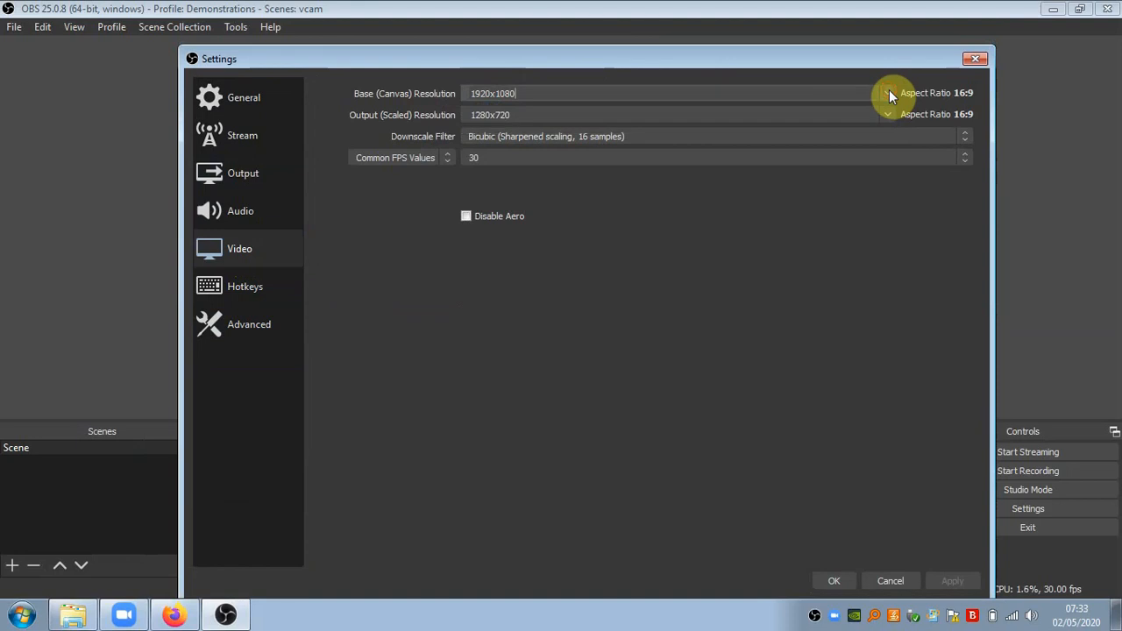
click(889, 91)
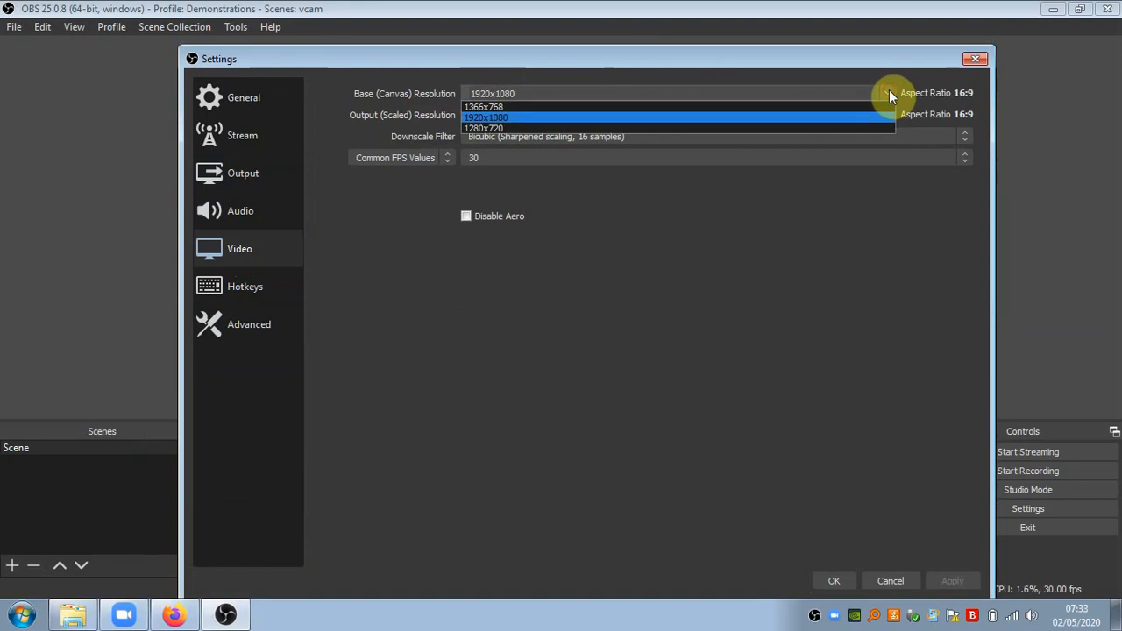
click(489, 130)
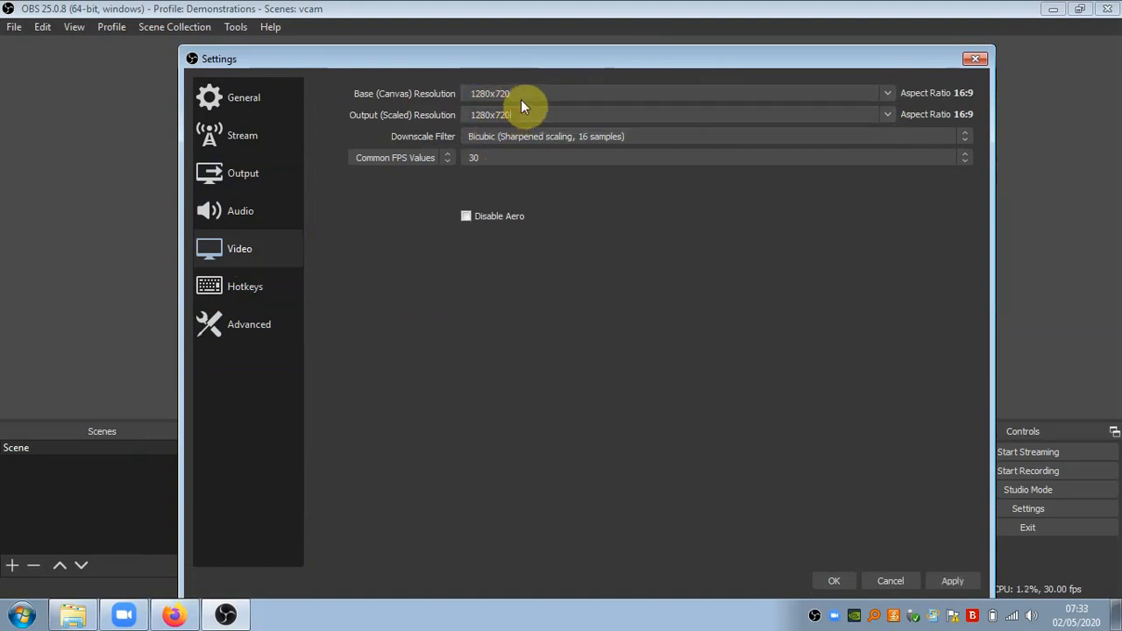
click(519, 114)
click(585, 57)
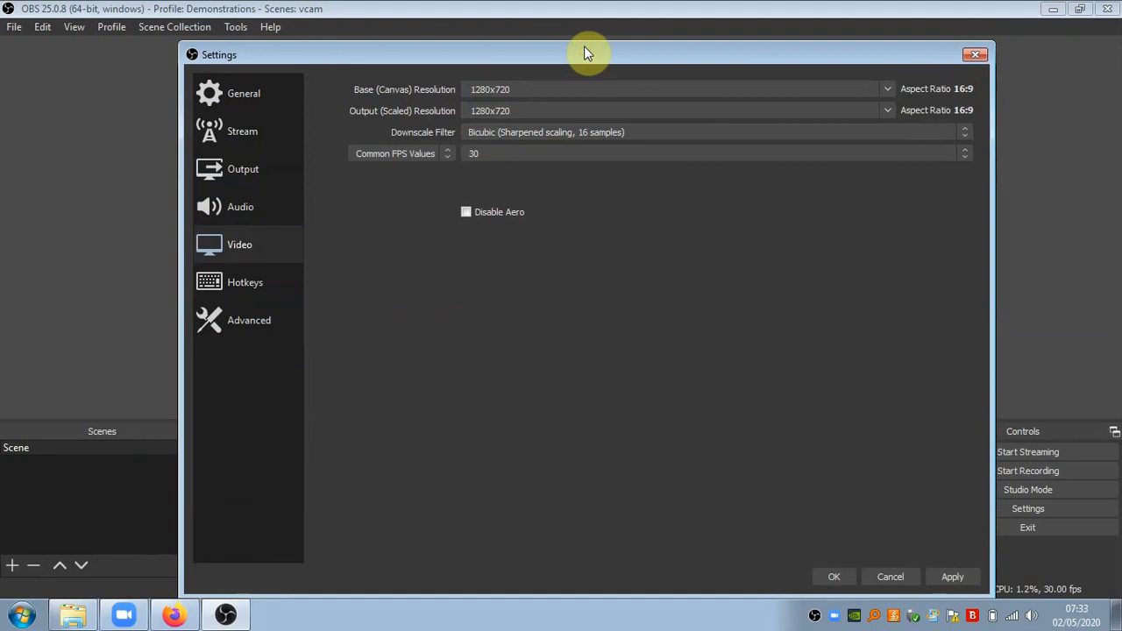
drag(584, 52, 577, 31)
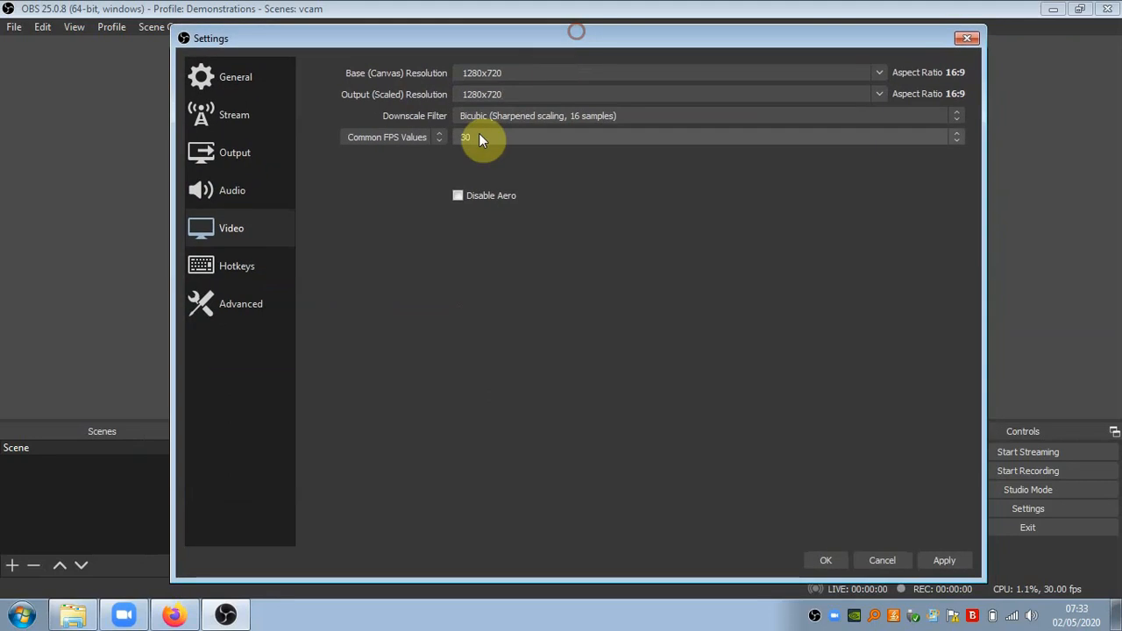
click(825, 560)
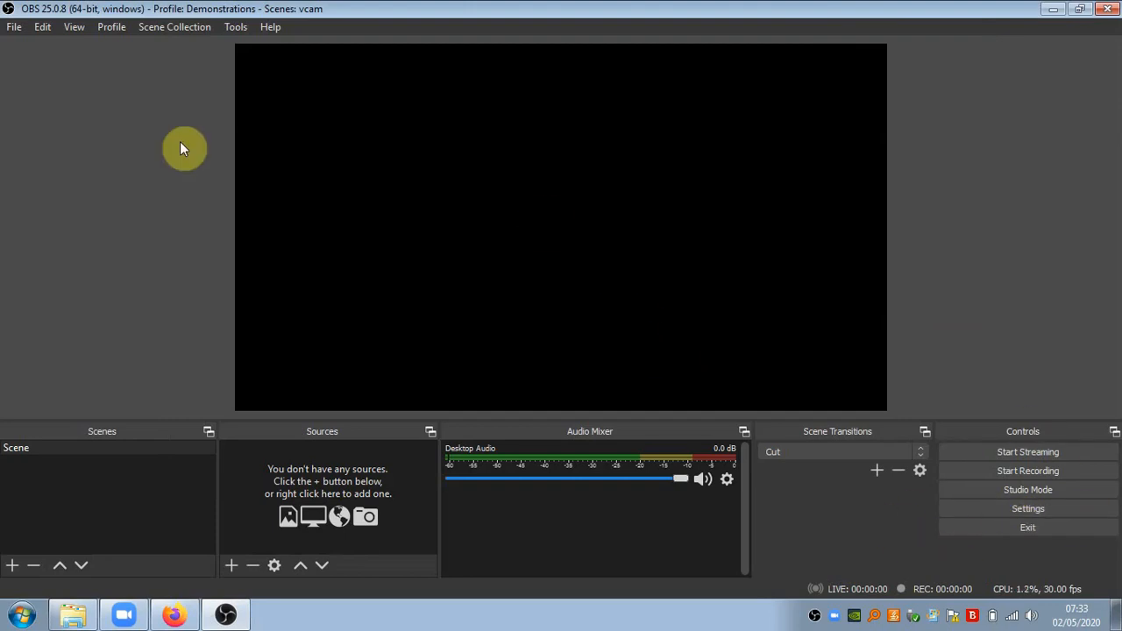
Open the VirtualCam tool and enable its AutoStart option
click(230, 26)
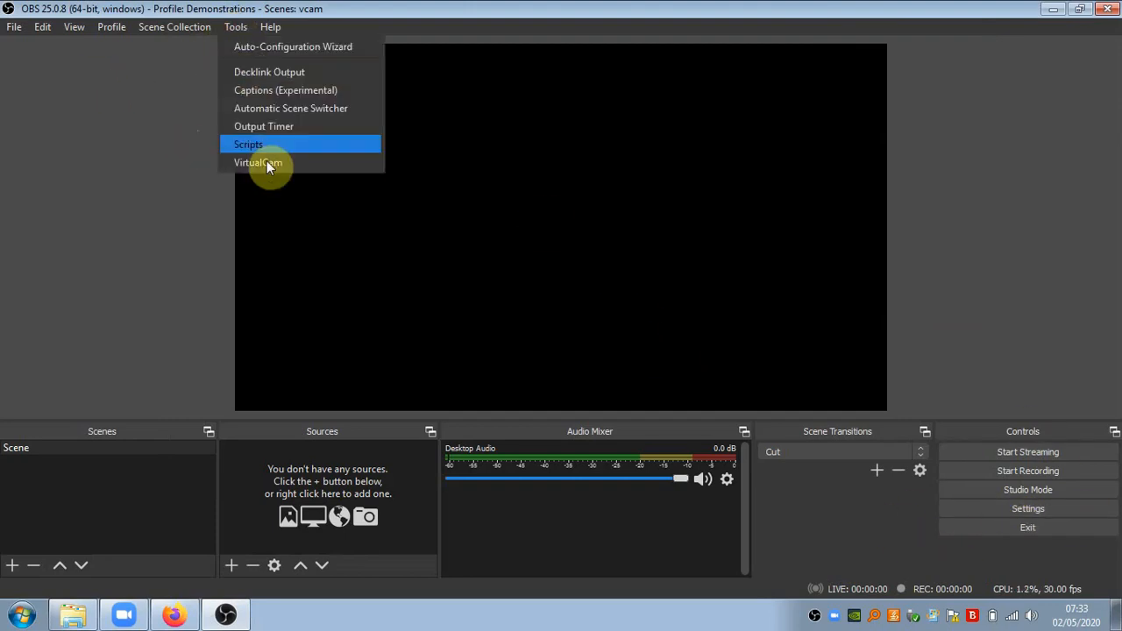
click(265, 165)
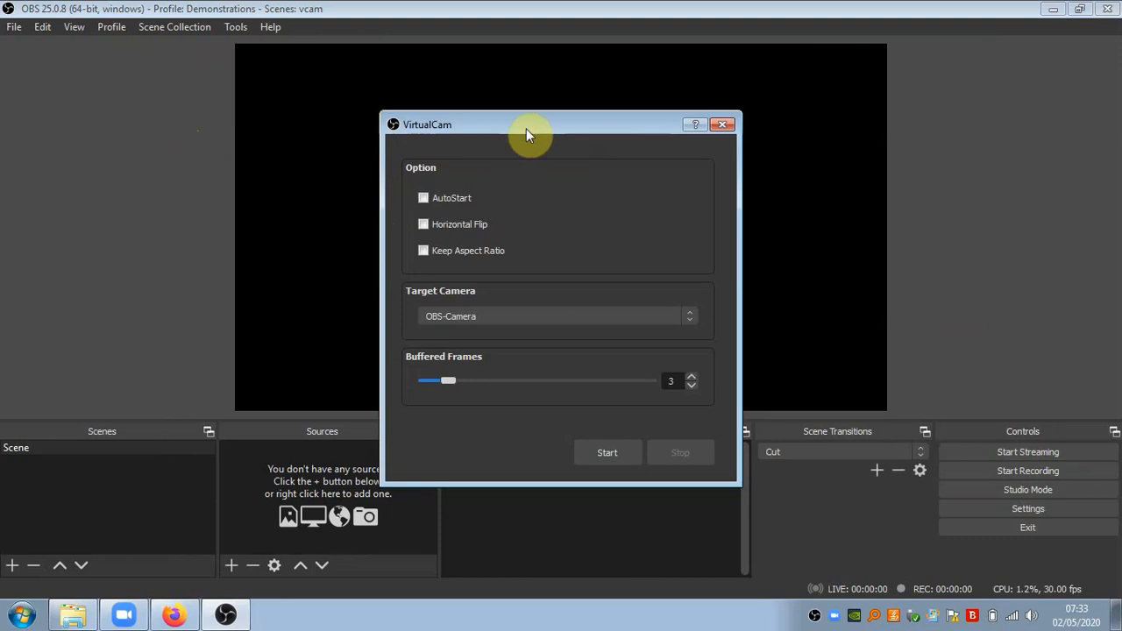
drag(526, 128, 515, 85)
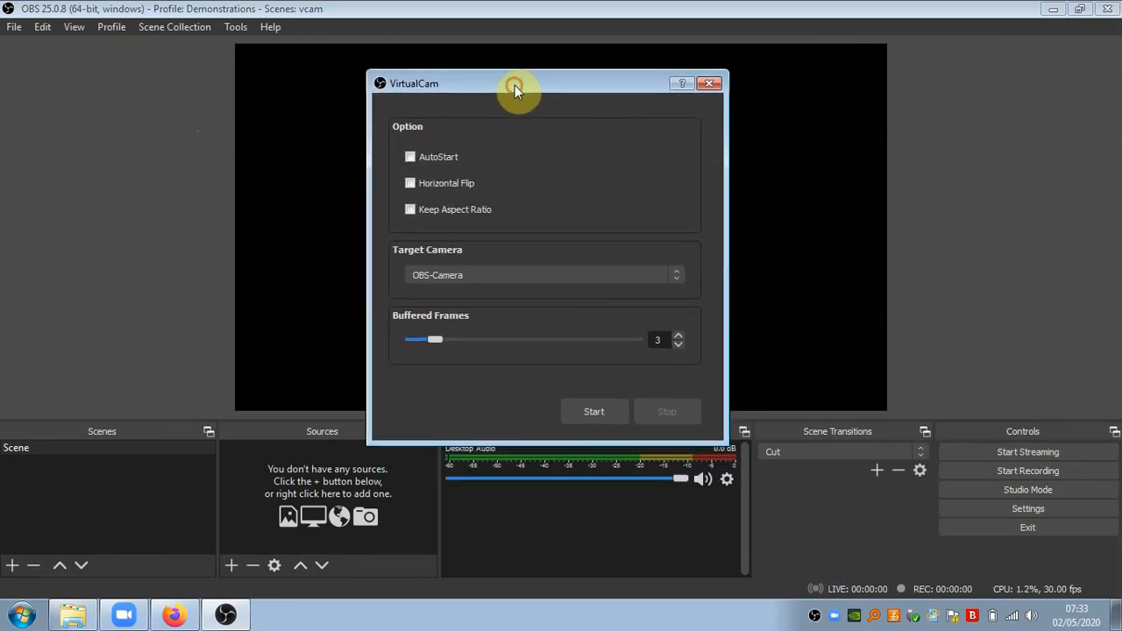
click(414, 155)
drag(534, 92, 536, 111)
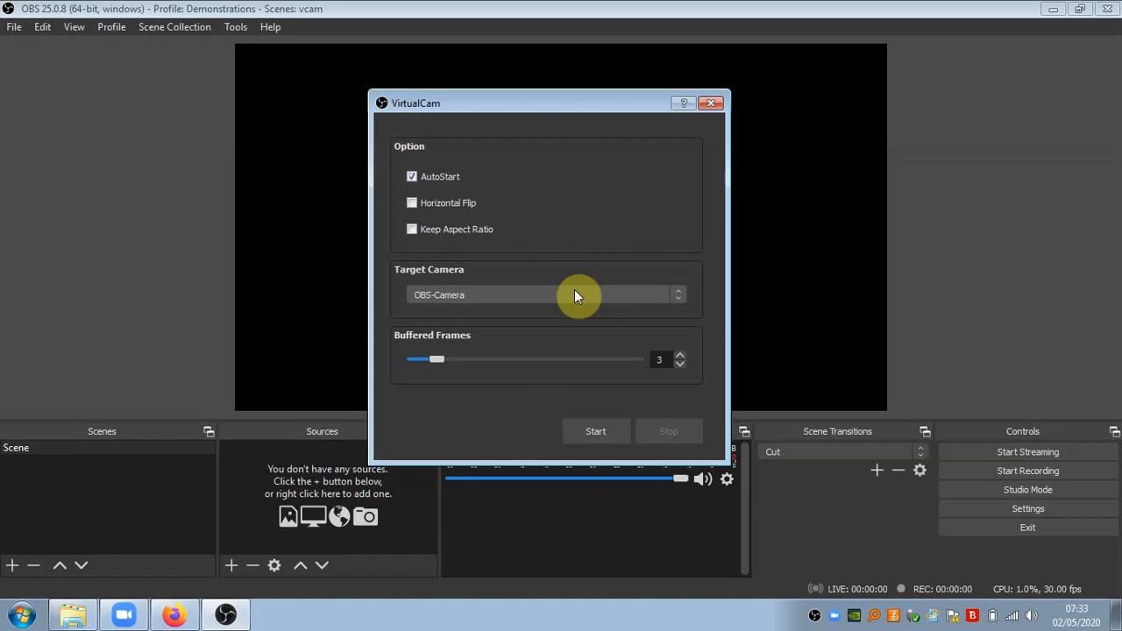
drag(568, 105, 603, 111)
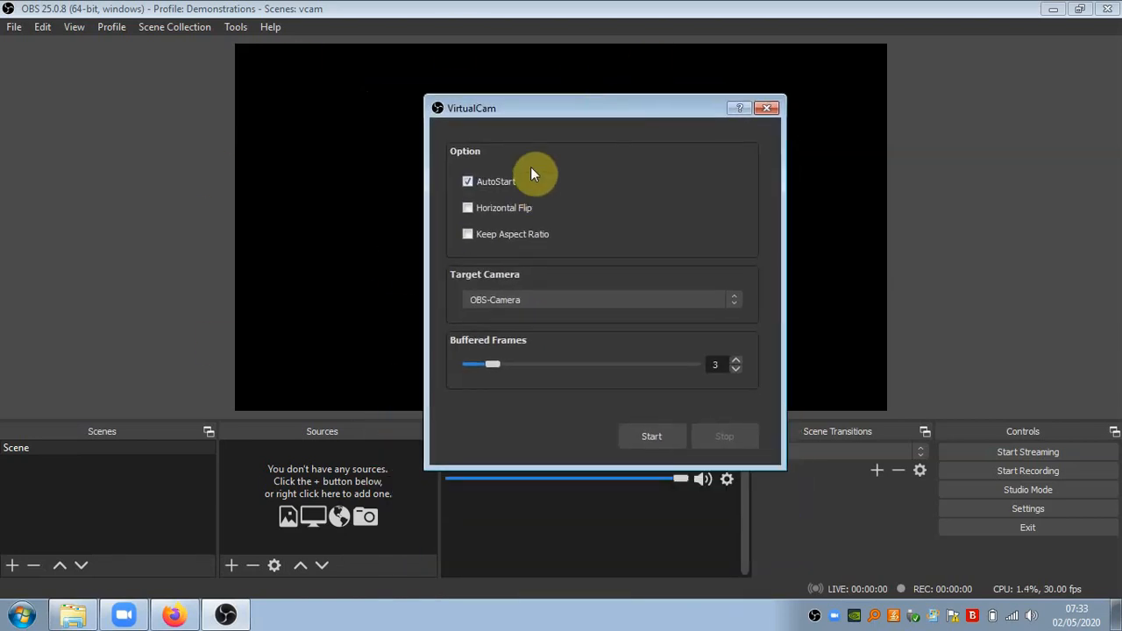
Start the virtual camera with OBS-Camera as its target and close the VirtualCam dialog
click(651, 437)
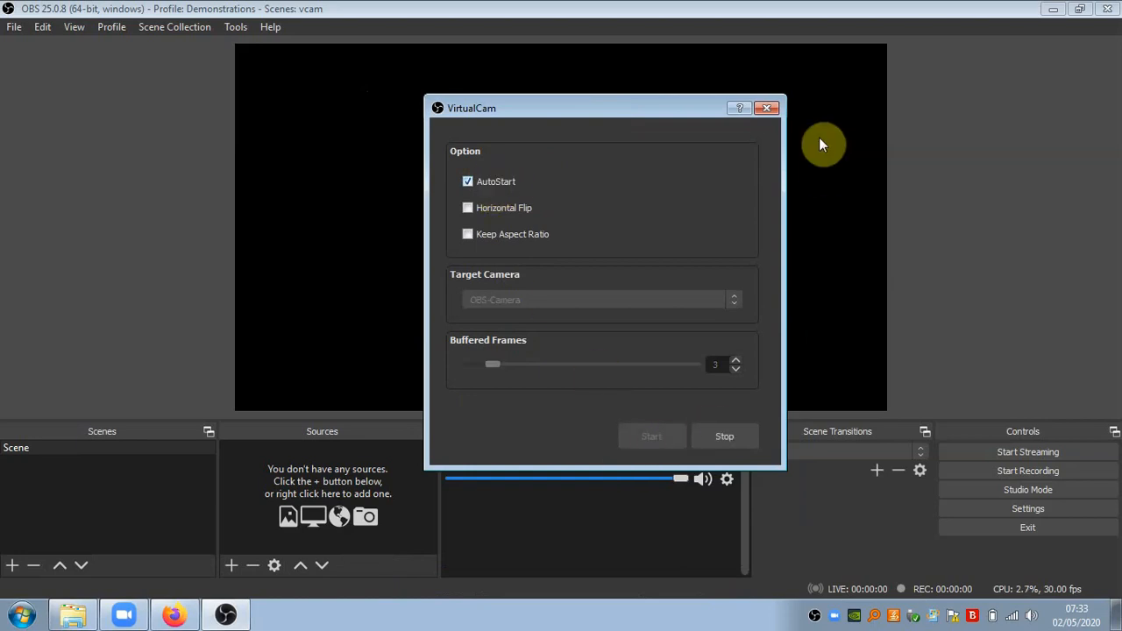
drag(678, 111, 679, 143)
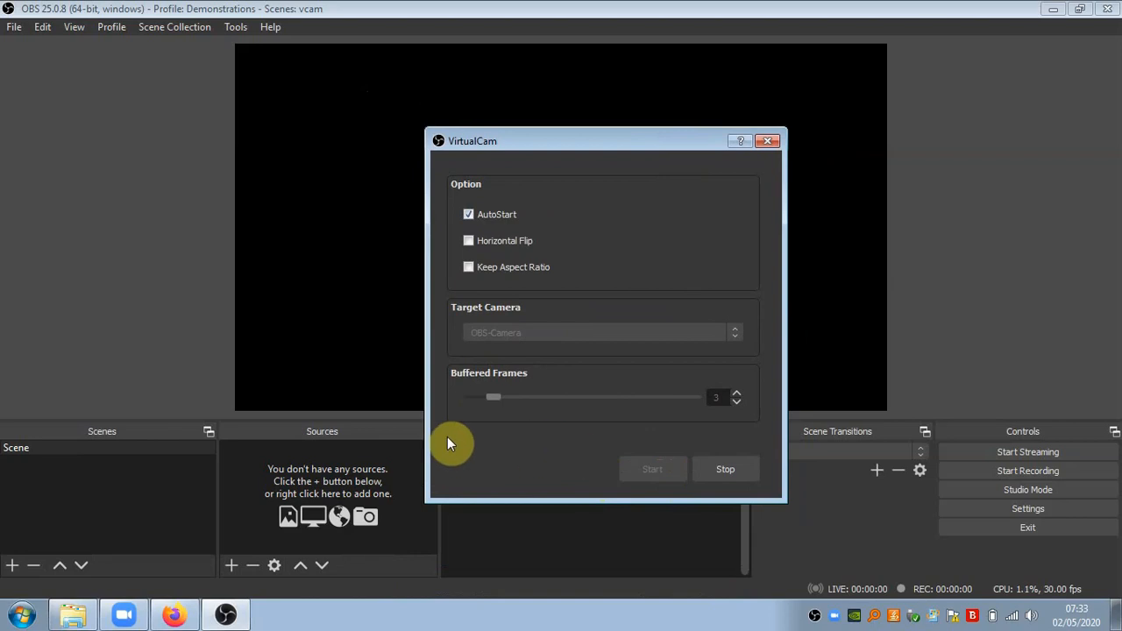
drag(590, 143, 594, 106)
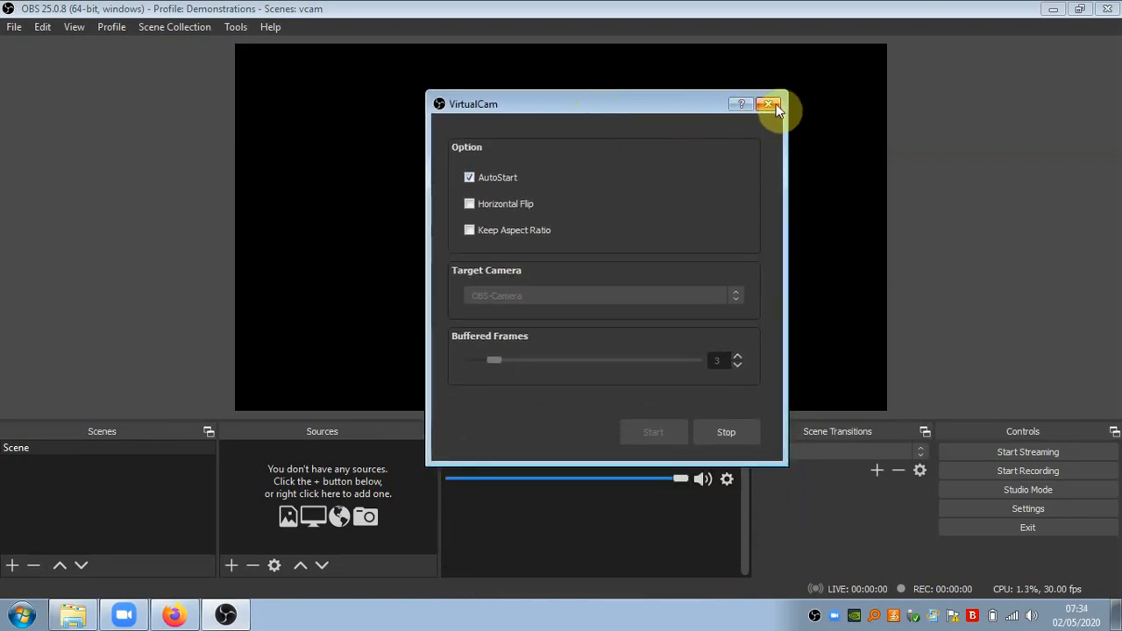
click(768, 105)
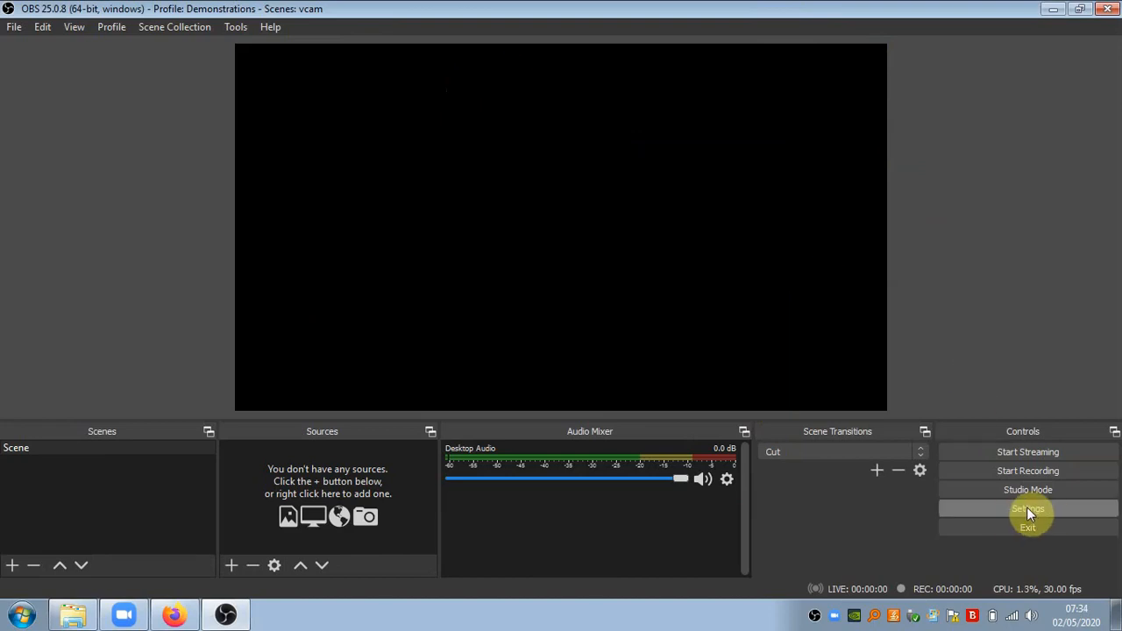
Restart OBS Studio and check whether its video settings can be edited, leaving the settings without changes
click(1108, 10)
click(159, 25)
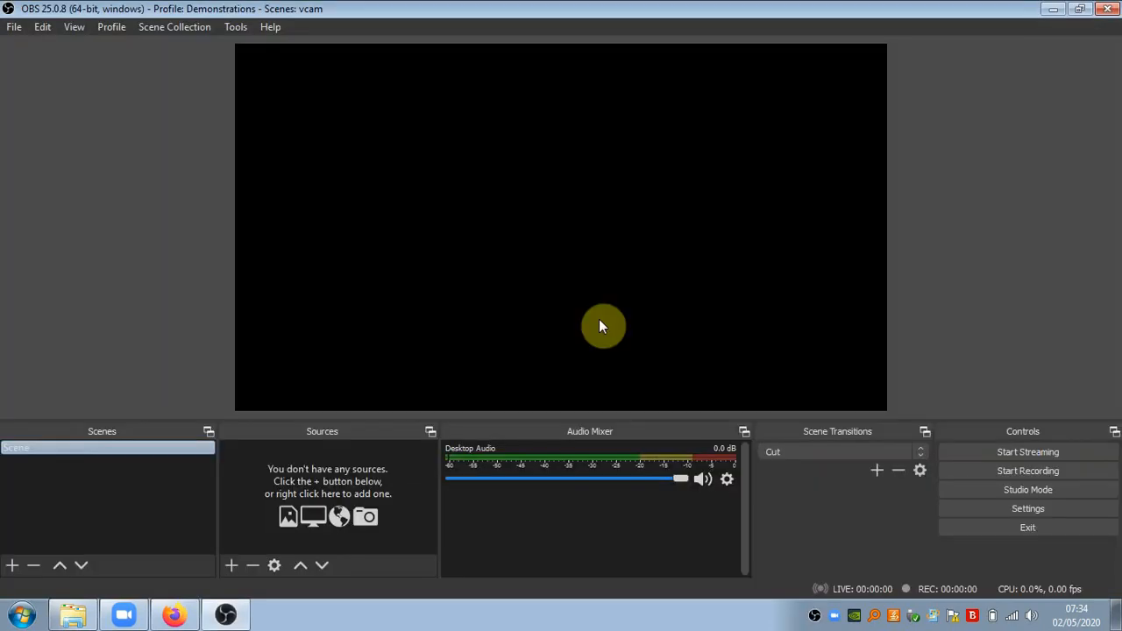
click(1034, 509)
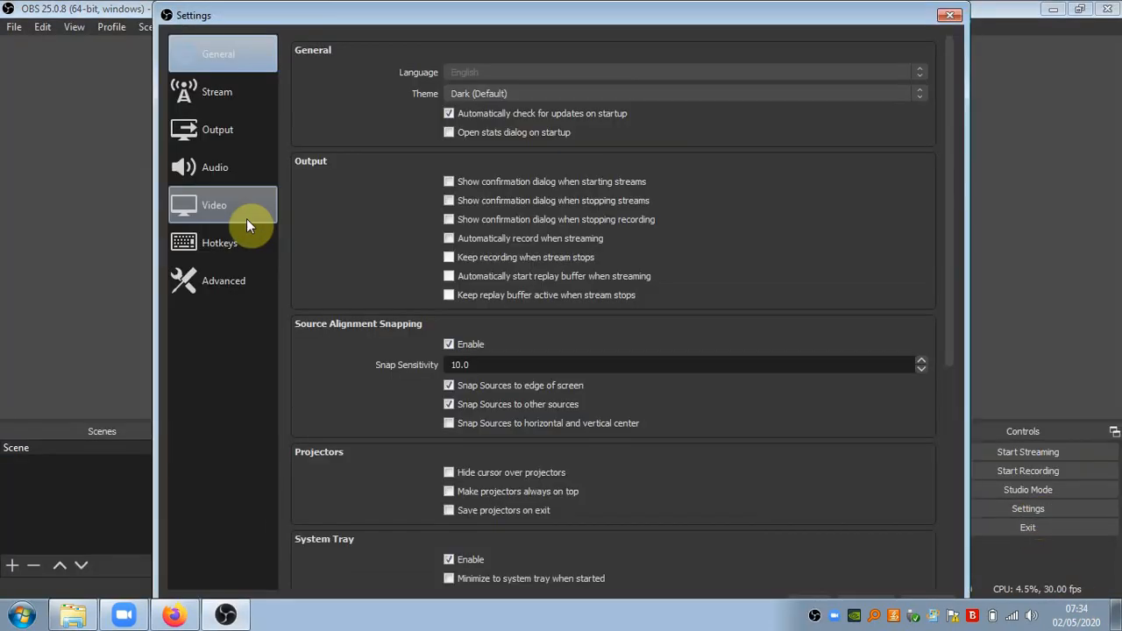
click(220, 196)
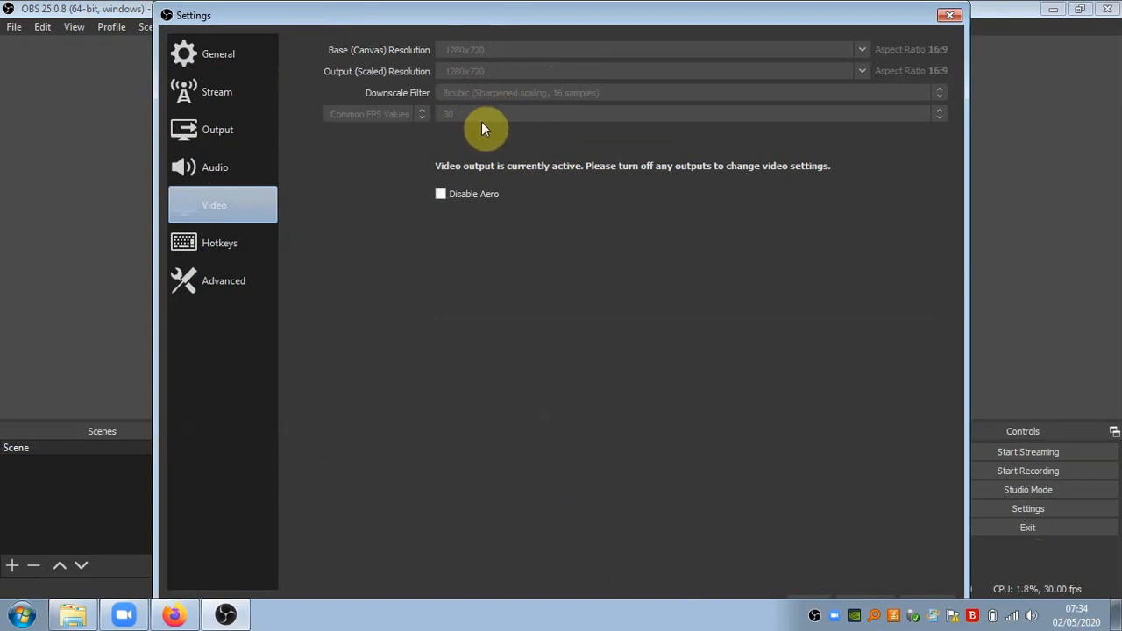
drag(566, 12, 580, 48)
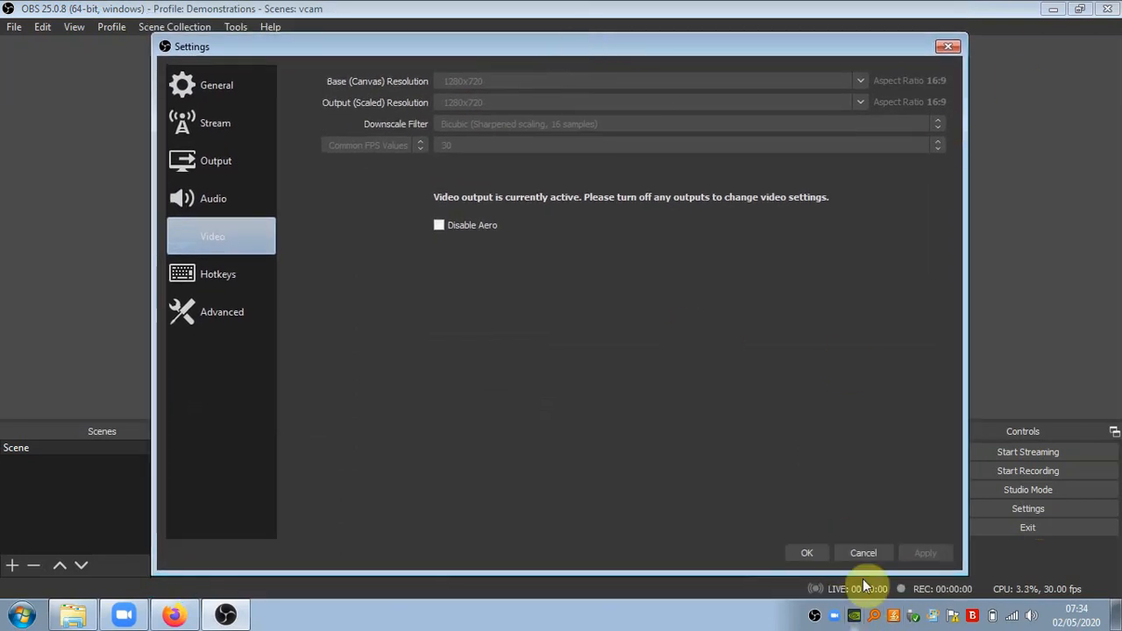
click(873, 554)
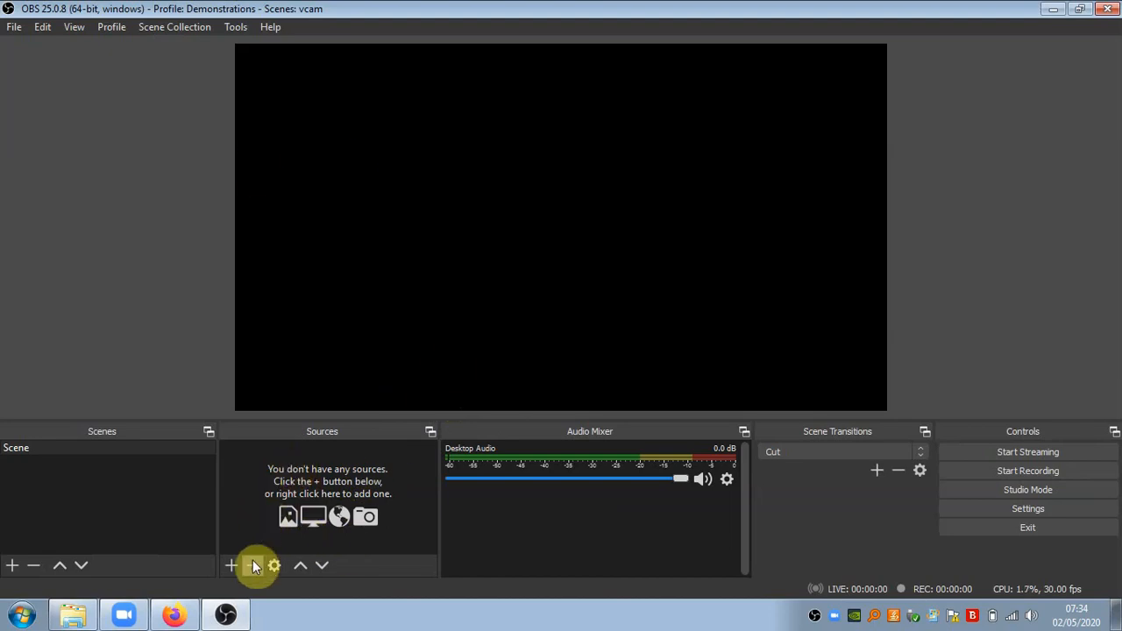
Switch to Firefox and copy the video ID qMJWAmk2GDM from the address of the Christmas is Over (Melting Snowman Timelapse) video
click(175, 613)
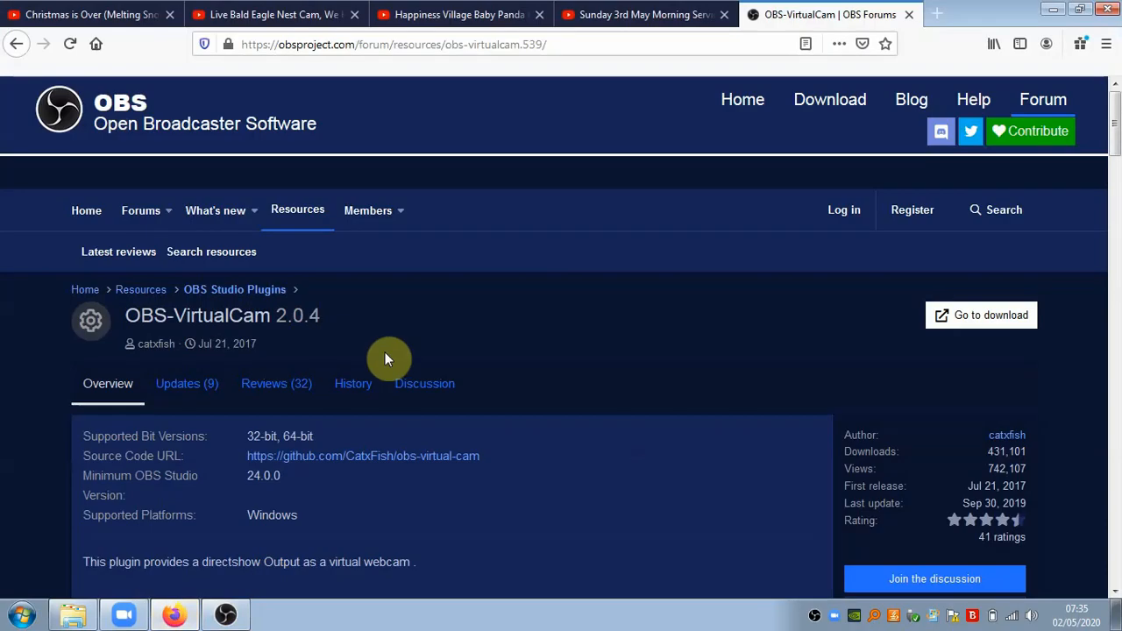
click(106, 14)
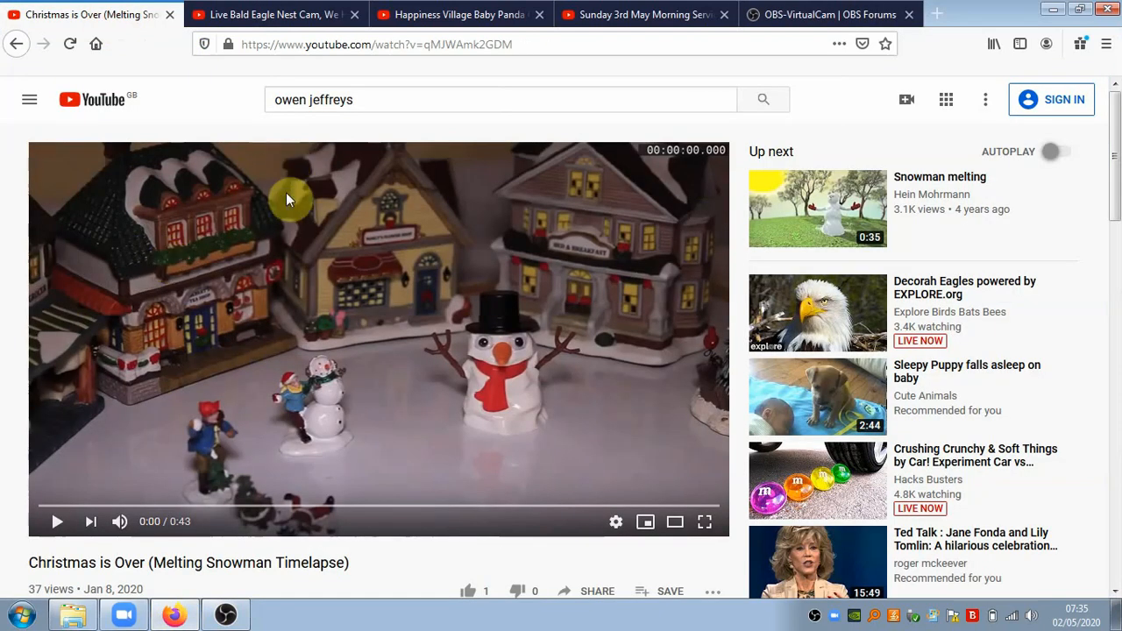
scroll(279, 229, down, 2)
scroll(279, 231, down, 4)
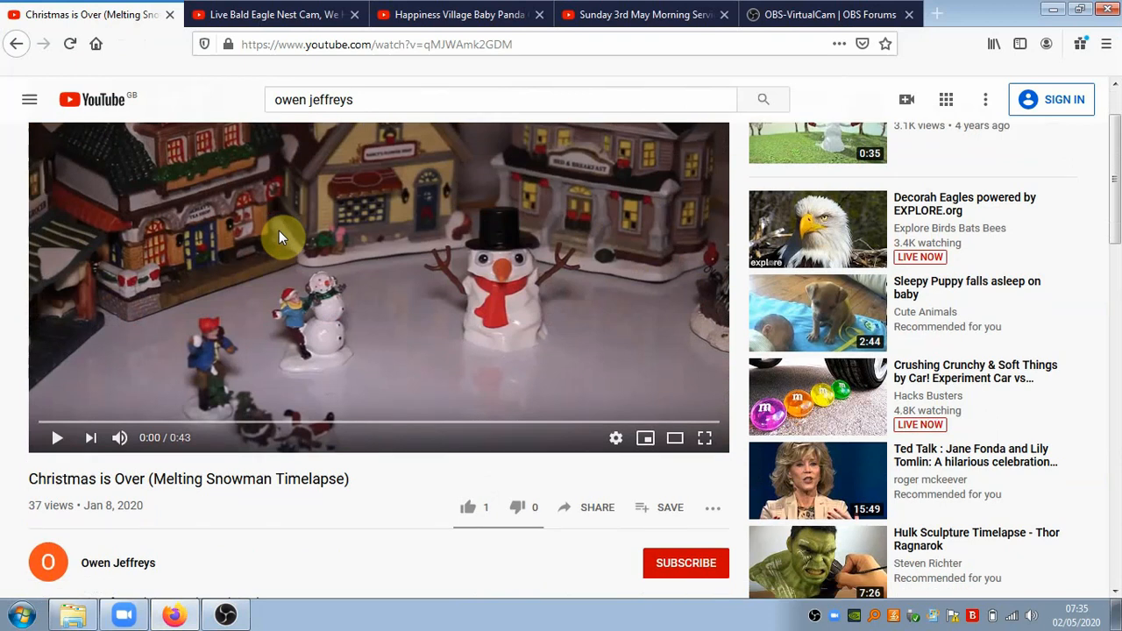
scroll(279, 231, up, 5)
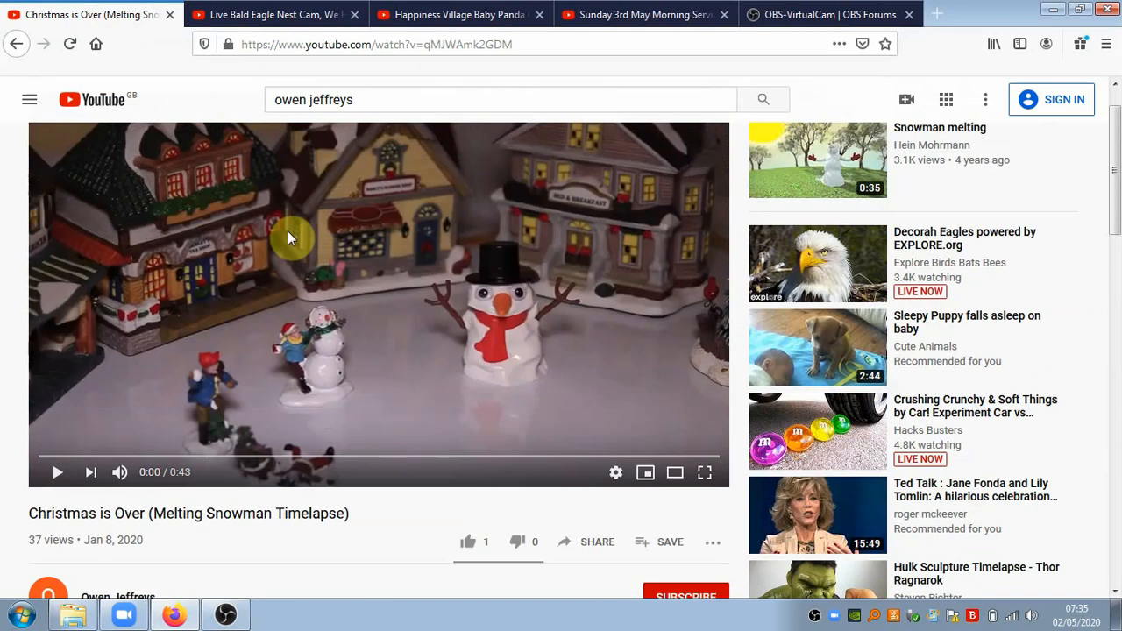
scroll(288, 231, up, 1)
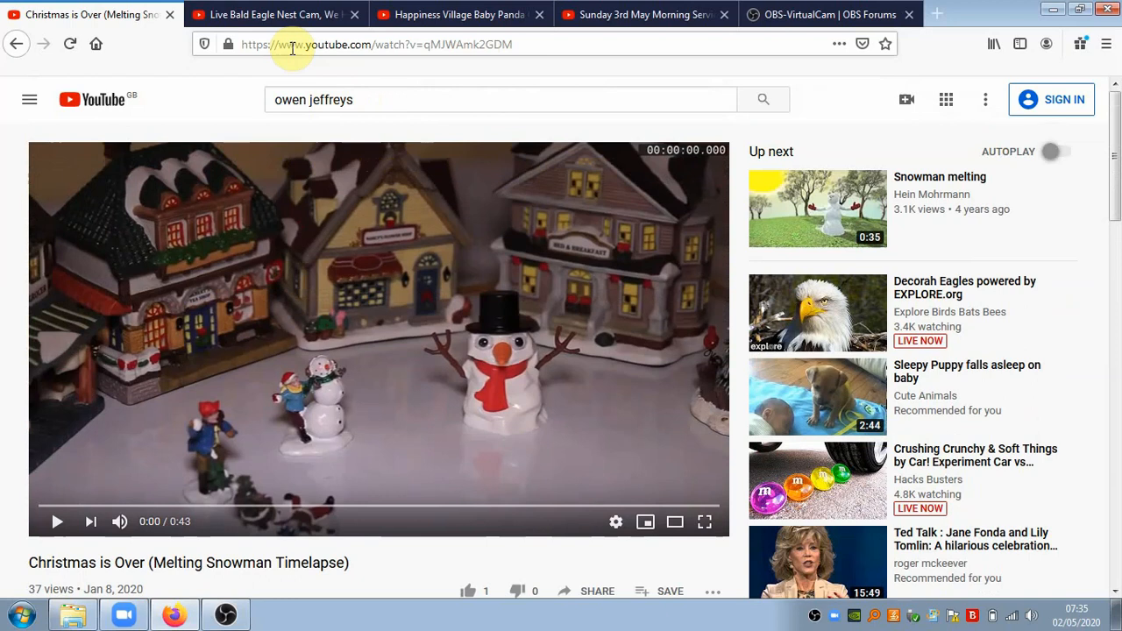
click(413, 46)
click(406, 44)
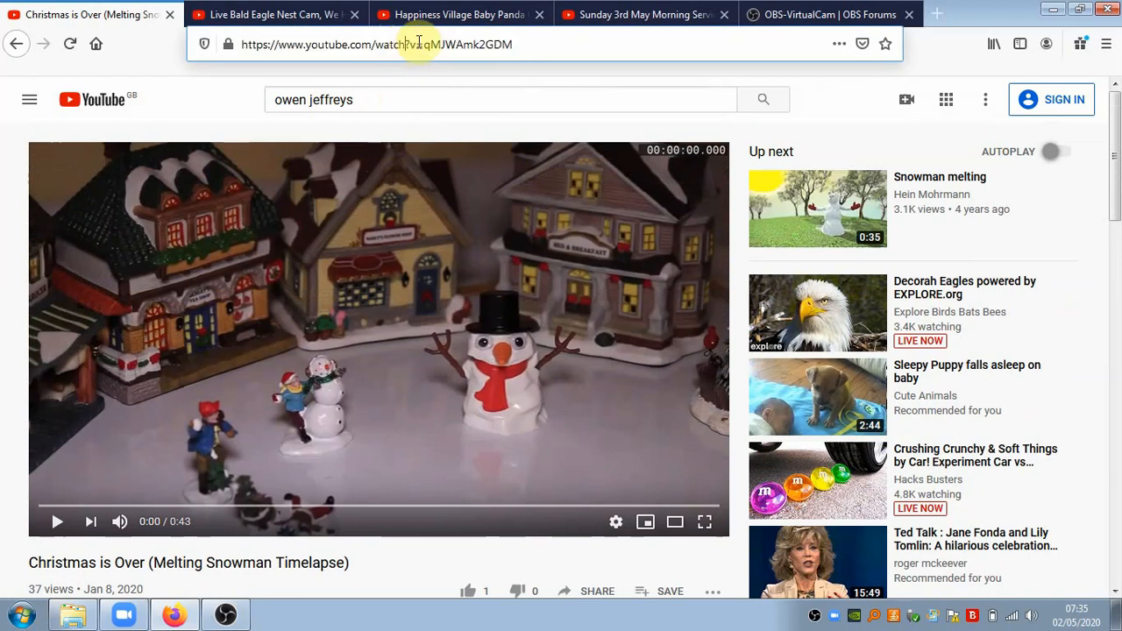
drag(424, 44, 529, 51)
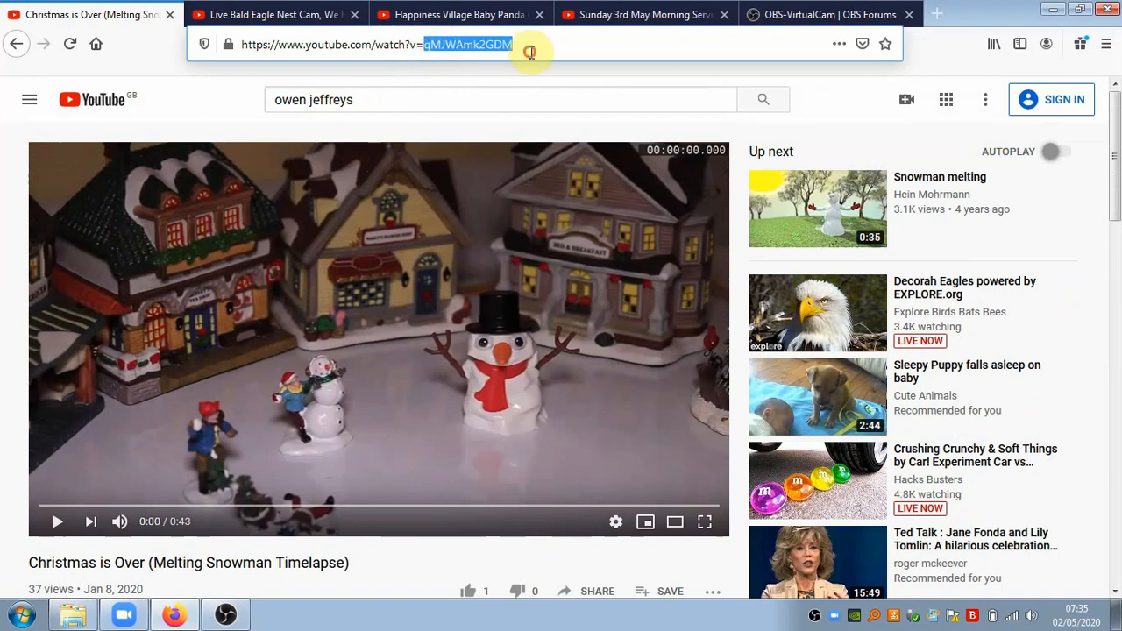
right_click(462, 44)
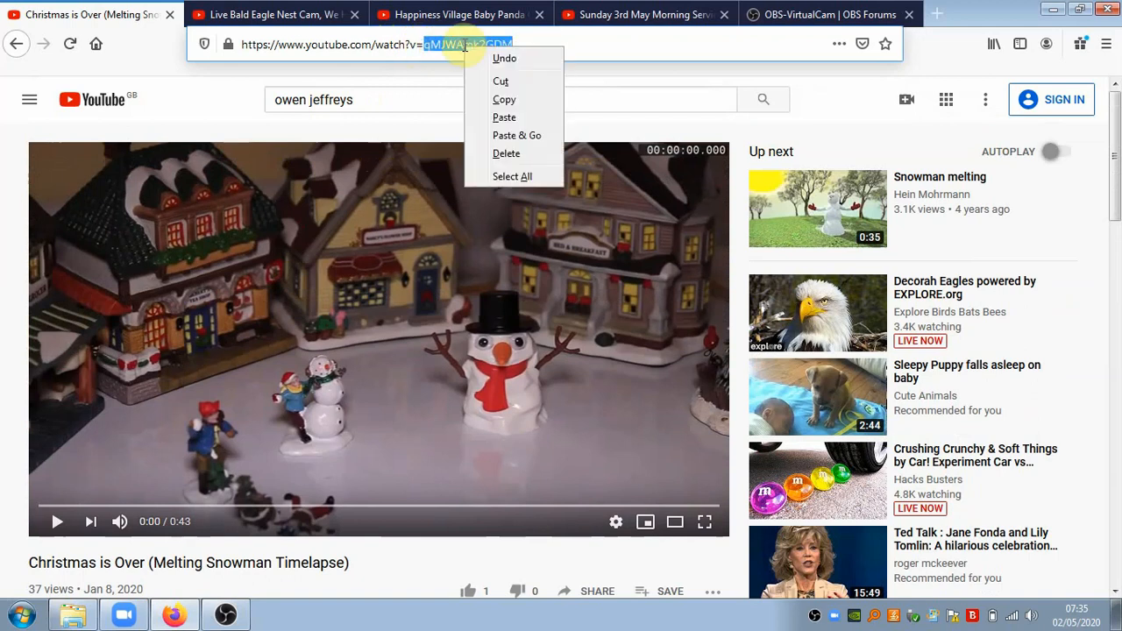
click(503, 99)
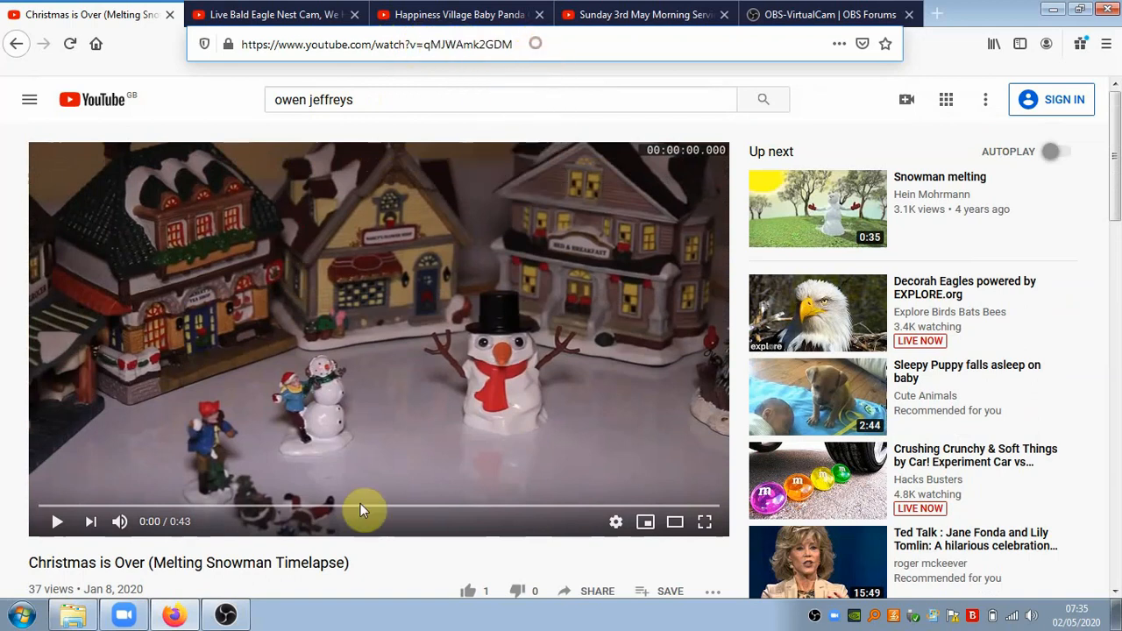
Switch to OBS Studio and add a new Browser source named "Youtube Link Test" to the scene
click(225, 615)
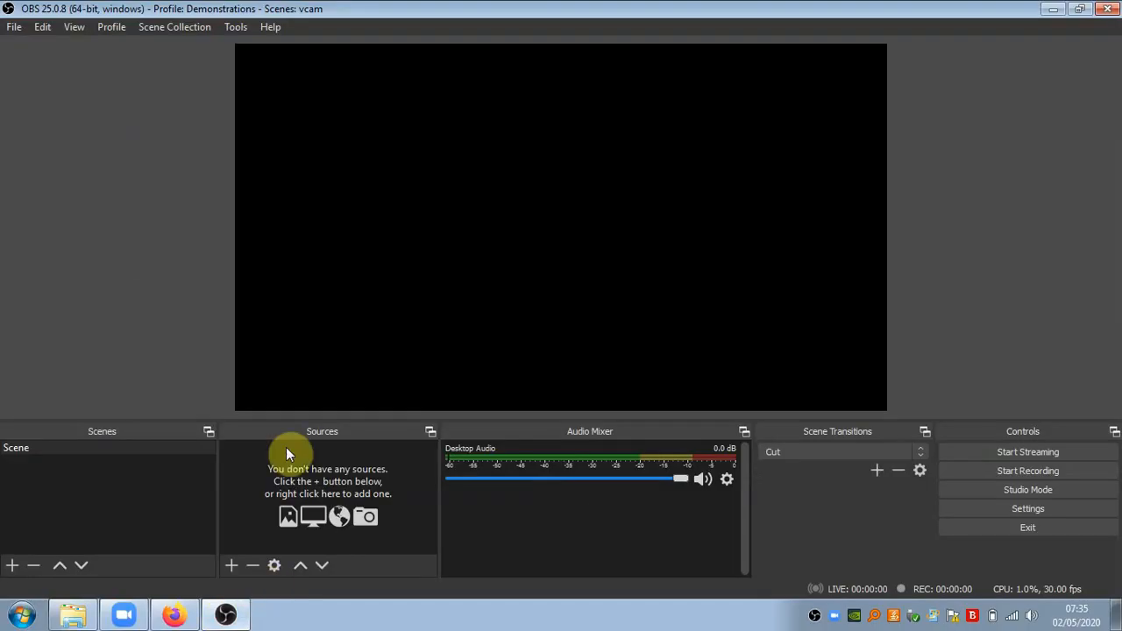
click(227, 566)
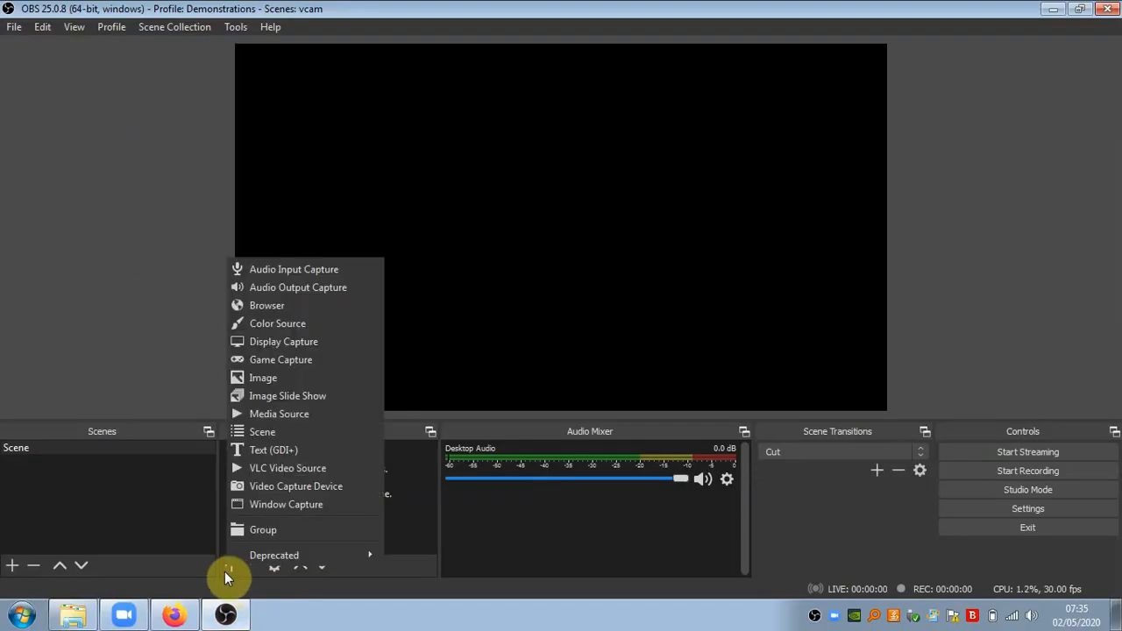
click(314, 307)
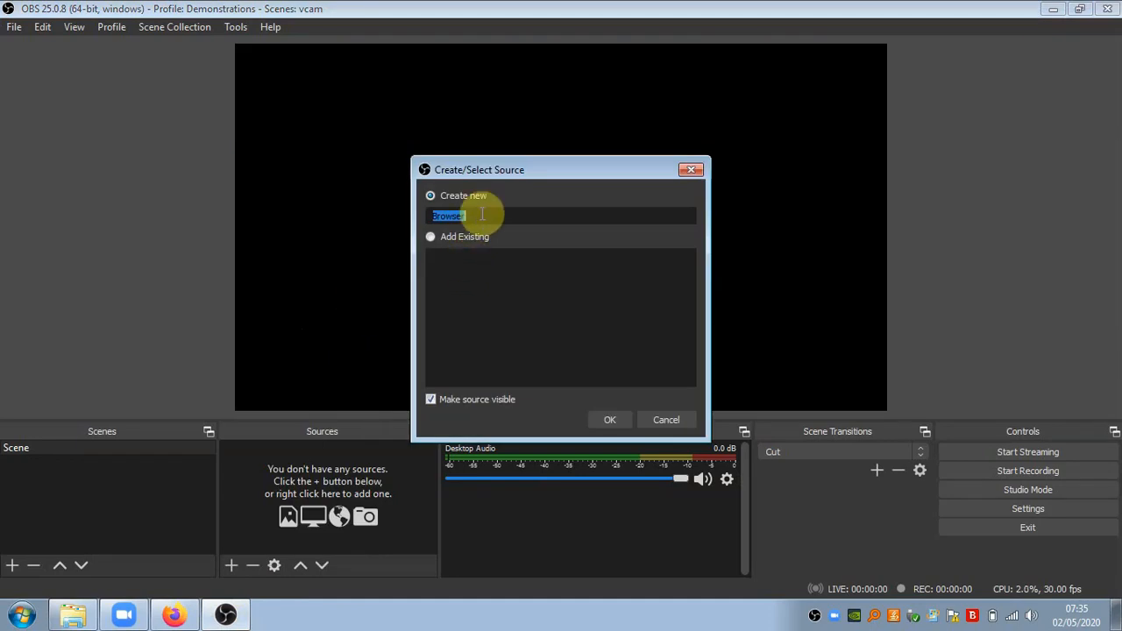
text(Youtube Link1)
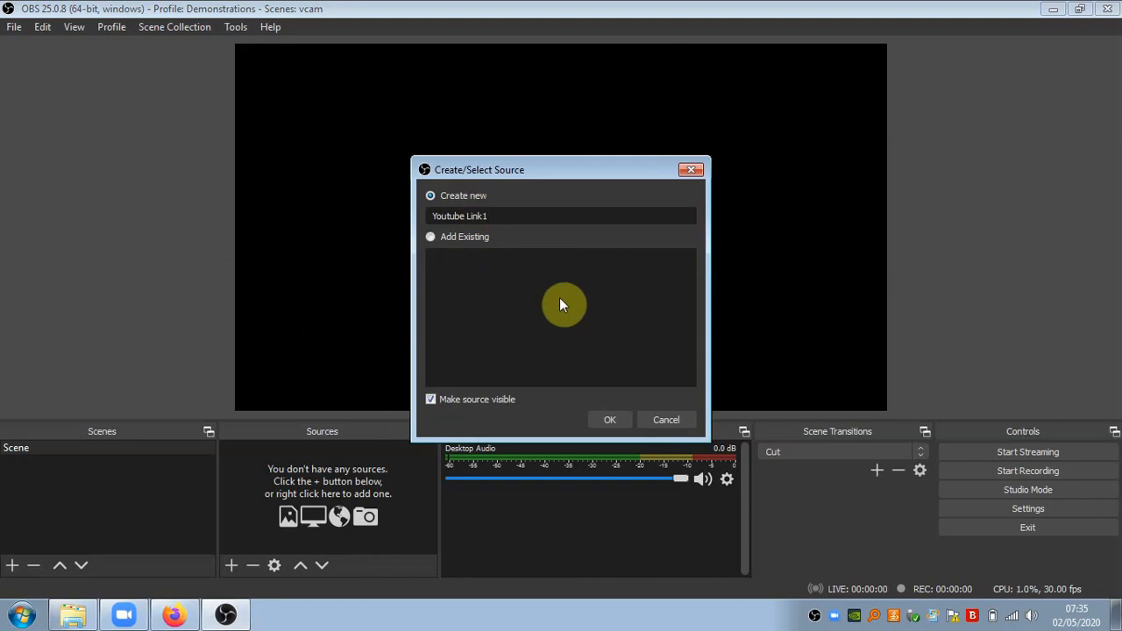
key(BackSpace)
text(Test)
click(612, 420)
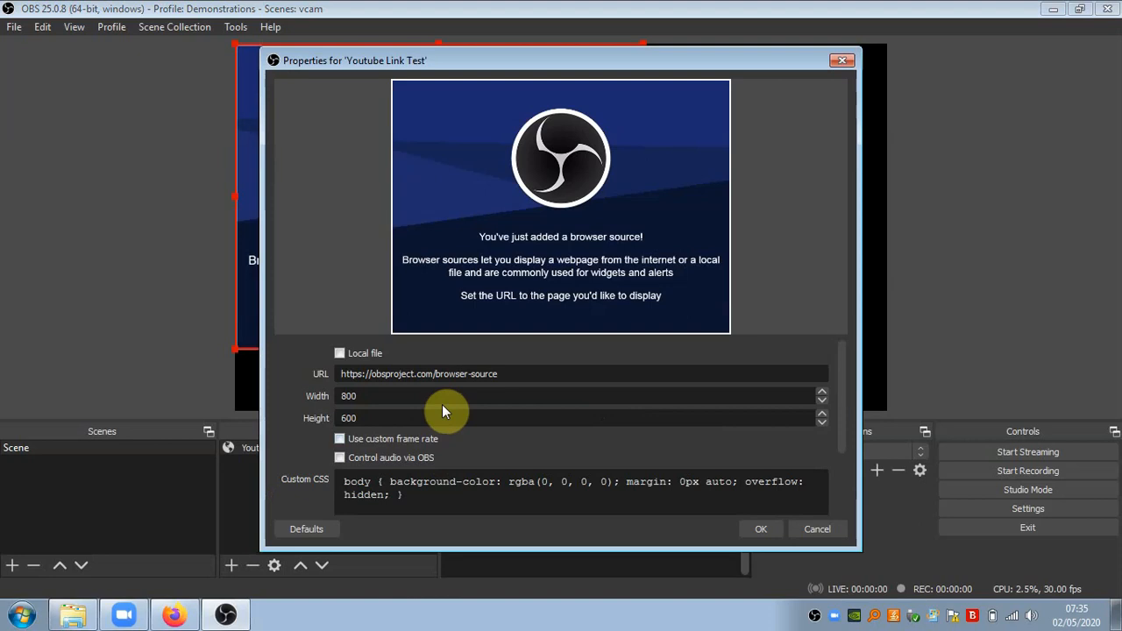
drag(499, 375, 312, 366)
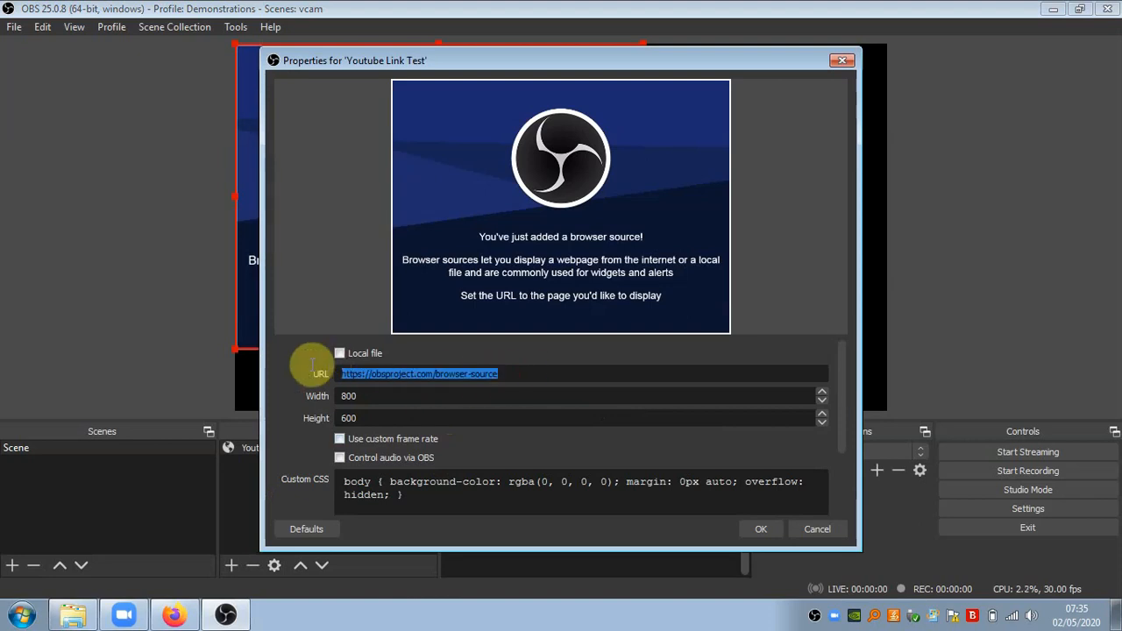
text(ww)
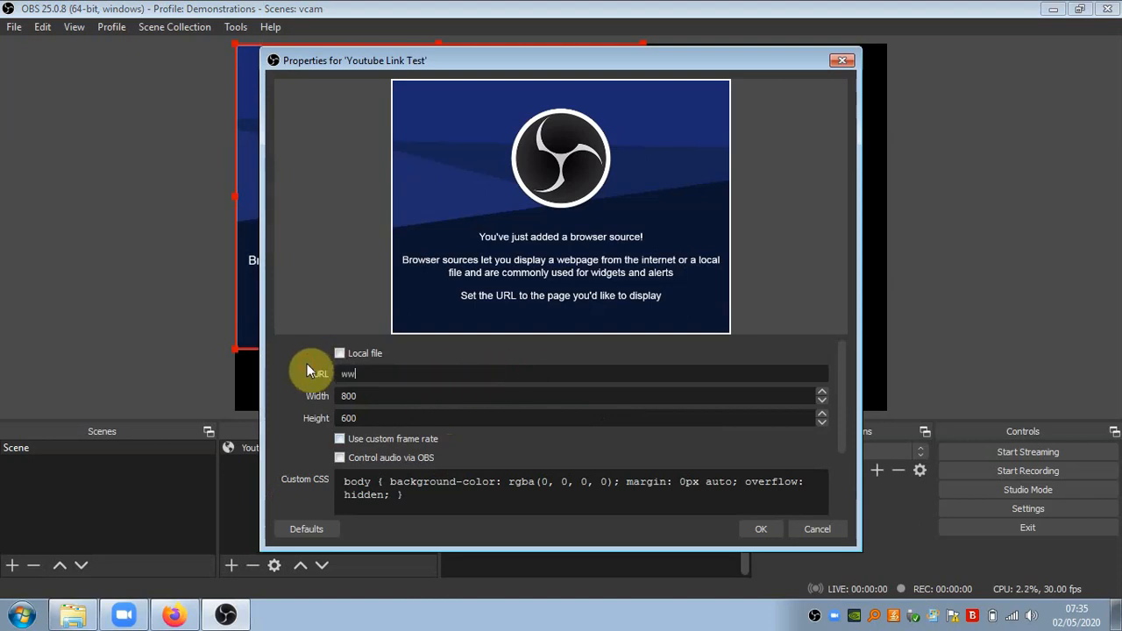
text(w.youtube.com/embed/)
key(ctrl+v)
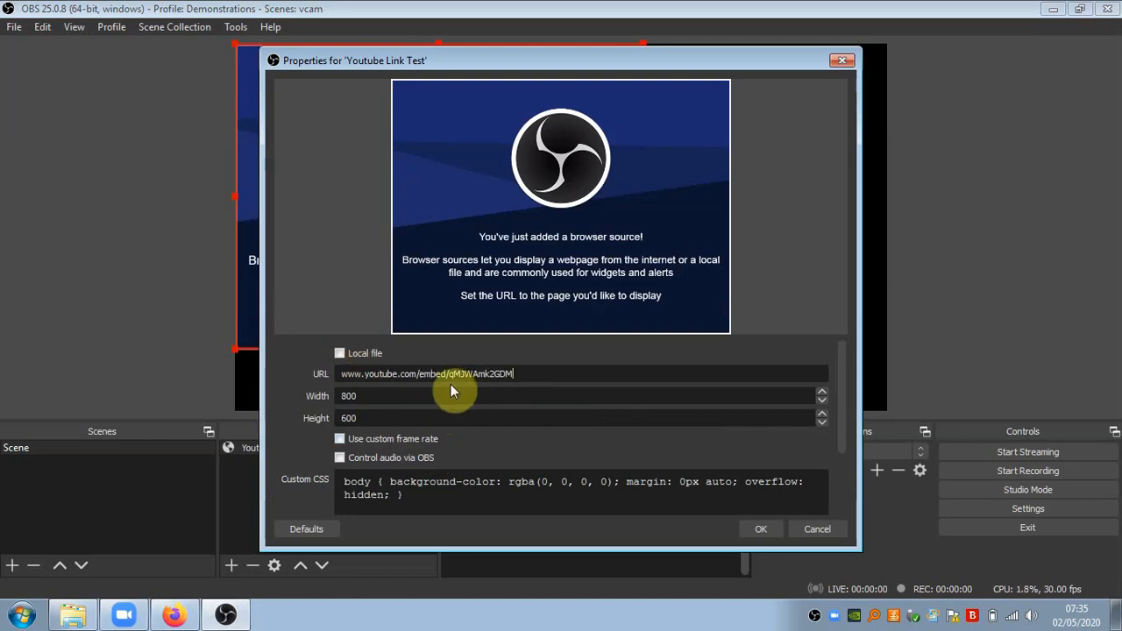
drag(449, 374, 521, 374)
click(526, 373)
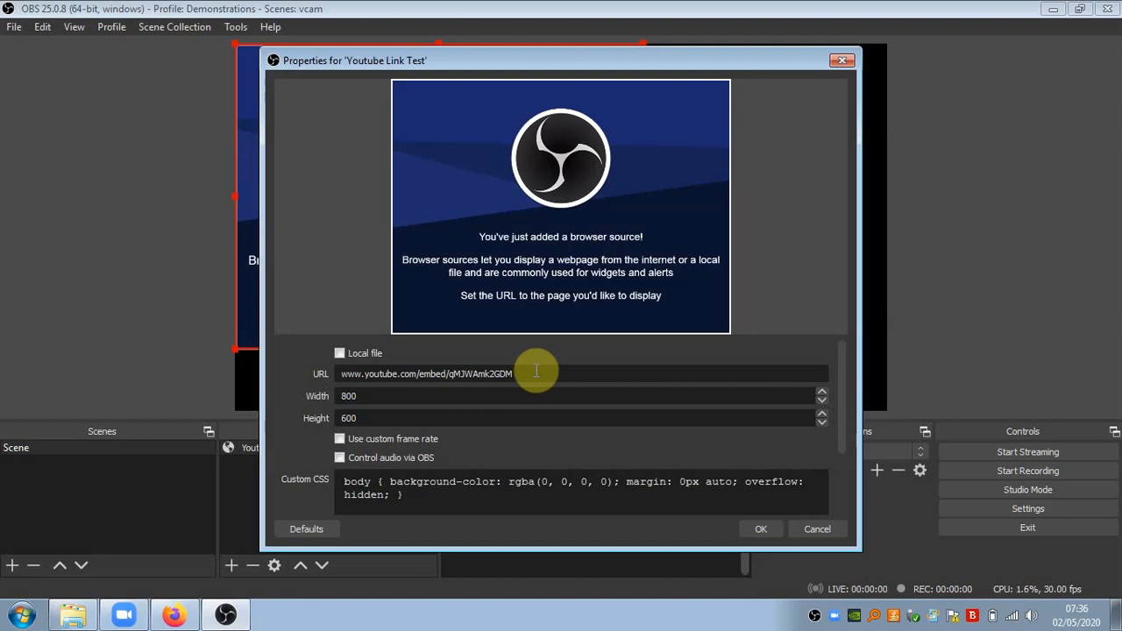
Set the browser source's width to 1280 and its height to 720
drag(376, 399, 283, 394)
text(1280)
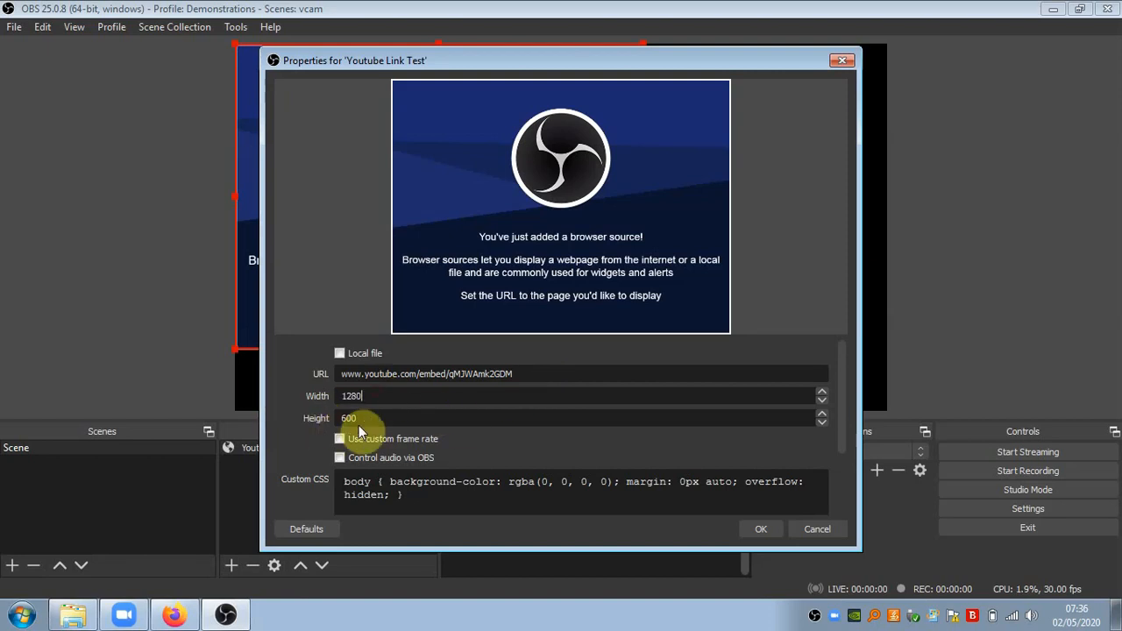
drag(375, 420, 309, 420)
text(720)
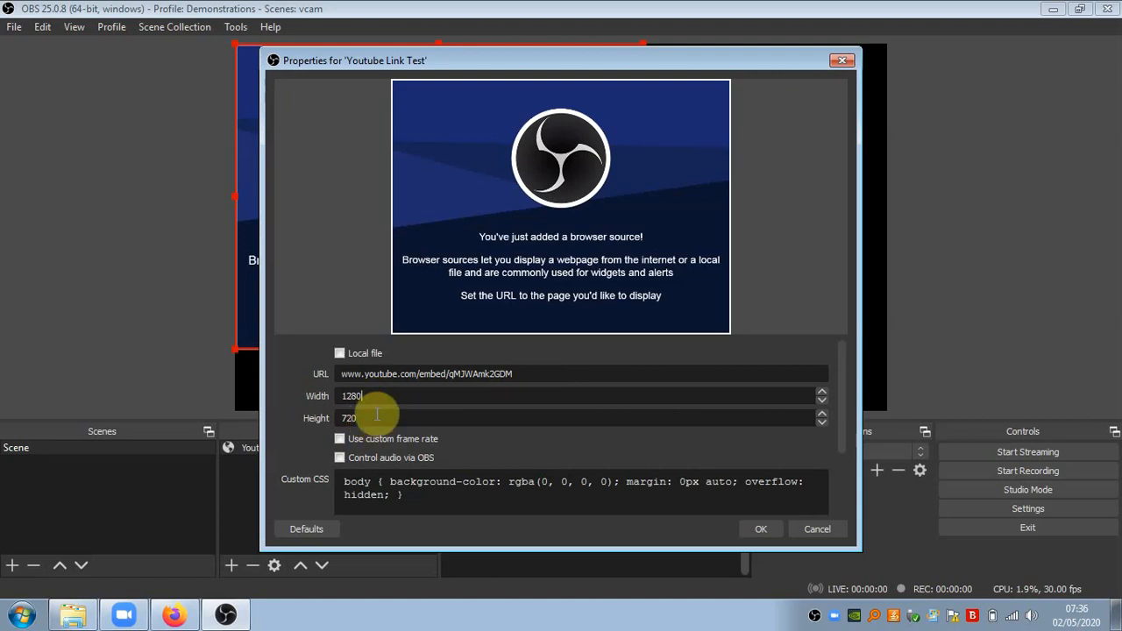
double_click(495, 418)
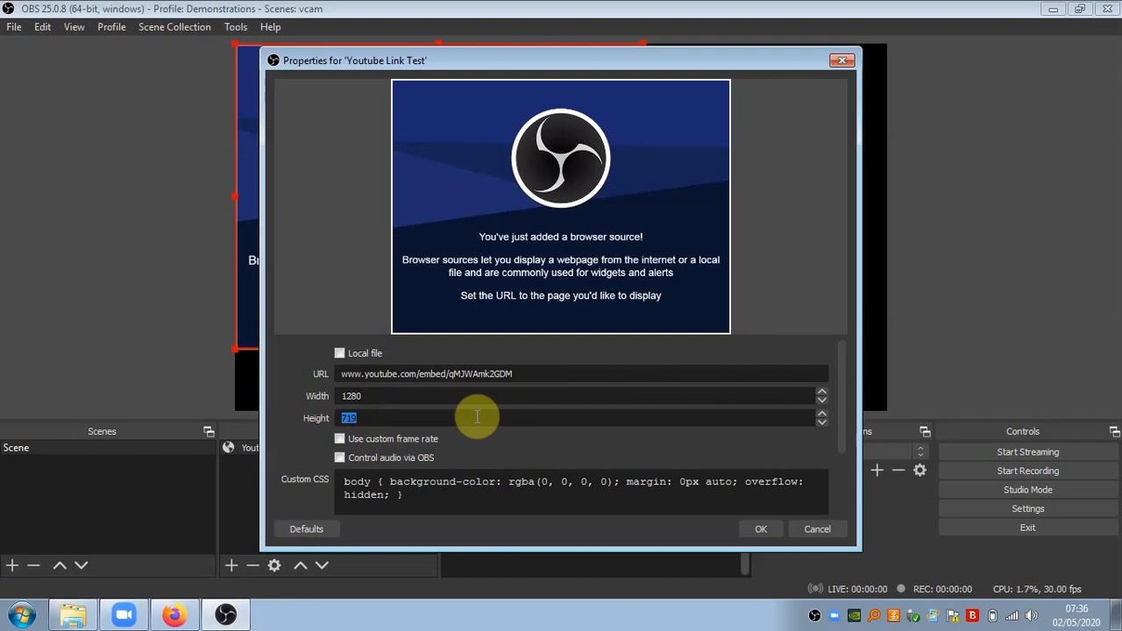
click(448, 399)
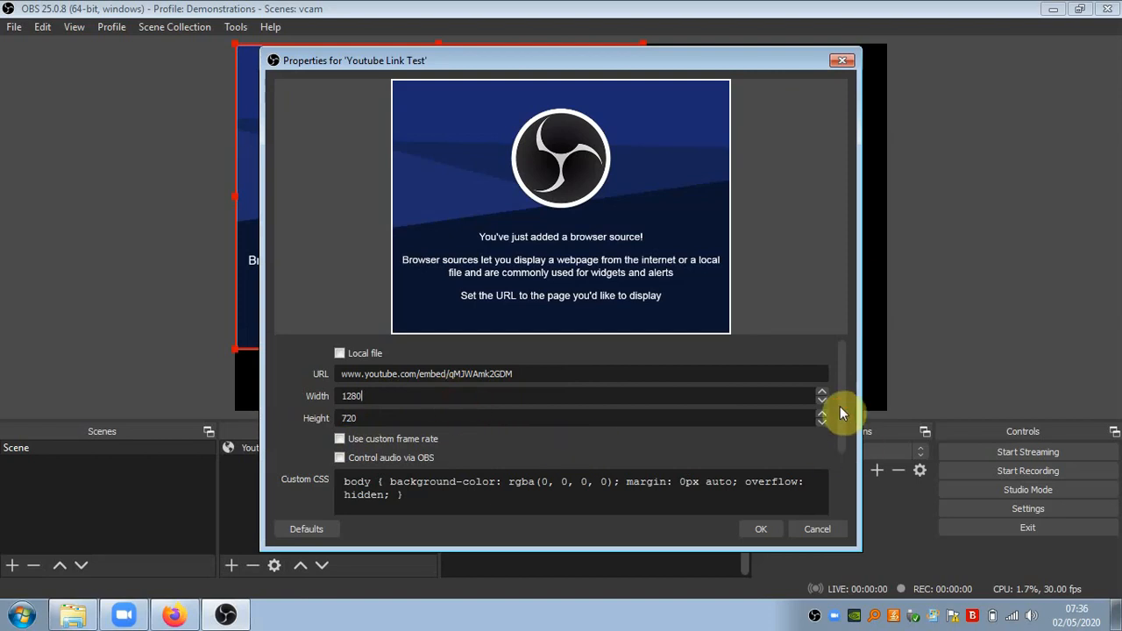
Enable shutting down the source when not visible and refreshing the browser when the scene becomes active, and confirm the source's properties
scroll(840, 408, down, 3)
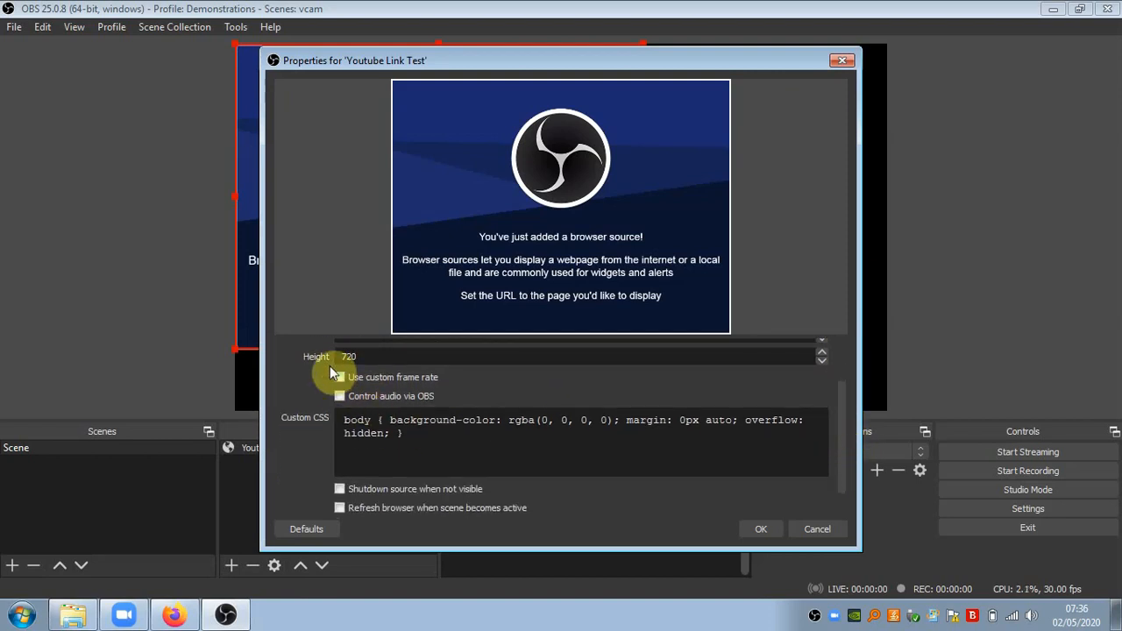
scroll(842, 438, down, 2)
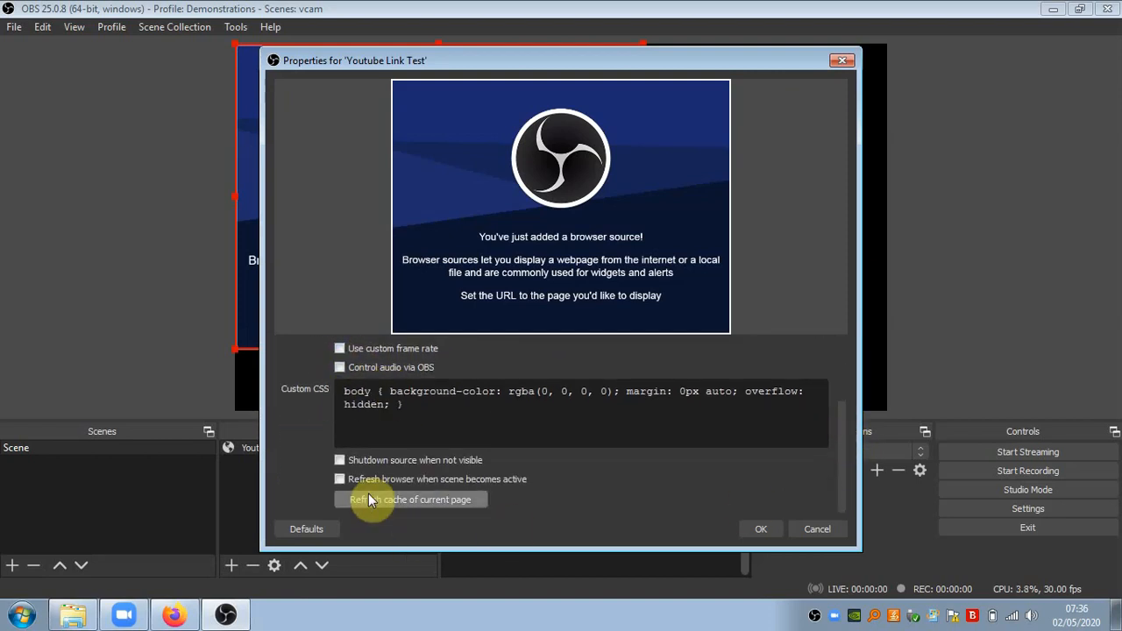
click(339, 481)
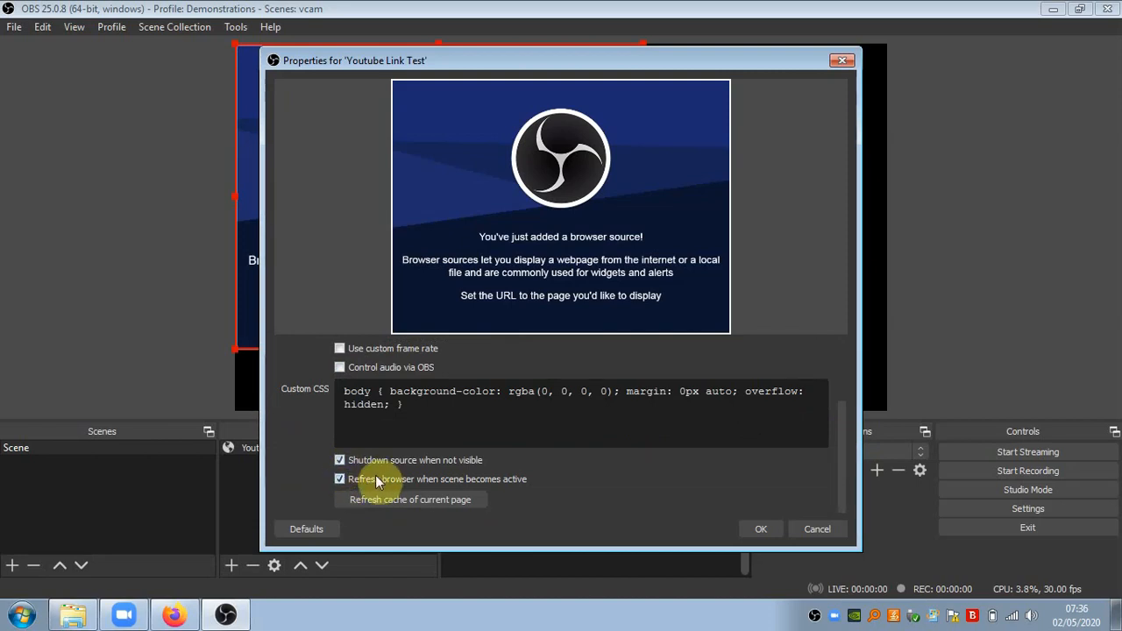
drag(840, 468, 847, 393)
click(760, 530)
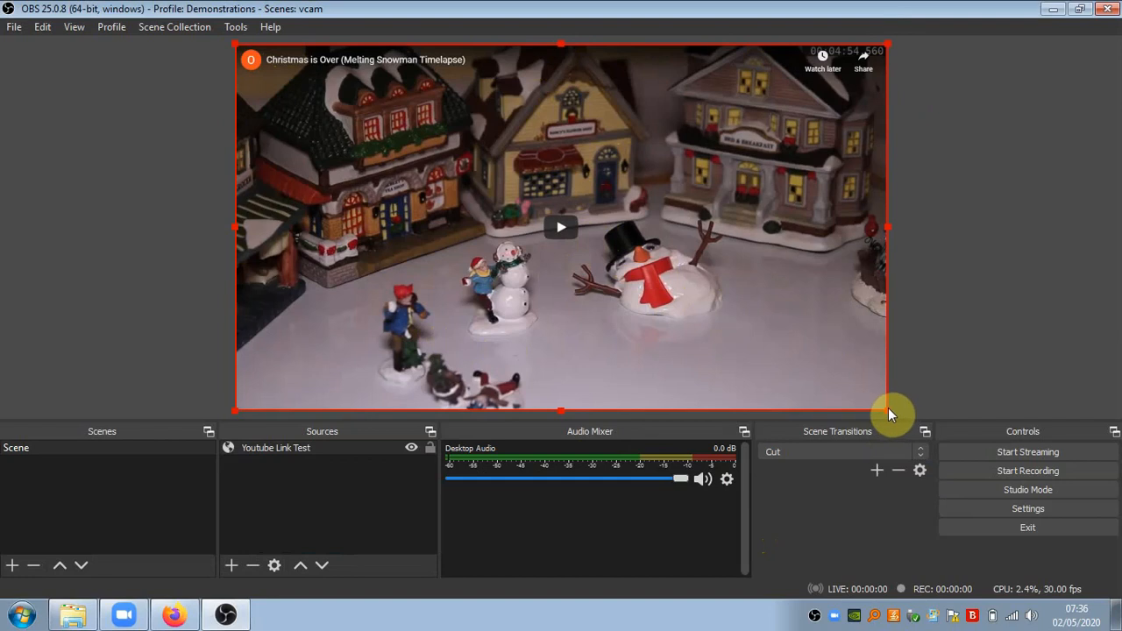
Shrink the video source to about two thirds of the canvas width and check its size in the source properties without changes
drag(888, 408, 647, 254)
mouse_move(495, 187)
mouse_down()
mouse_move(619, 273)
mouse_move(509, 196)
mouse_up()
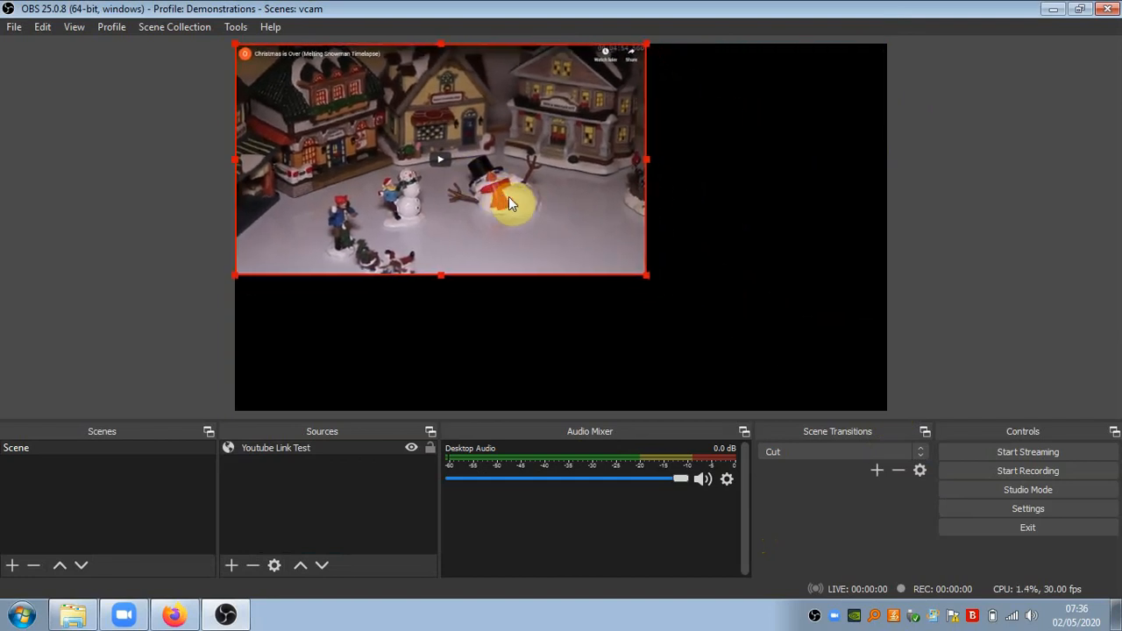
double_click(312, 448)
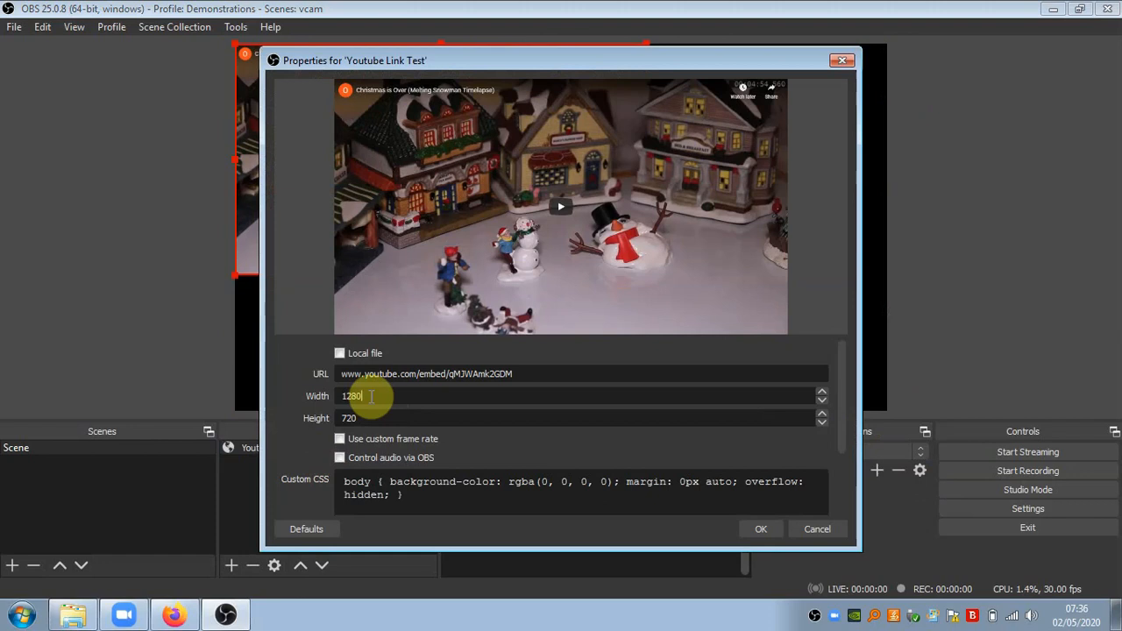
click(827, 529)
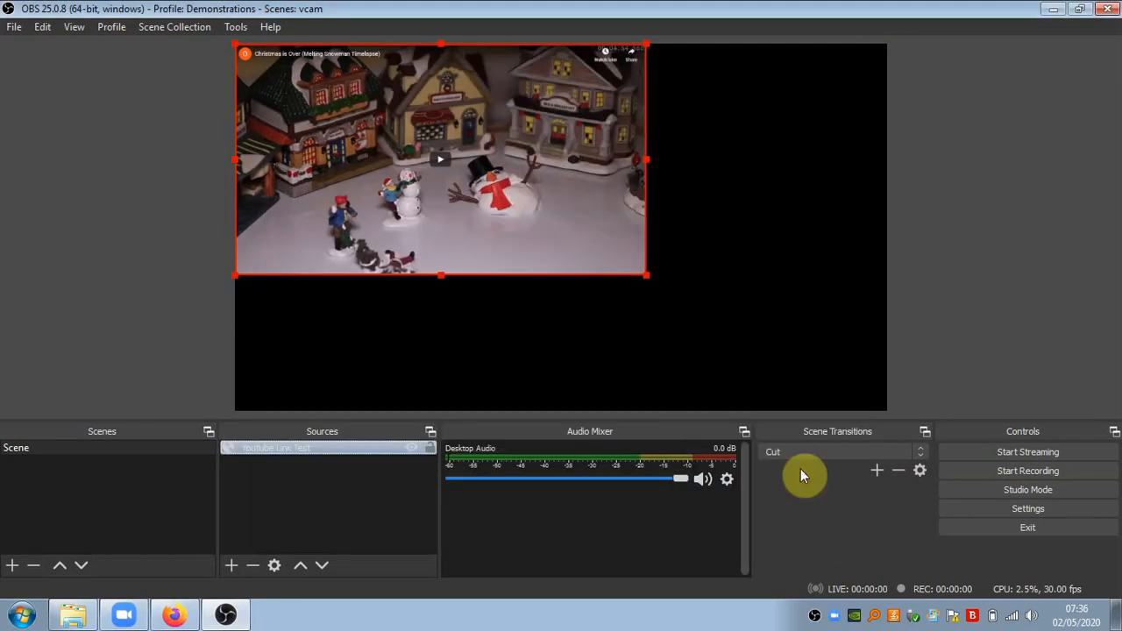
Check the base and output resolutions in the video settings and close the settings without changes
click(982, 508)
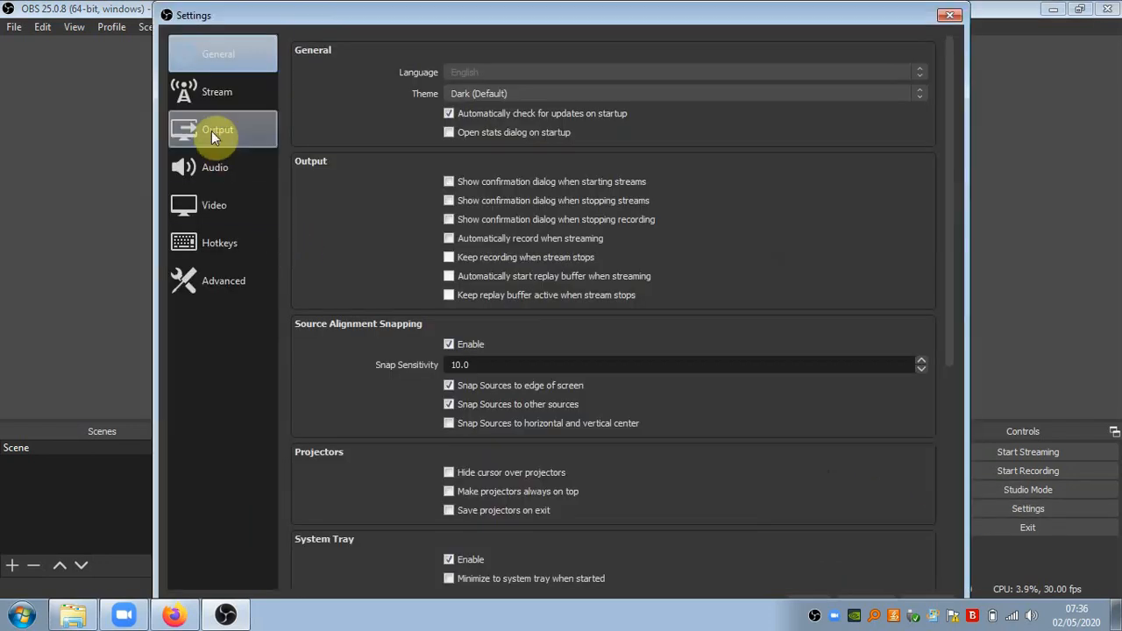
click(211, 130)
click(211, 208)
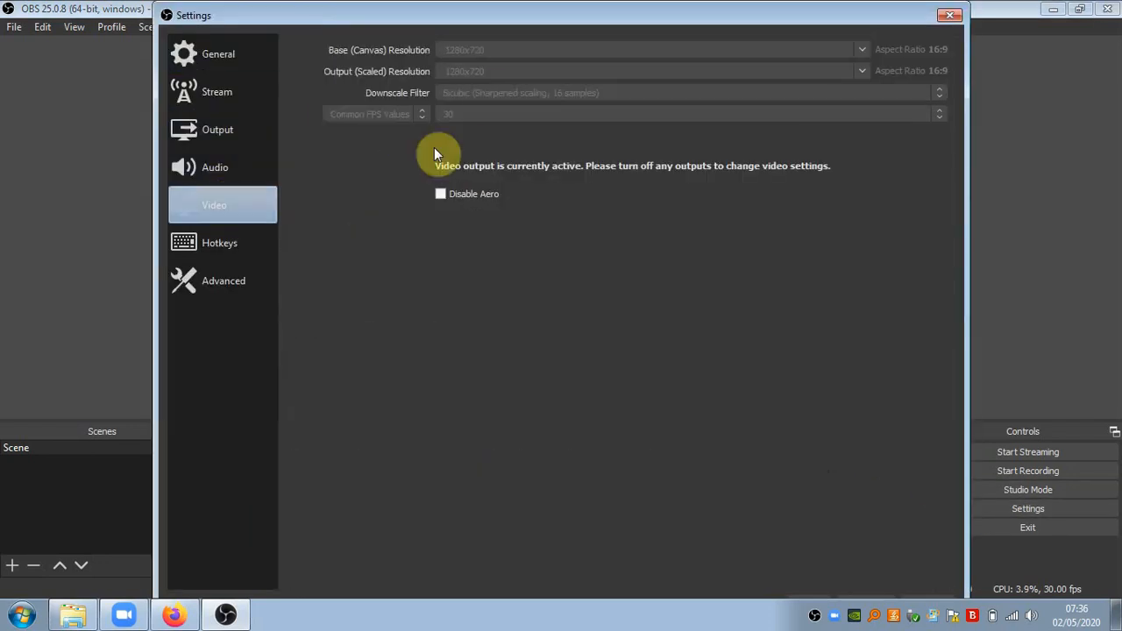
click(949, 16)
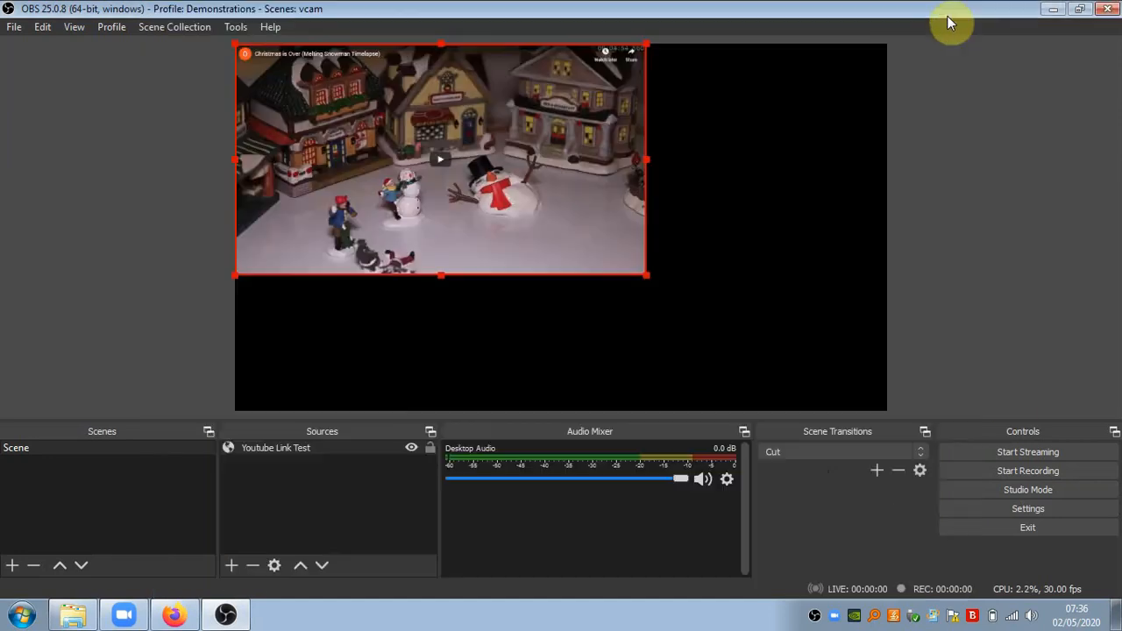
Resize the snowman video source freely on the canvas, then fit it so it fills the whole canvas, and deselect it
drag(643, 277, 885, 367)
drag(885, 409, 576, 265)
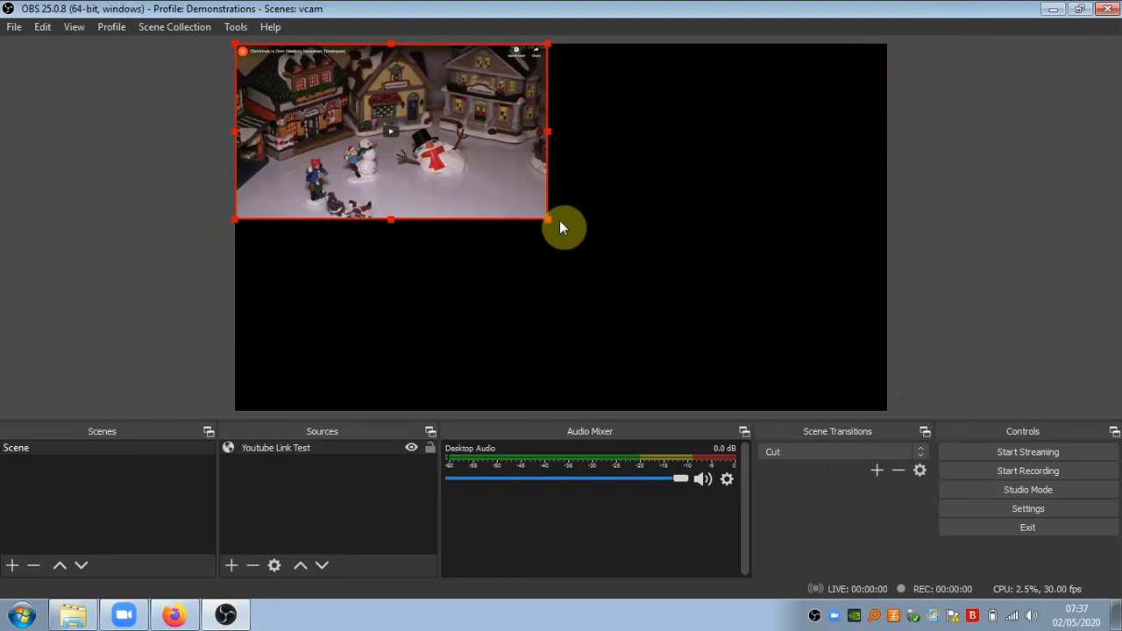
drag(548, 226, 1022, 529)
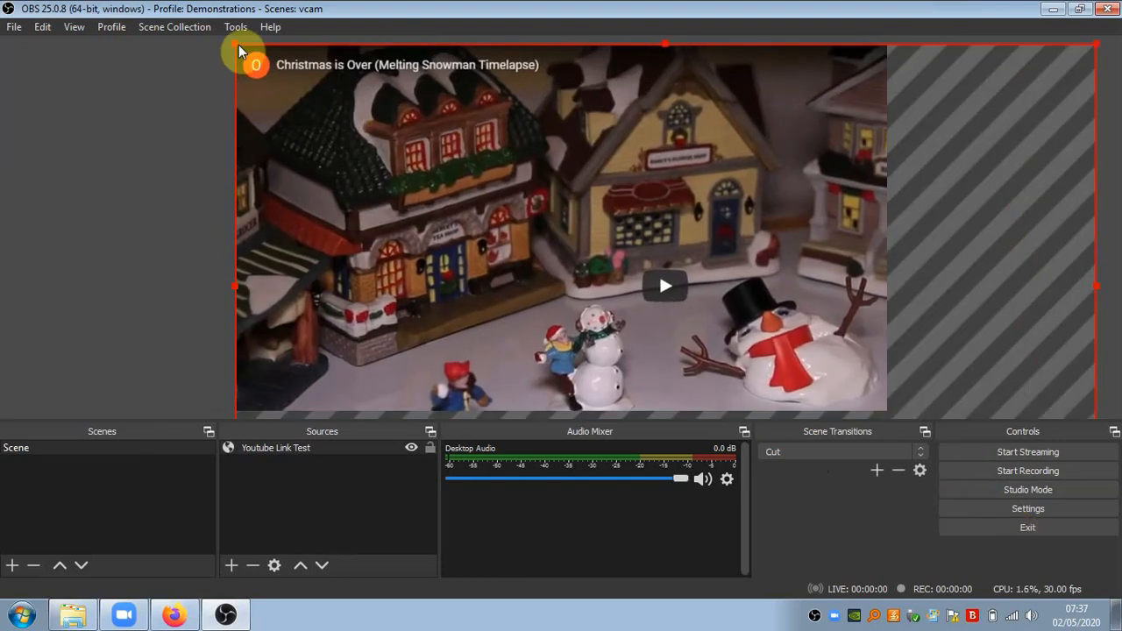
drag(234, 43, 658, 309)
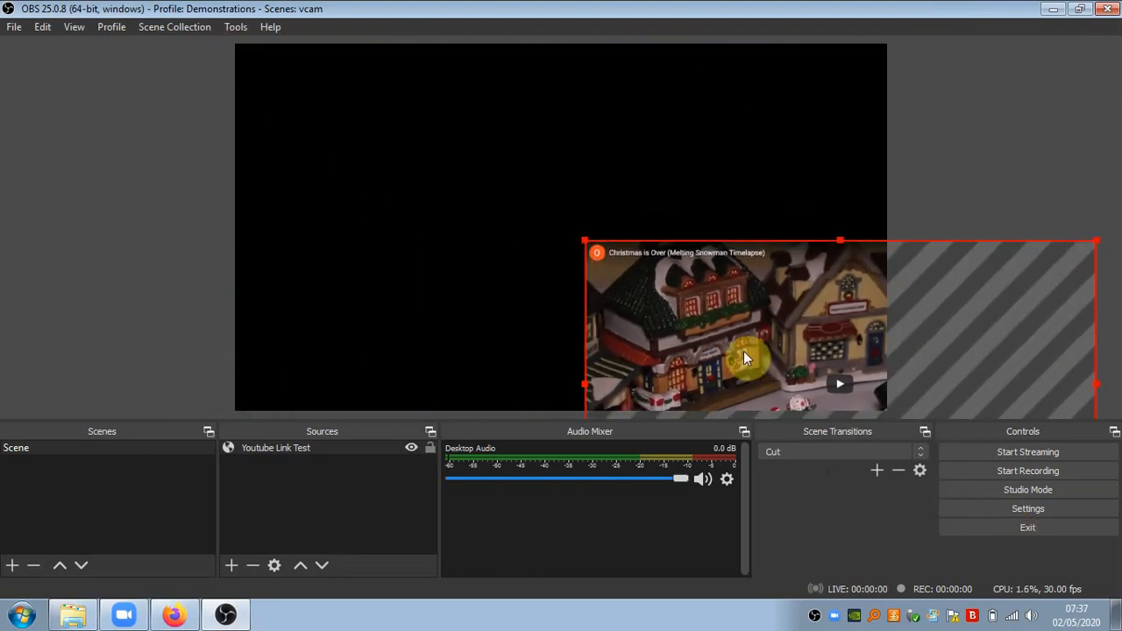
drag(744, 351, 404, 169)
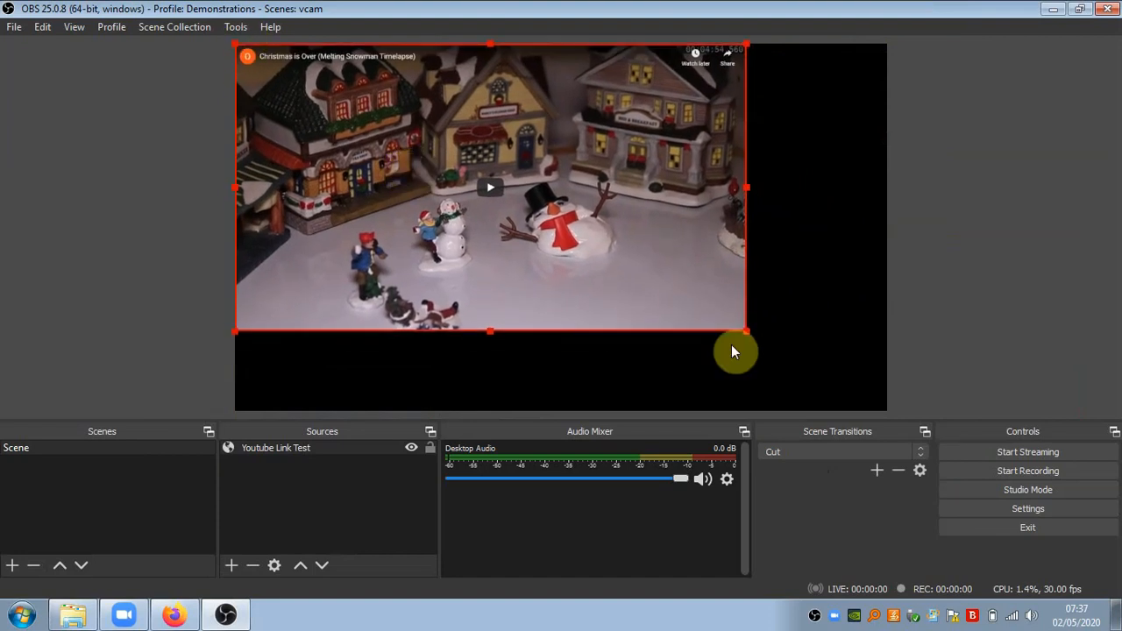
drag(748, 333, 881, 397)
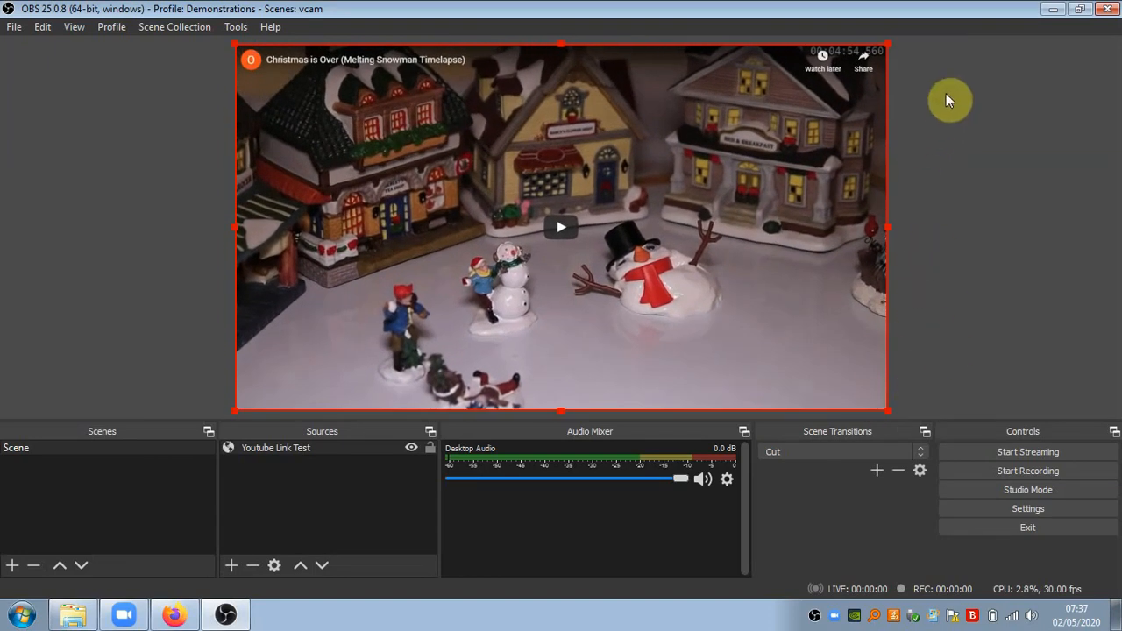
click(1042, 115)
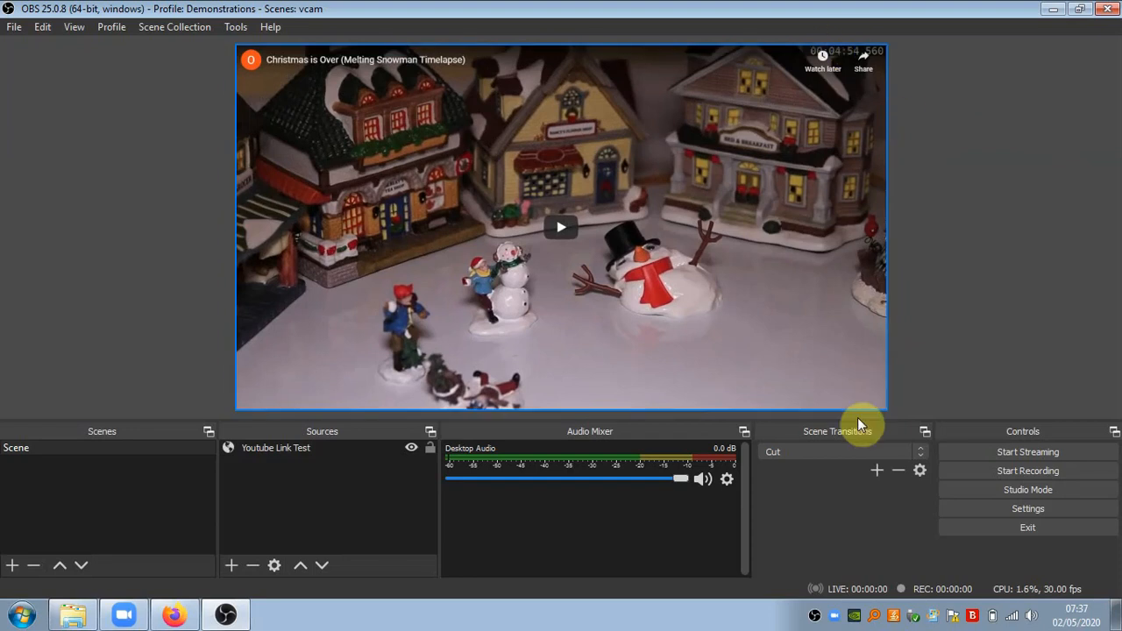
Append ?autoplay=1 to the URL of the Youtube Link Test source, confirm its properties, and deselect the source
click(300, 458)
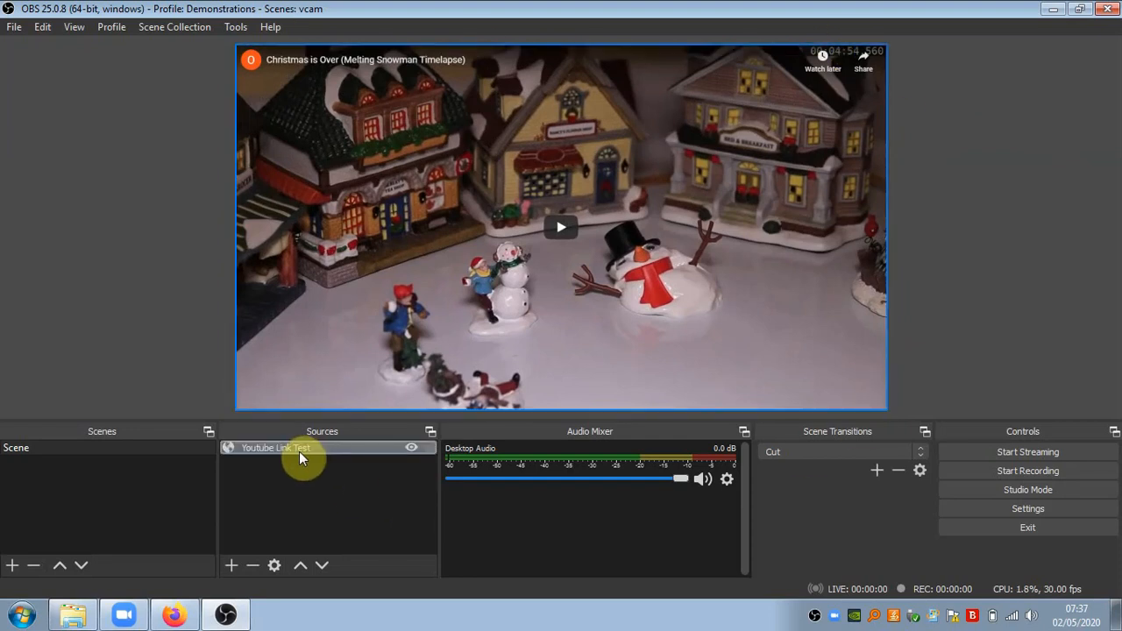
click(300, 457)
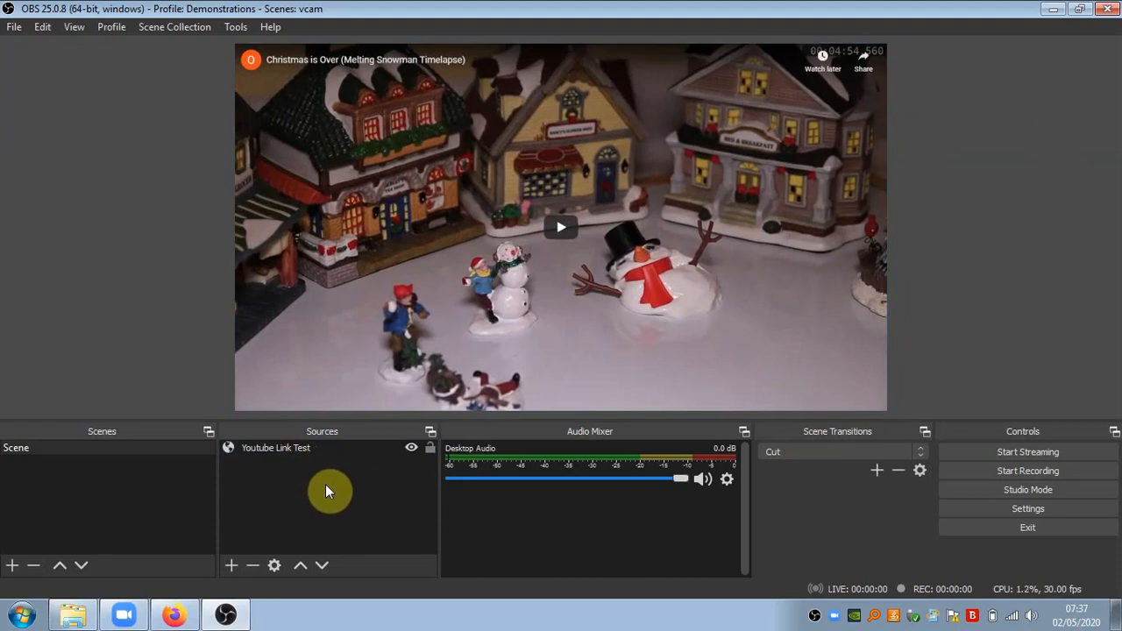
double_click(329, 449)
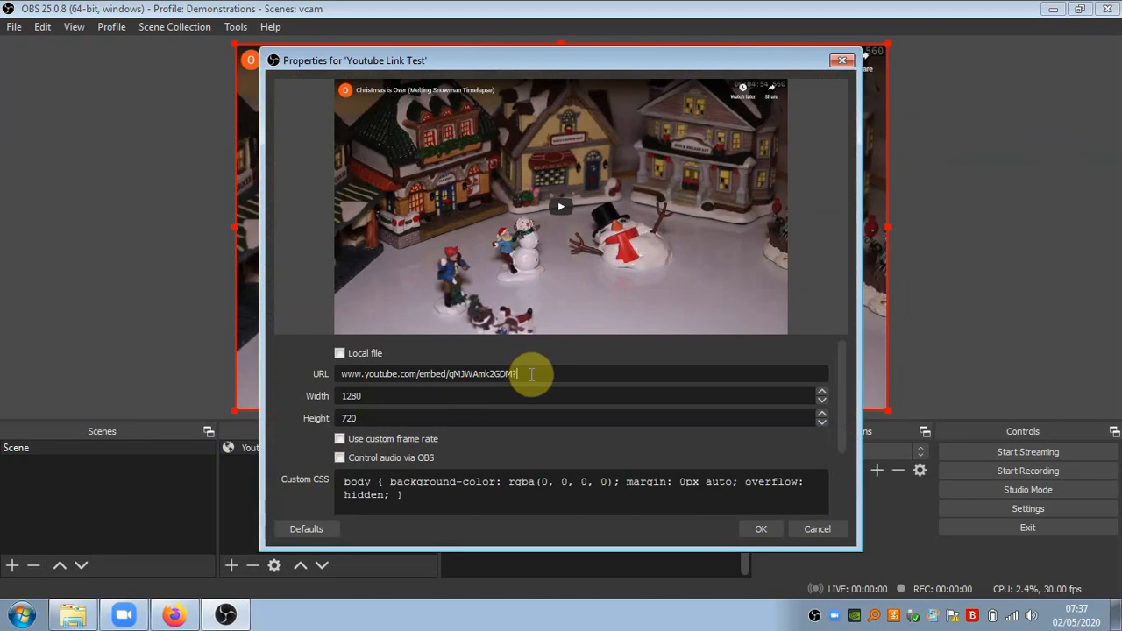
text(autoplay=1)
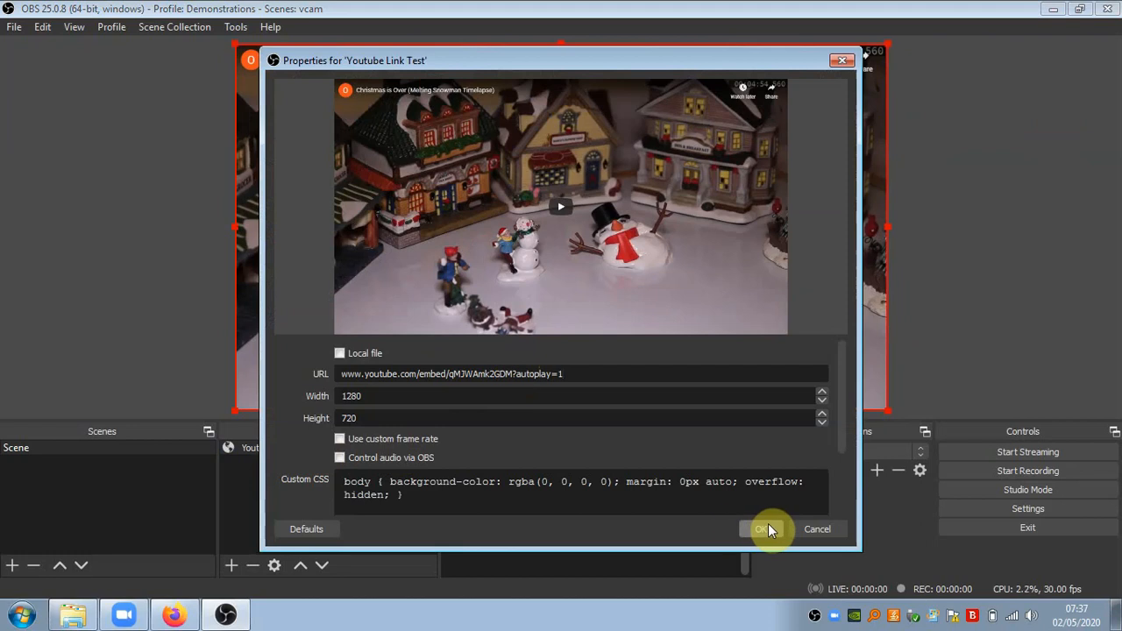
drag(517, 374, 570, 374)
click(579, 374)
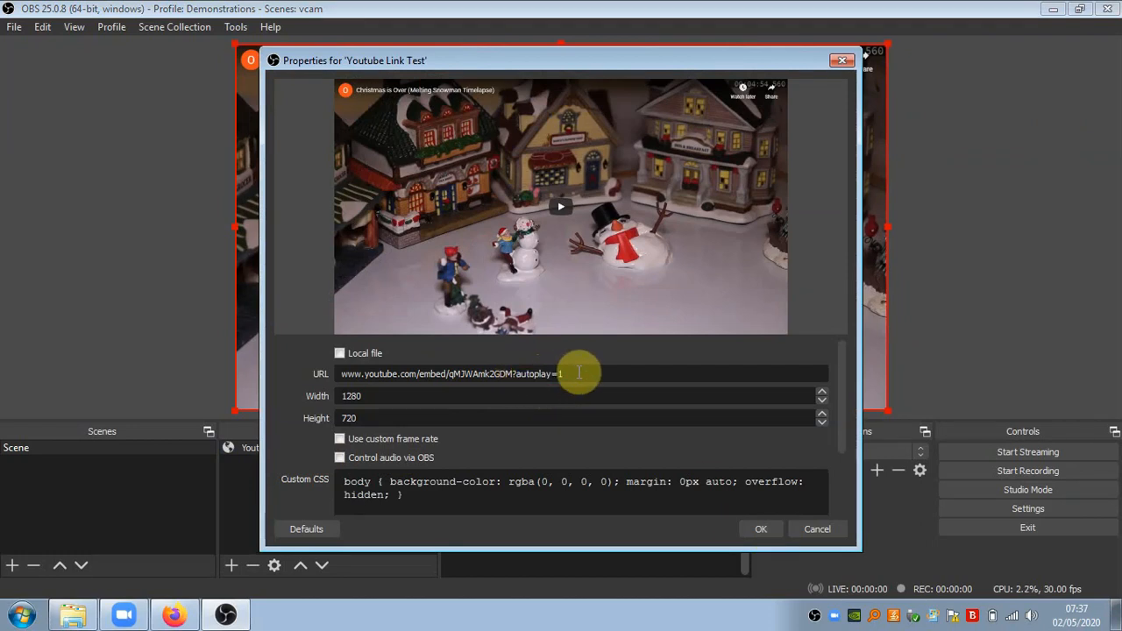
click(764, 528)
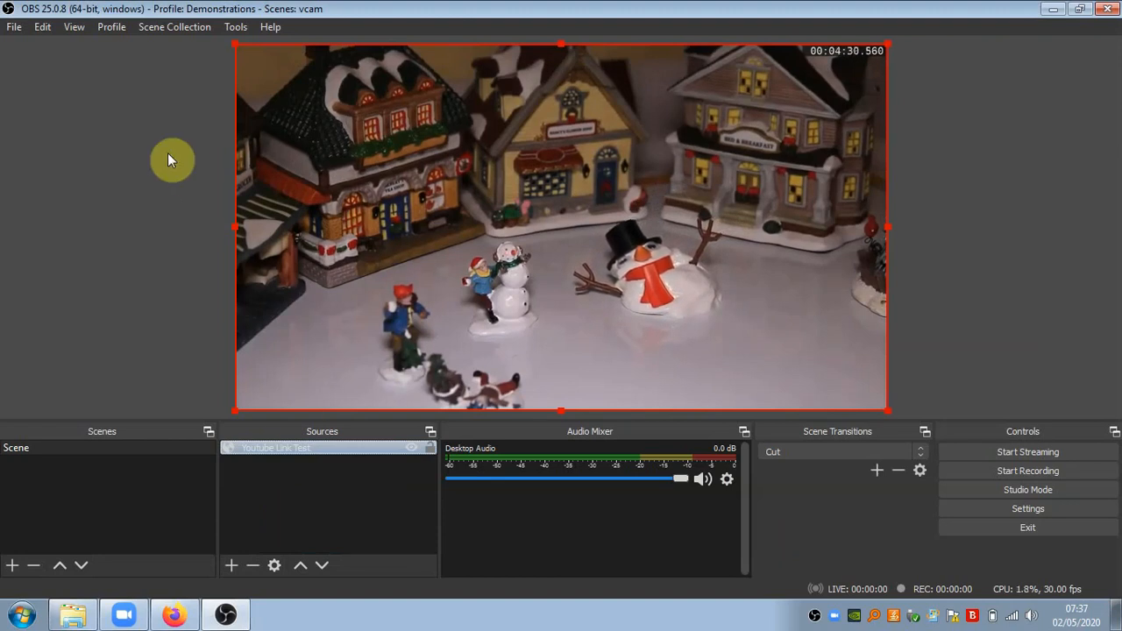
click(133, 98)
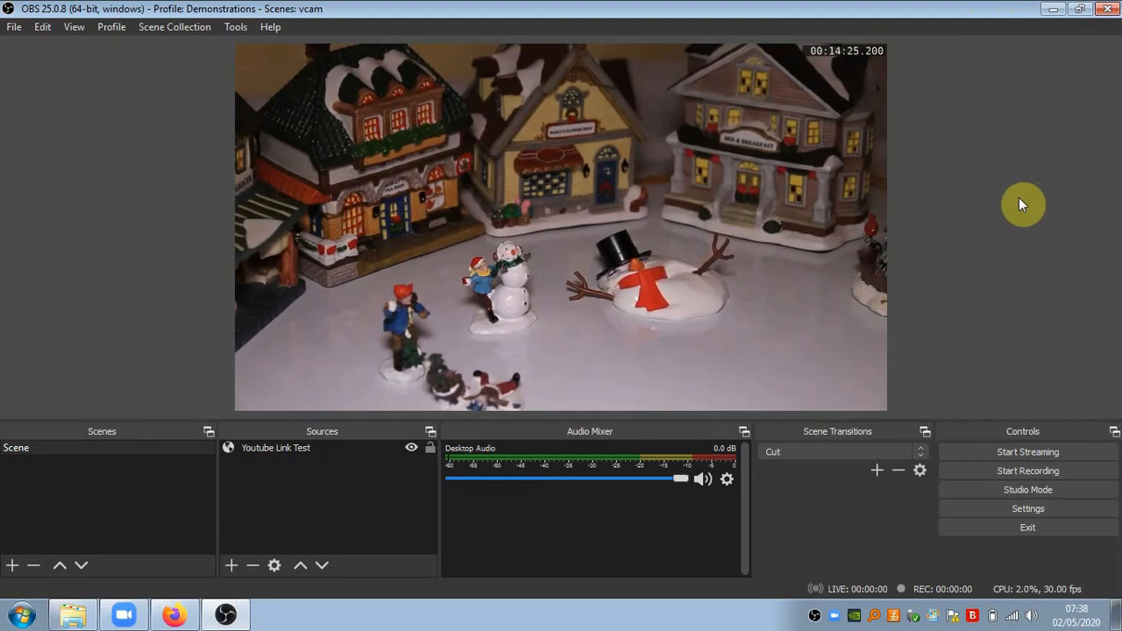
Restore the OBS window to a smaller size, place it on the left half of the desktop, and minimise the web browser
double_click(999, 16)
drag(996, 15, 600, 36)
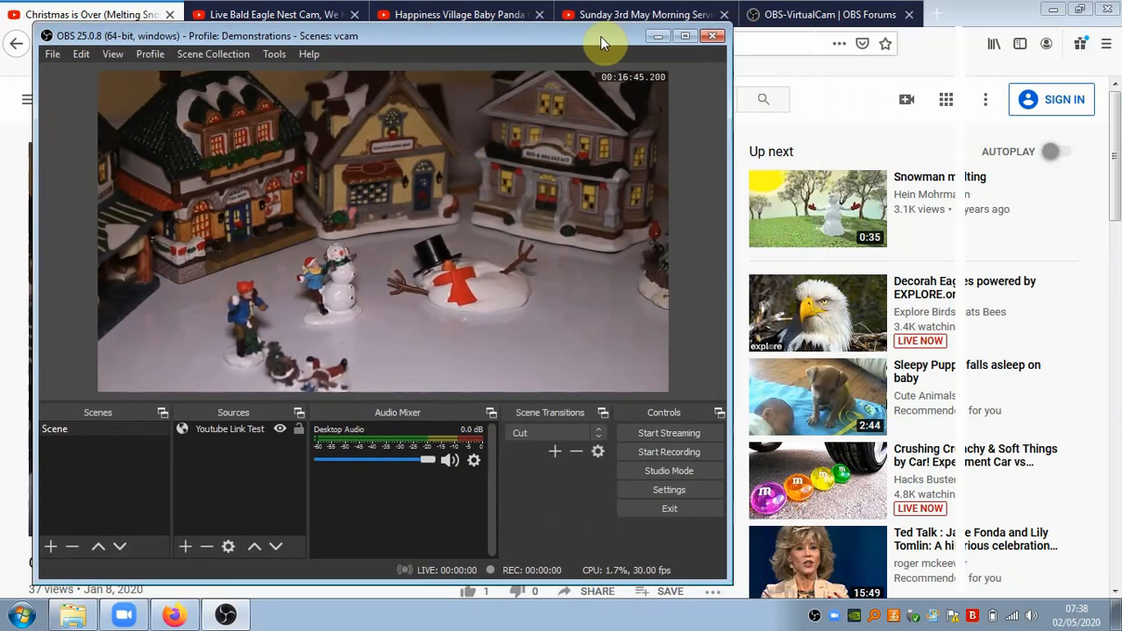
click(1047, 12)
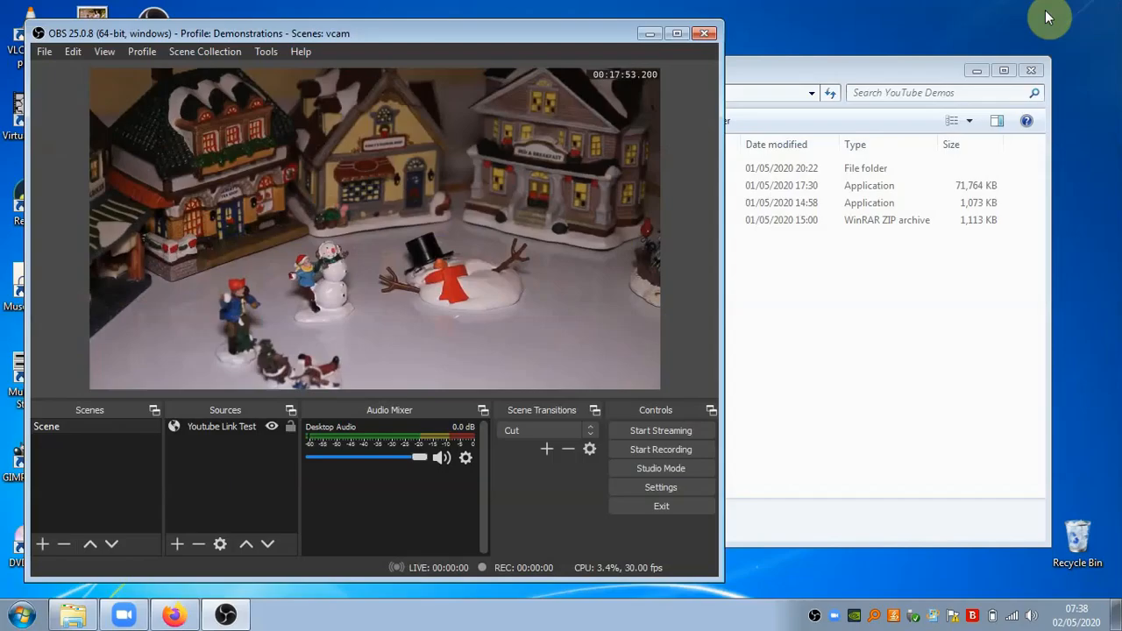
drag(532, 29, 527, 24)
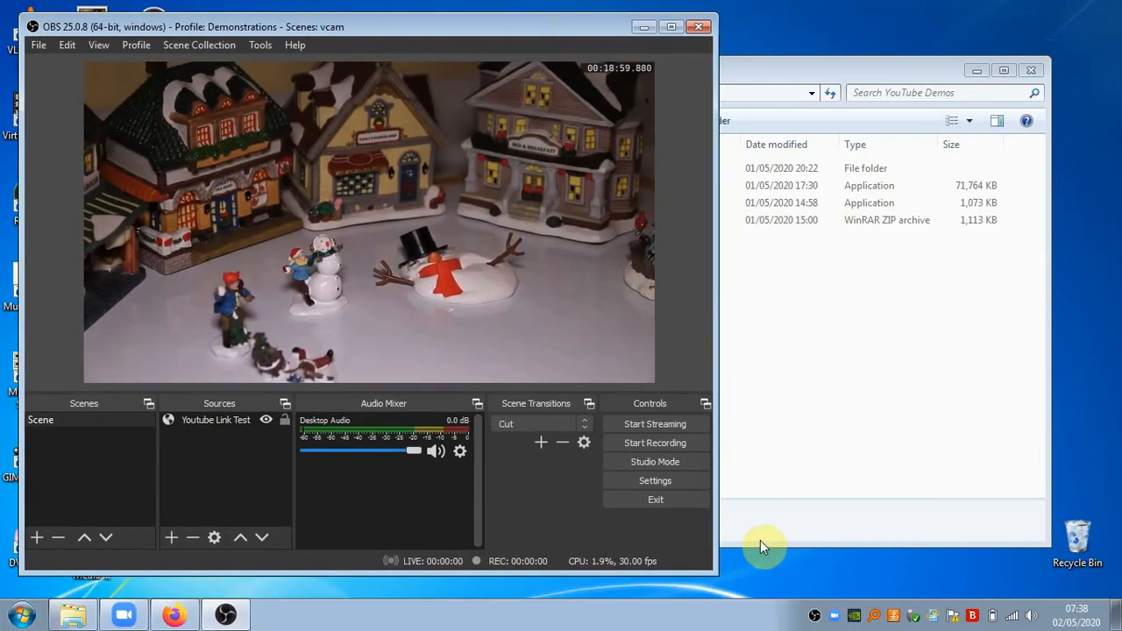
Switch to Zoom, open its video settings, and place the settings window so the OBS preview stays partly visible
click(111, 618)
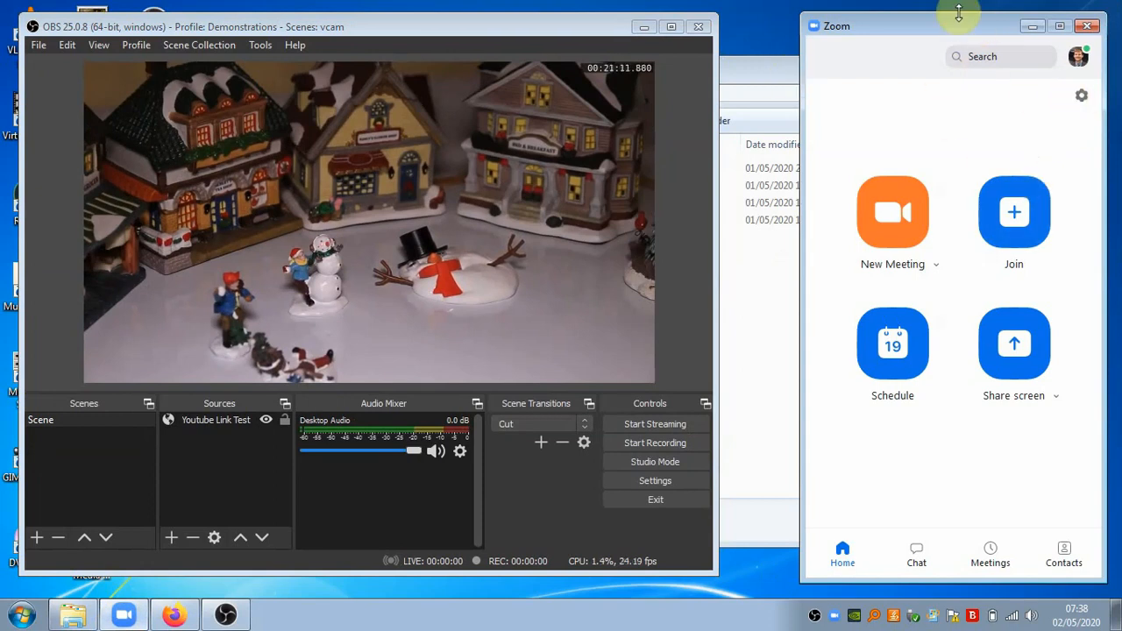
drag(966, 34, 968, 29)
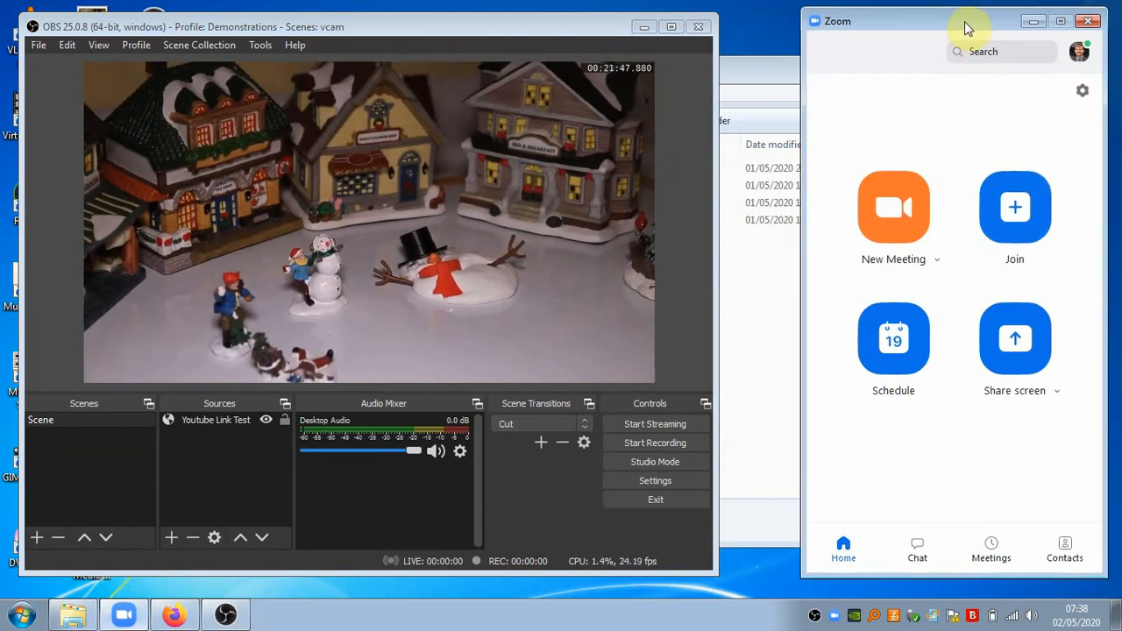
click(1082, 91)
click(313, 105)
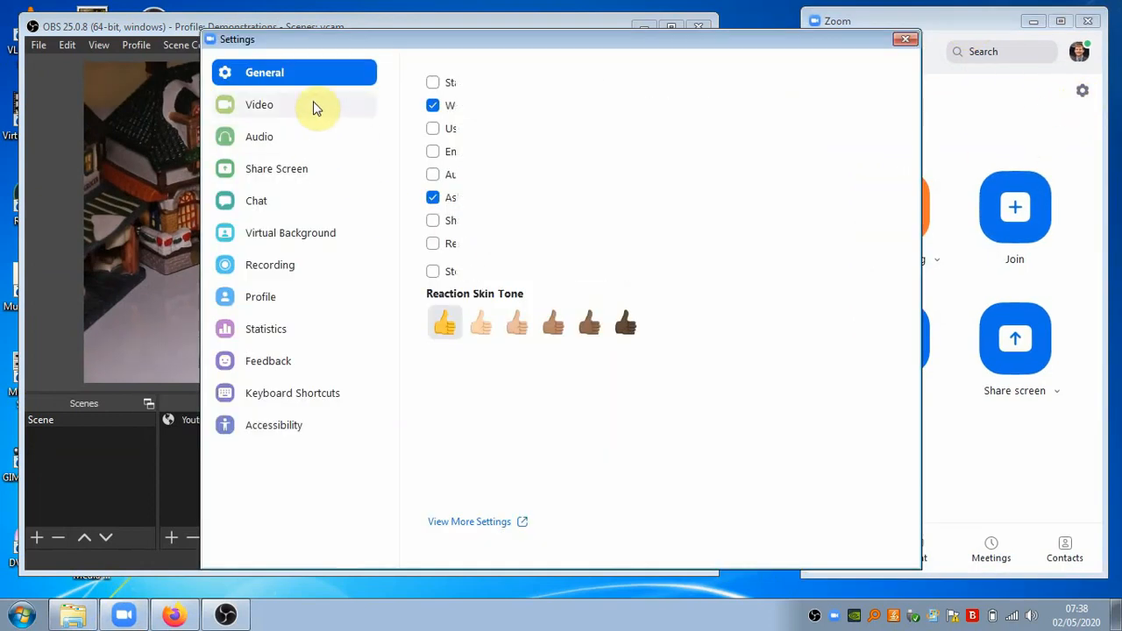
drag(605, 40, 794, 47)
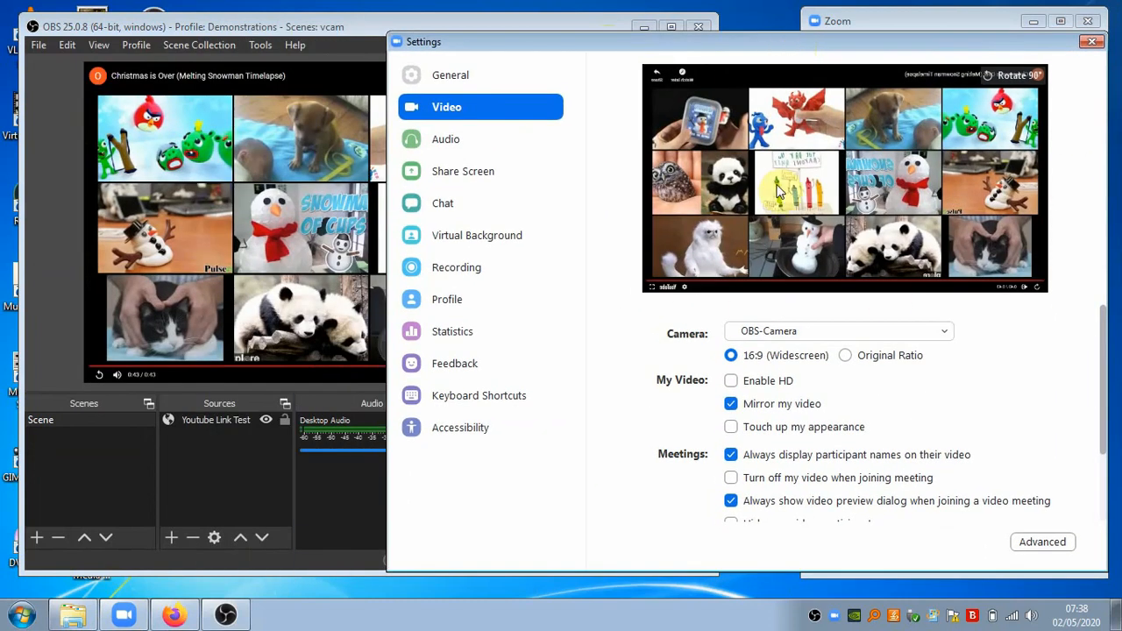
Examine the cameras available in Zoom's video settings, keeping OBS-Camera selected
click(948, 331)
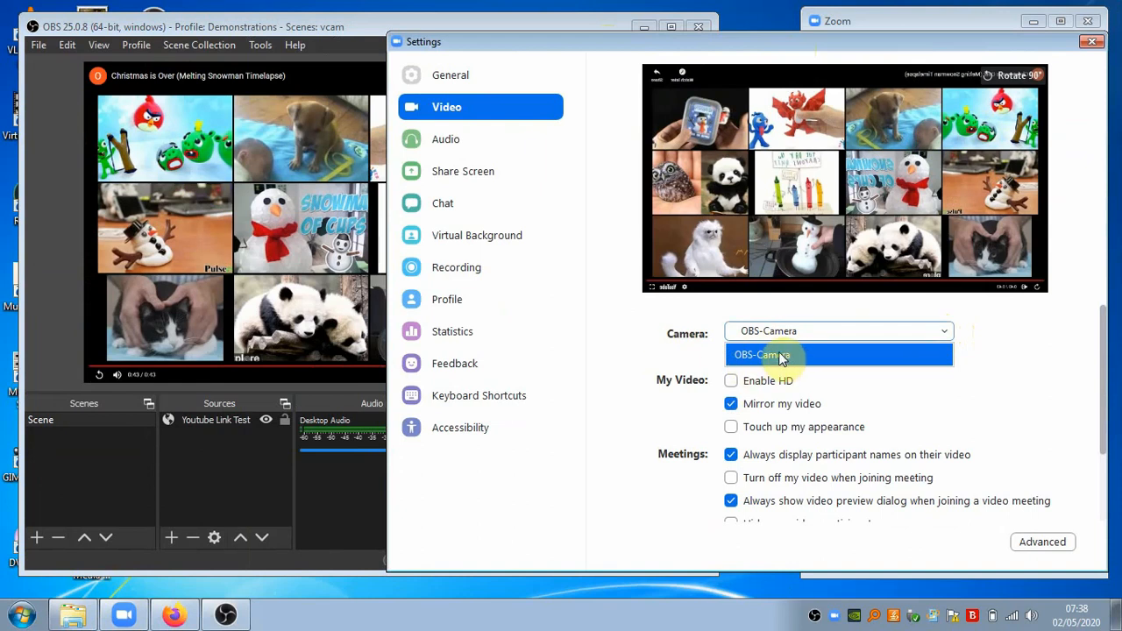
click(827, 331)
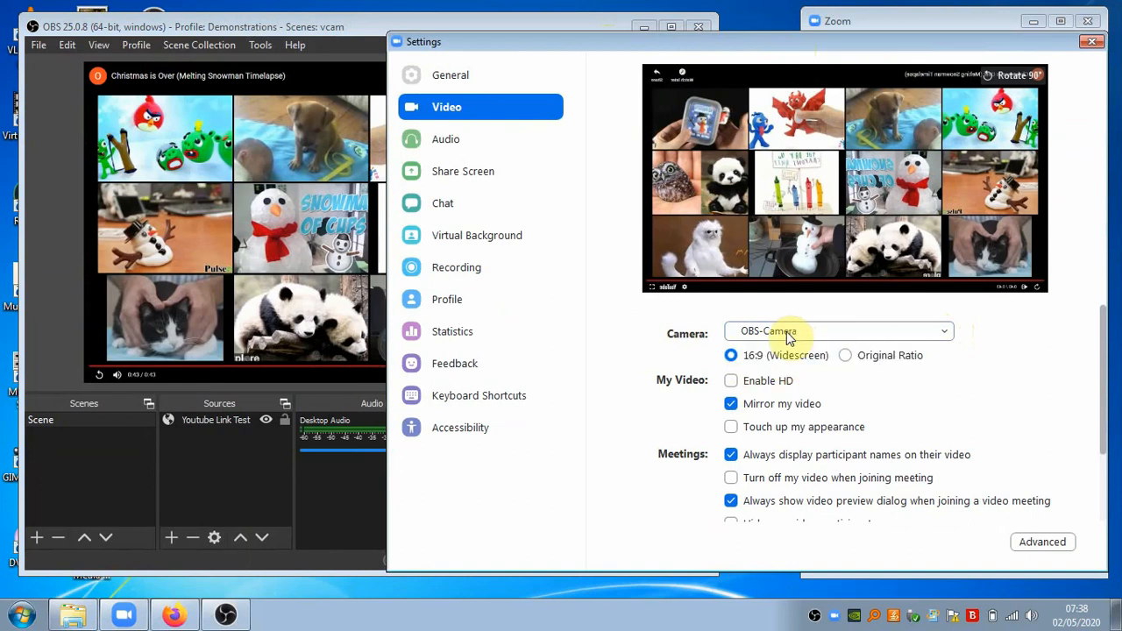
click(787, 335)
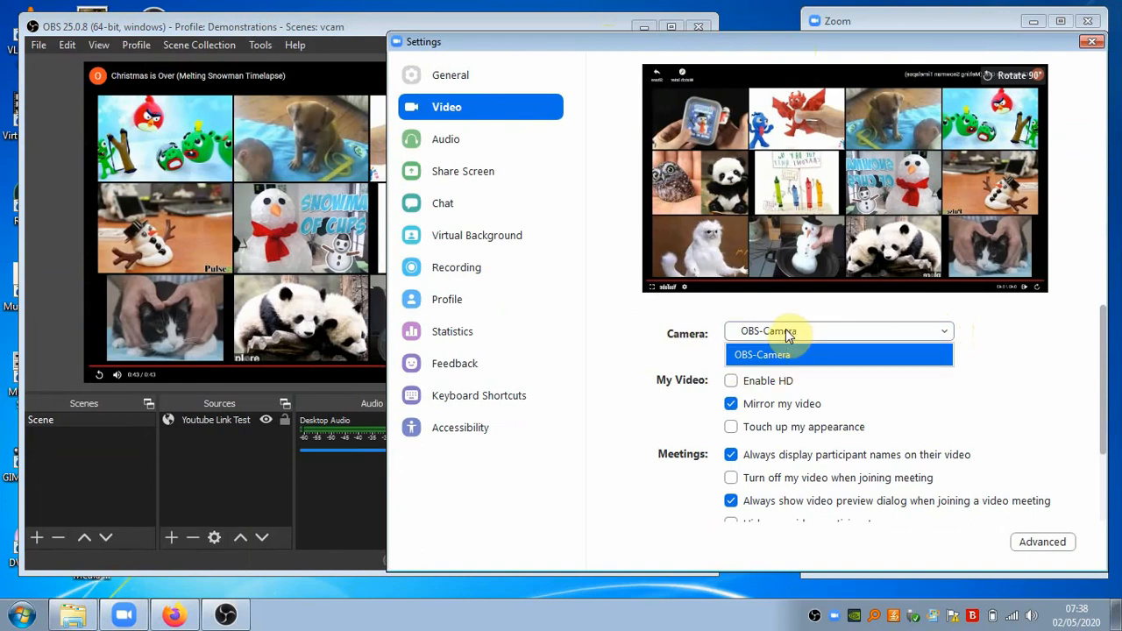
click(785, 331)
click(944, 332)
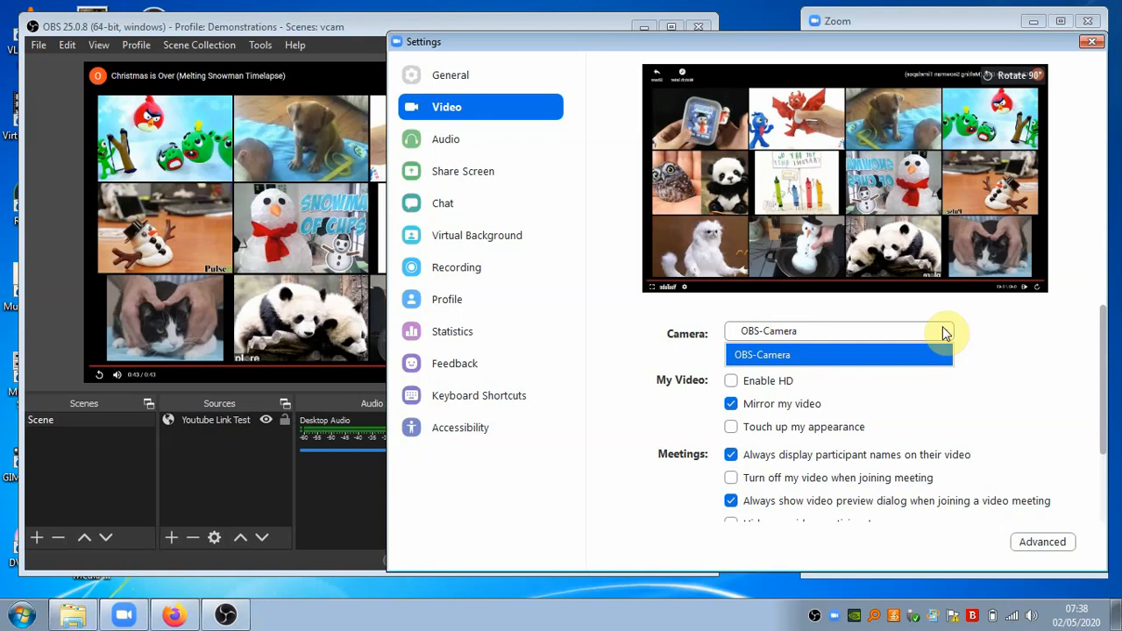
click(945, 332)
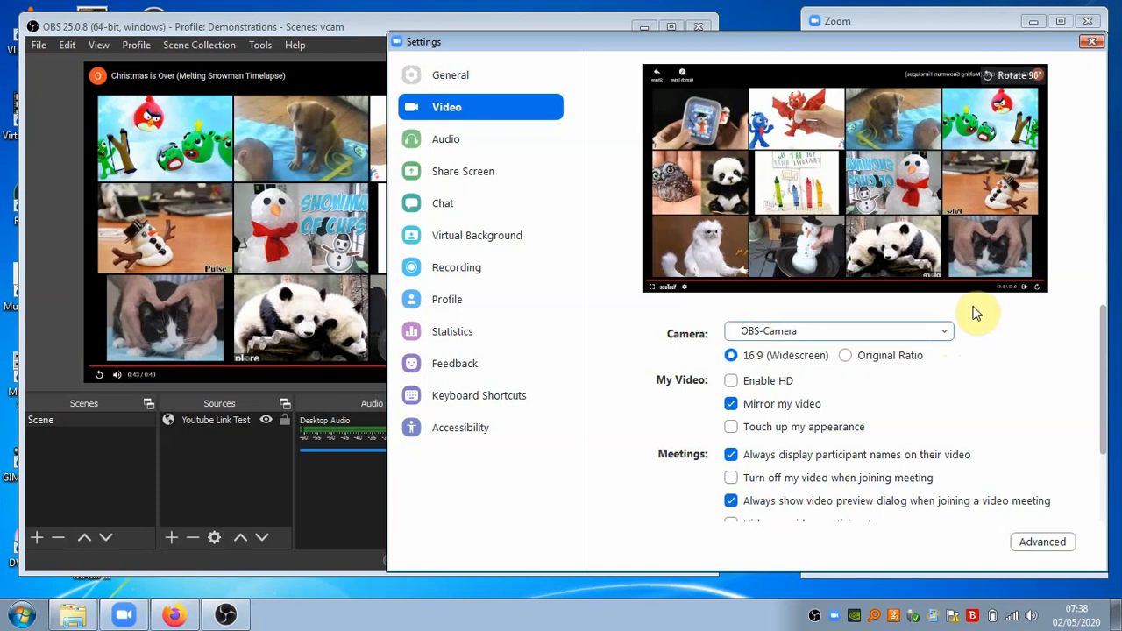
click(847, 334)
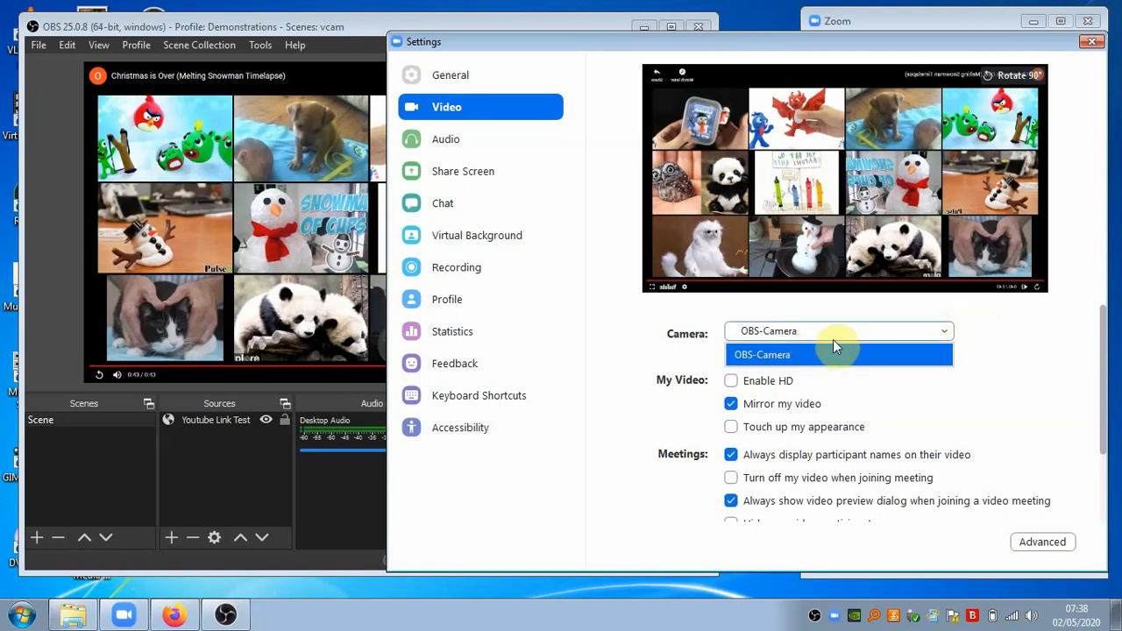
click(787, 331)
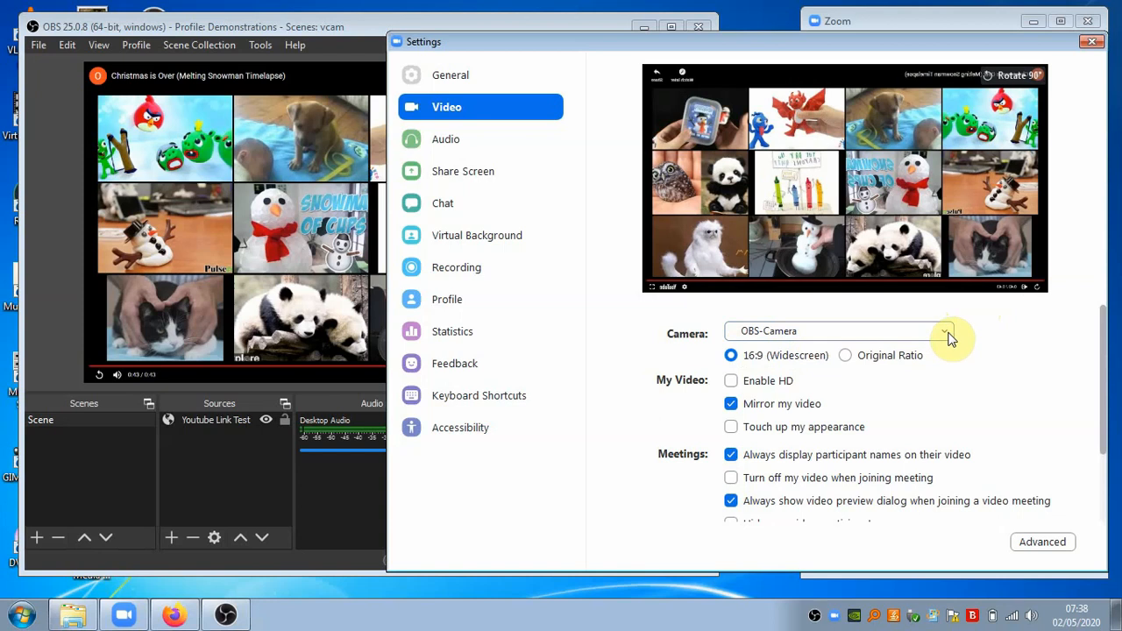
click(947, 337)
click(946, 335)
Enable HD and turn off mirroring for the Zoom video, comparing the preview with mirroring on and off
click(730, 382)
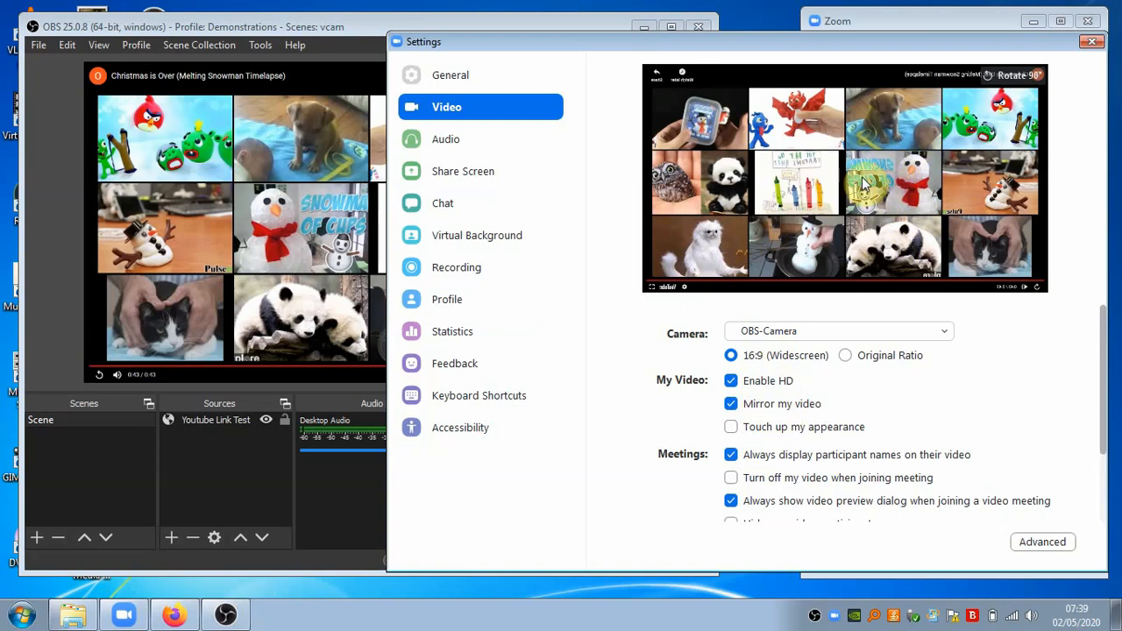
click(731, 403)
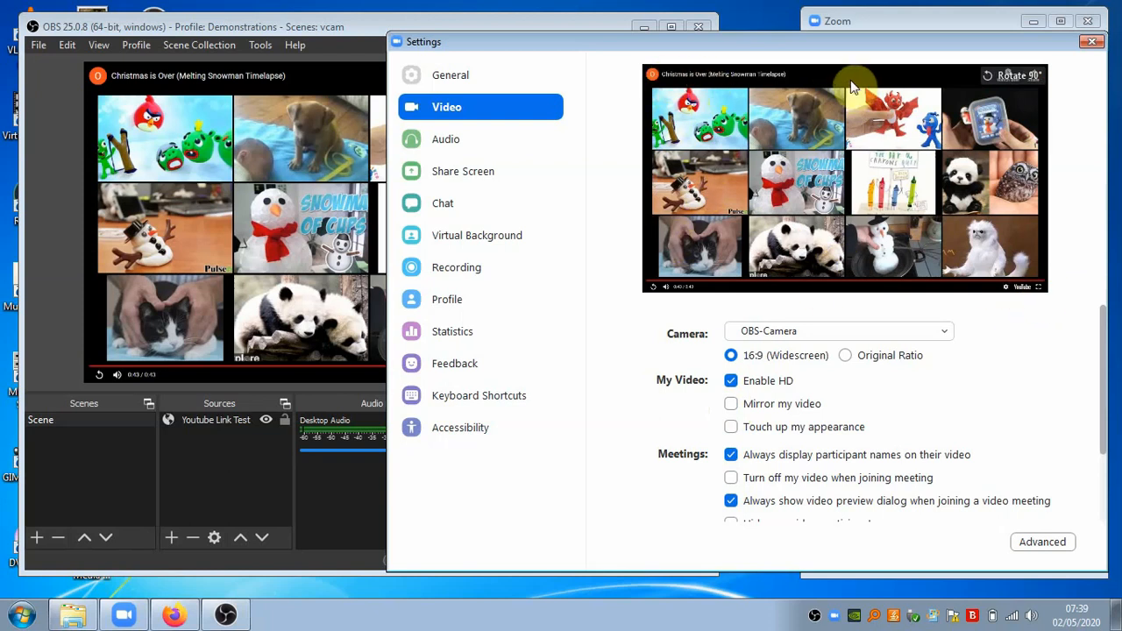
click(737, 404)
click(734, 406)
click(732, 405)
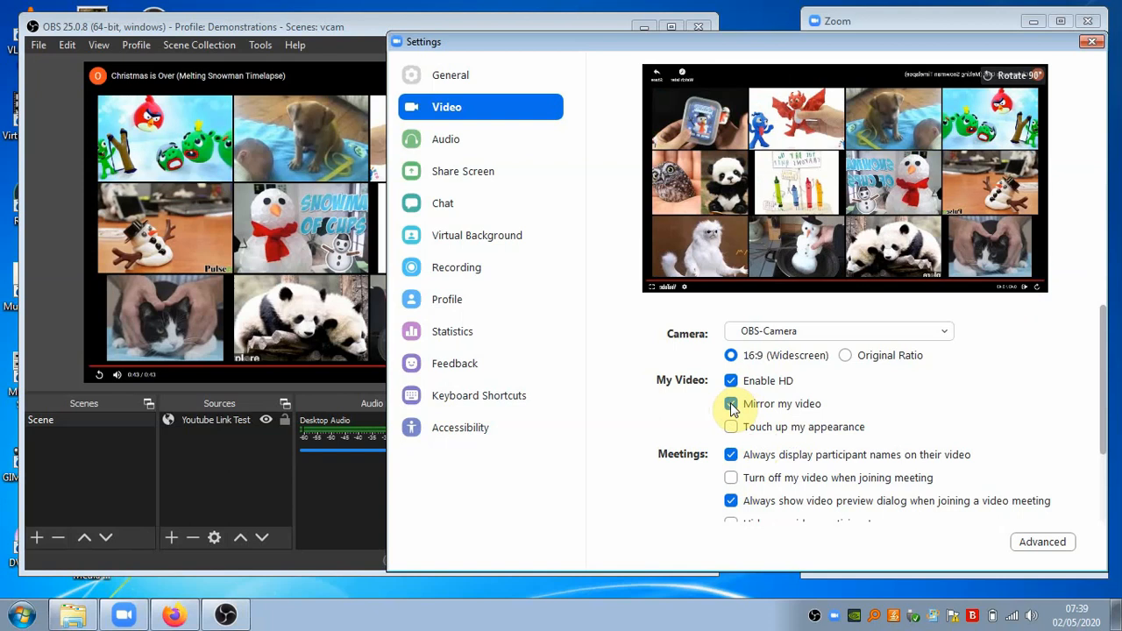
click(731, 405)
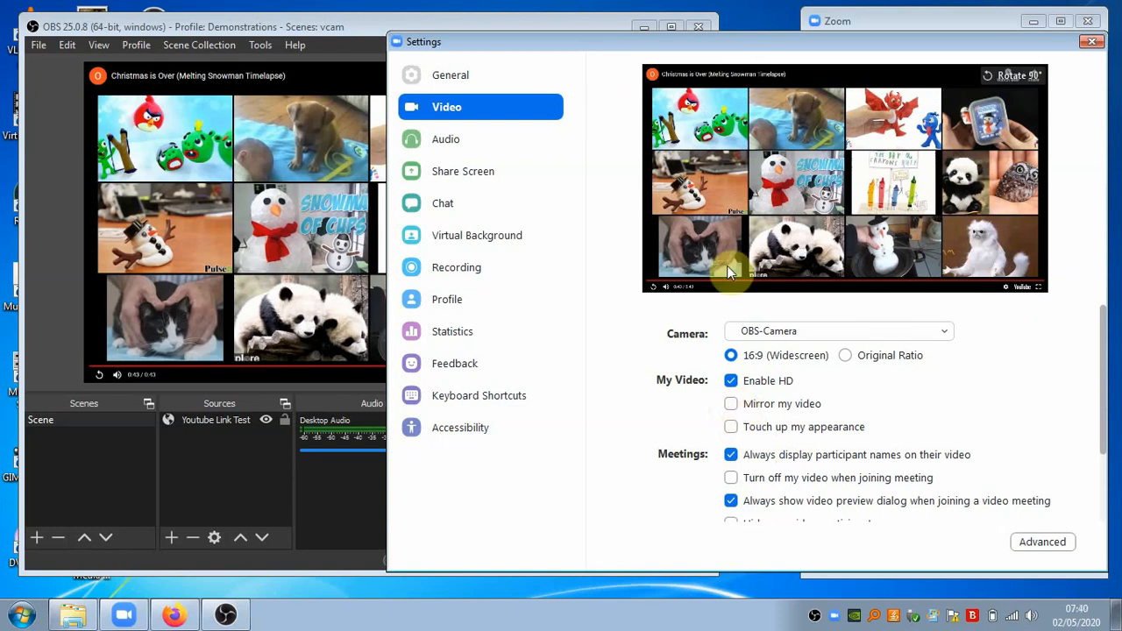
click(781, 406)
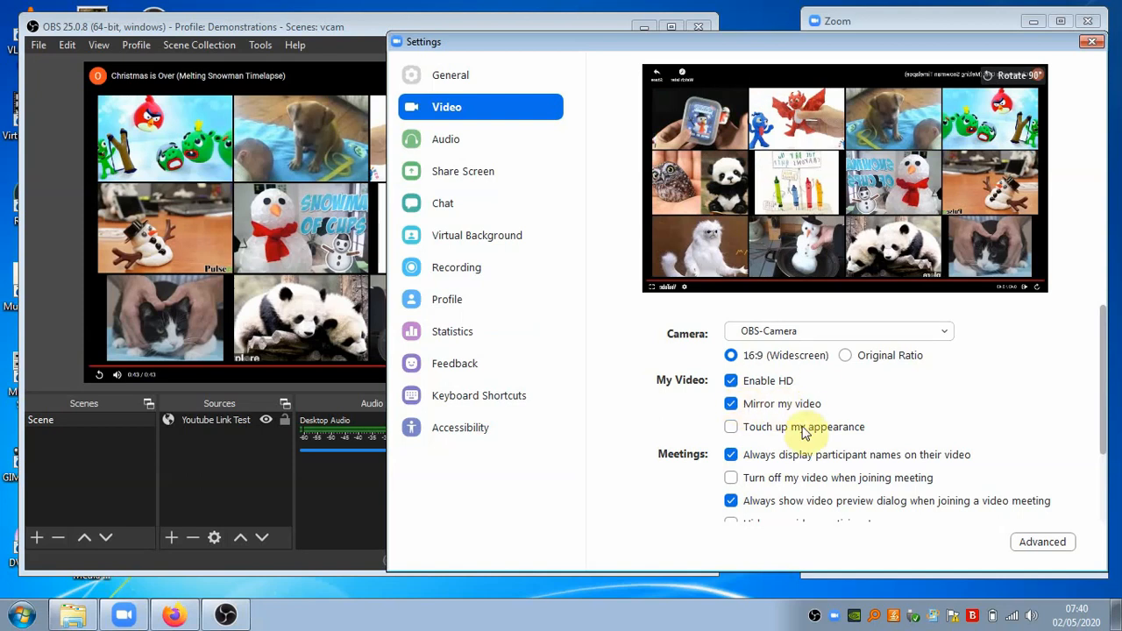
click(732, 405)
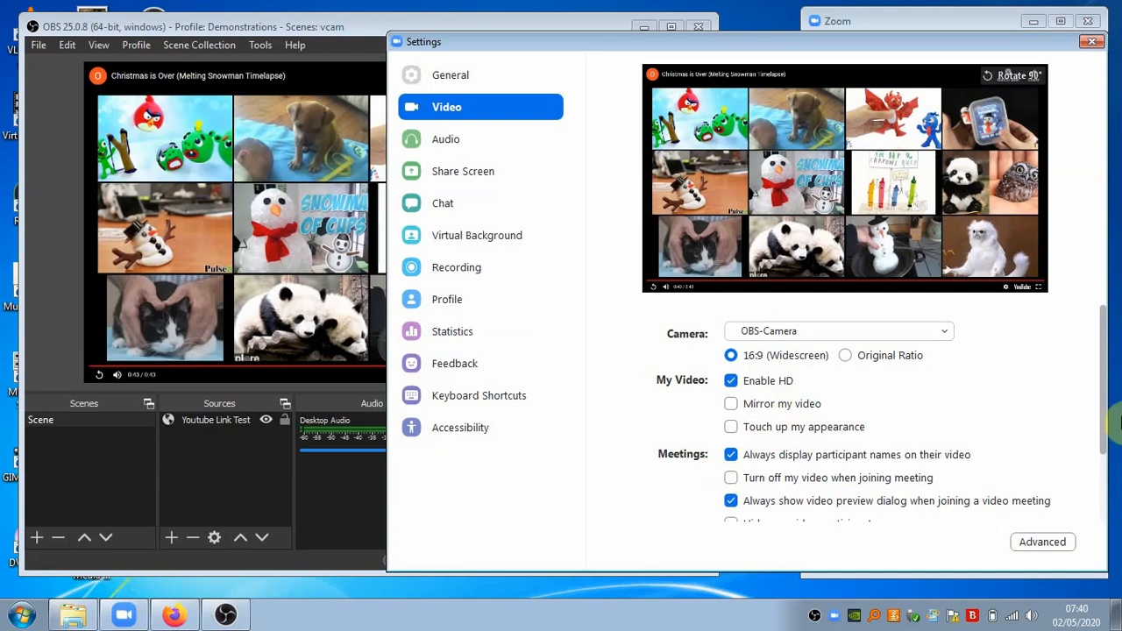
scroll(1106, 350, down, 1)
scroll(1106, 351, down, 3)
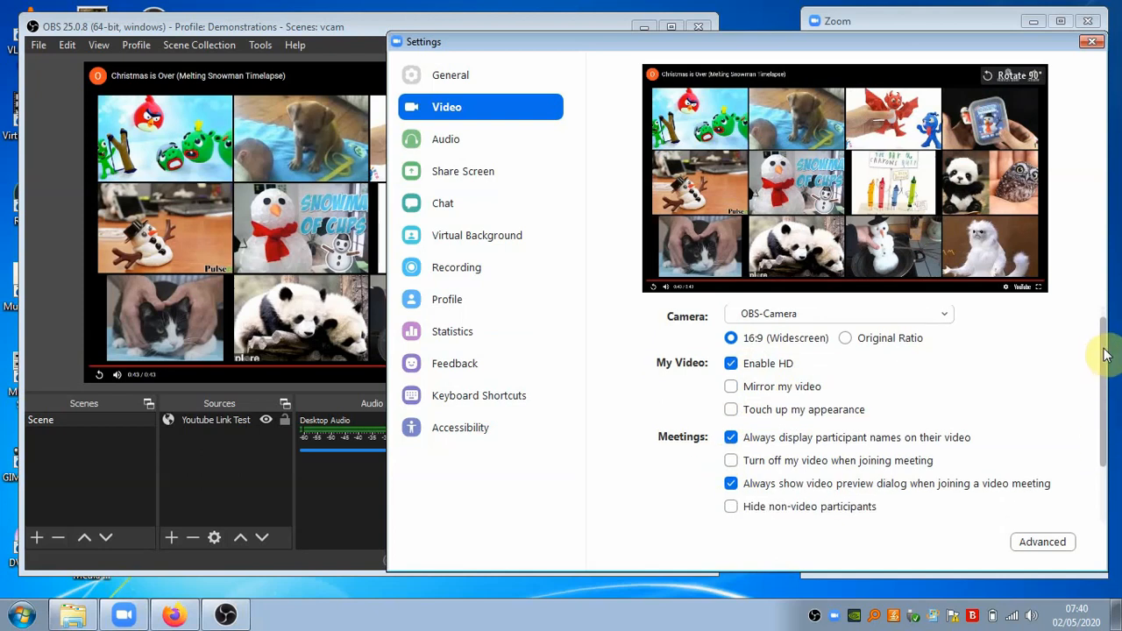
scroll(1106, 350, up, 4)
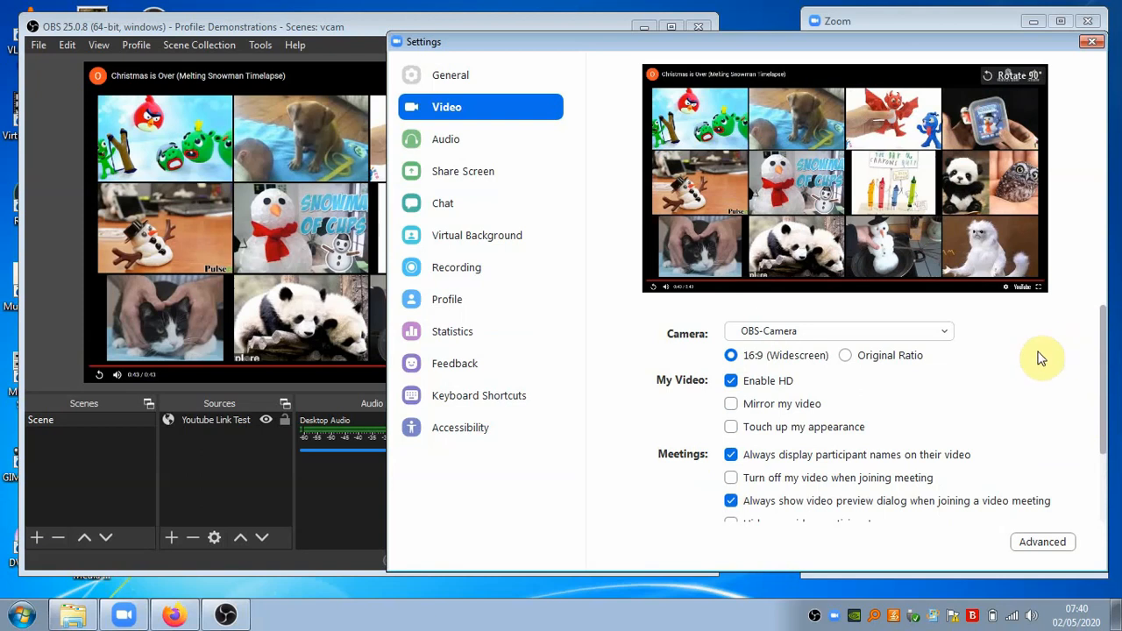
Turn off always displaying participant names on their video and move the settings window up slightly
click(734, 457)
drag(870, 38, 879, 16)
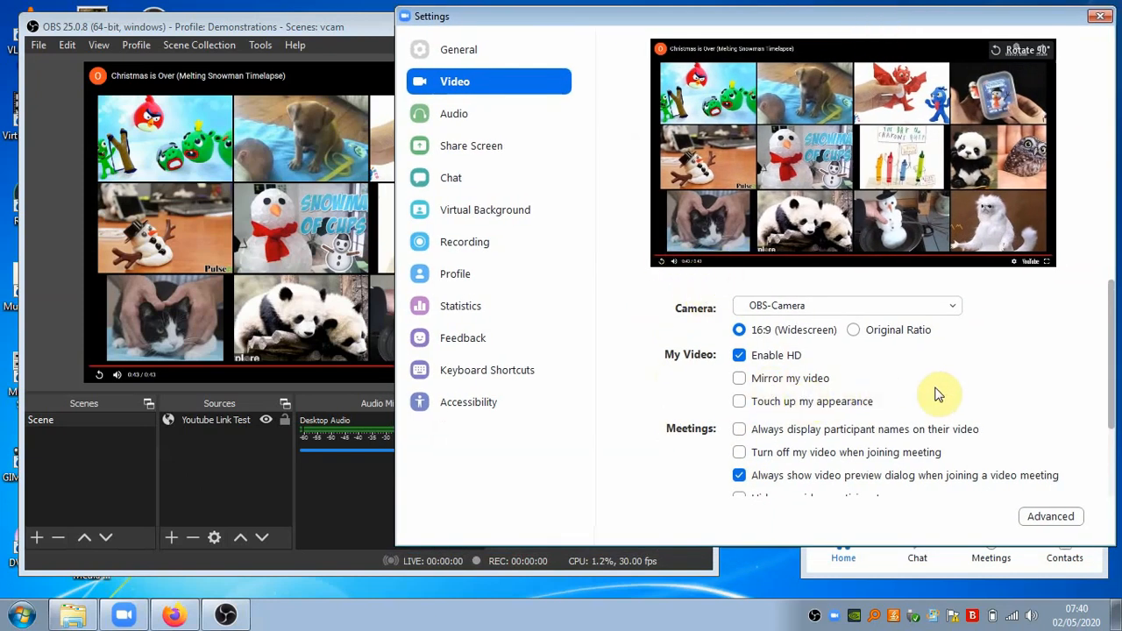
scroll(951, 392, down, 3)
scroll(951, 393, up, 3)
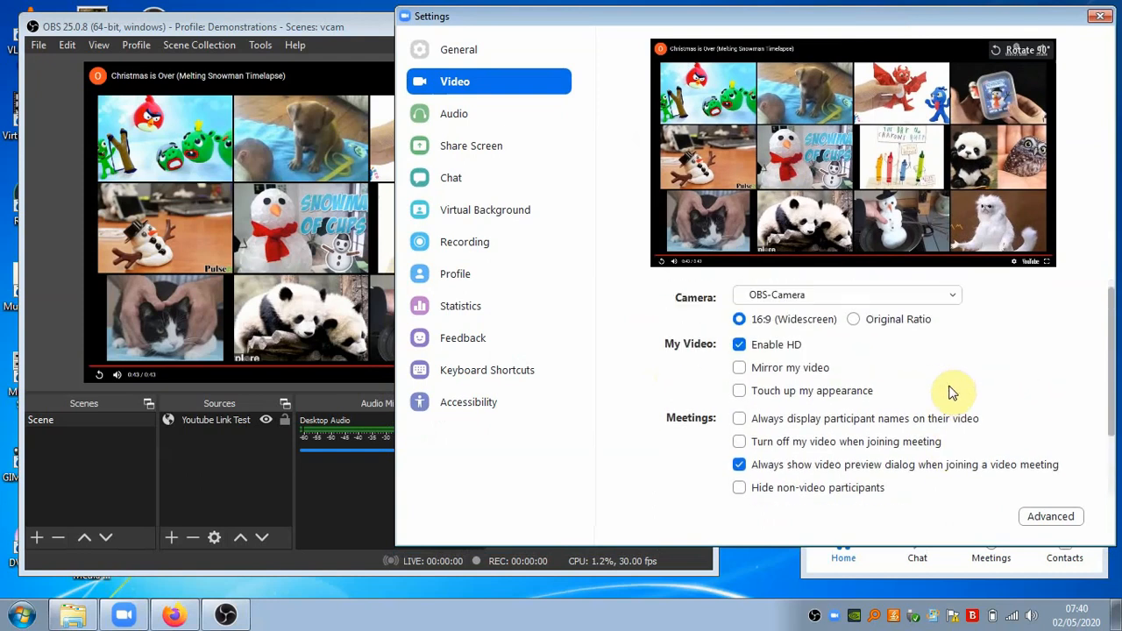
In Zoom's advanced audio settings, set both persistent and intermittent background noise suppression to Disable
click(477, 123)
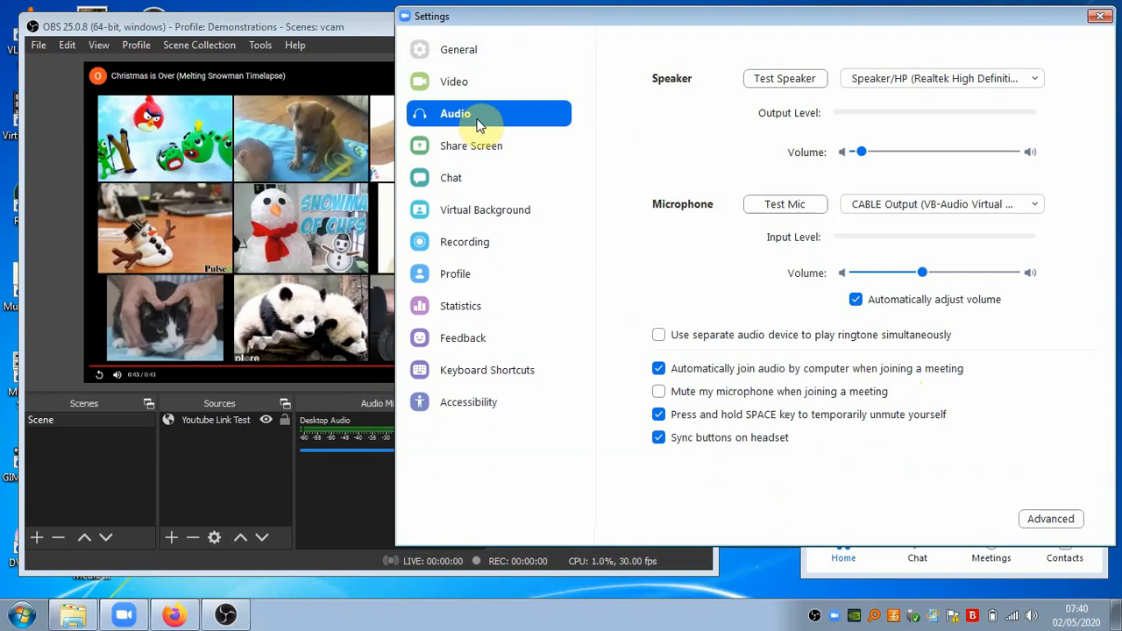
drag(842, 25, 840, 26)
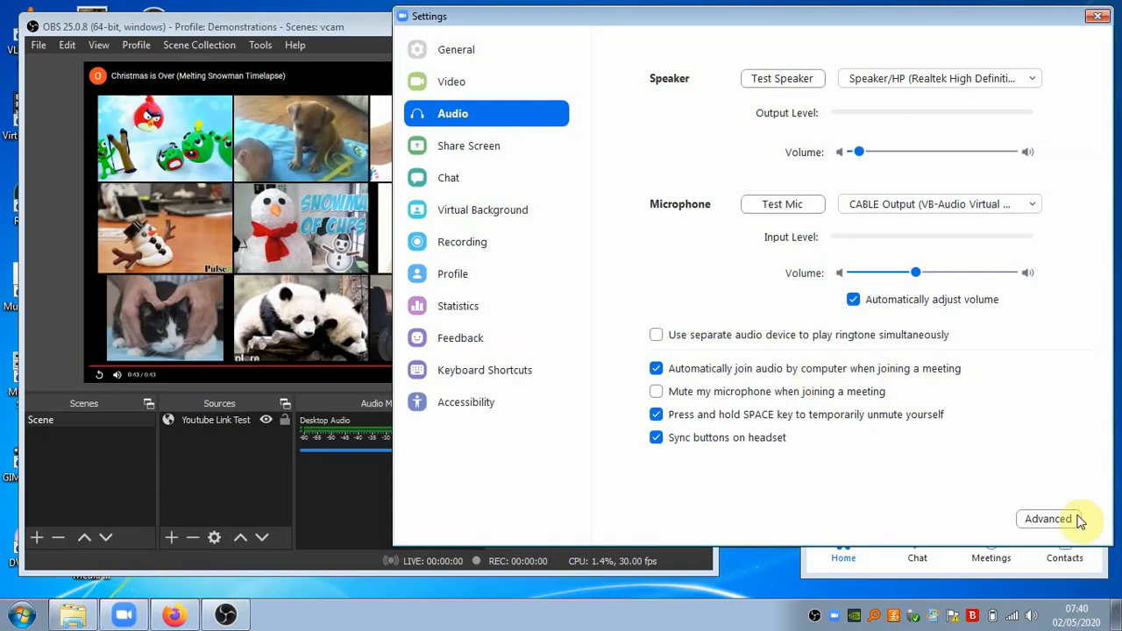
click(1048, 518)
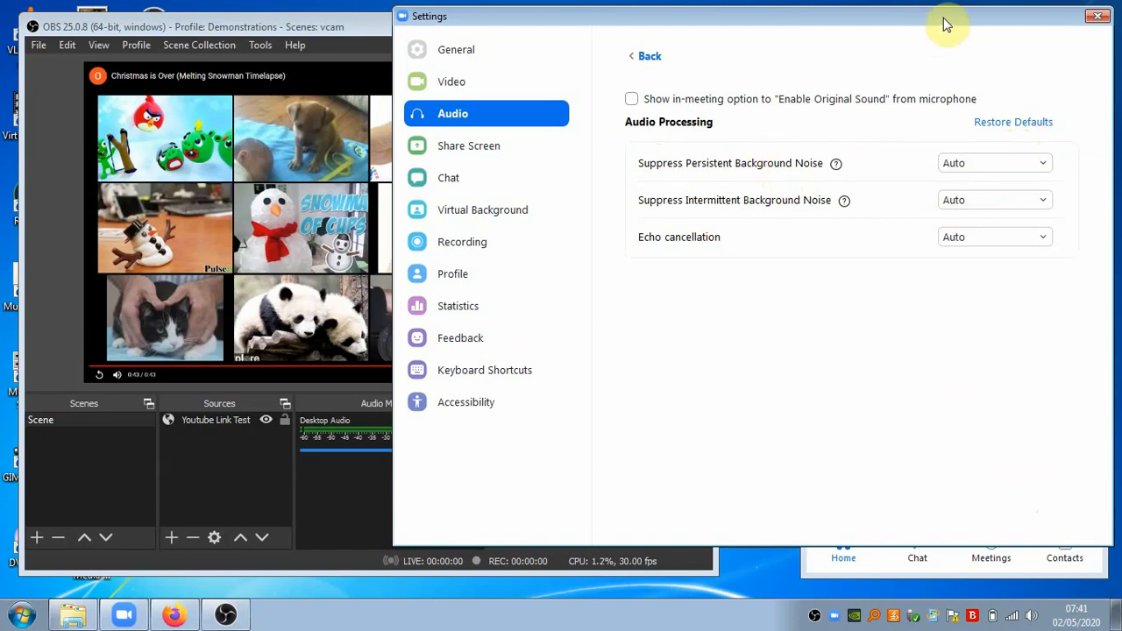
drag(948, 25, 952, 23)
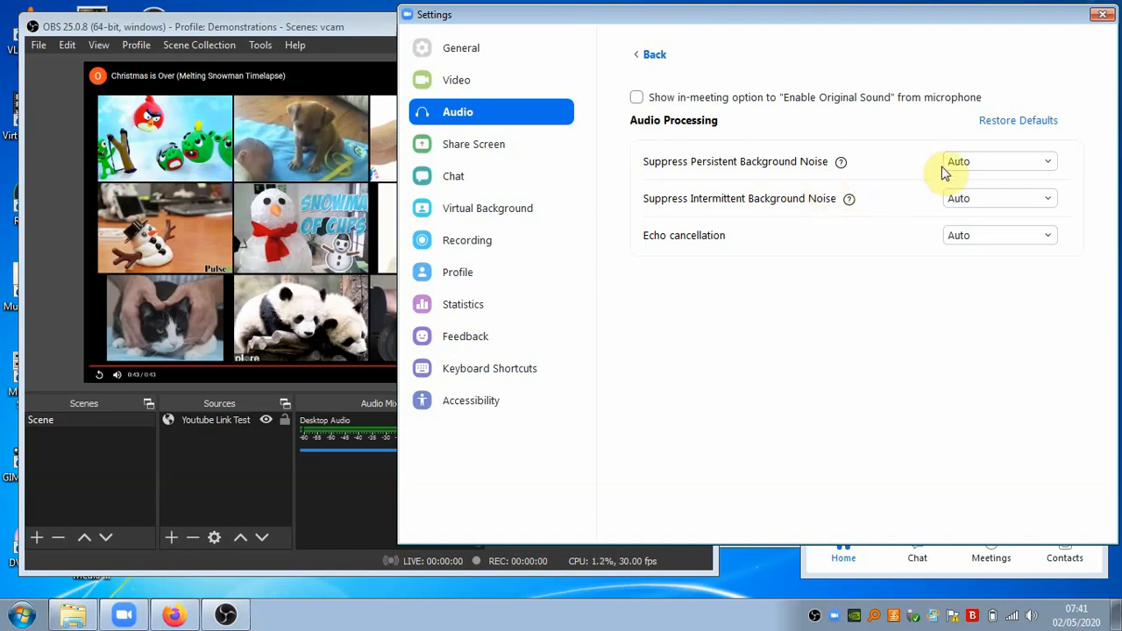
click(977, 159)
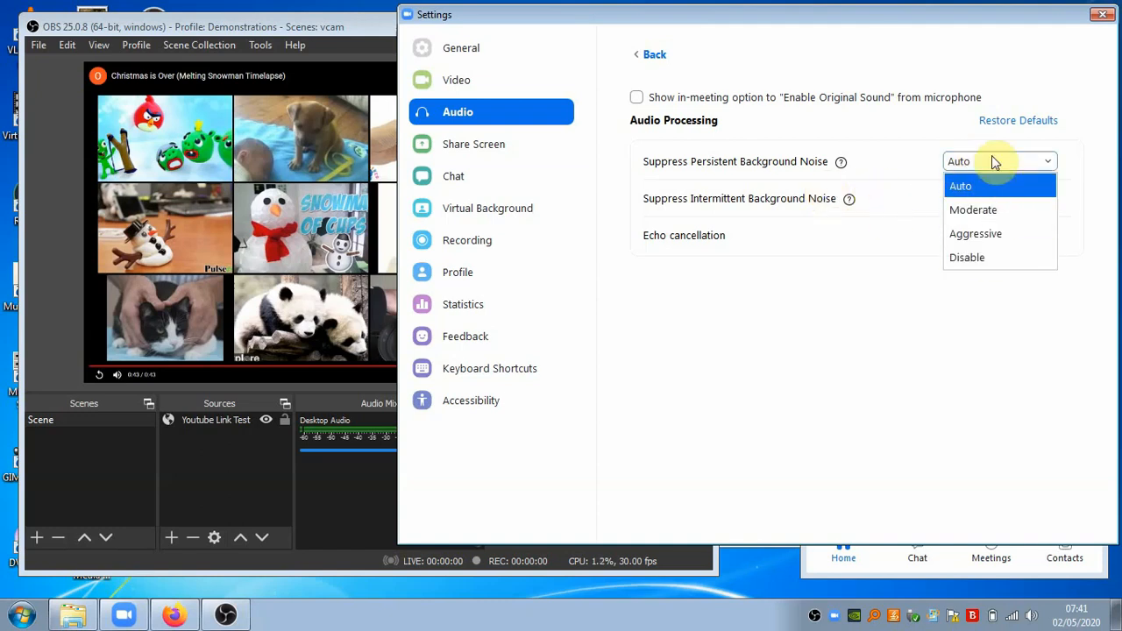
click(969, 259)
click(975, 198)
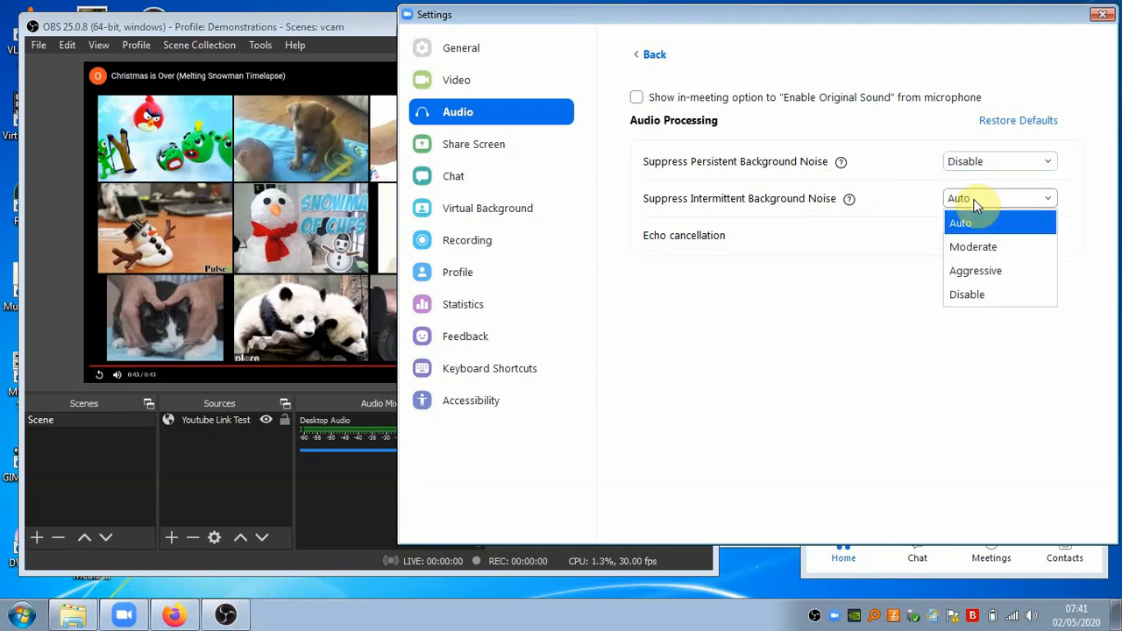
click(970, 296)
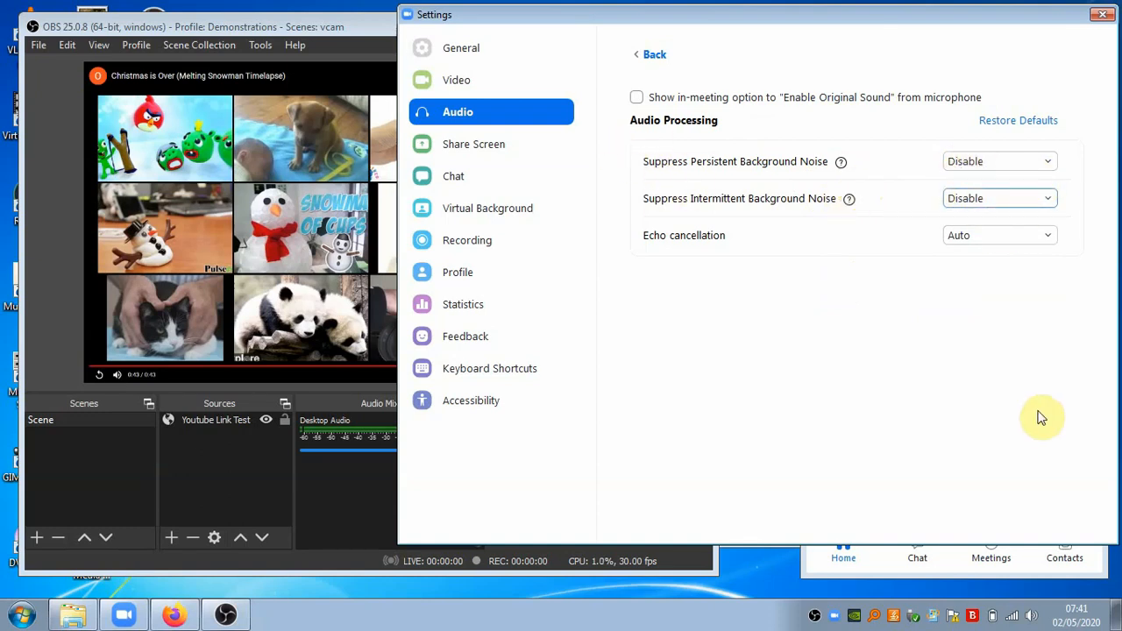
Review Zoom's video settings once more and close the settings window
click(500, 83)
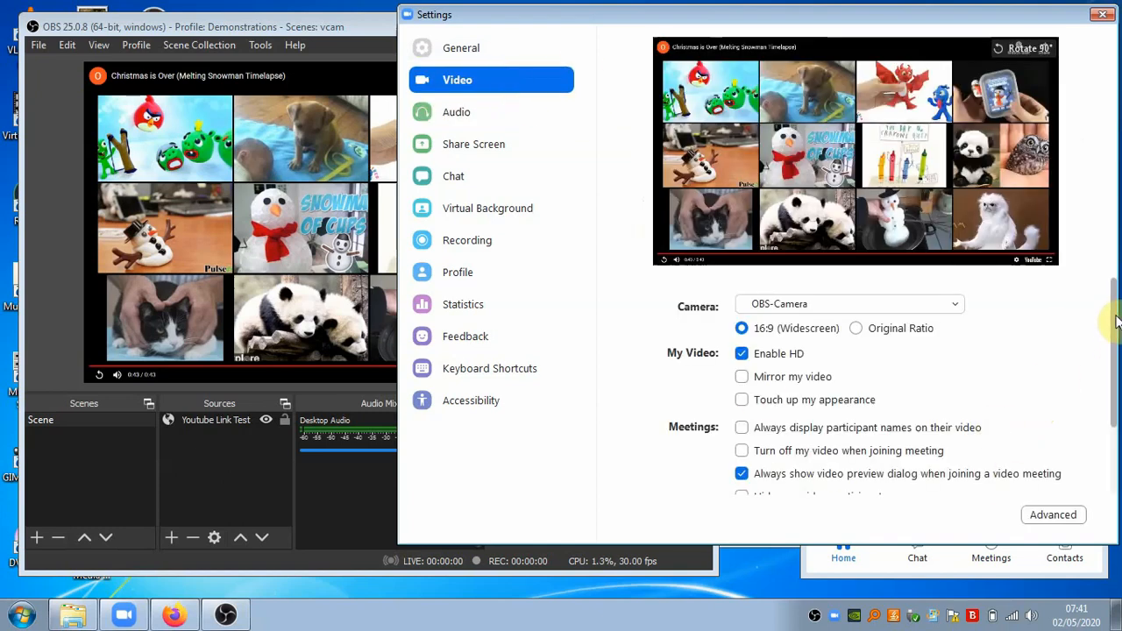
scroll(1117, 320, down, 3)
scroll(1117, 320, up, 3)
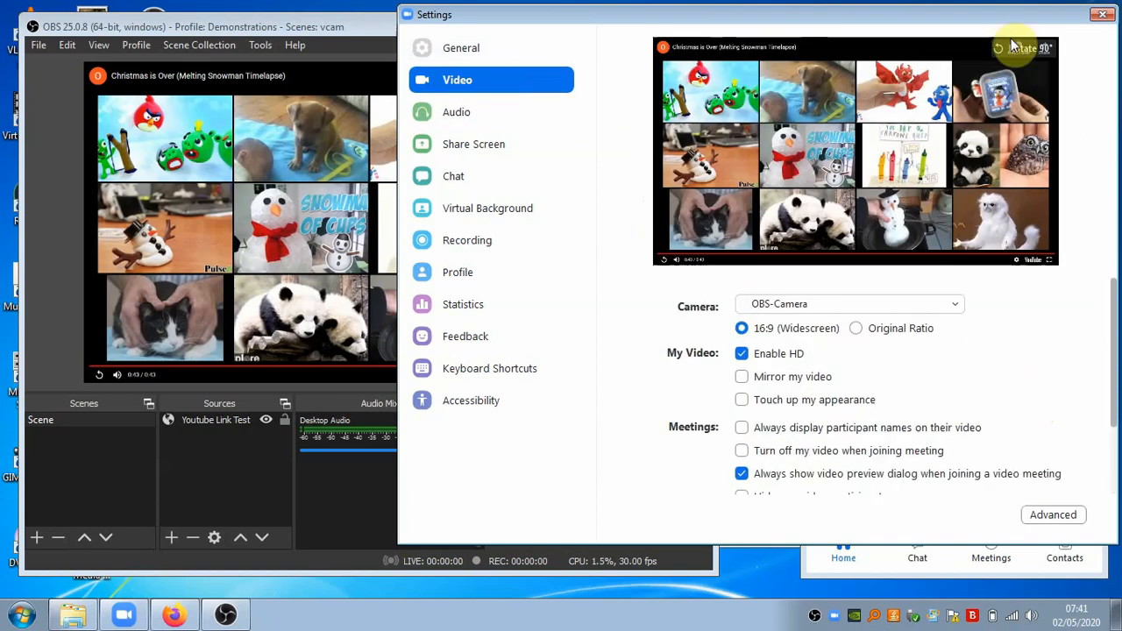
drag(1009, 12, 991, 41)
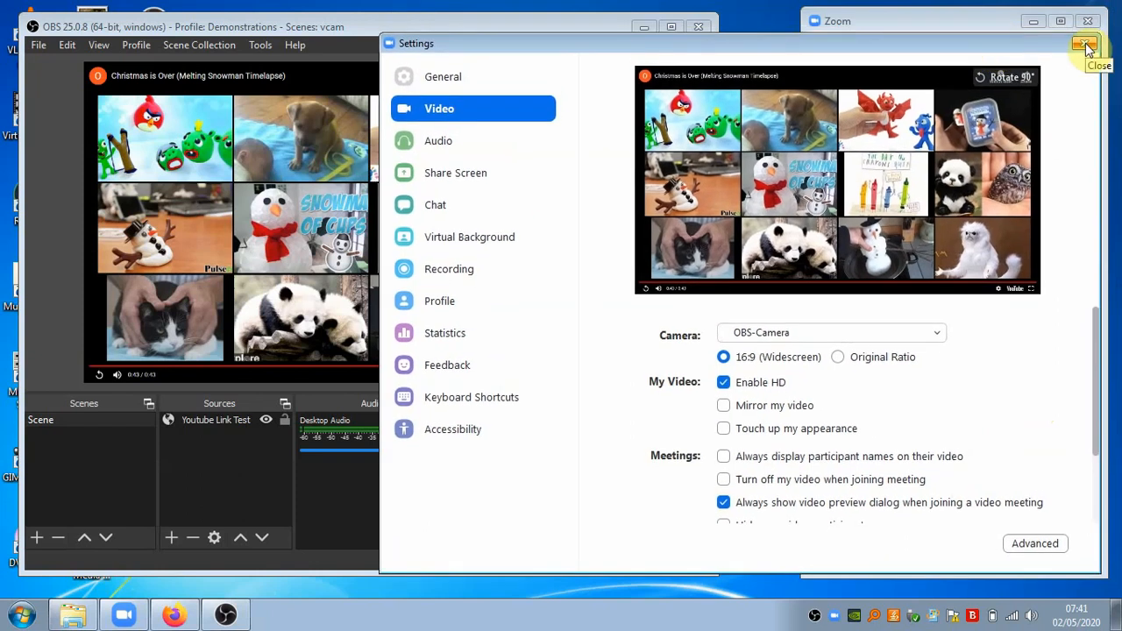
click(1087, 47)
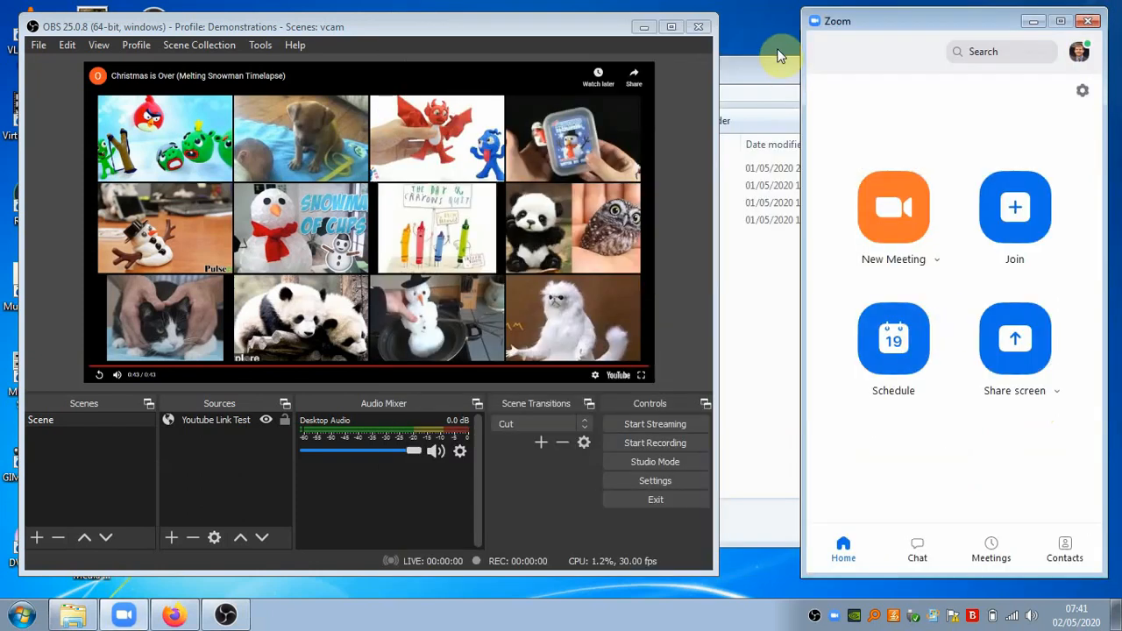
Append &rel=0 to the URL of the Youtube Link Test browser source in OBS, apply it and deselect the source
drag(571, 27, 574, 25)
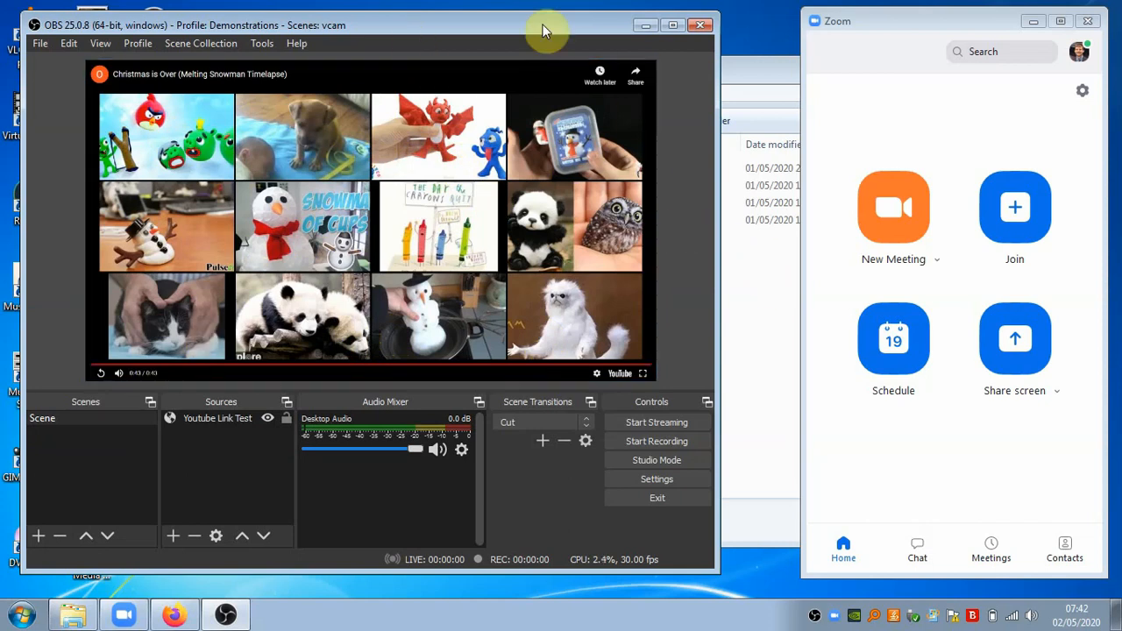
drag(542, 27, 544, 31)
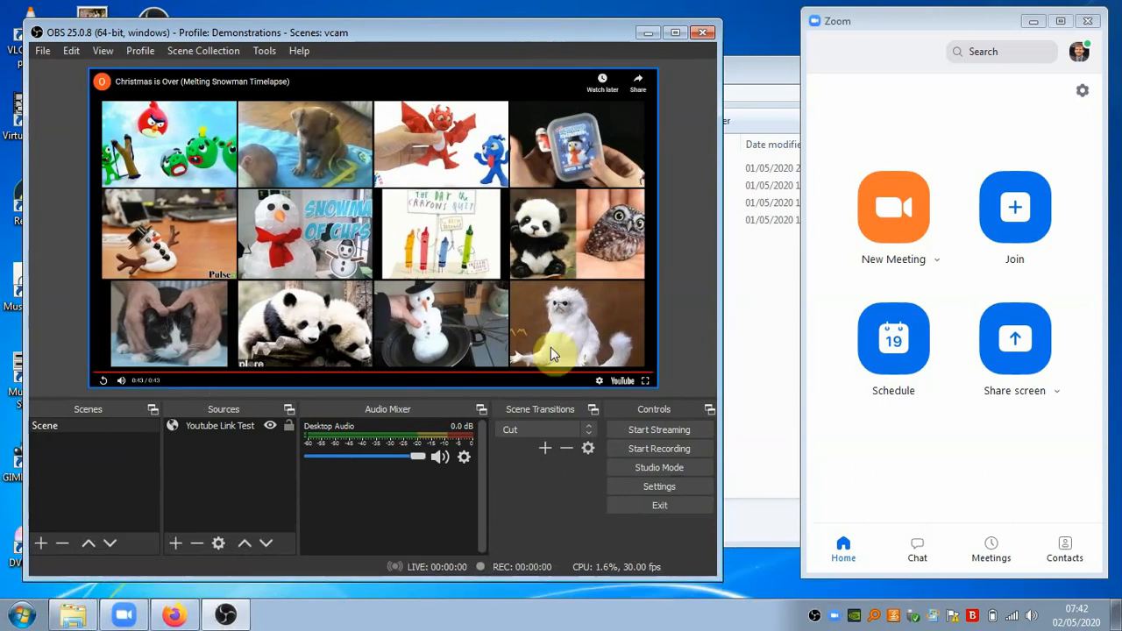
double_click(240, 428)
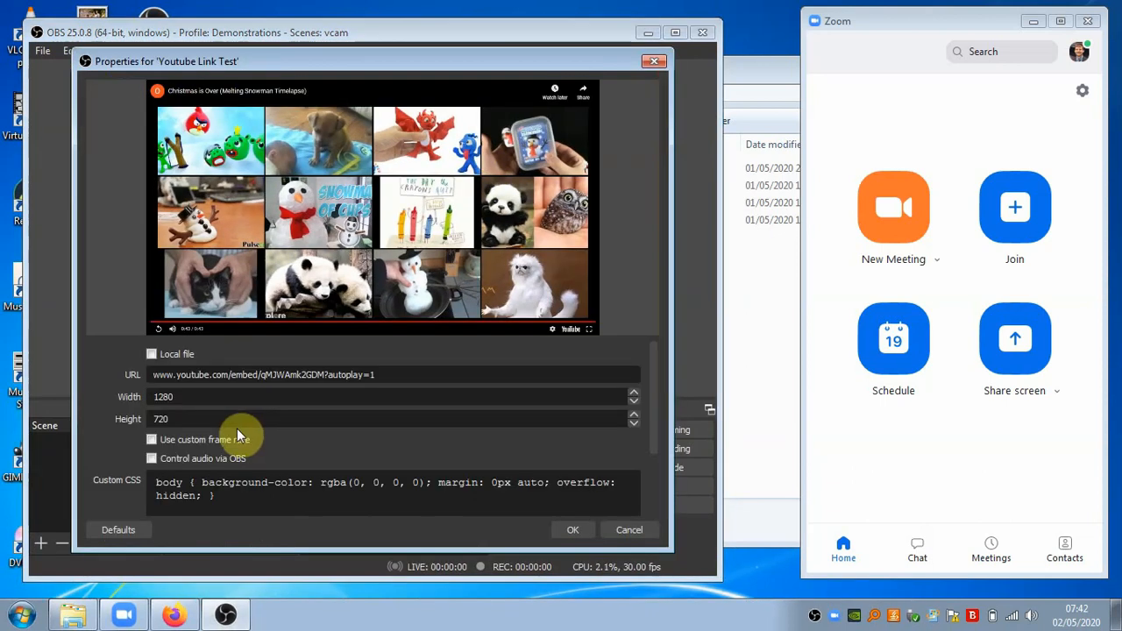
click(410, 374)
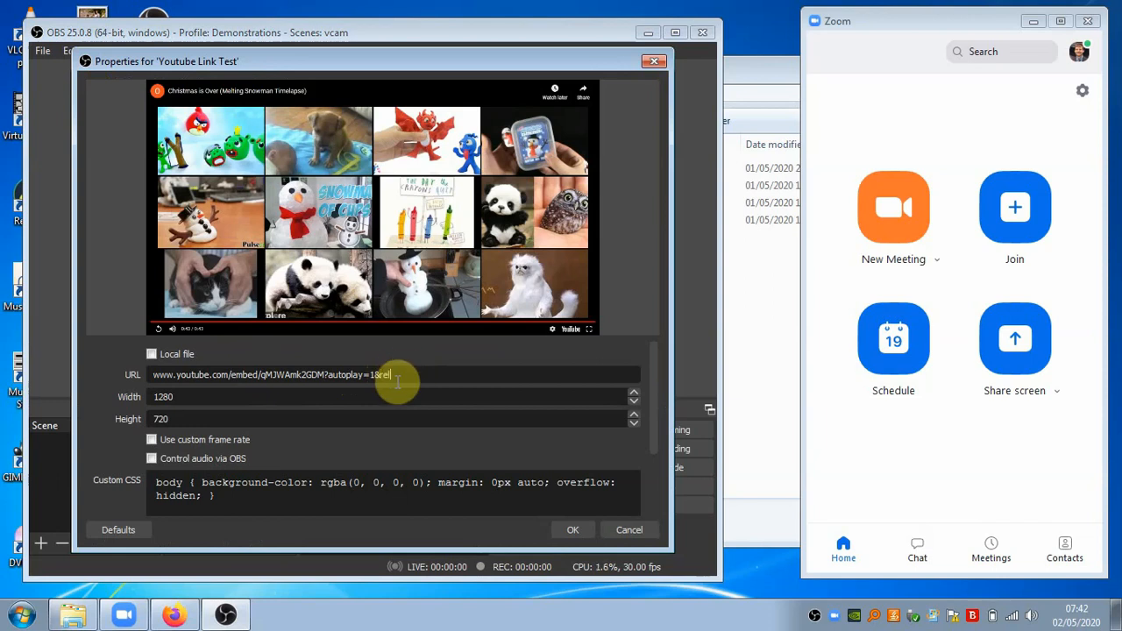
text(0)
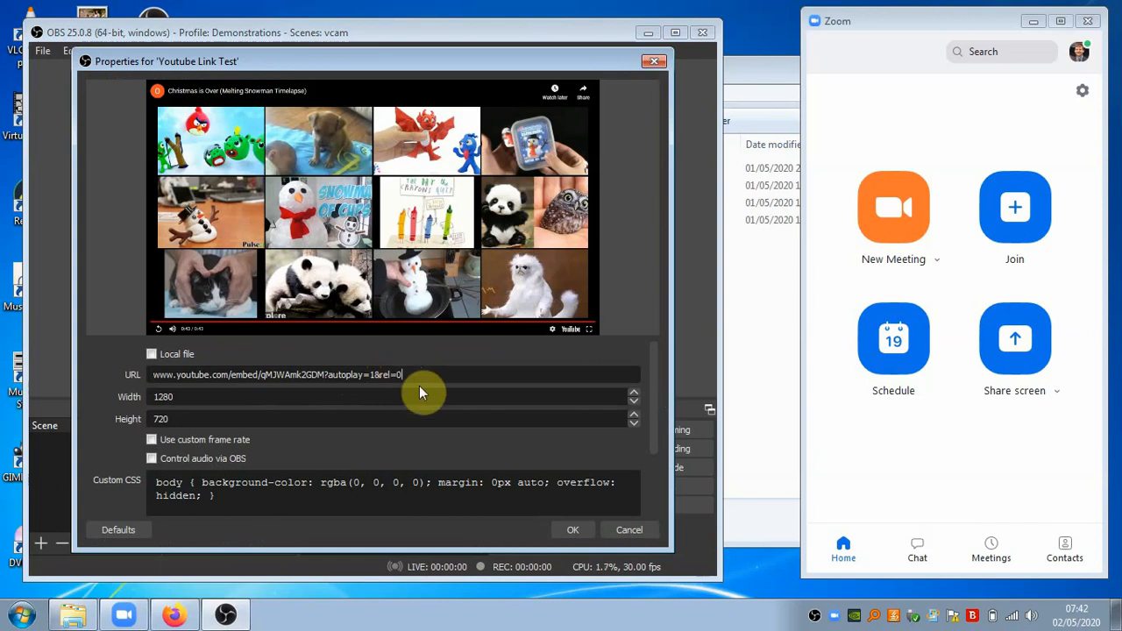
click(580, 526)
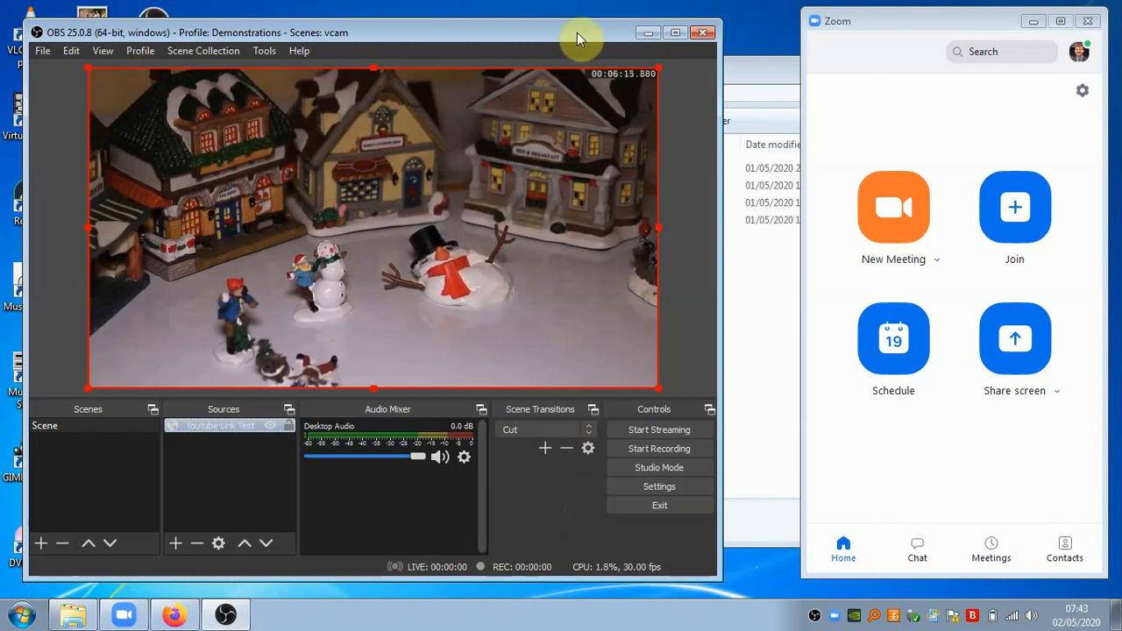
click(694, 272)
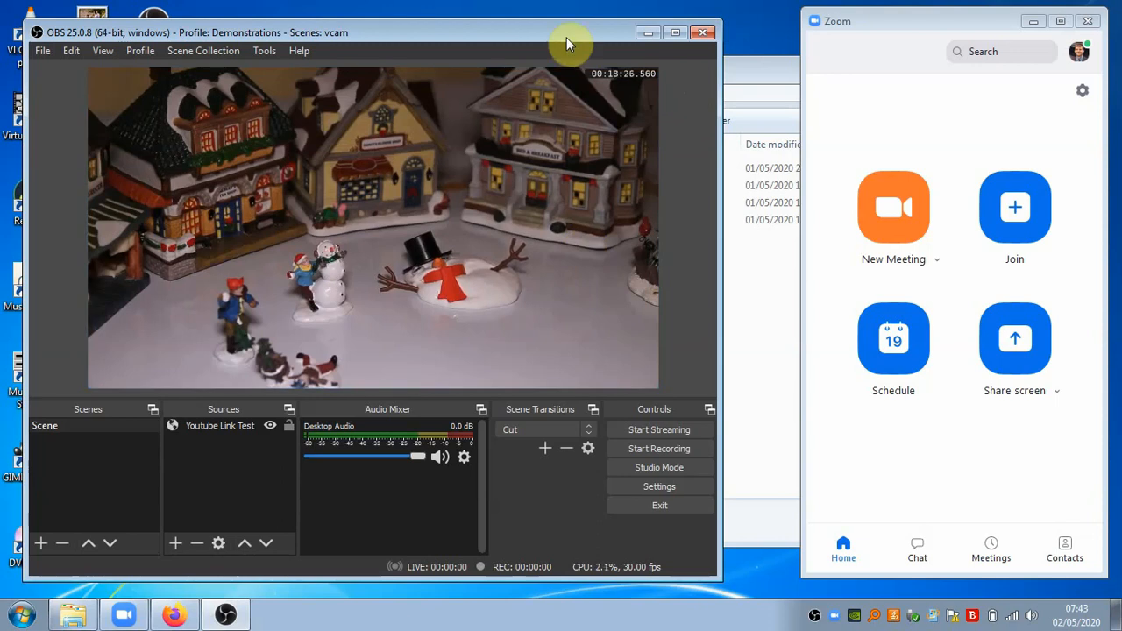
Shift the OBS window slightly and check the Youtube Link Test source's properties without changing them
drag(566, 37, 594, 47)
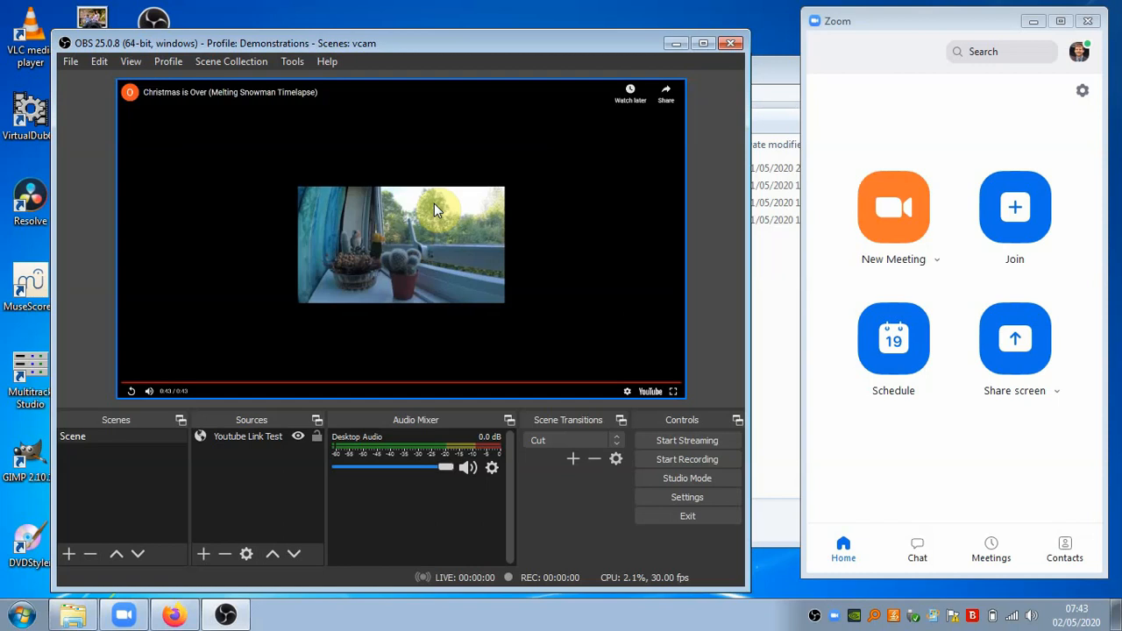
double_click(244, 437)
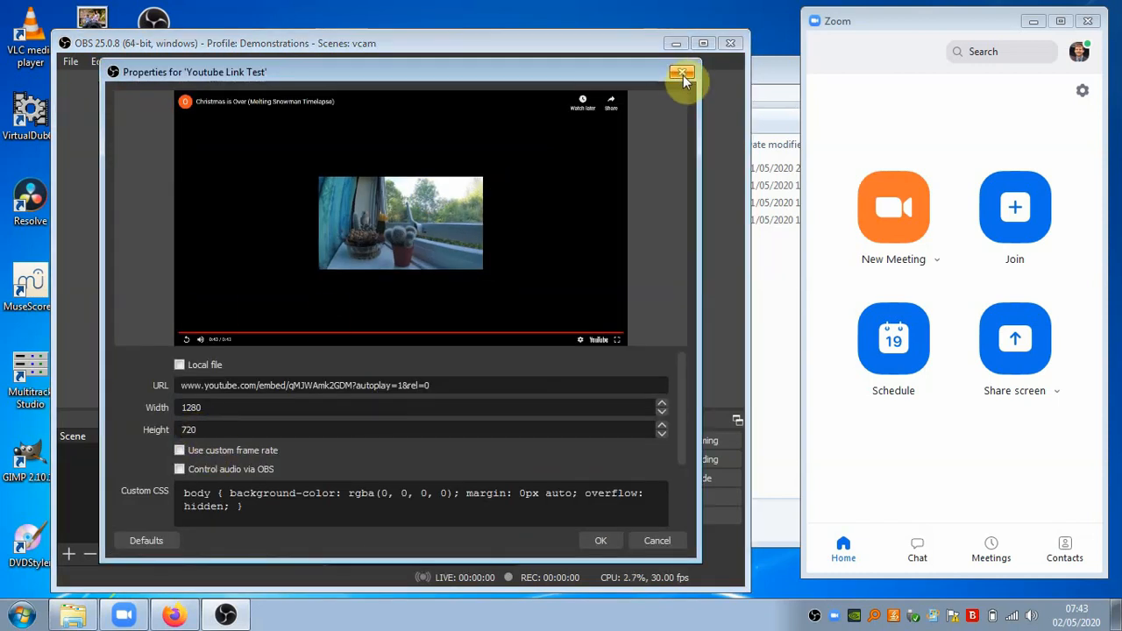
click(667, 536)
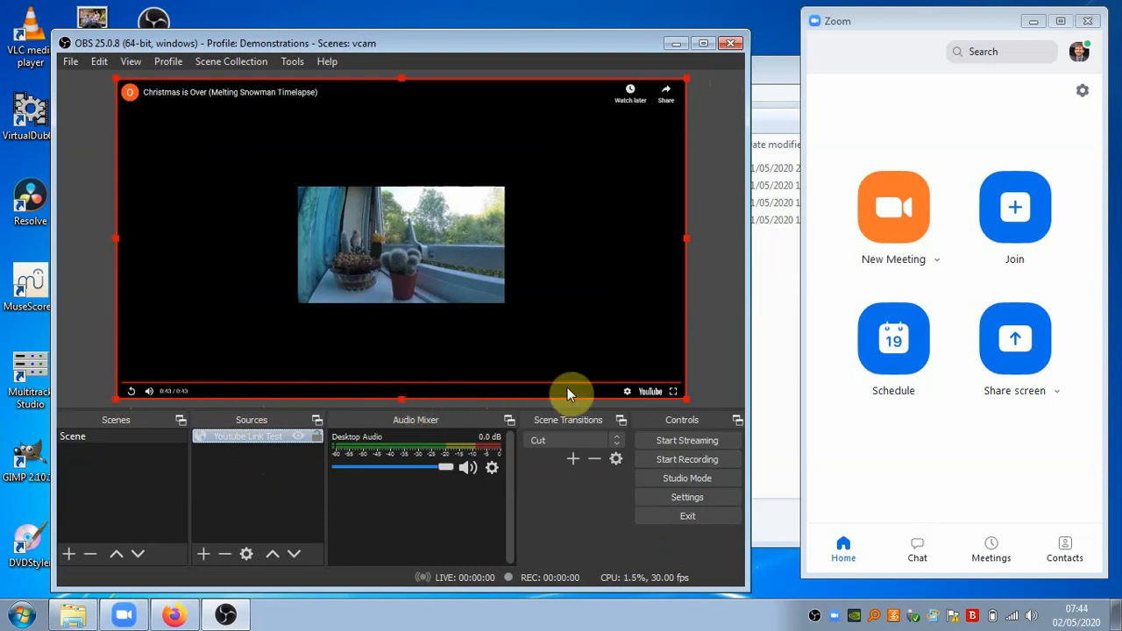
Append &controls=0 to the Youtube Link Test source's URL, apply the change and deselect the source
double_click(255, 438)
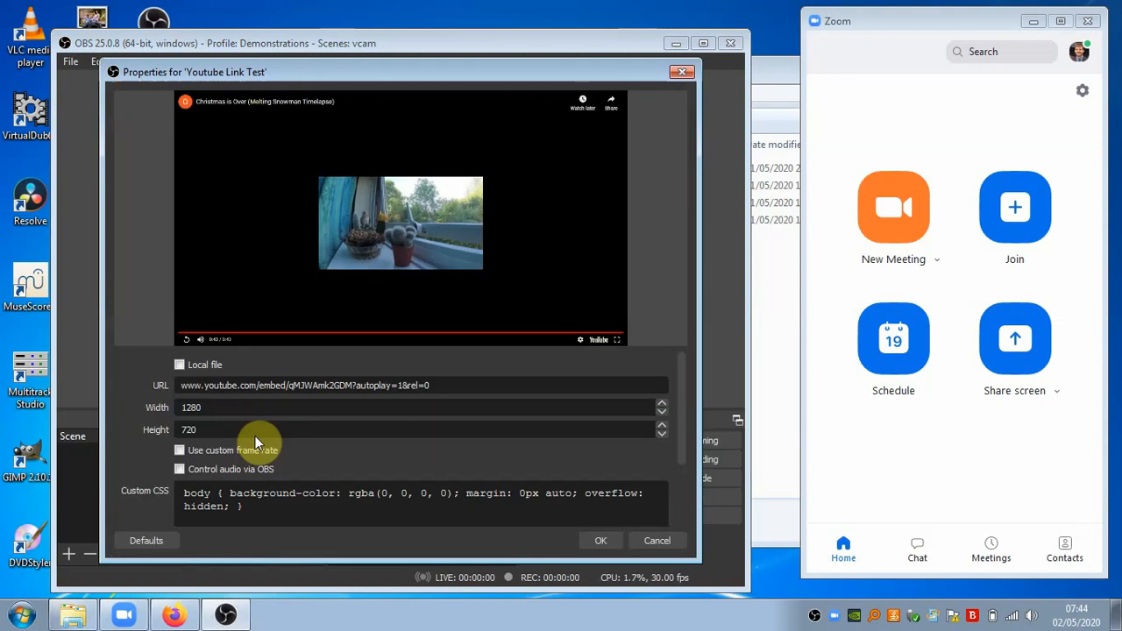
click(447, 386)
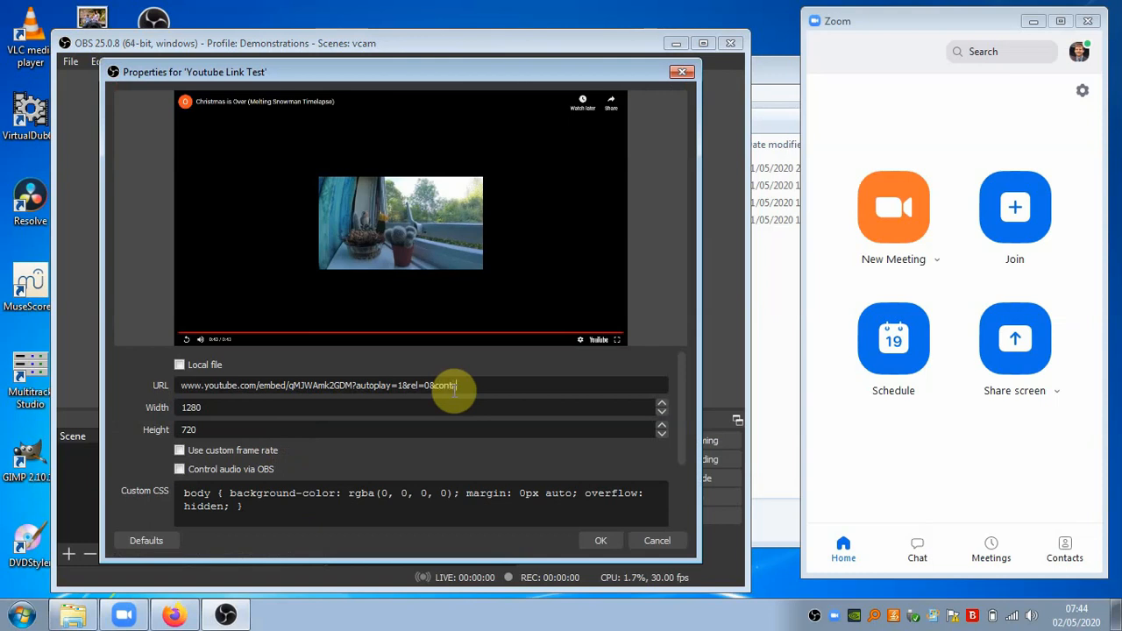
text(rols=0)
double_click(449, 386)
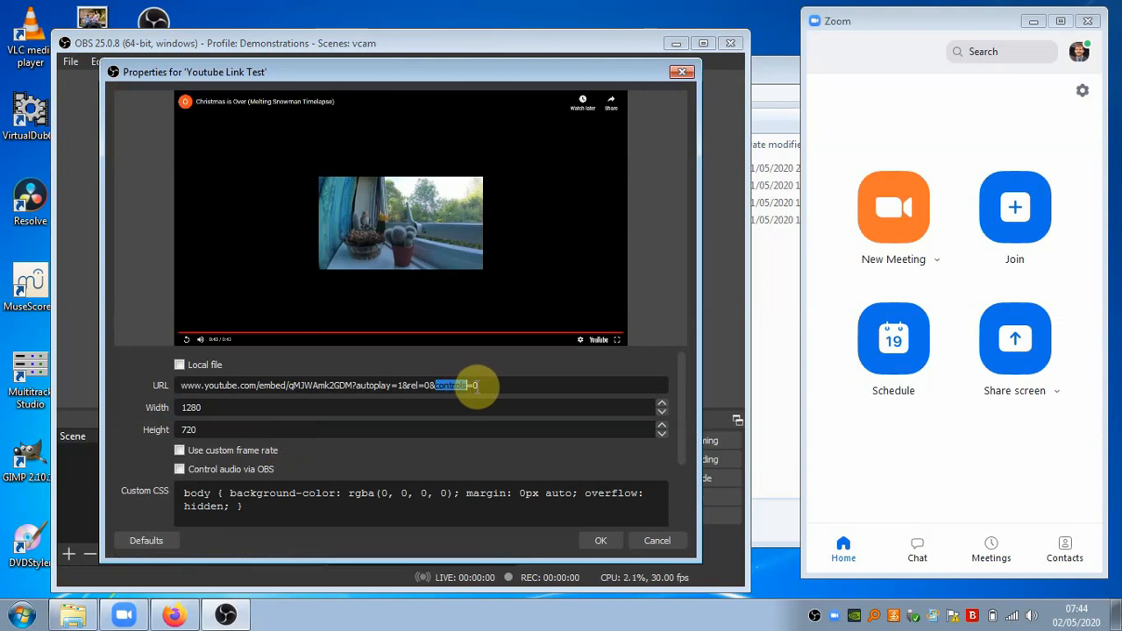
click(489, 386)
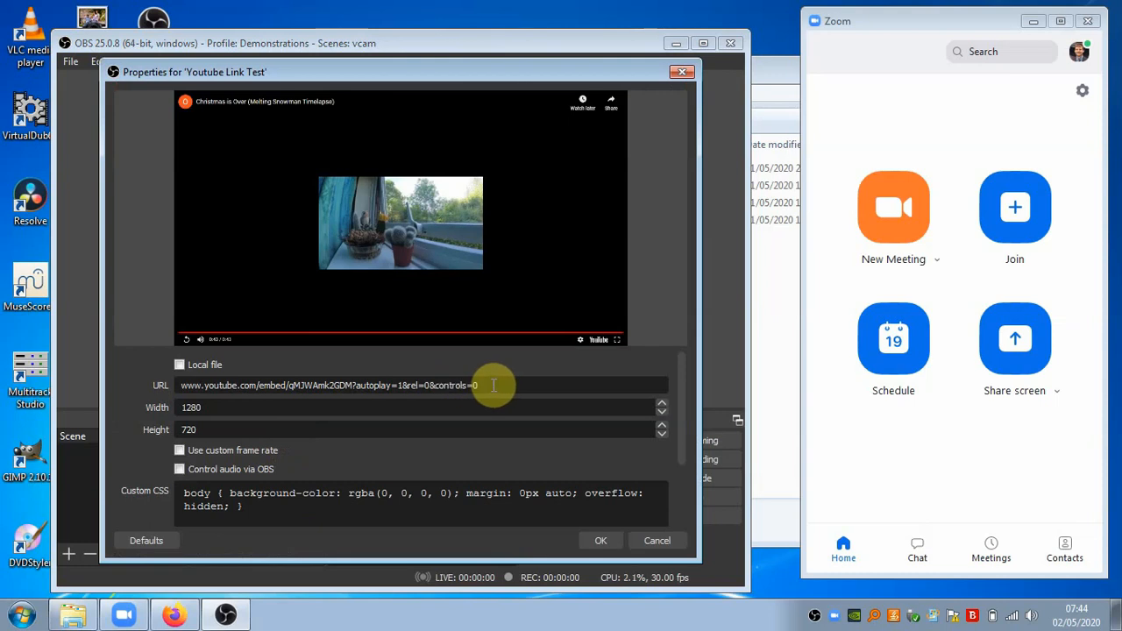
click(596, 540)
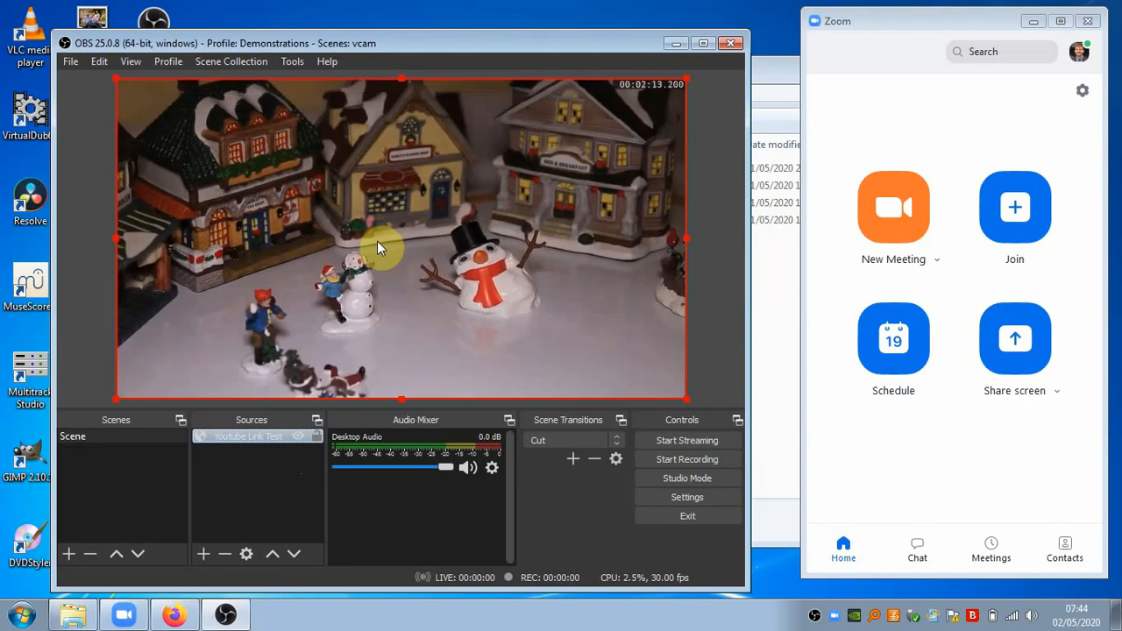
click(725, 212)
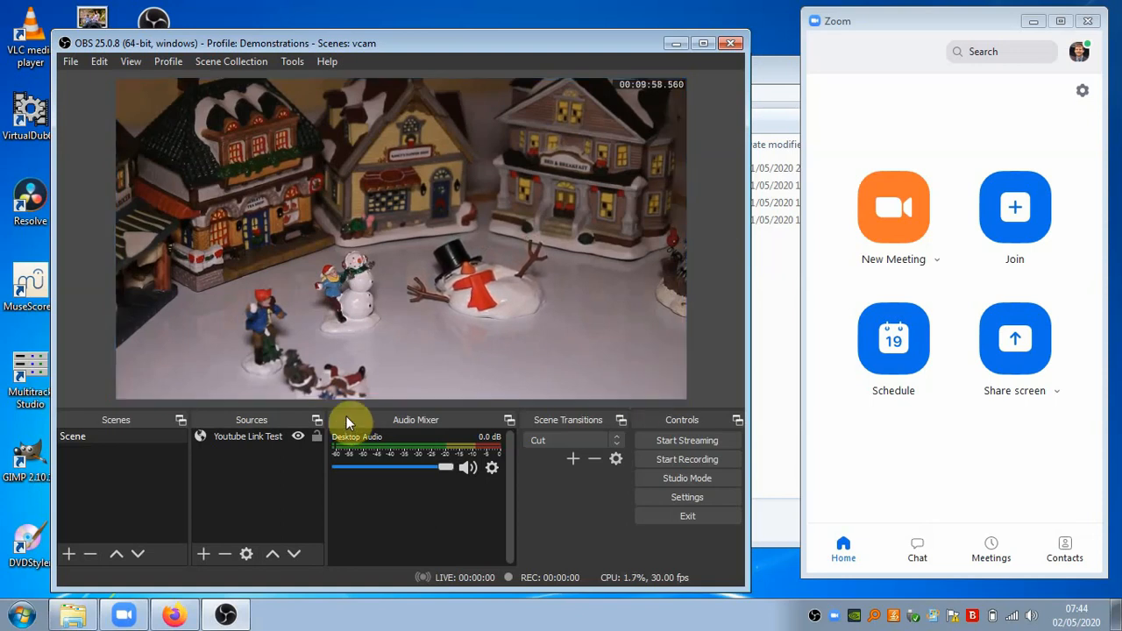
Review the autoplay, rel and controls parameters in the Youtube Link Test source's URL, leaving its properties without changes
double_click(254, 435)
drag(478, 385, 368, 384)
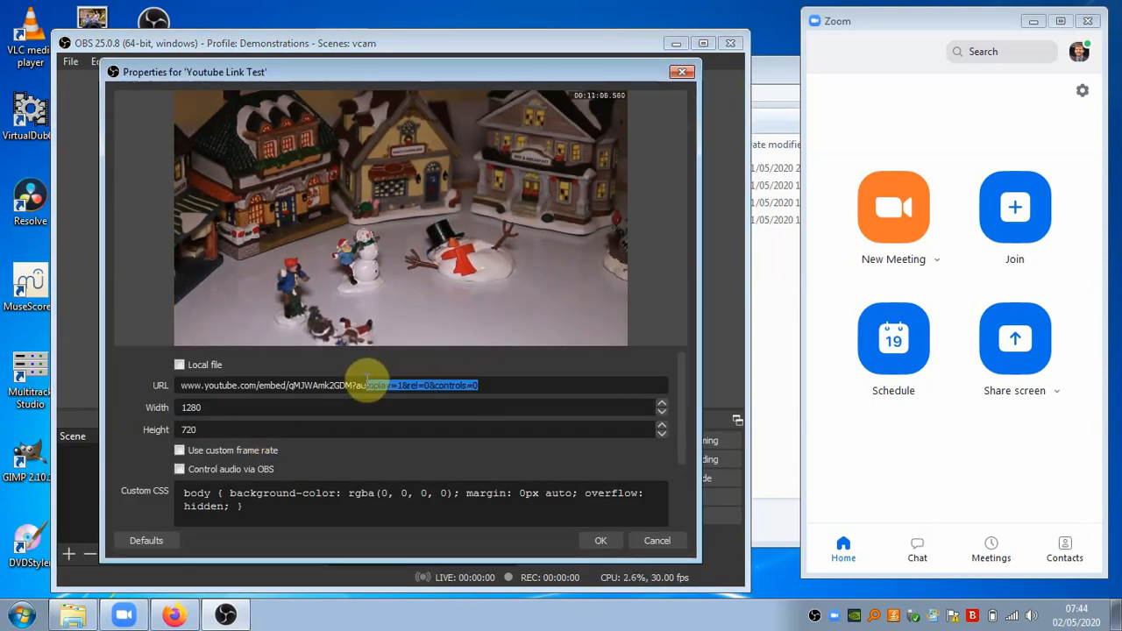
click(503, 387)
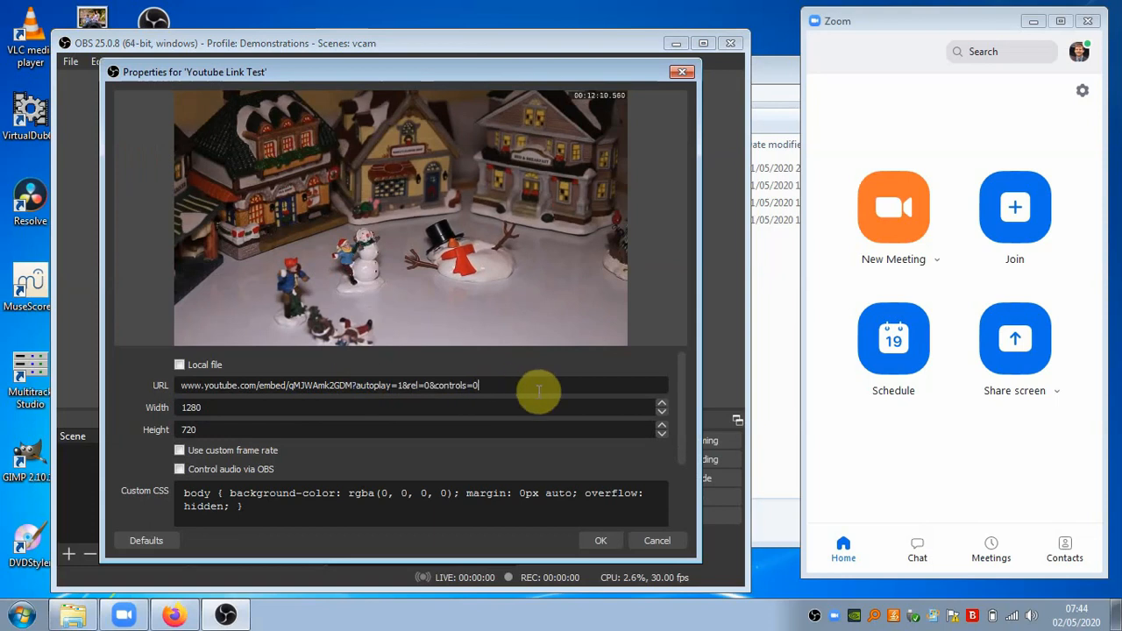
drag(581, 72, 591, 91)
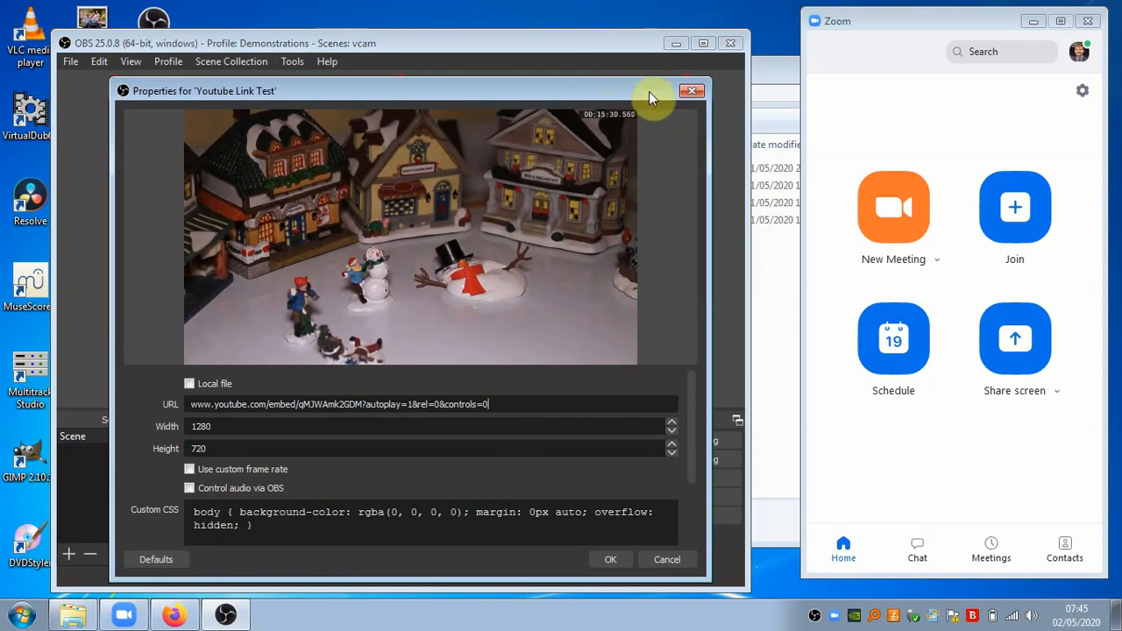
drag(648, 91, 635, 63)
drag(483, 376, 355, 375)
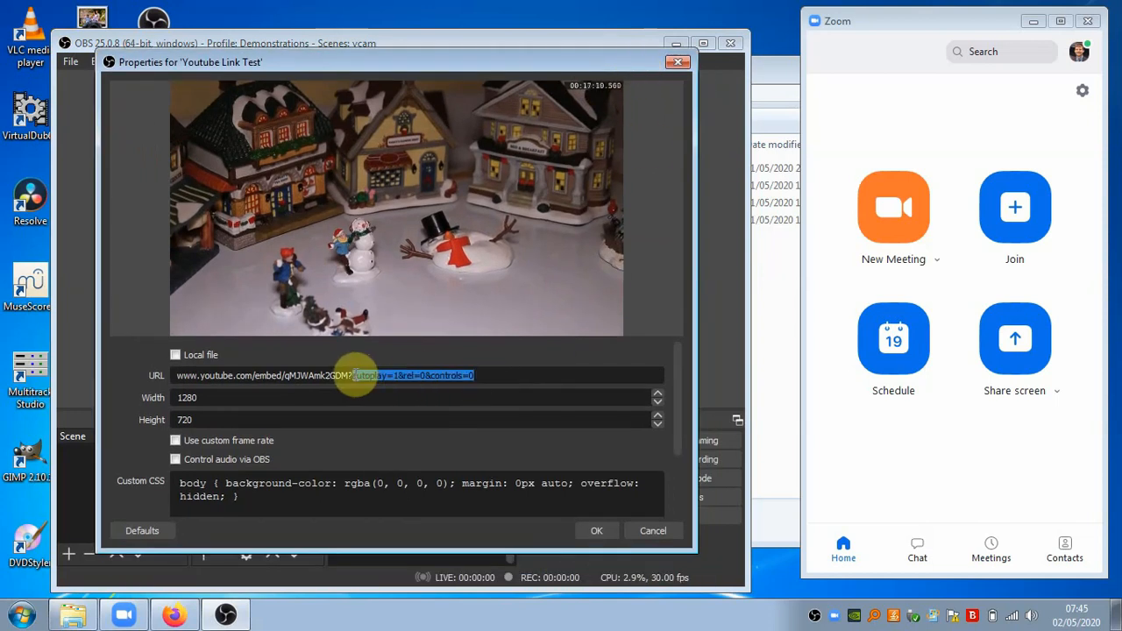
click(490, 375)
double_click(366, 375)
click(483, 375)
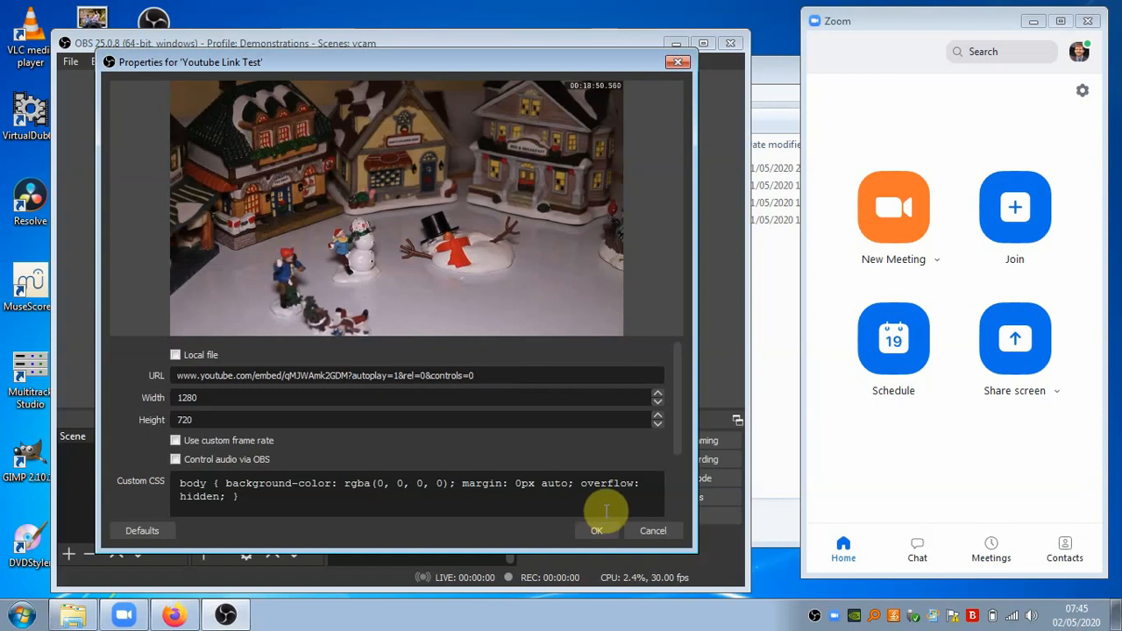
click(652, 529)
click(709, 185)
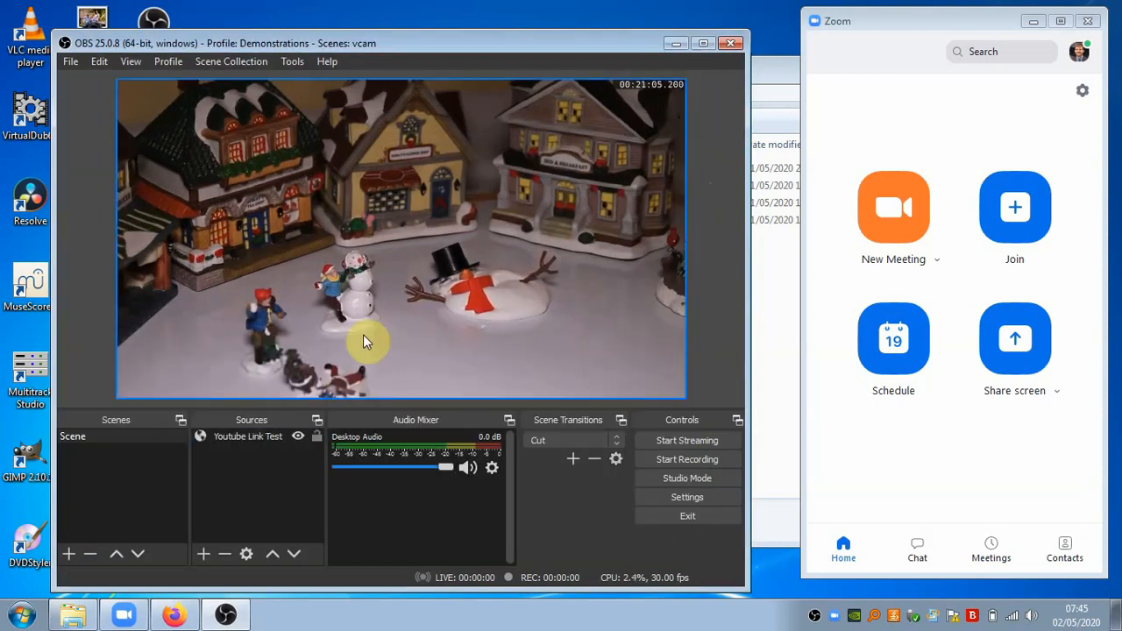
Switch to Zoom, compare the OBS-Camera preview in its video settings with the OBS preview, and close the settings
click(1082, 92)
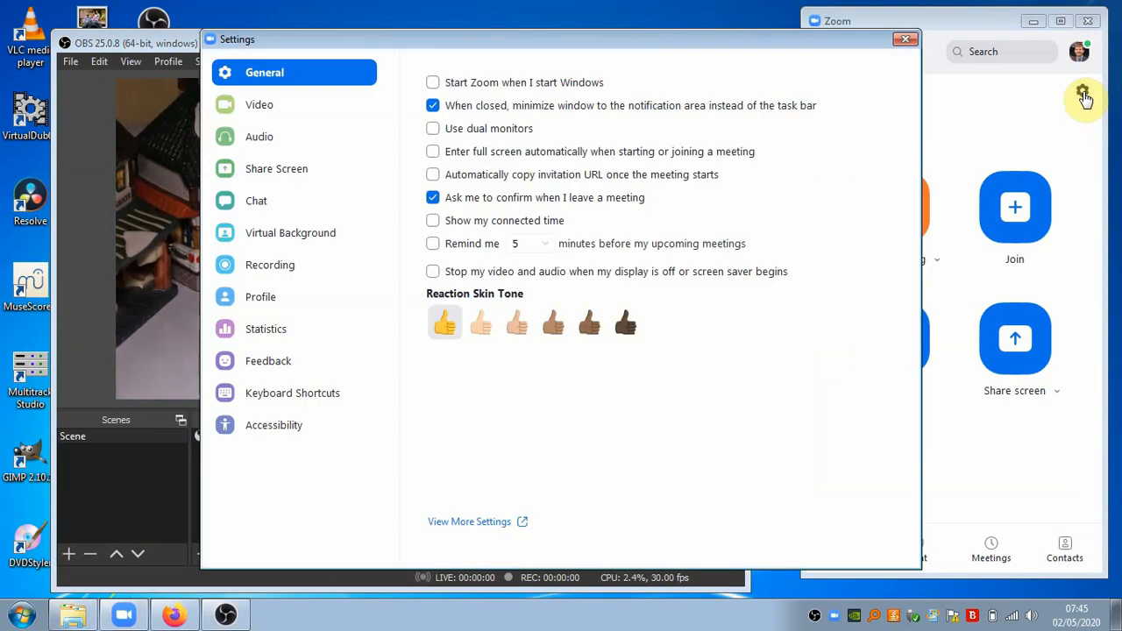
click(304, 112)
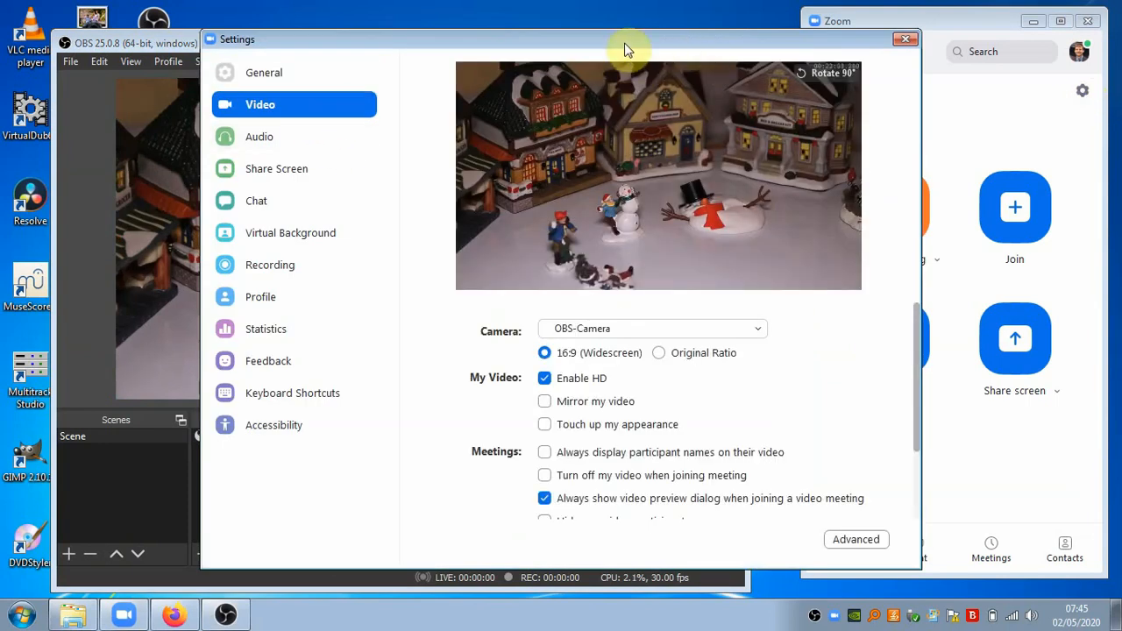
drag(623, 42, 800, 167)
drag(803, 334, 866, 161)
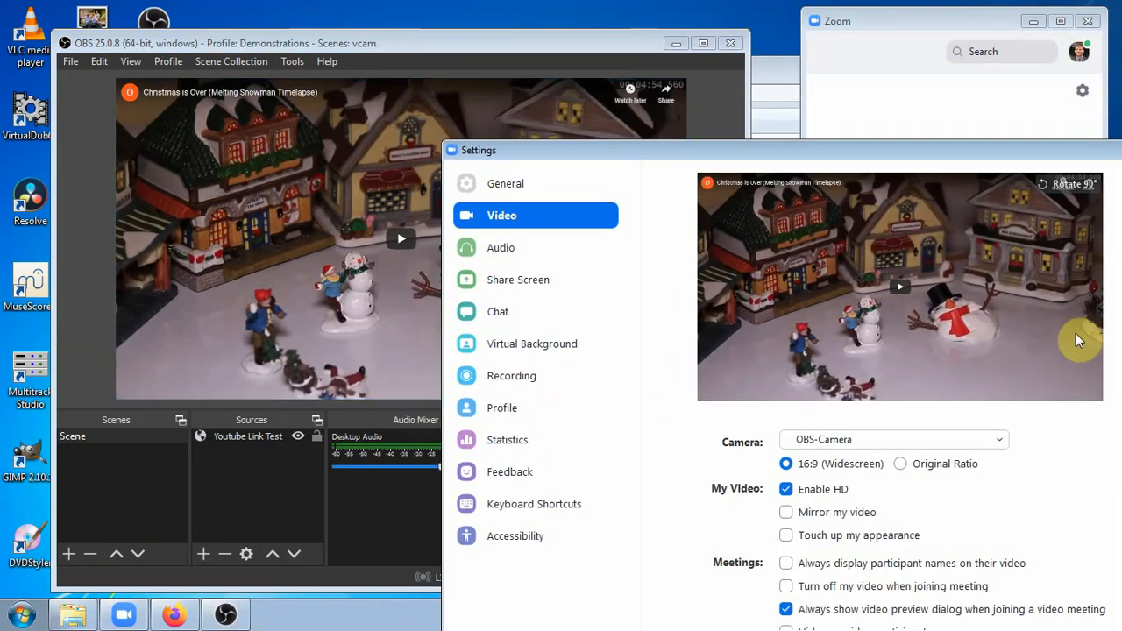
drag(988, 154, 895, 120)
click(1066, 108)
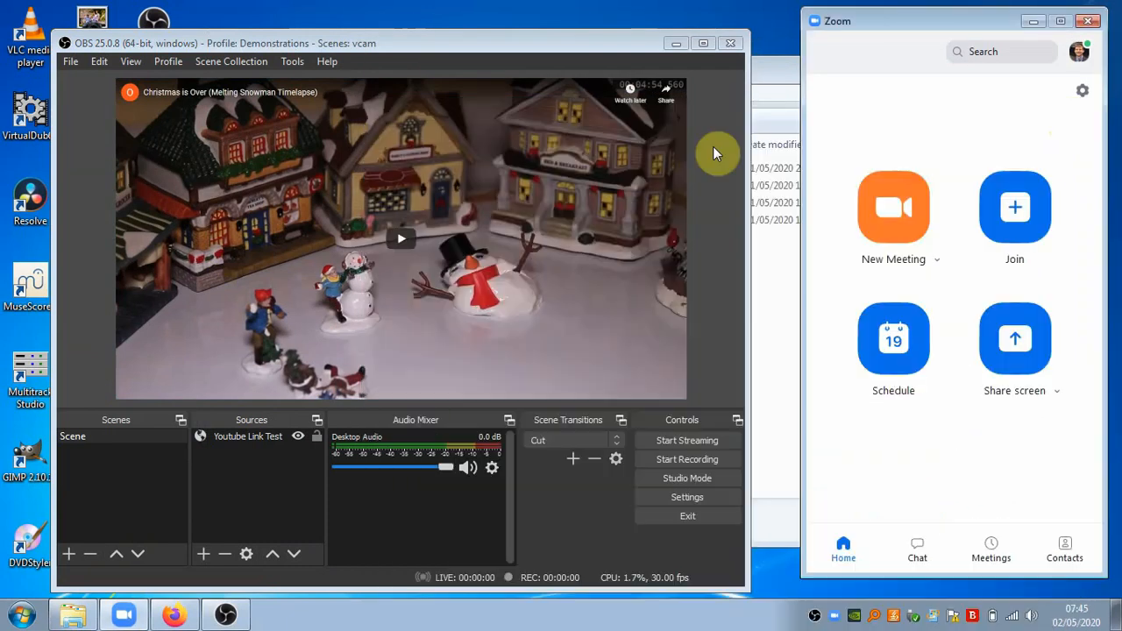
Switch to Firefox and examine the Live Bald Eagle Nest Cam page and its explore.com live search wording on YouTube
click(342, 44)
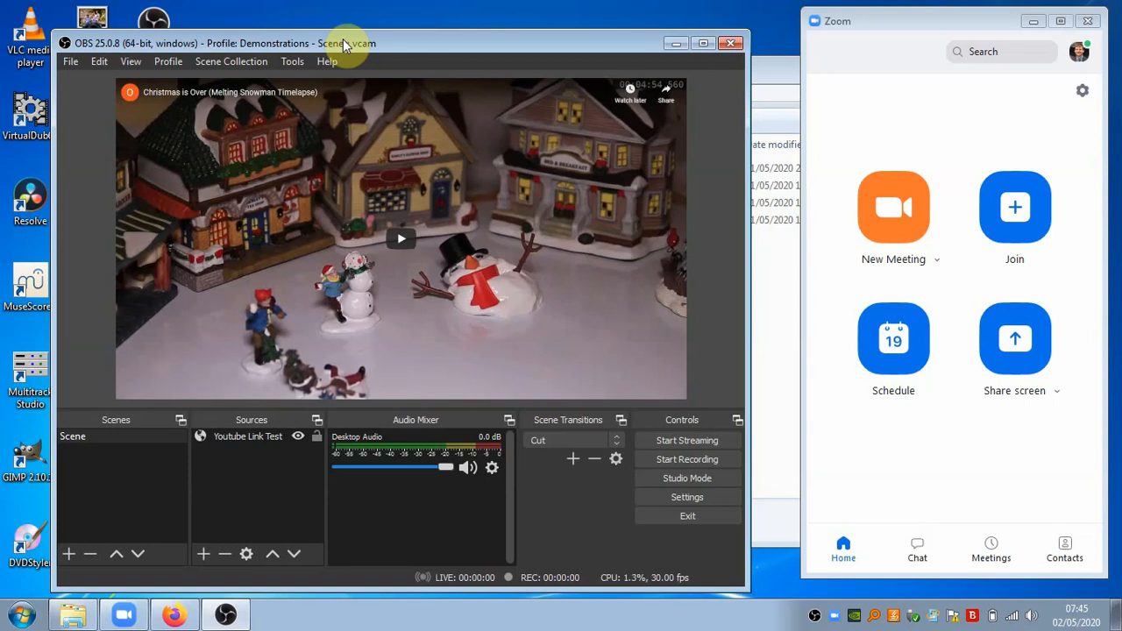
click(349, 95)
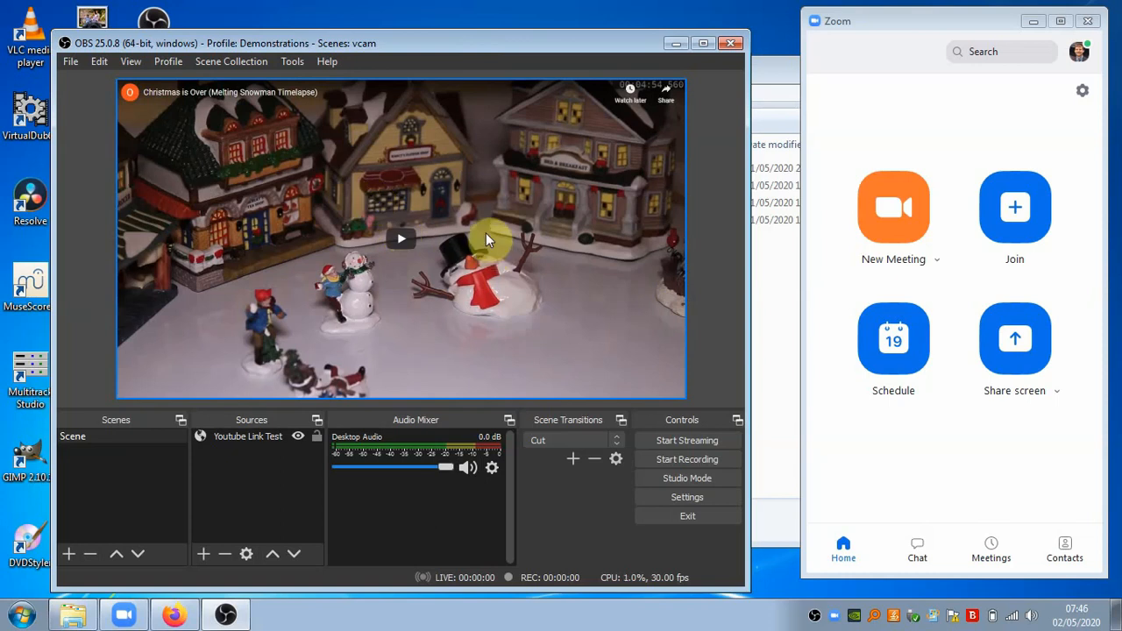
click(173, 615)
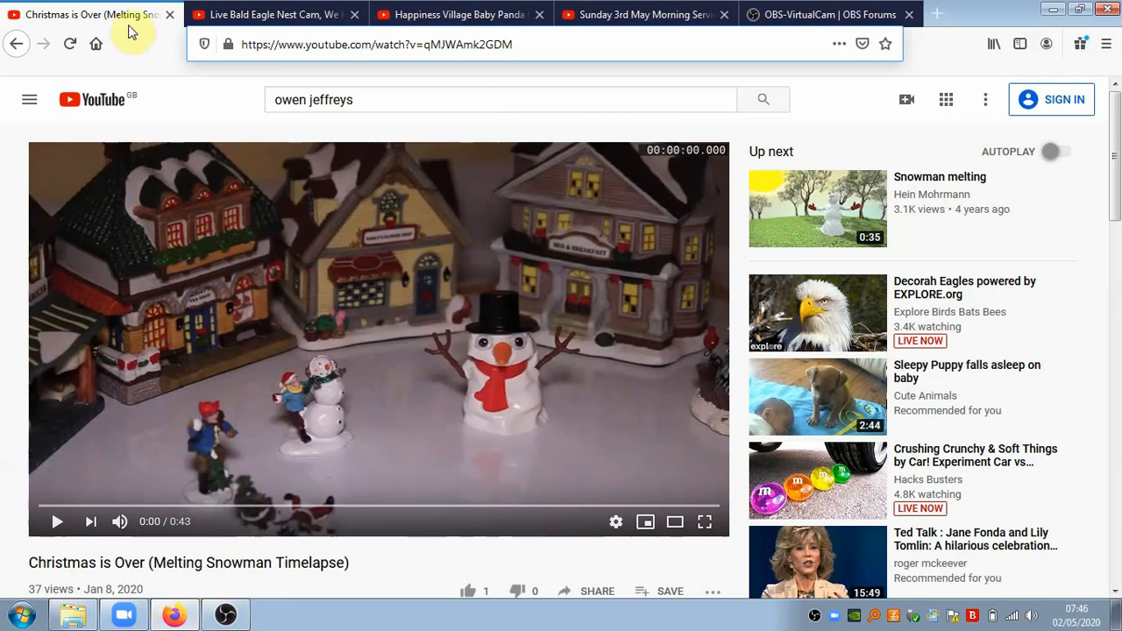
click(245, 12)
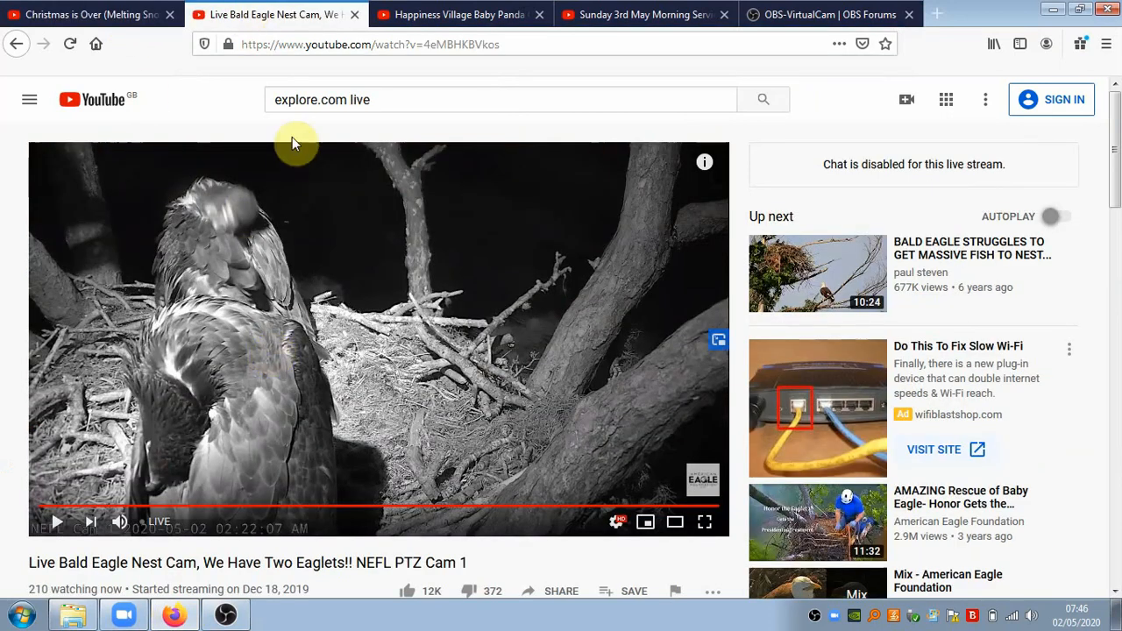
scroll(224, 412, down, 2)
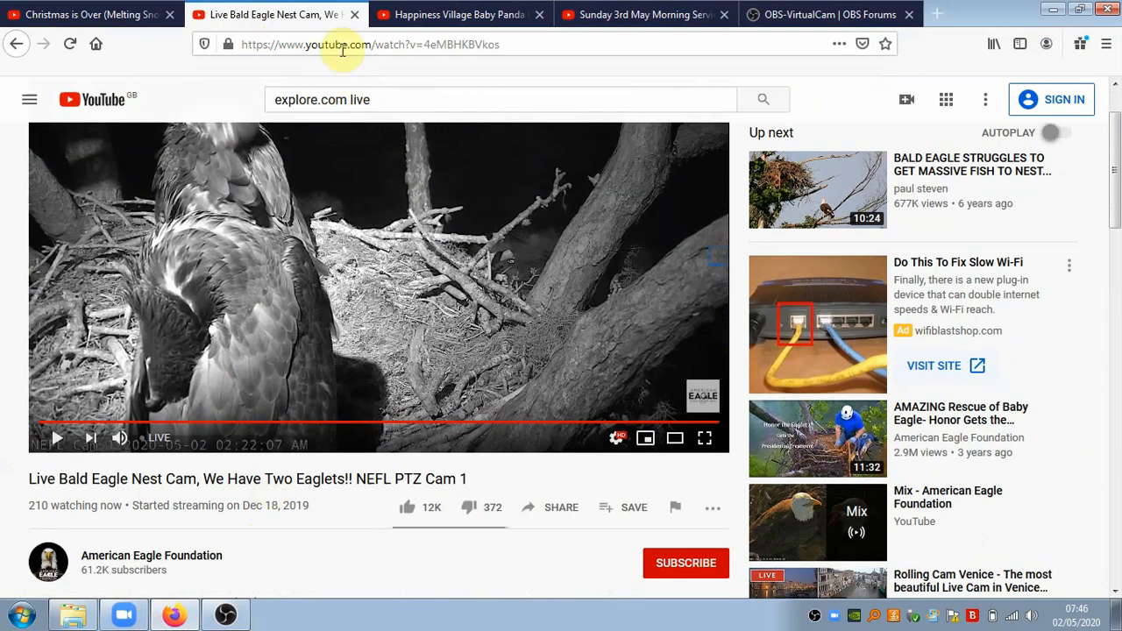
drag(347, 100, 261, 100)
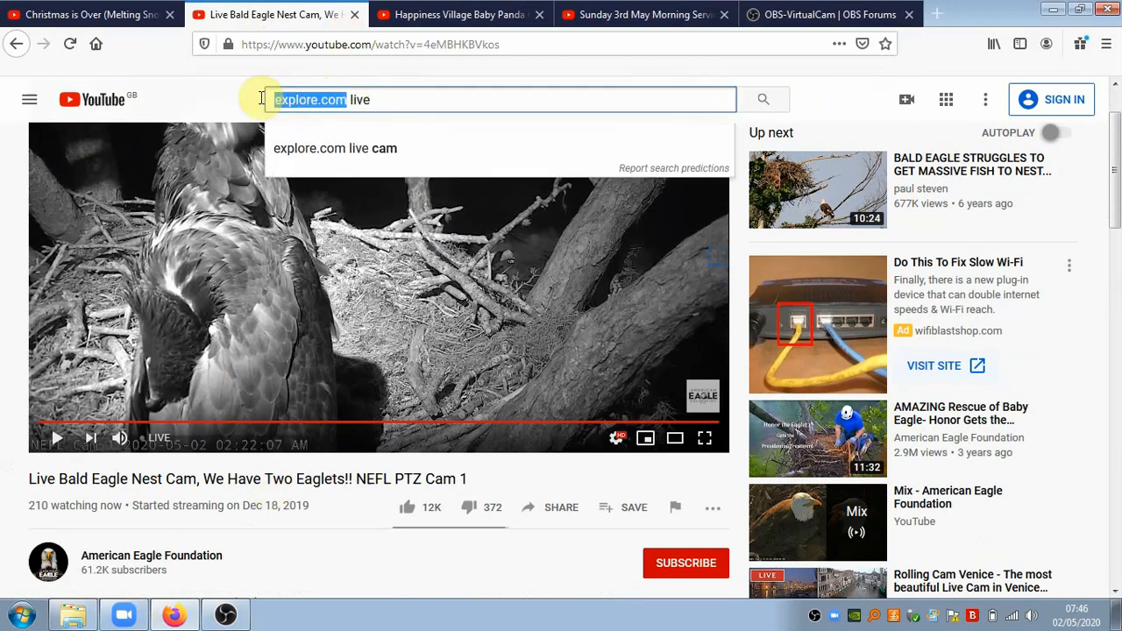
click(184, 106)
scroll(286, 249, down, 3)
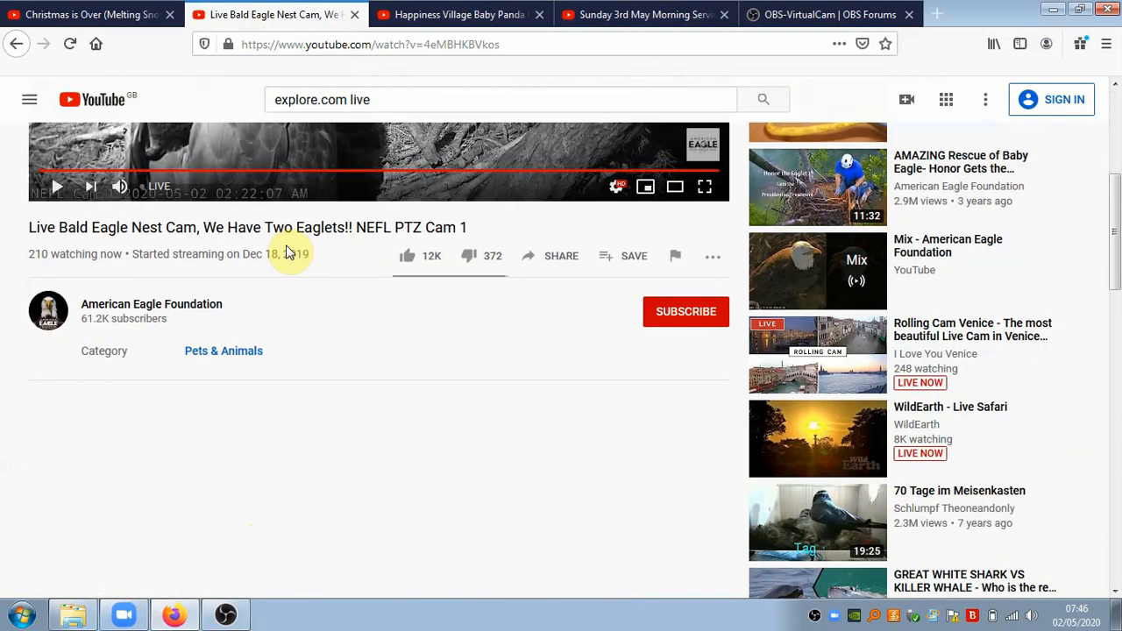
scroll(286, 254, up, 4)
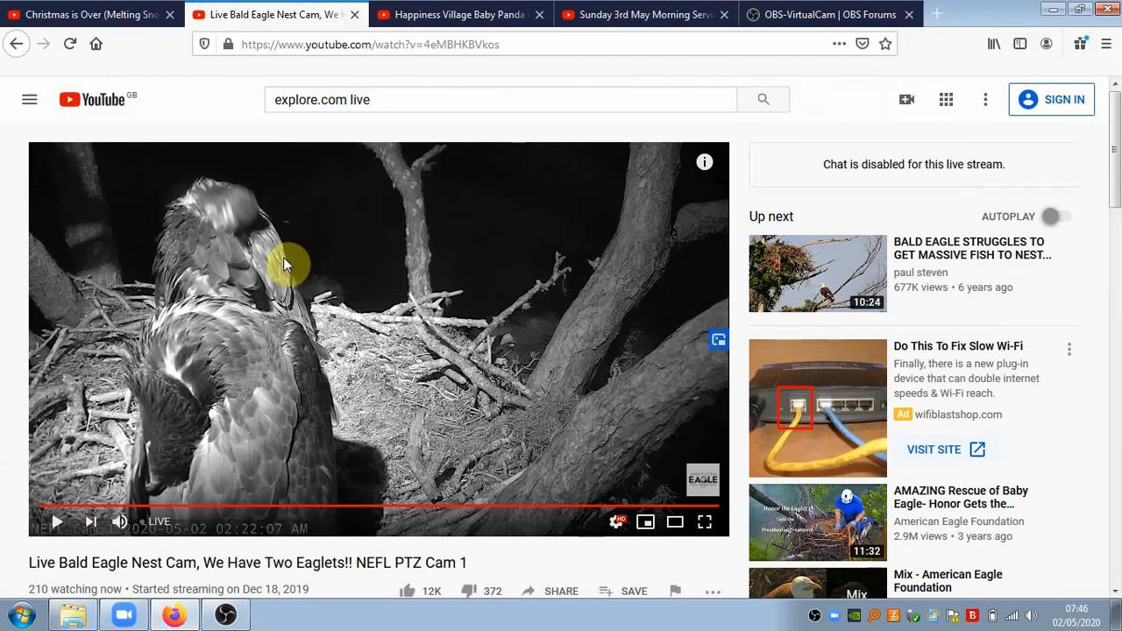
View the Happiness Village Baby Panda Garden live stream page and return to the Live Bald Eagle Nest Cam page
click(445, 16)
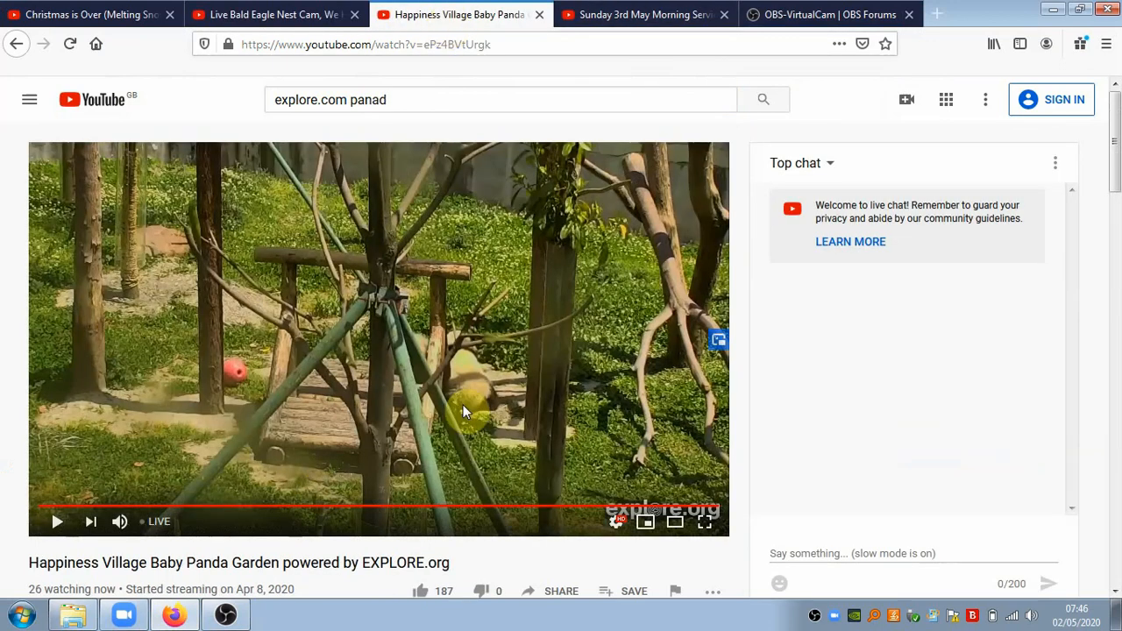
click(325, 15)
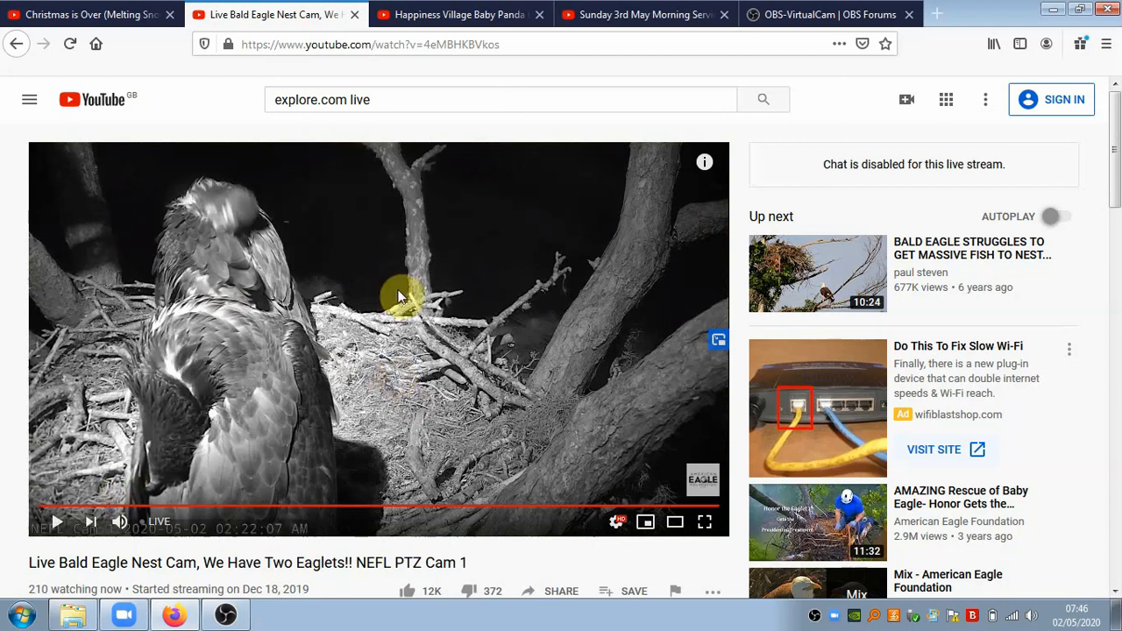
scroll(399, 296, down, 2)
scroll(408, 298, up, 1)
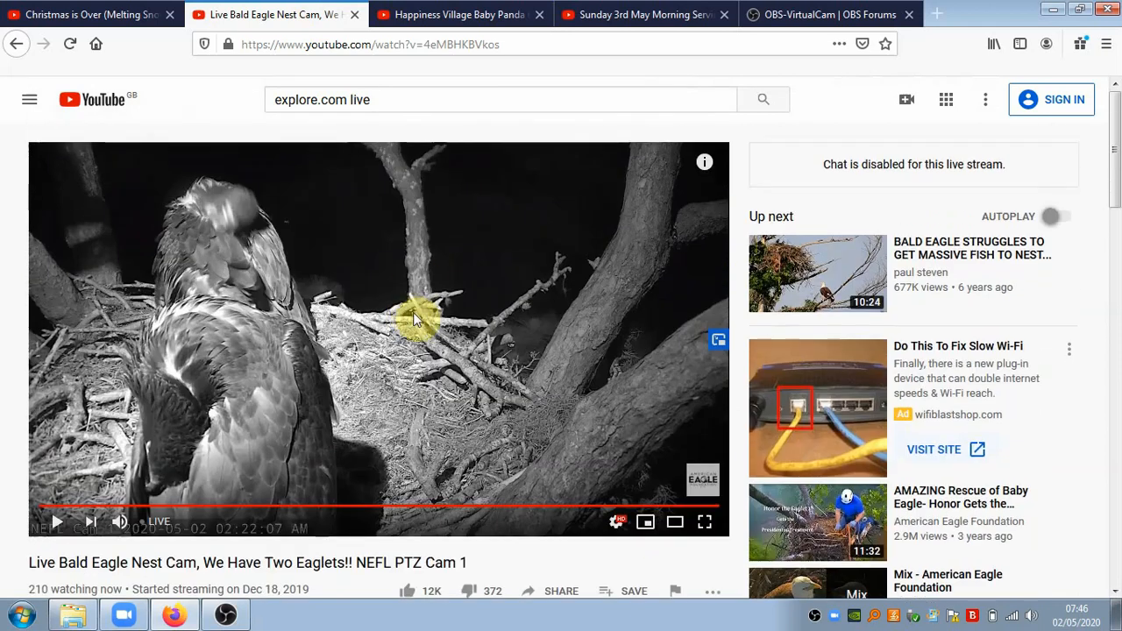
Play and pause the Bald Eagle Nest Cam stream, skip ahead to the live broadcast and pause it again
scroll(415, 271, down, 3)
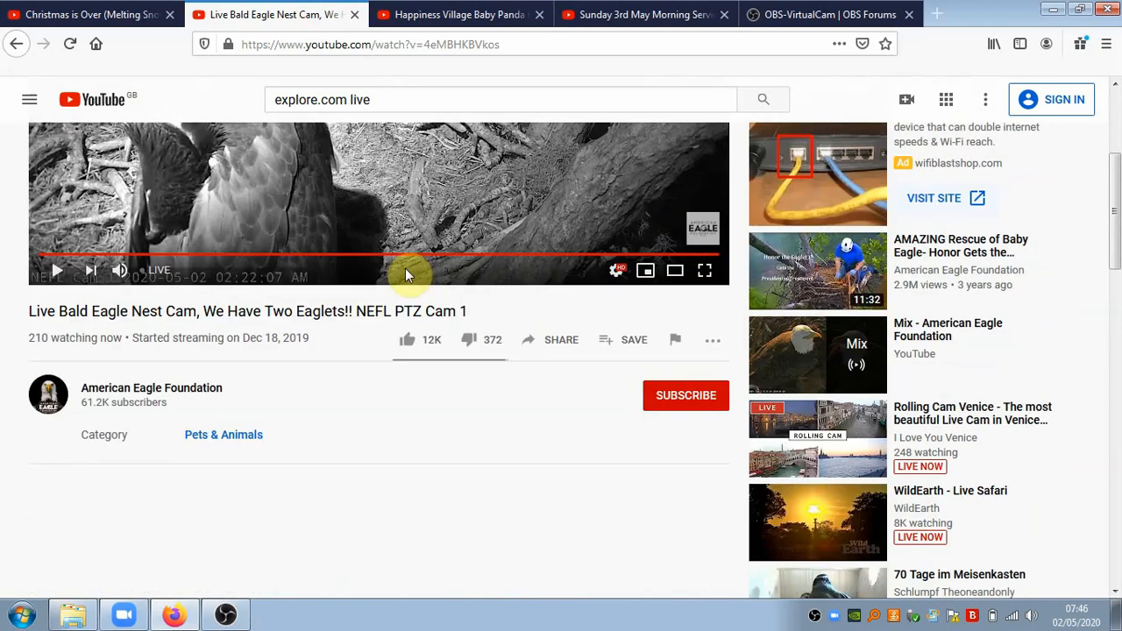
scroll(405, 269, up, 3)
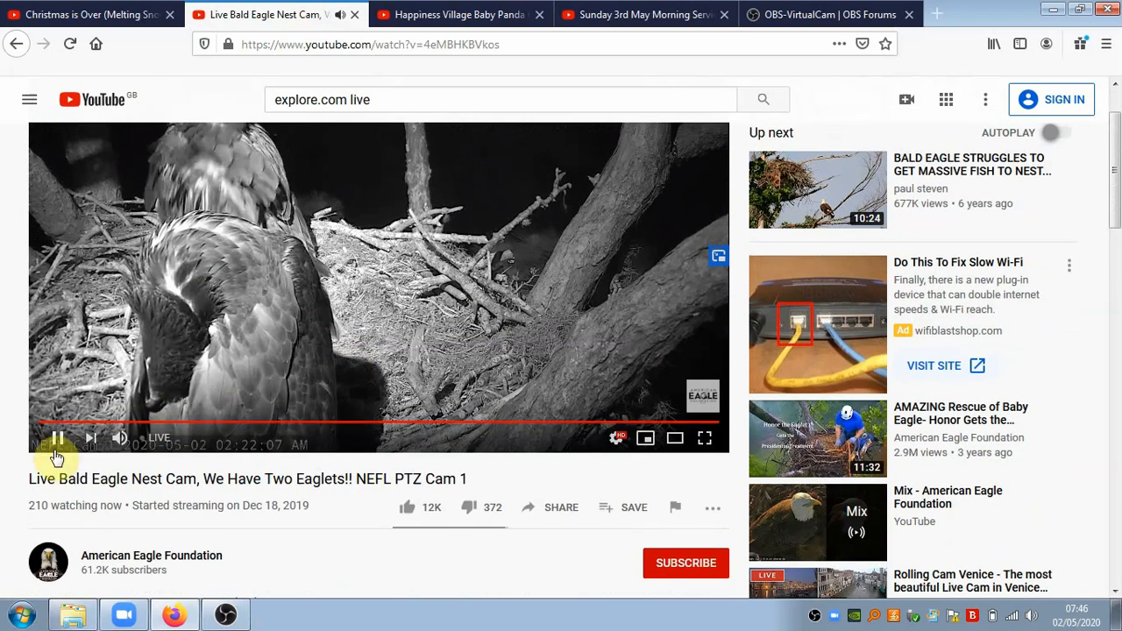
scroll(301, 370, up, 1)
scroll(297, 368, up, 1)
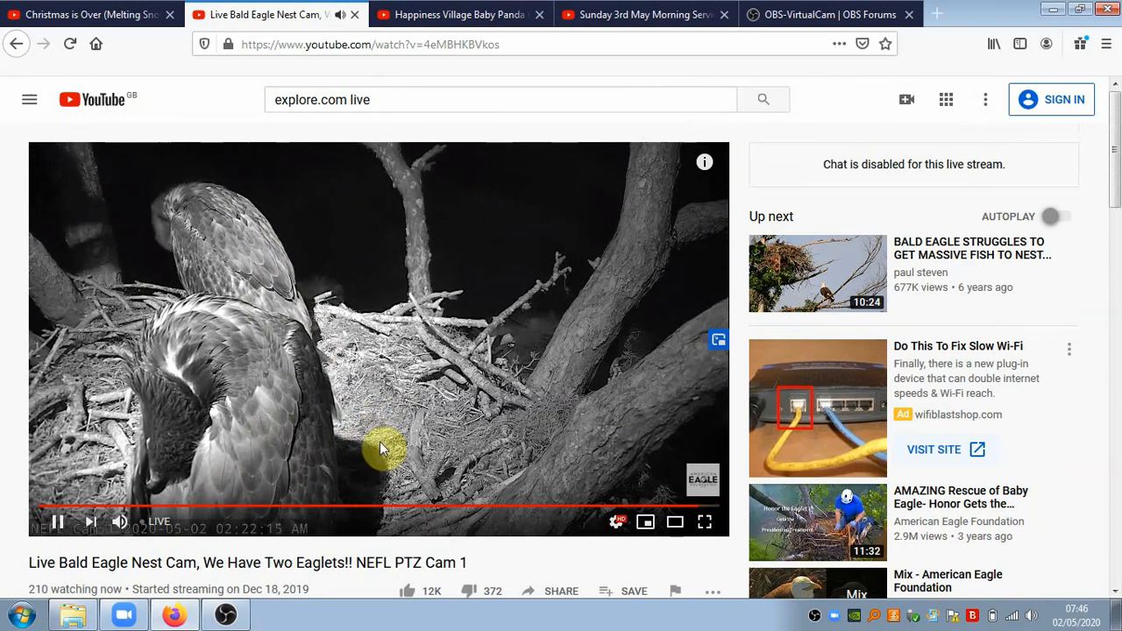
click(55, 520)
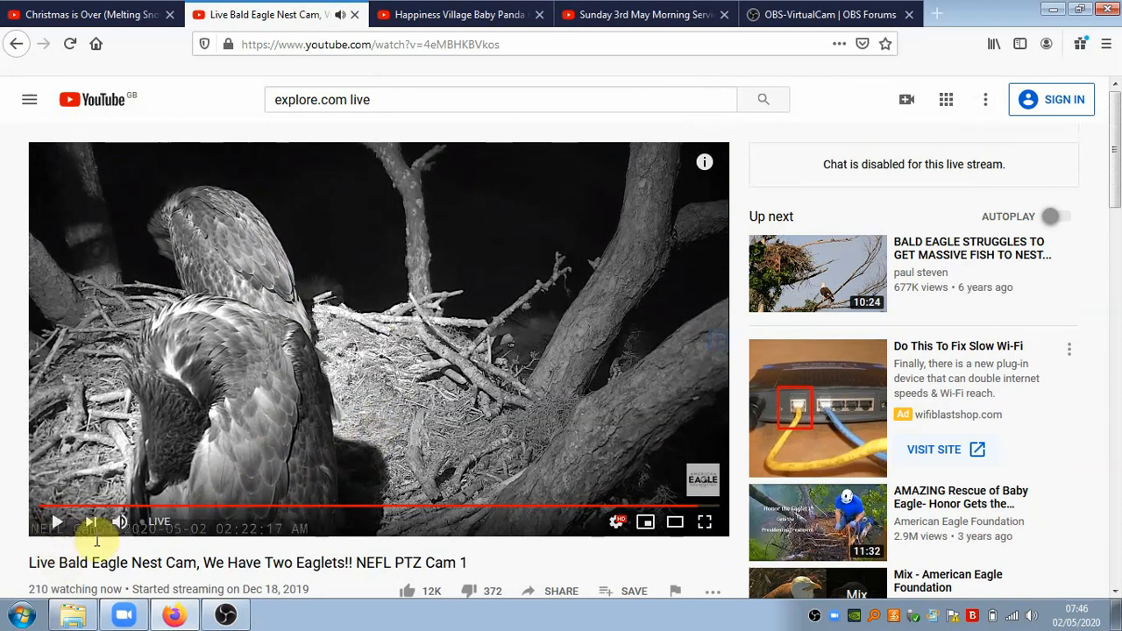
scroll(459, 312, down, 1)
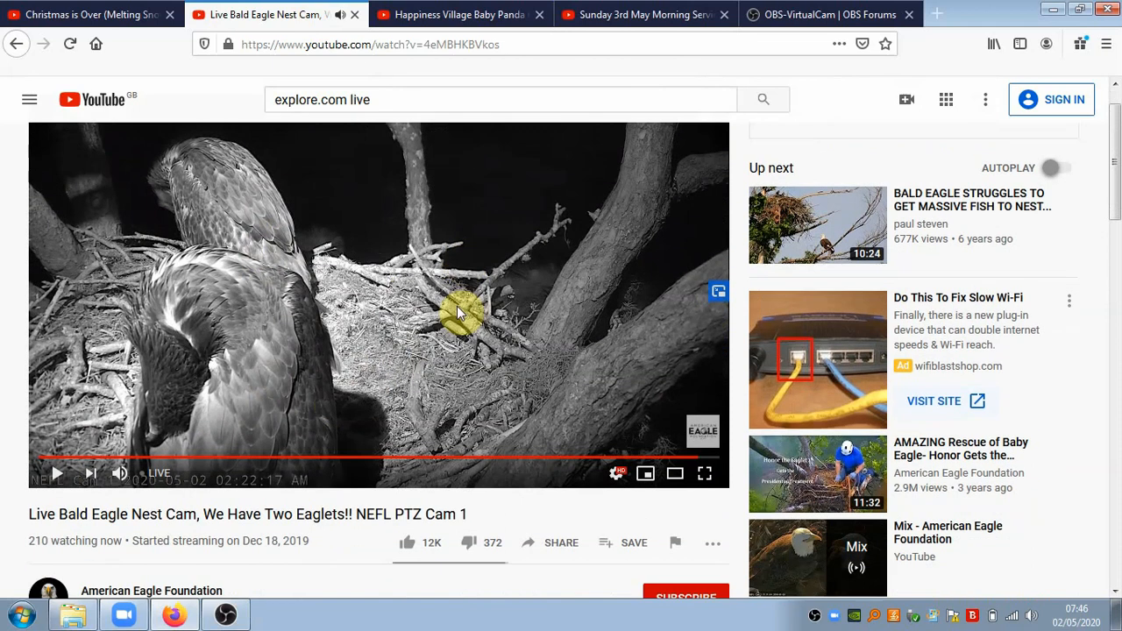
scroll(459, 312, down, 1)
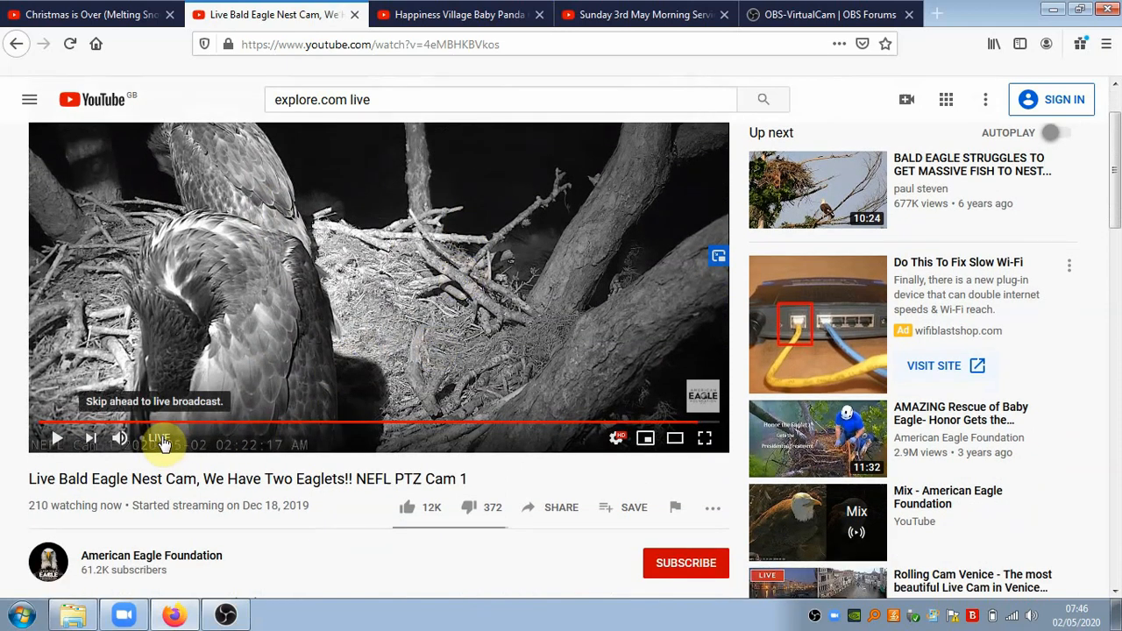
click(158, 438)
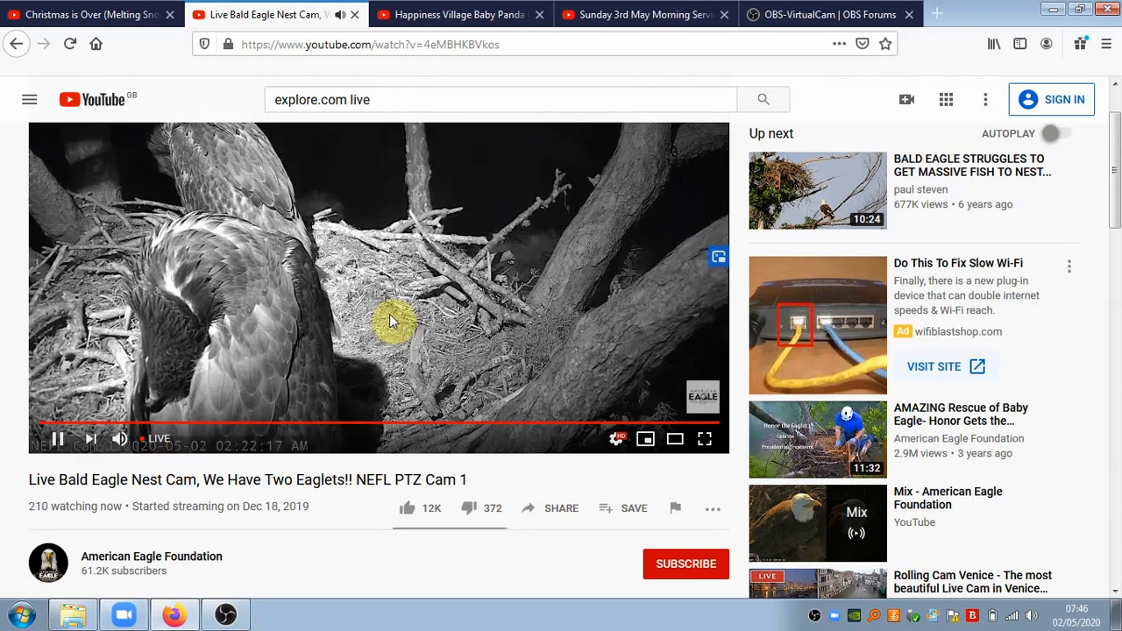
scroll(389, 314, up, 2)
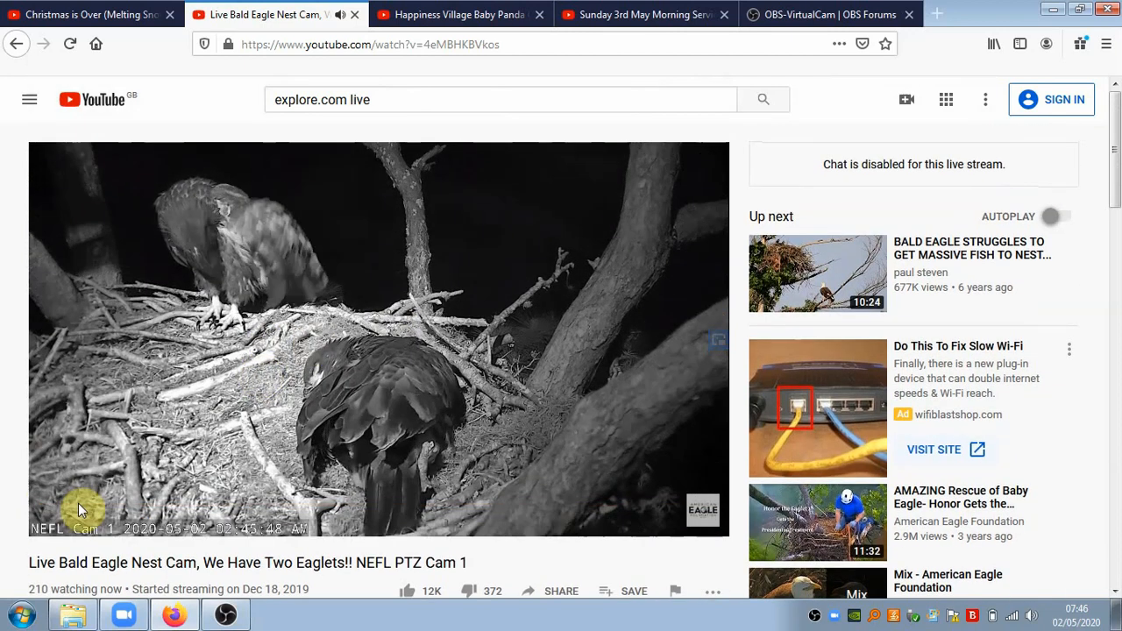
click(57, 521)
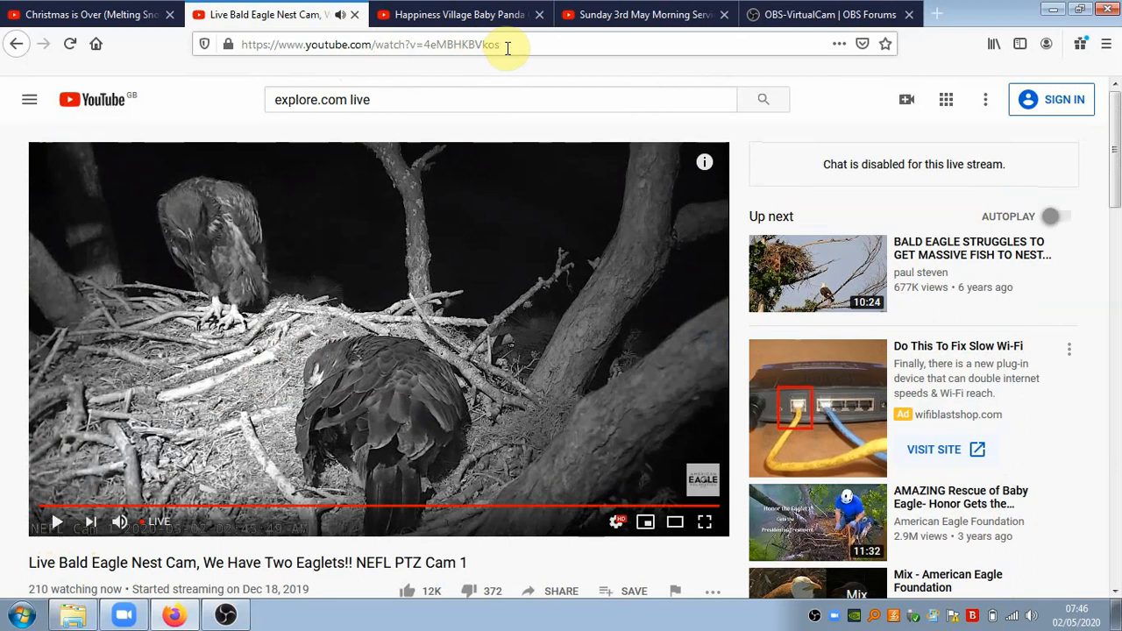
Copy the video ID 4eMBHKBVkos from the end of the Bald Eagle Nest Cam page's address
drag(506, 48, 436, 66)
key(ctrl+c)
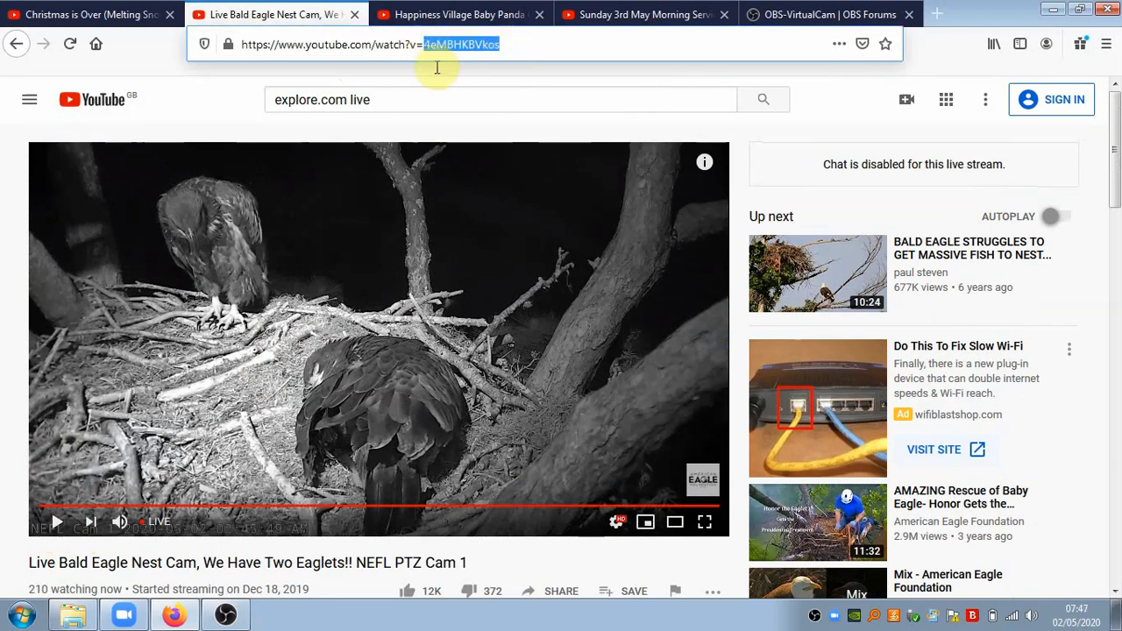
click(516, 44)
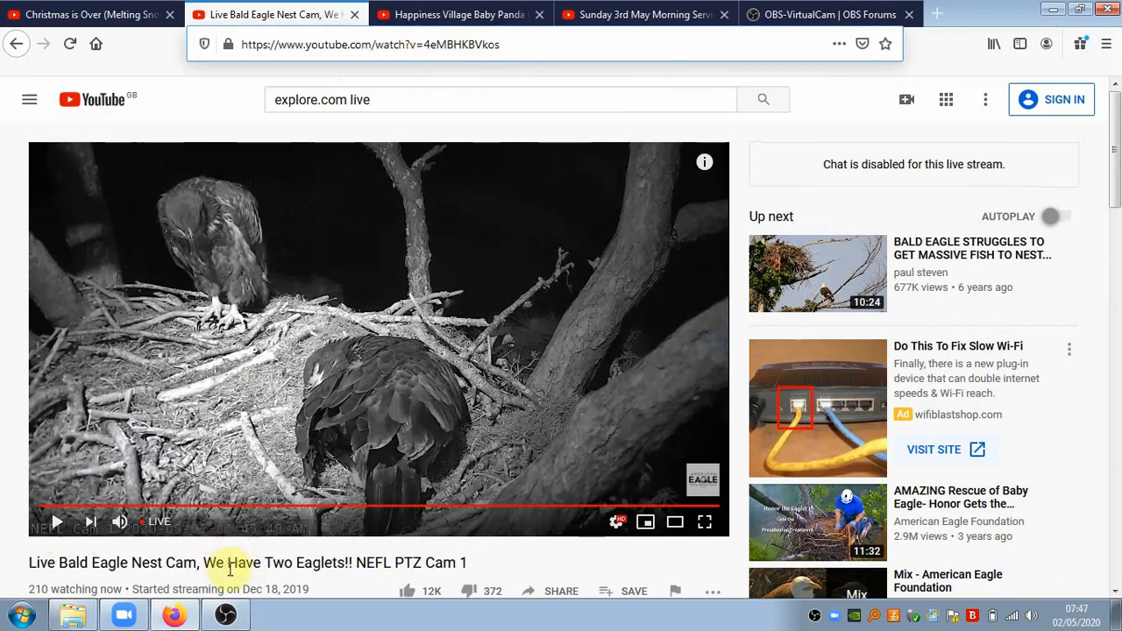
Switch to OBS and add a new scene named Eagles
click(226, 617)
click(98, 437)
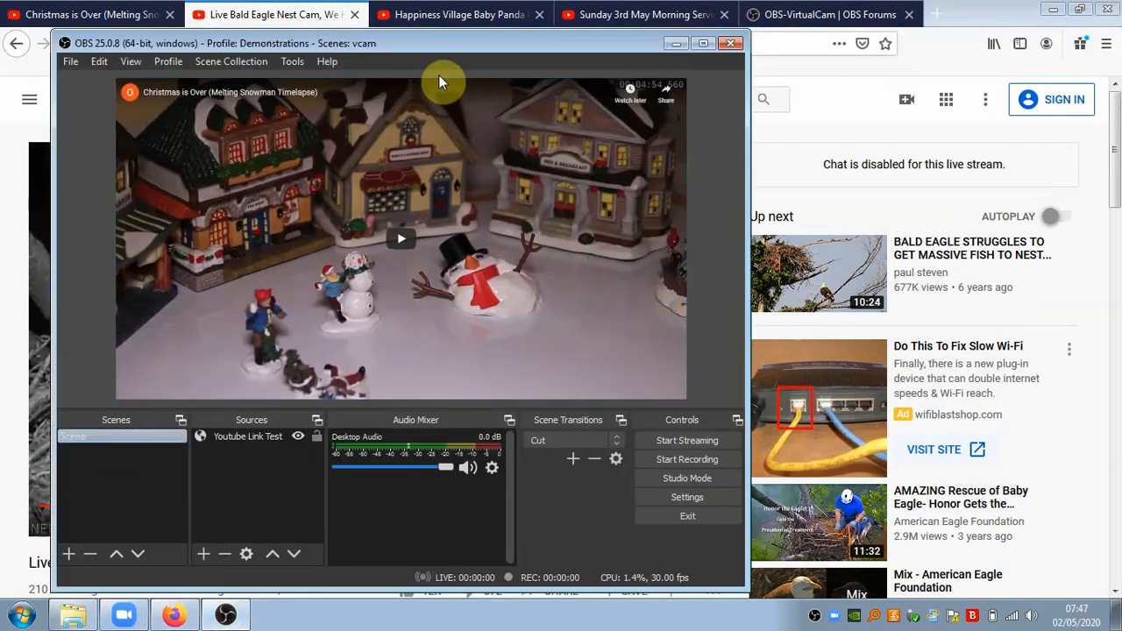
drag(454, 42, 518, 41)
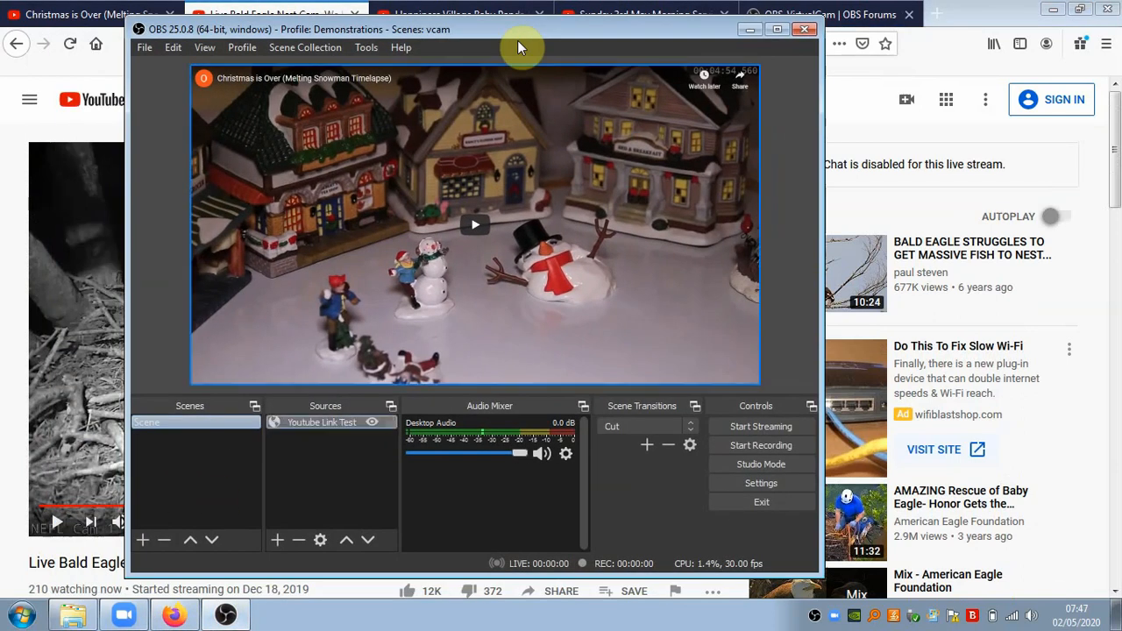
click(144, 541)
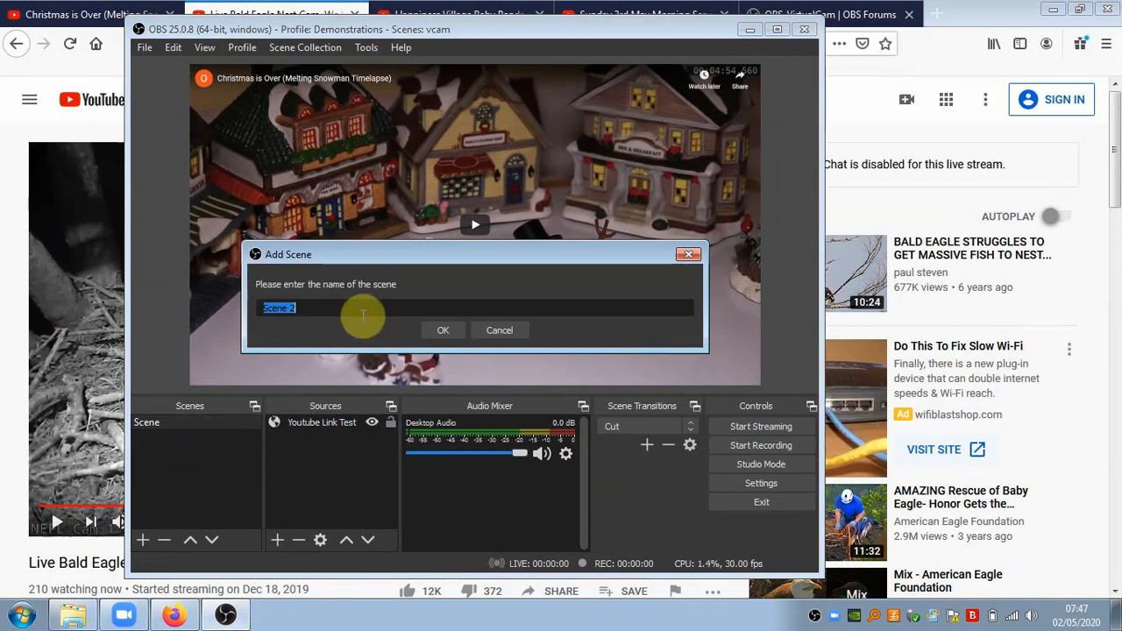
drag(464, 257, 558, 325)
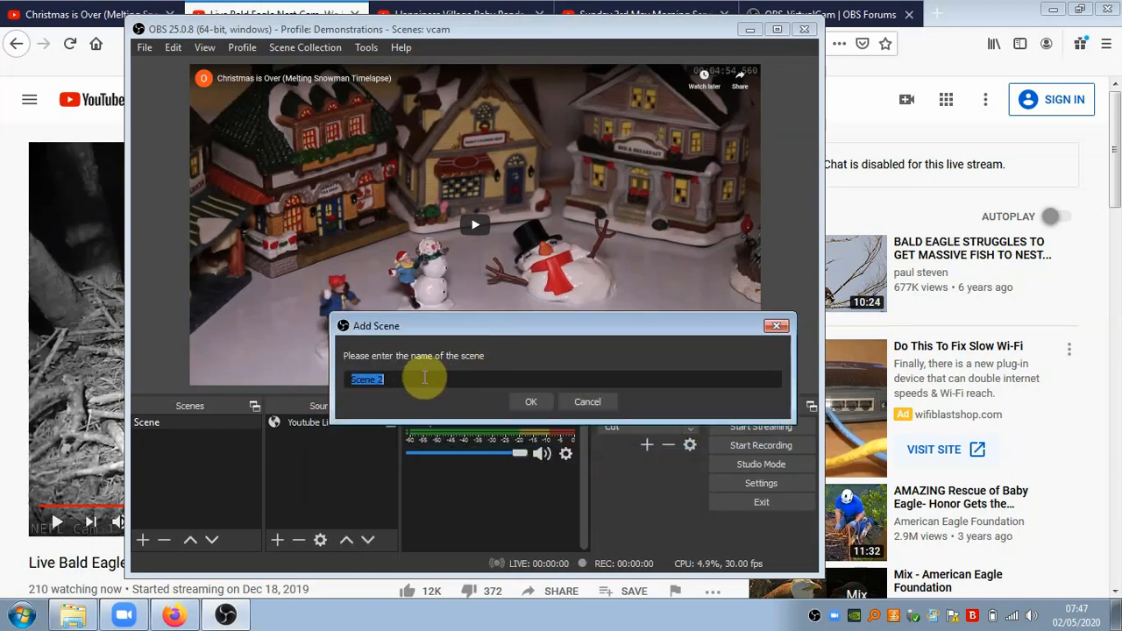
text(Eagles)
key(Return)
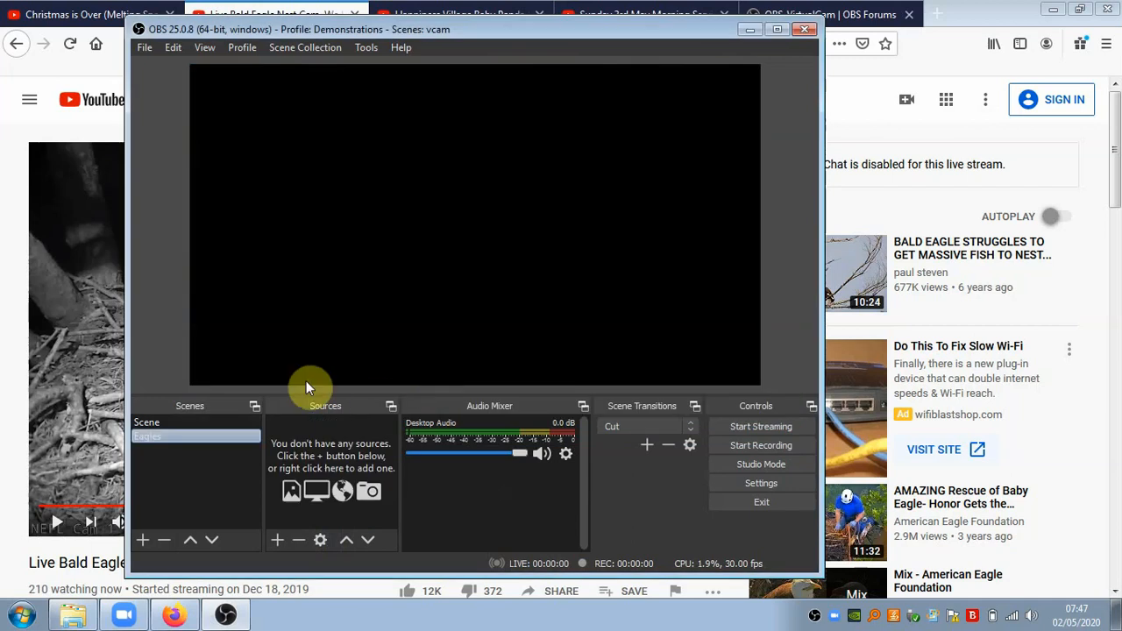
Create a new Browser source named Youtube 2 in the Eagles scene
click(275, 536)
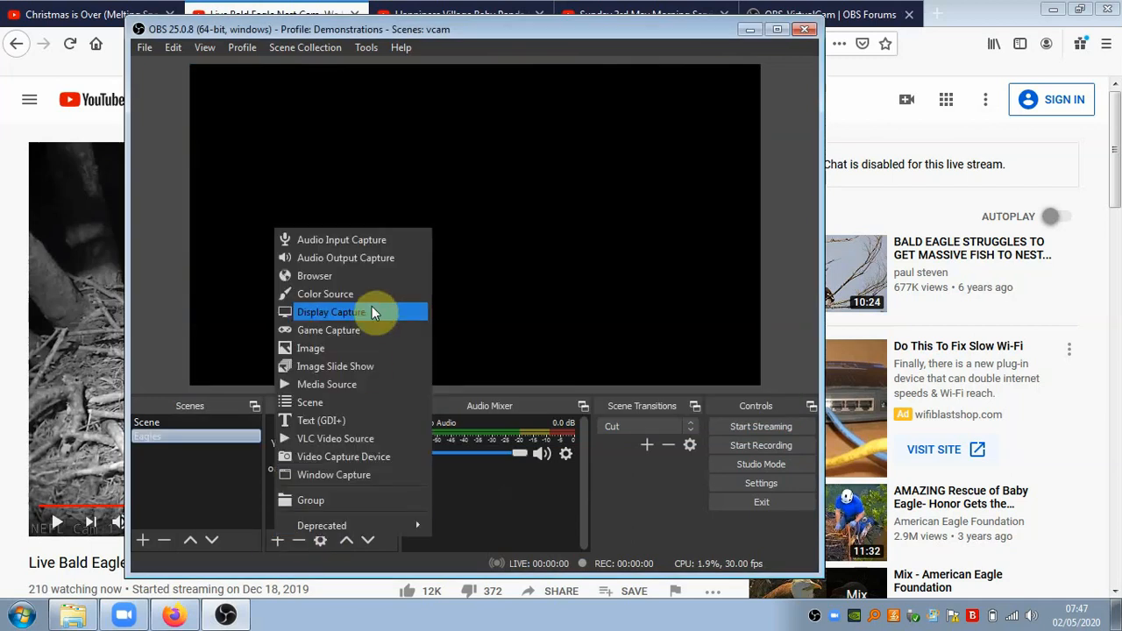
click(322, 275)
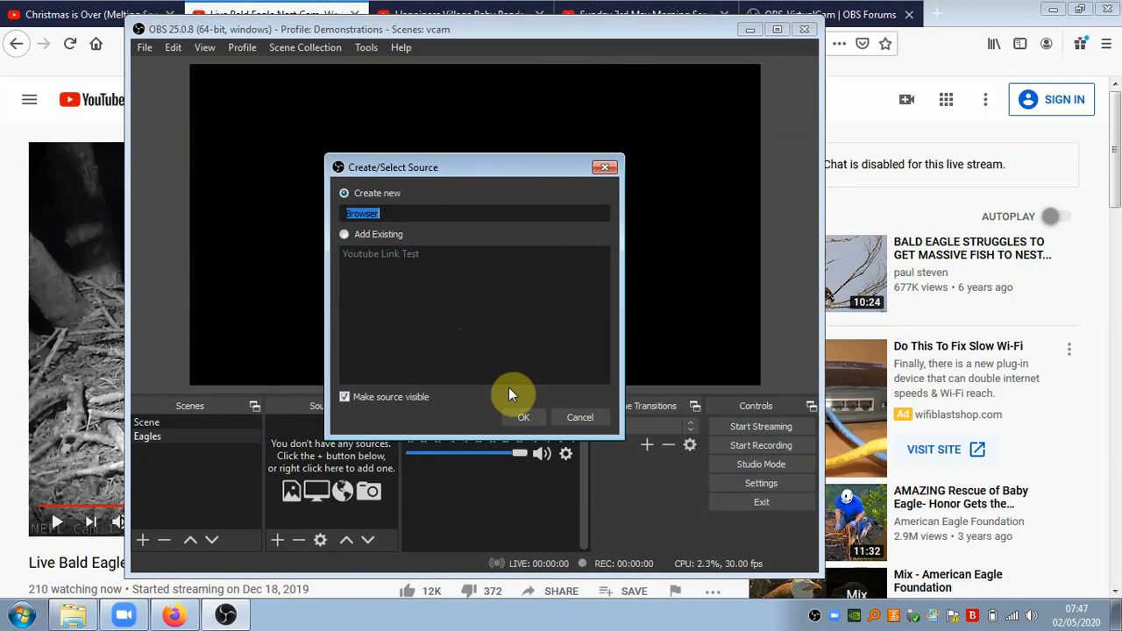
text(Youtube 2)
click(517, 417)
drag(411, 372, 244, 357)
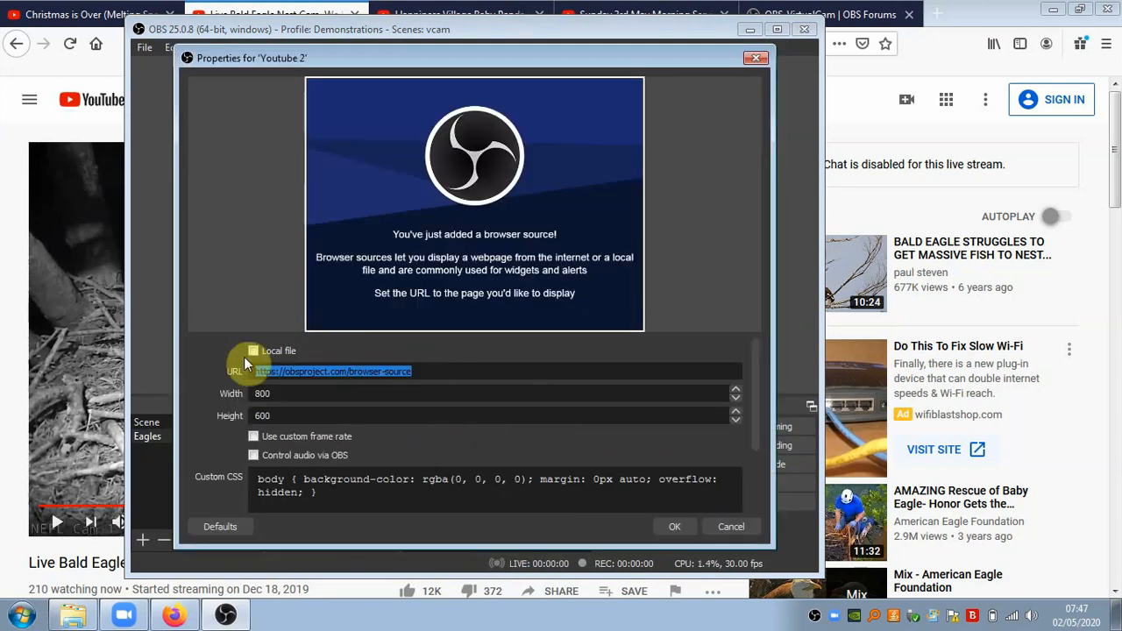
text(www.you)
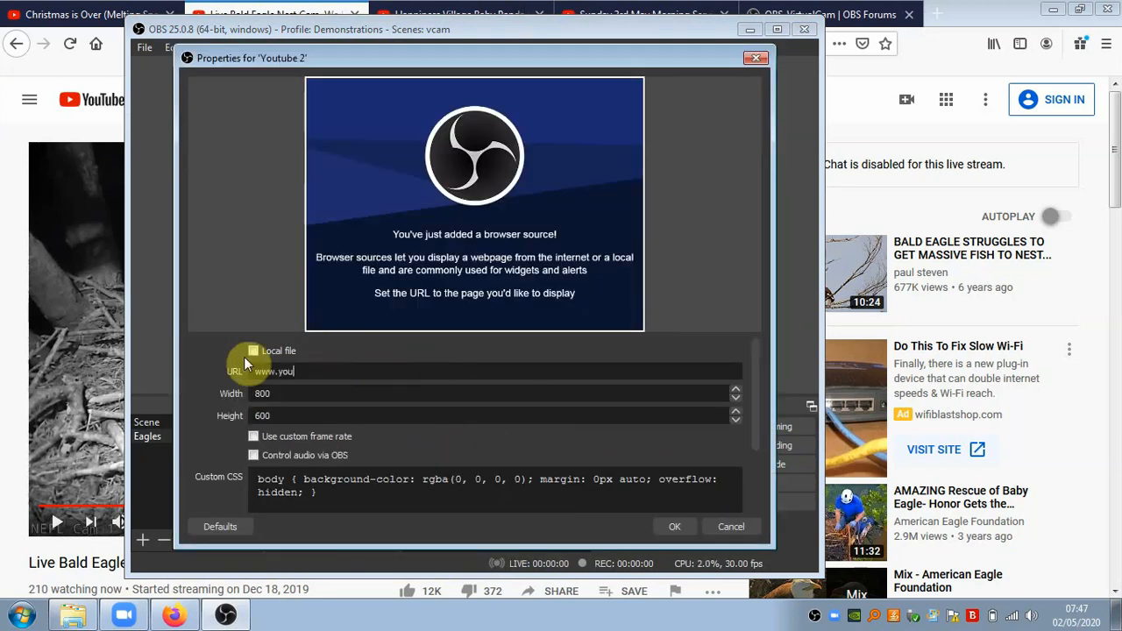
text(tube.com/embed/)
key(ctrl+v)
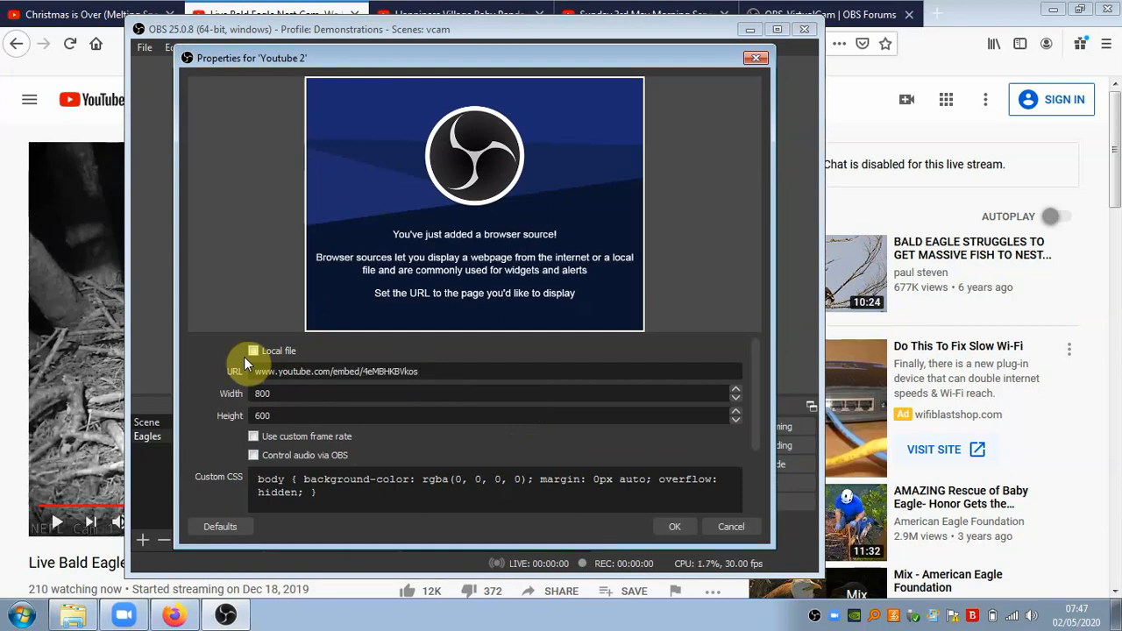
text(?autoplay=1&control=0)
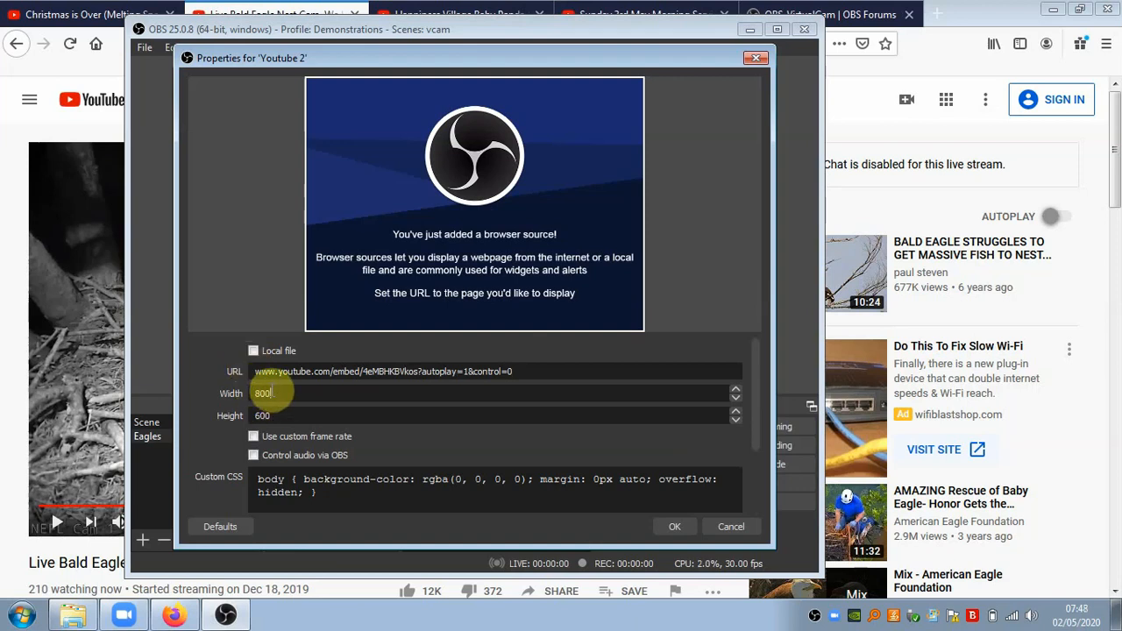
Set the Youtube 2 source to 1280 by 720, enable shutting it down when not visible, and accept its properties
drag(273, 391, 237, 383)
text(1280)
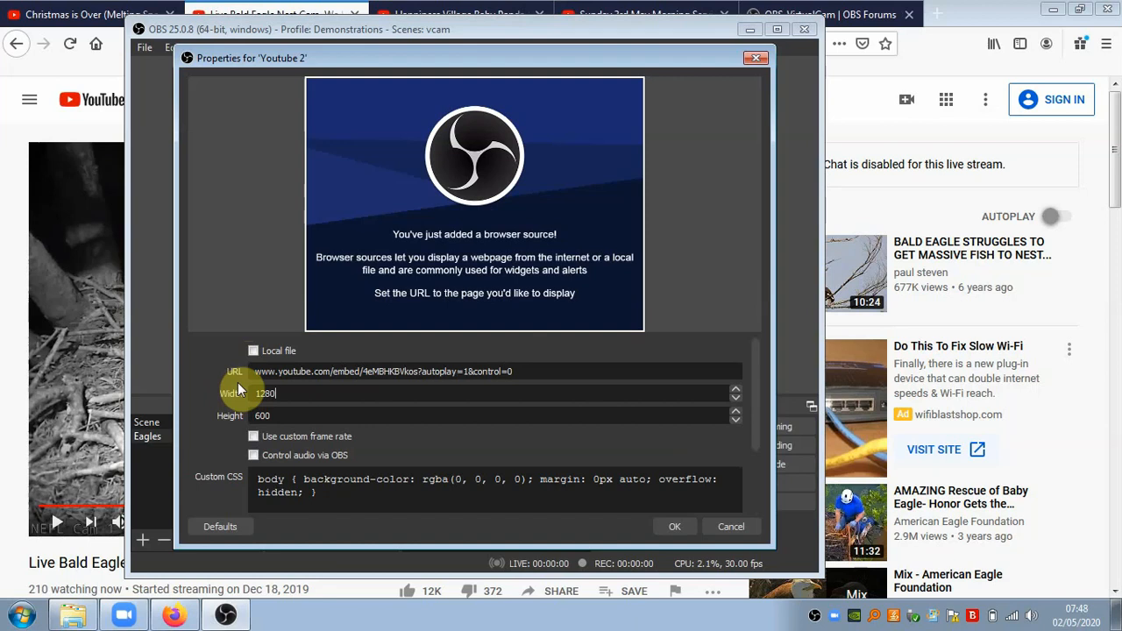
click(273, 414)
drag(222, 408, 204, 399)
text(720)
scroll(755, 370, down, 3)
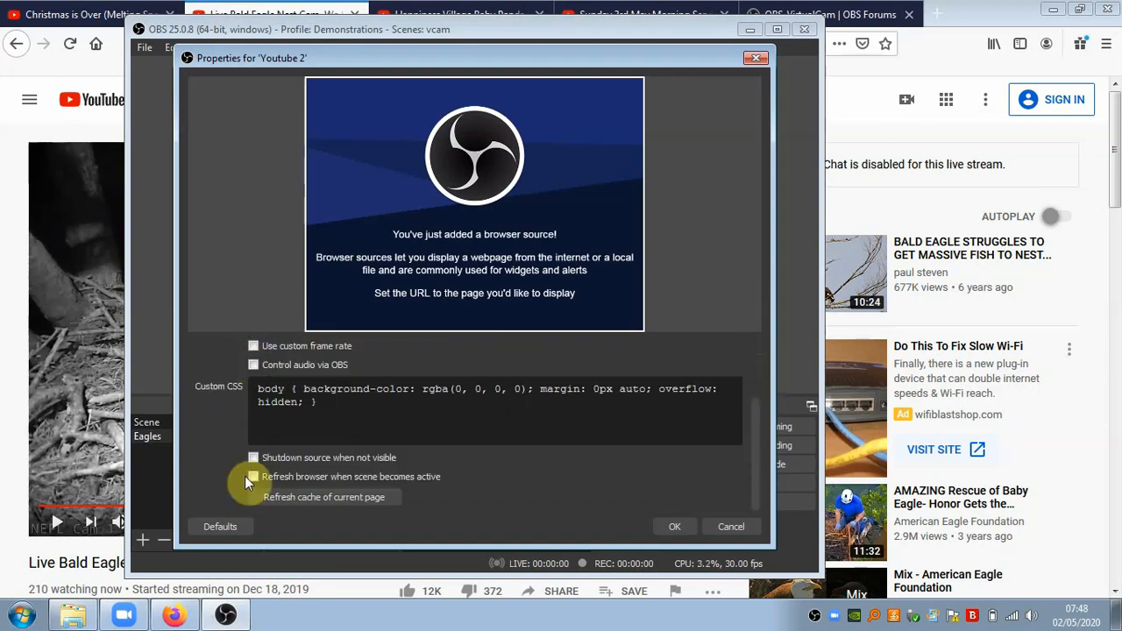
click(252, 456)
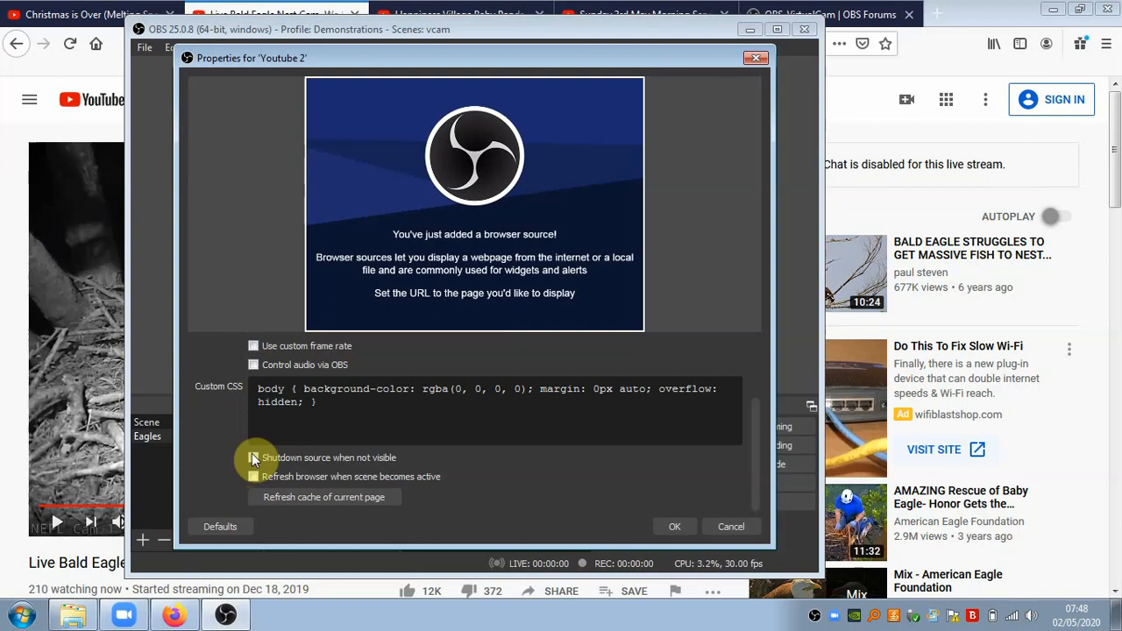
click(673, 527)
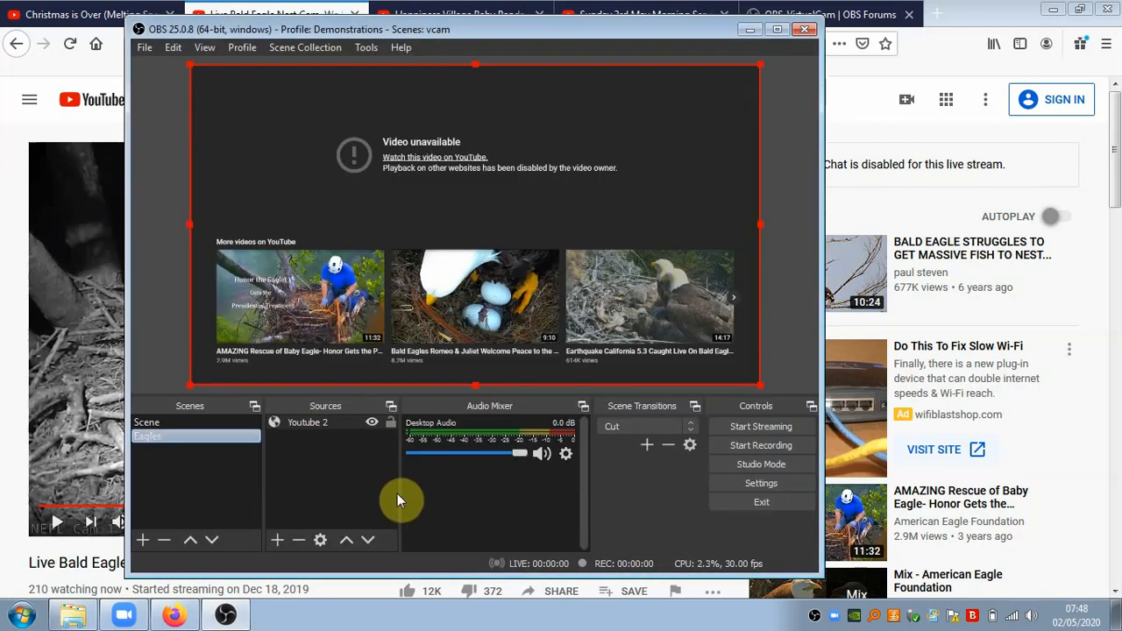
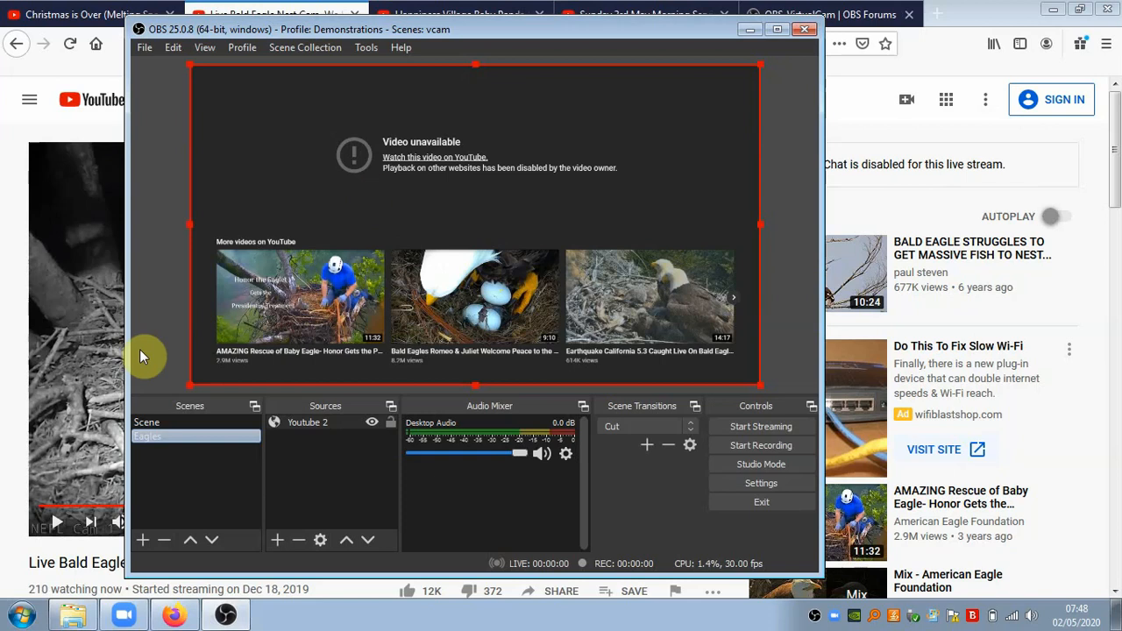
Switch to Firefox and look over the Live Bald Eagle Nest Cam page and its video details
click(16, 156)
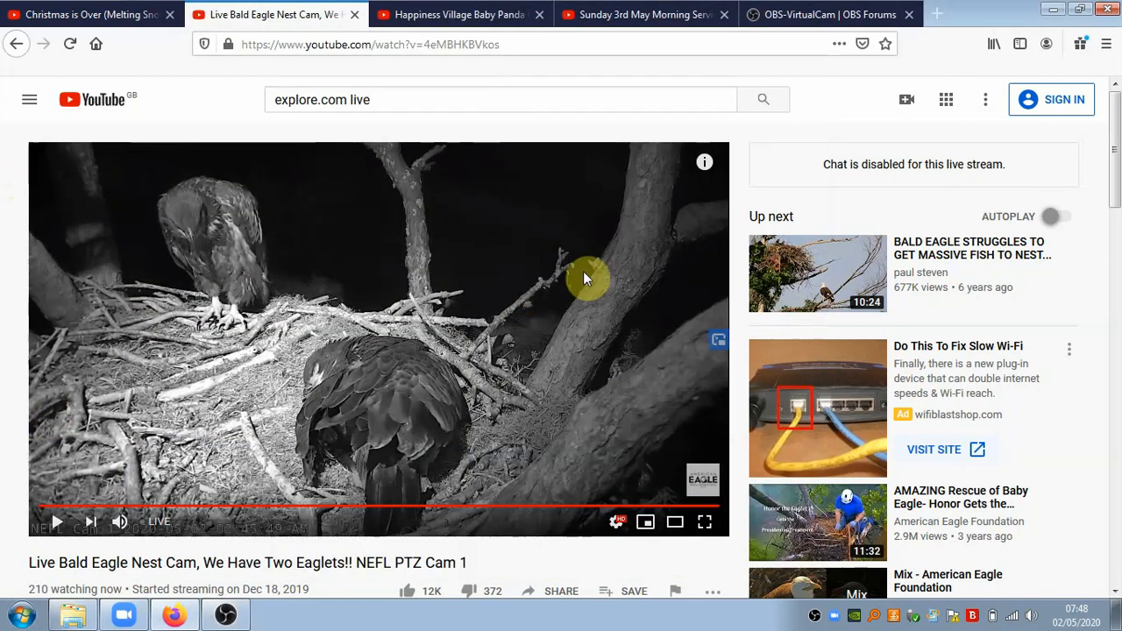
scroll(529, 326, down, 1)
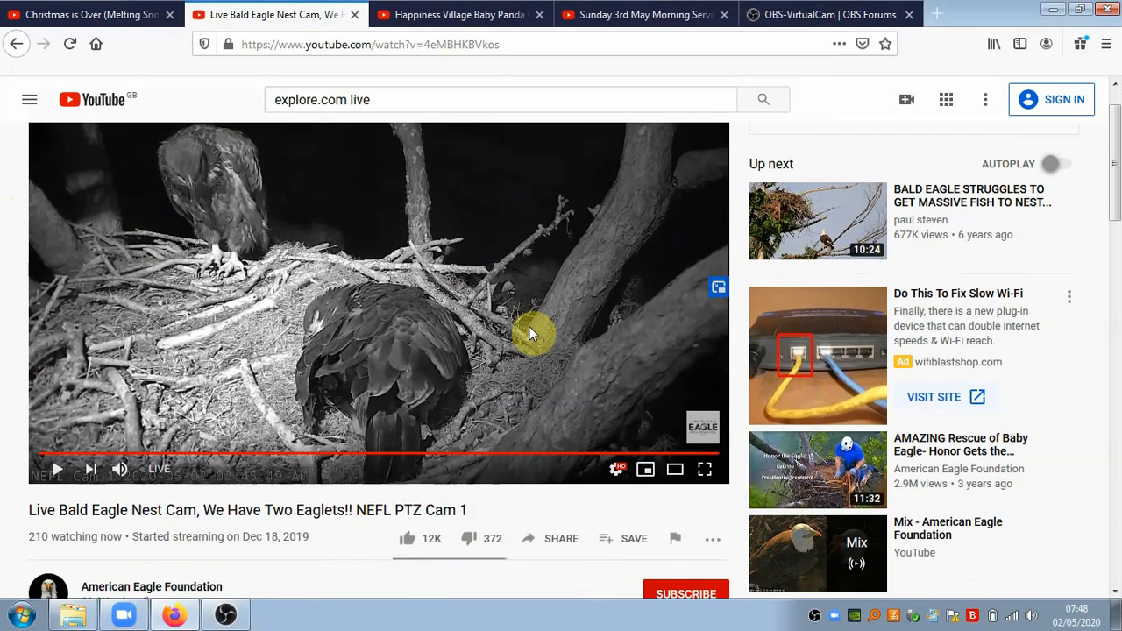
scroll(529, 325, down, 2)
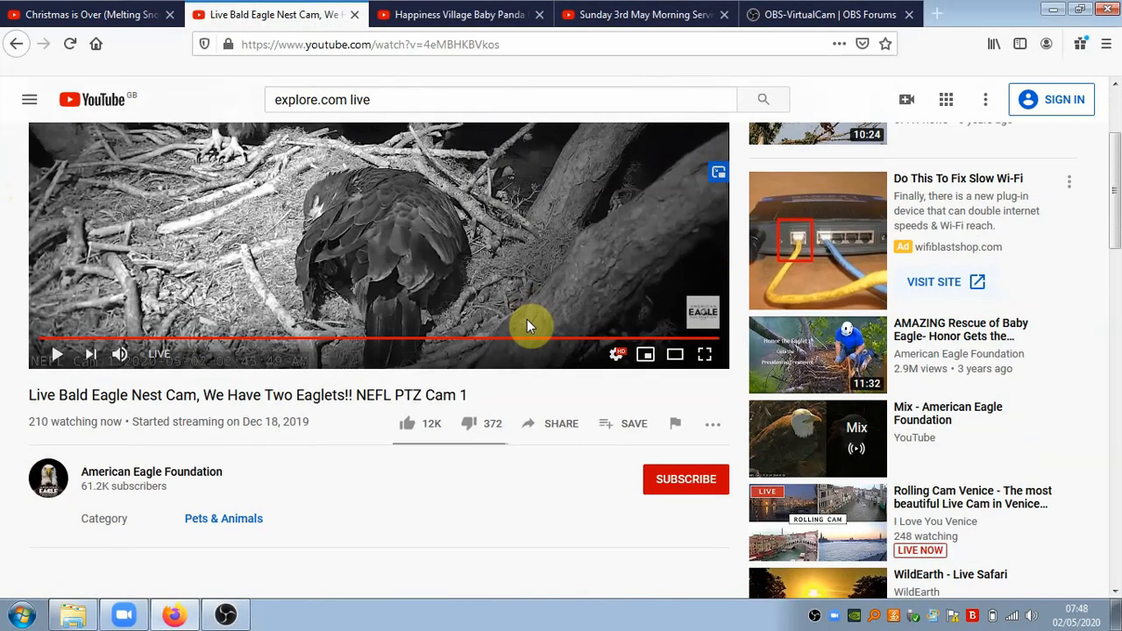
scroll(527, 325, up, 3)
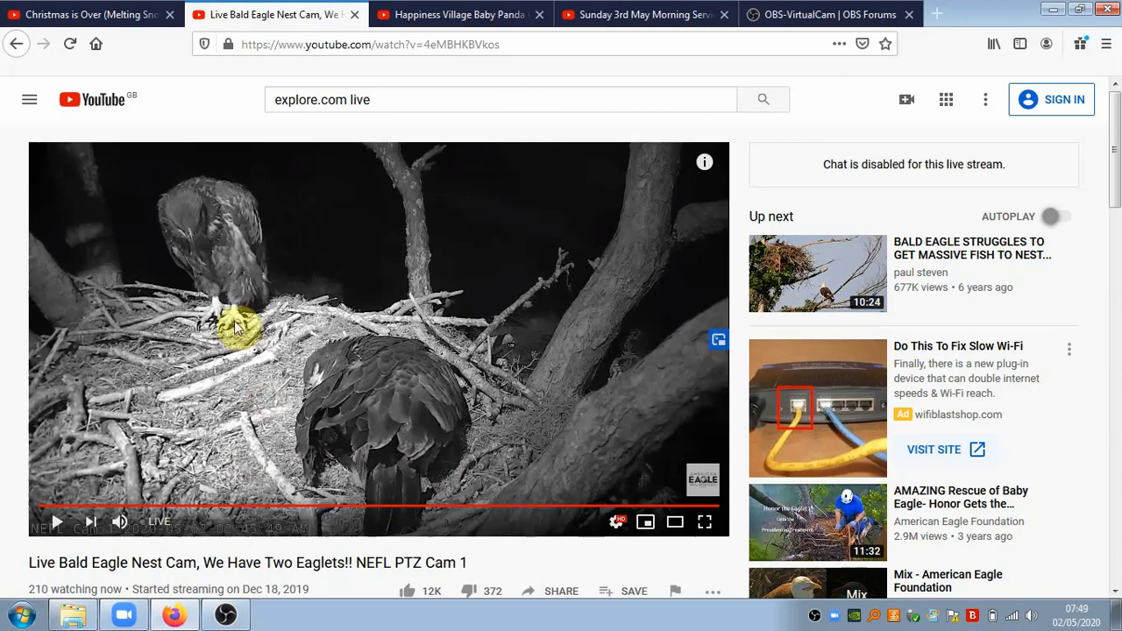
scroll(105, 289, down, 3)
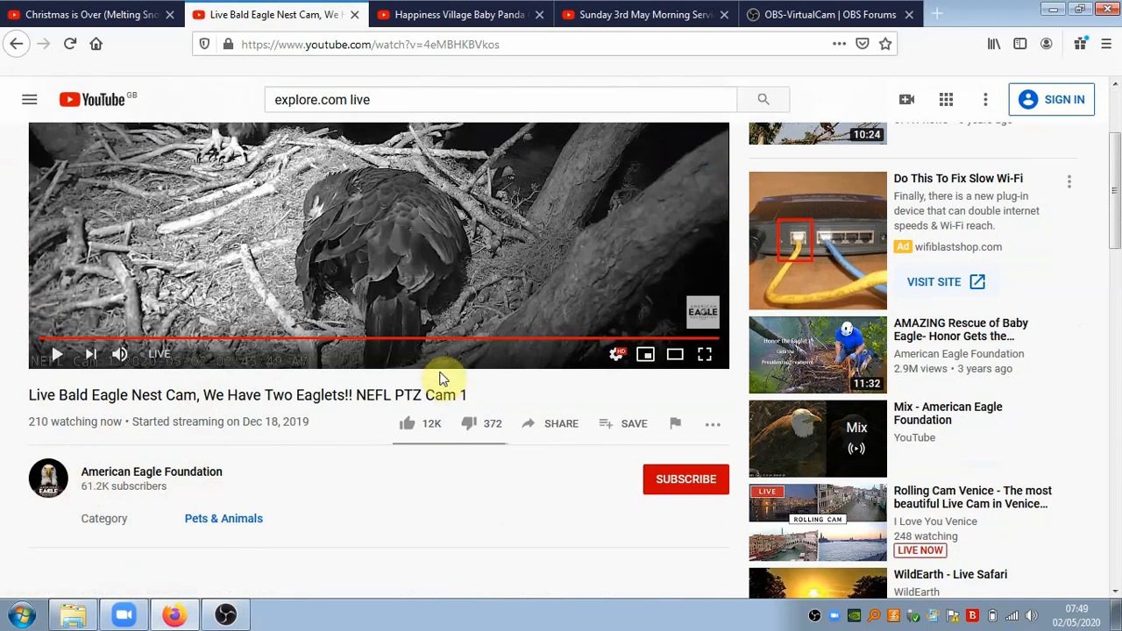
scroll(368, 383, up, 2)
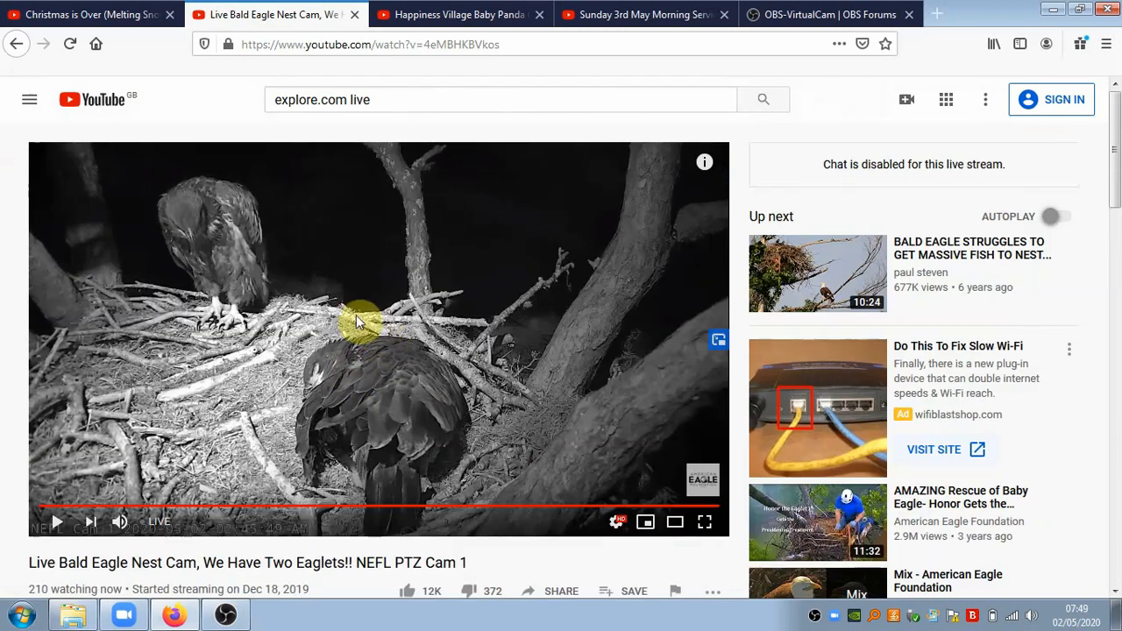
Copy the video ID ePz4BVtUrgk from the Happiness Village Baby Panda Garden page's address and return to OBS
click(443, 14)
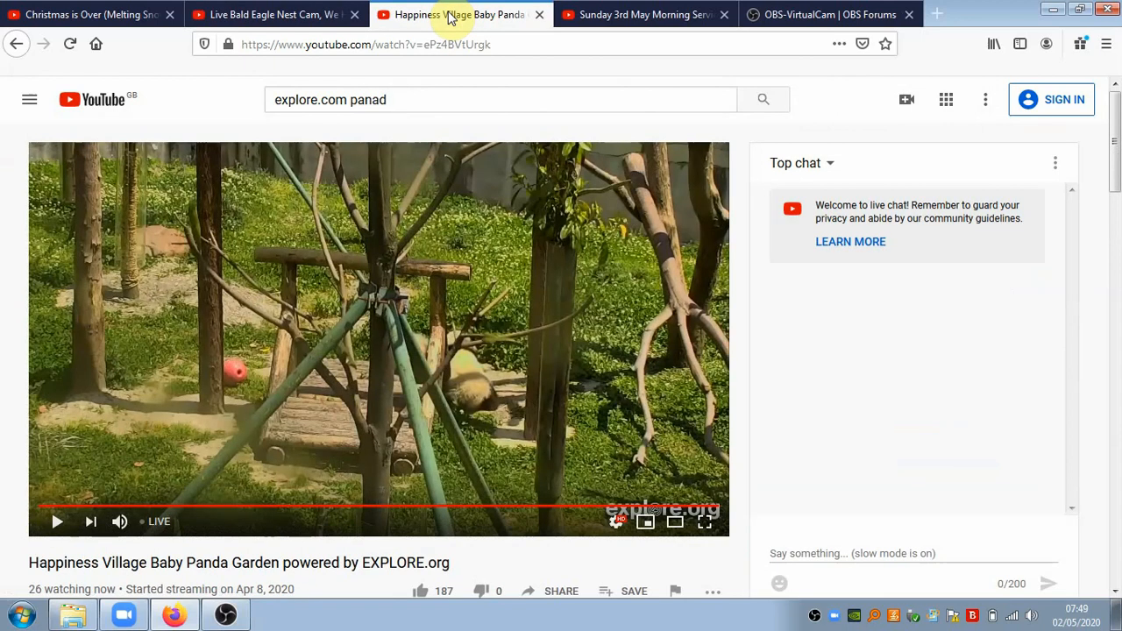
drag(492, 44, 428, 44)
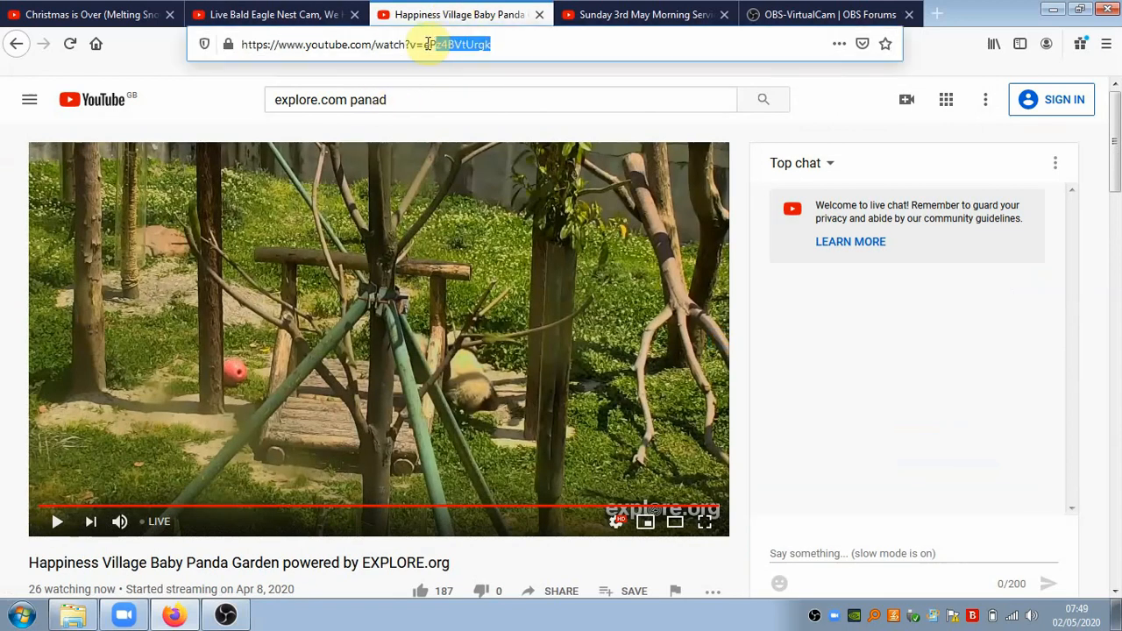
click(508, 44)
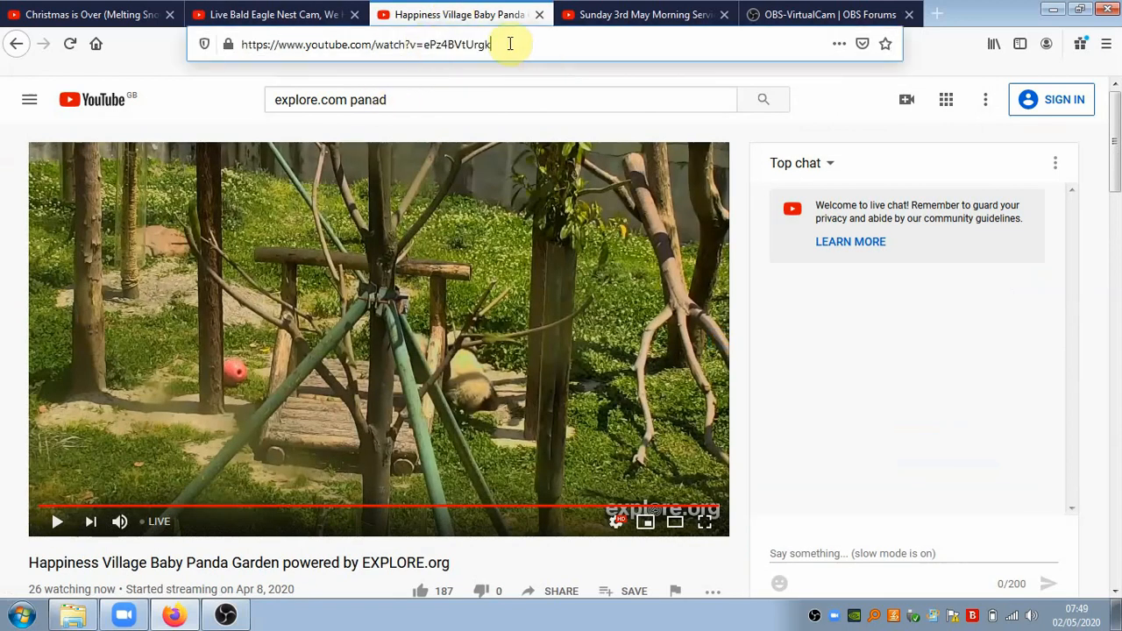
click(174, 615)
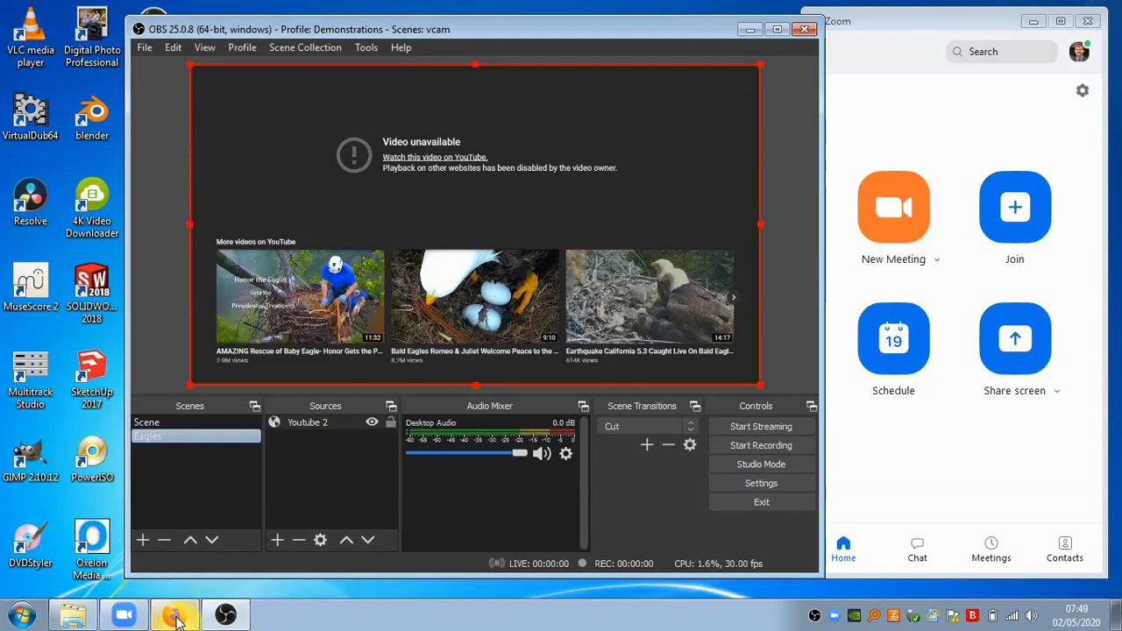
Add a new scene named Scene 3
click(141, 539)
click(318, 312)
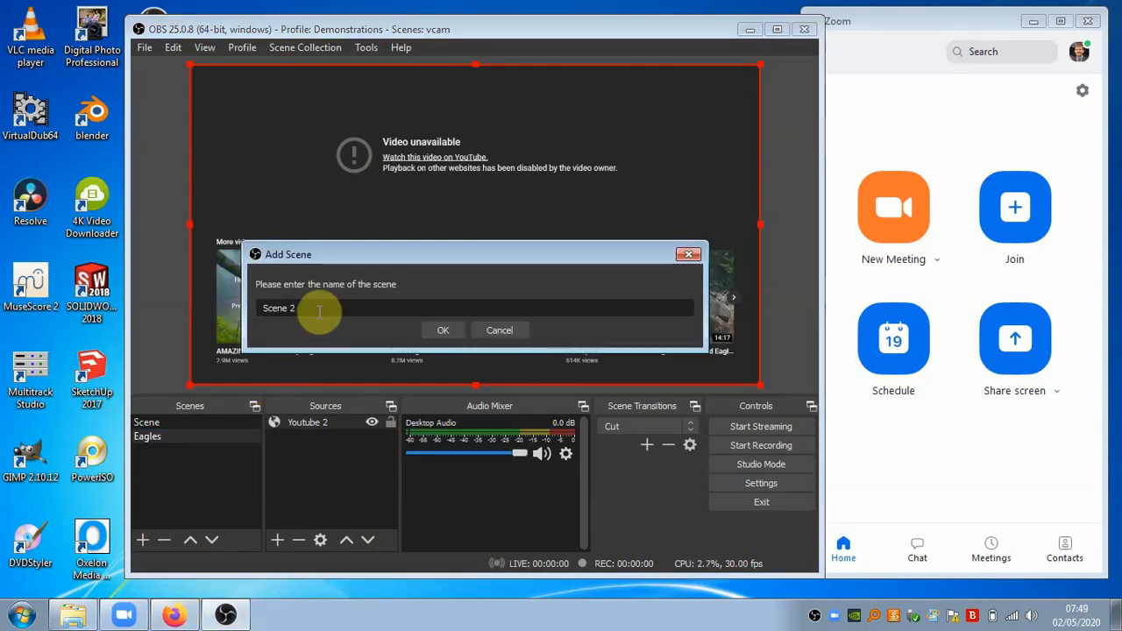
key(BackSpace)
text(3)
click(440, 327)
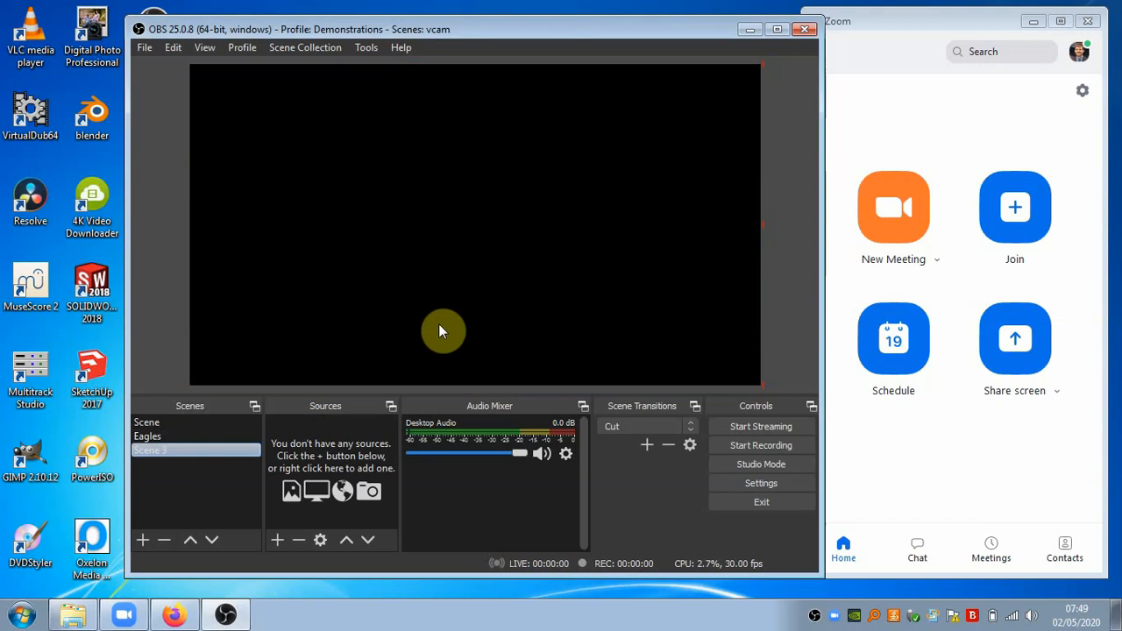
Rename the new Scene 3 as Pandas
right_click(163, 451)
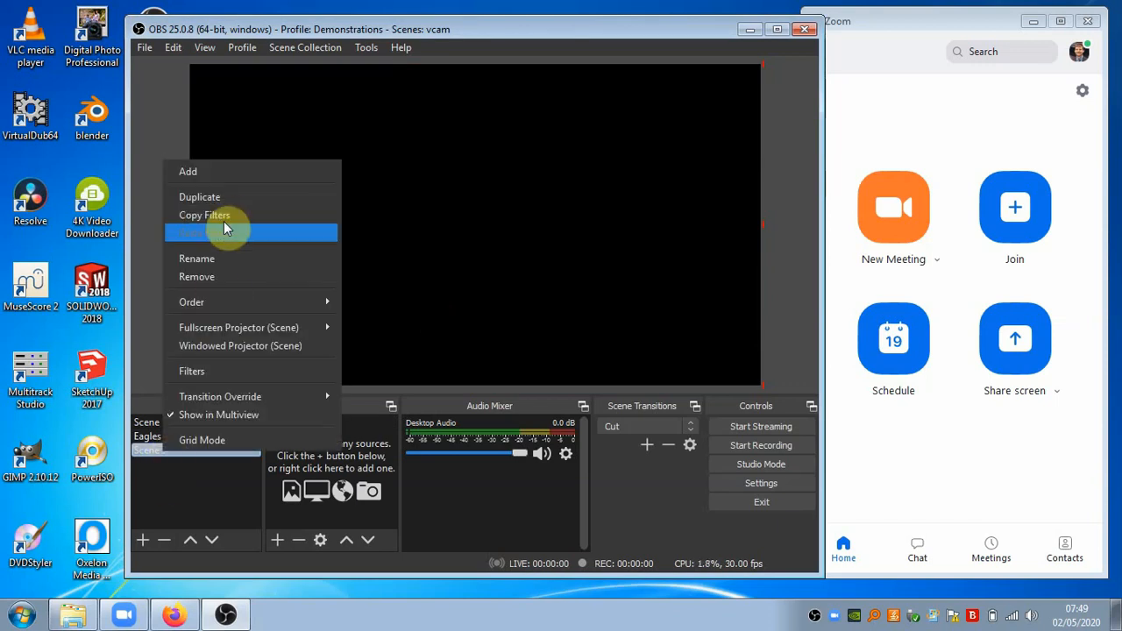
click(220, 255)
text(Pandas)
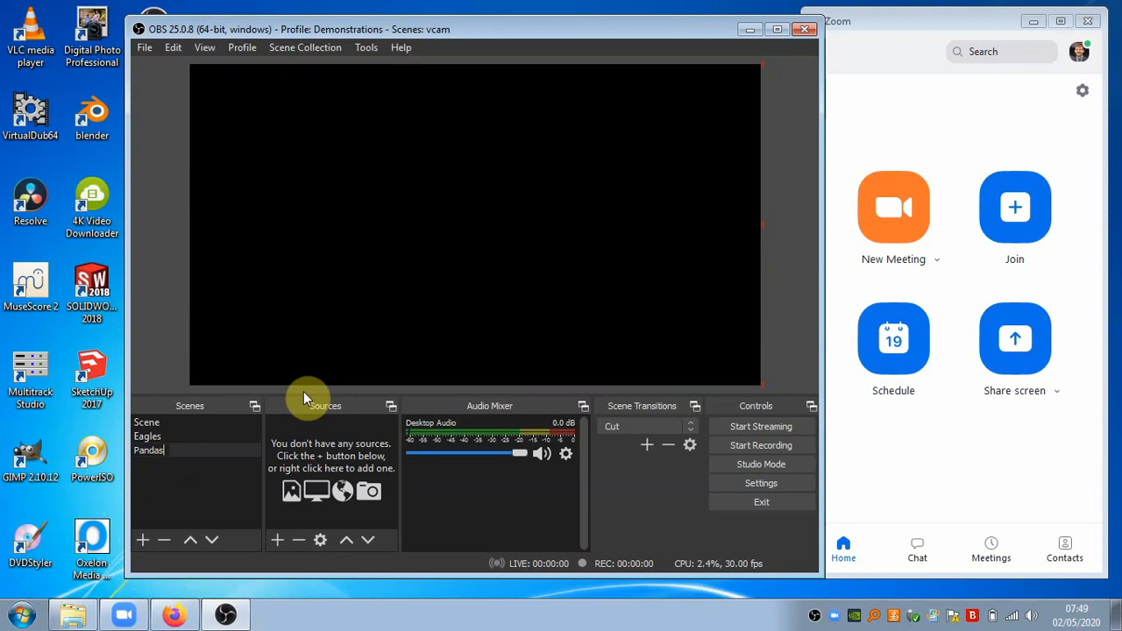
key(Return)
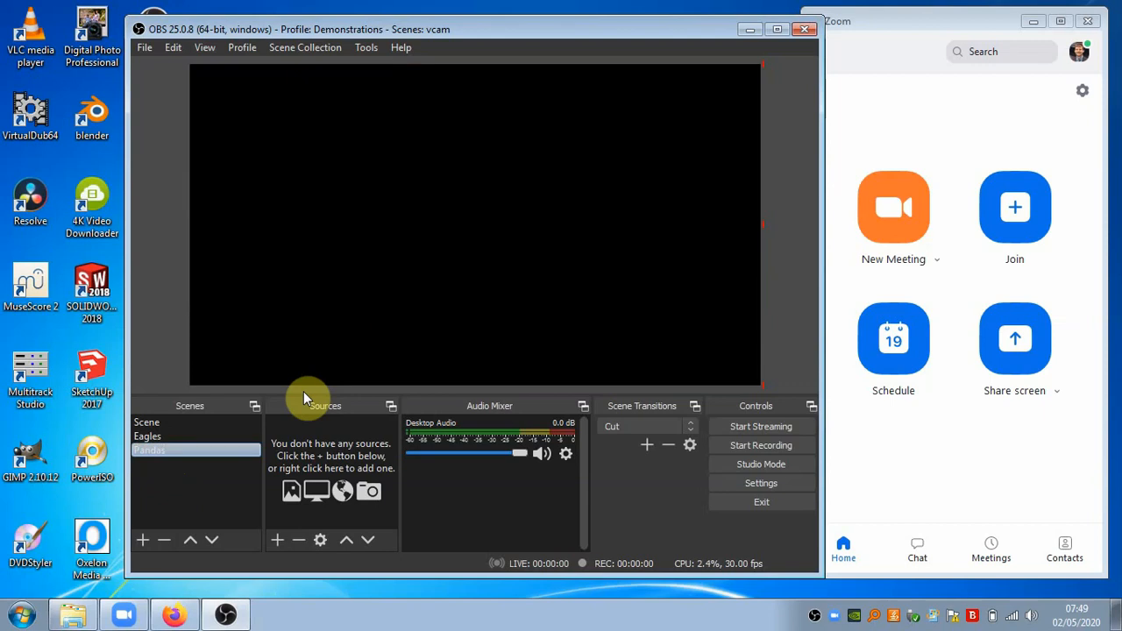
Create a new Browser source named Youtube 3 in the Pandas scene
click(278, 538)
click(314, 275)
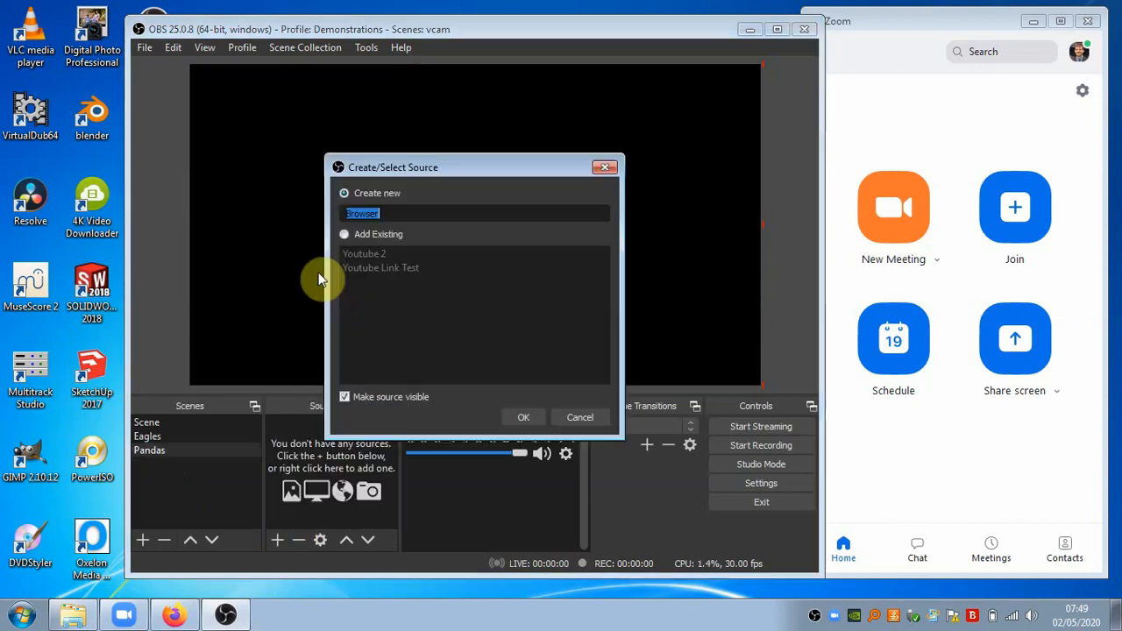
text(Youtube 3)
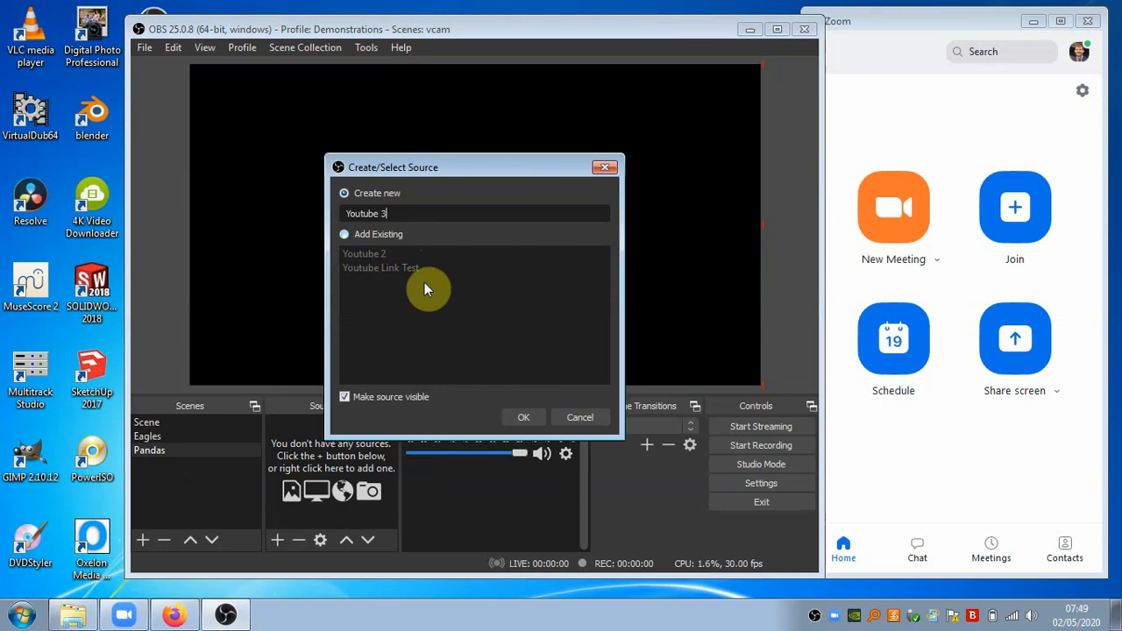
key(Return)
Set the Youtube 3 source's URL to youtube.com/embed/ePz4BVtUrgk
drag(425, 371, 236, 372)
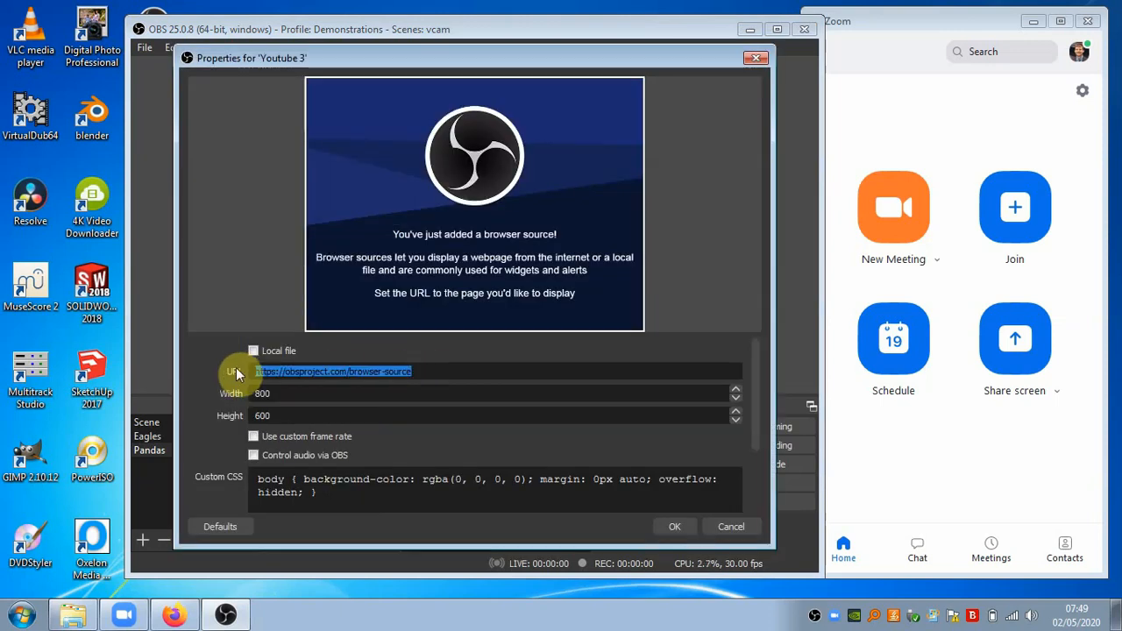
text(youtube.com)
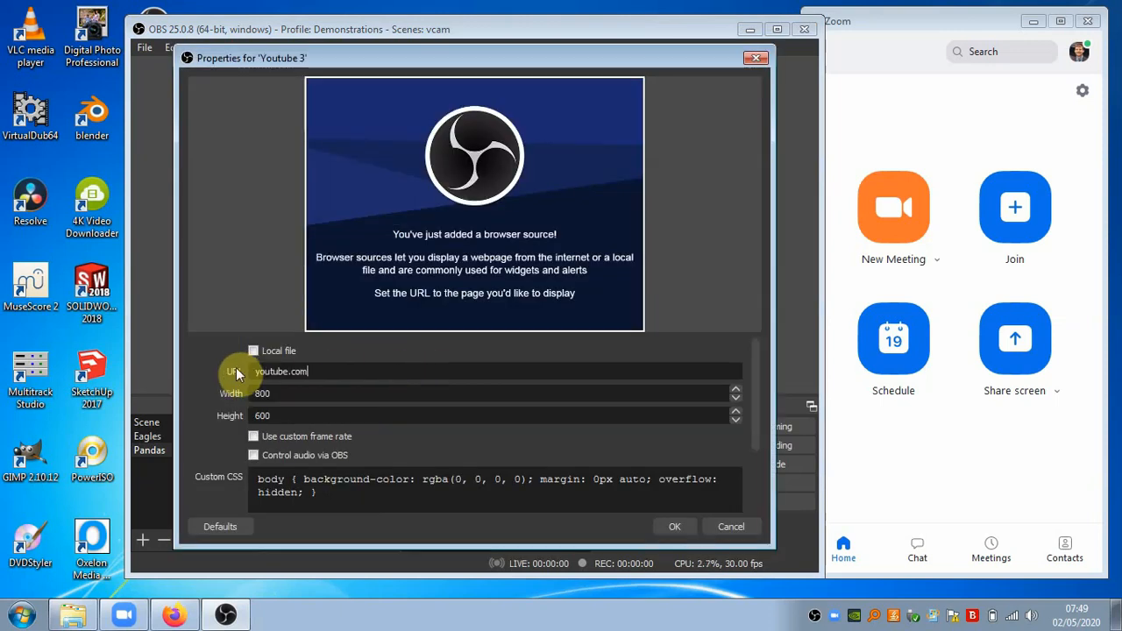
text(/embed/)
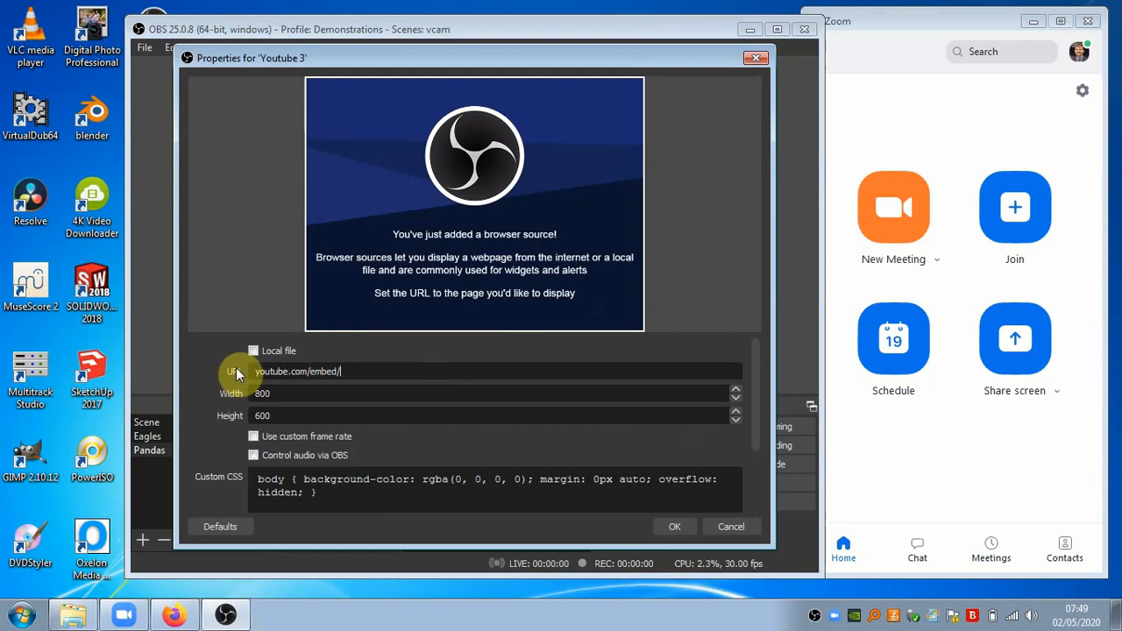
text(ePz4BVtUrgk)
Set the Youtube 3 source to 1280 by 720, enable shutdown when not visible and refresh when the scene becomes active, and accept
double_click(288, 393)
text(1280)
key(Tab)
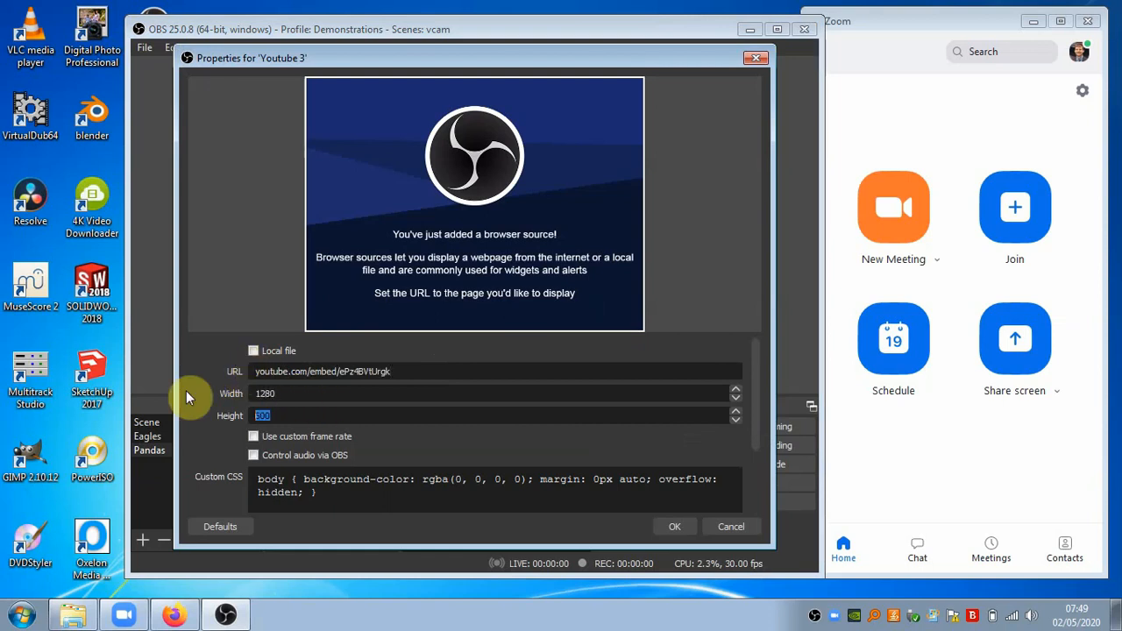
text(720)
scroll(753, 368, down, 3)
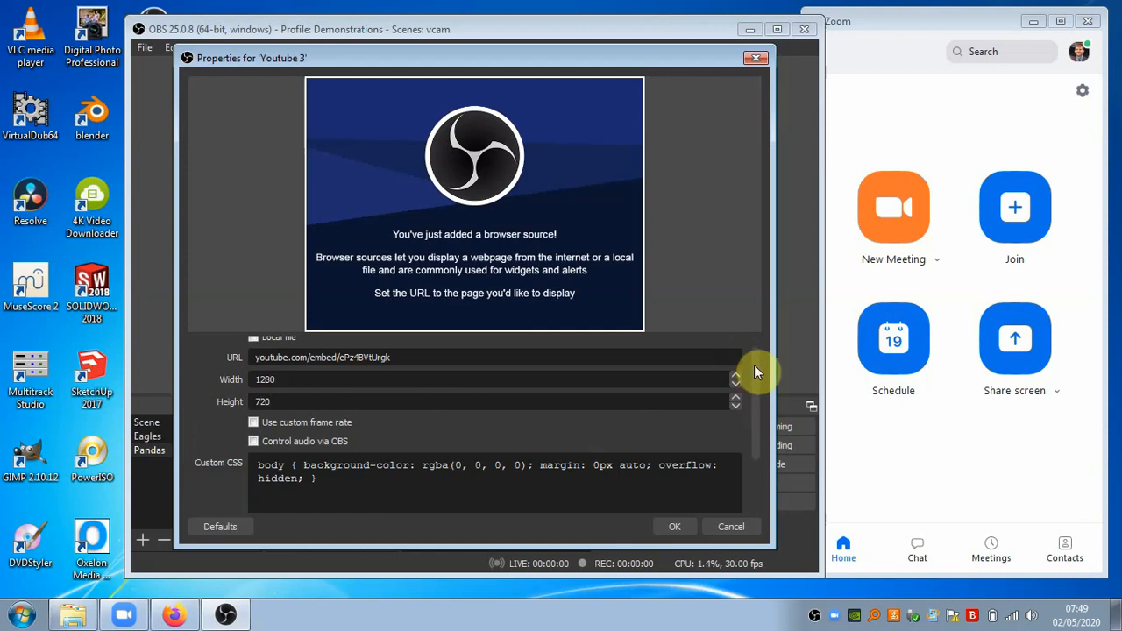
click(254, 457)
click(254, 476)
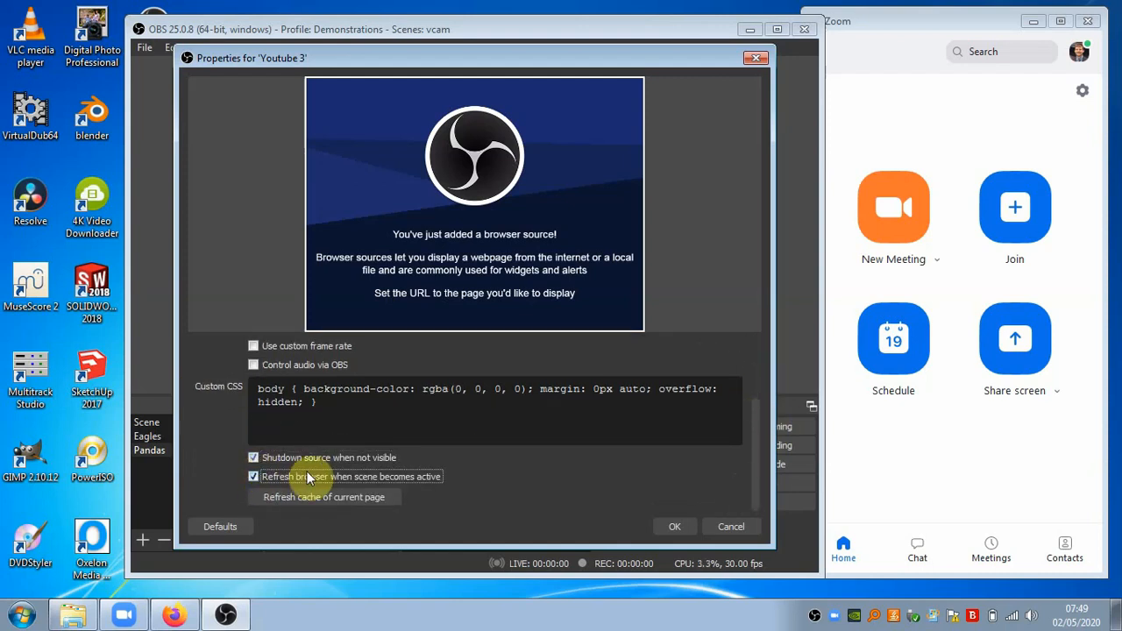
click(678, 525)
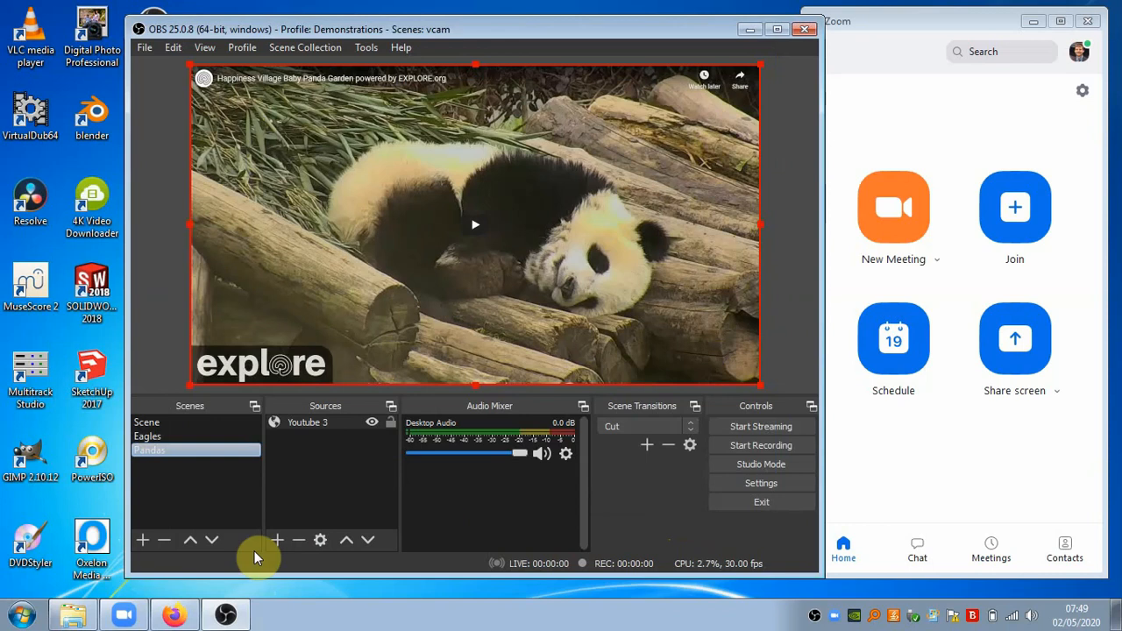
Reopen the Youtube 3 source's properties and append ?autoplay=1 to its URL
double_click(317, 422)
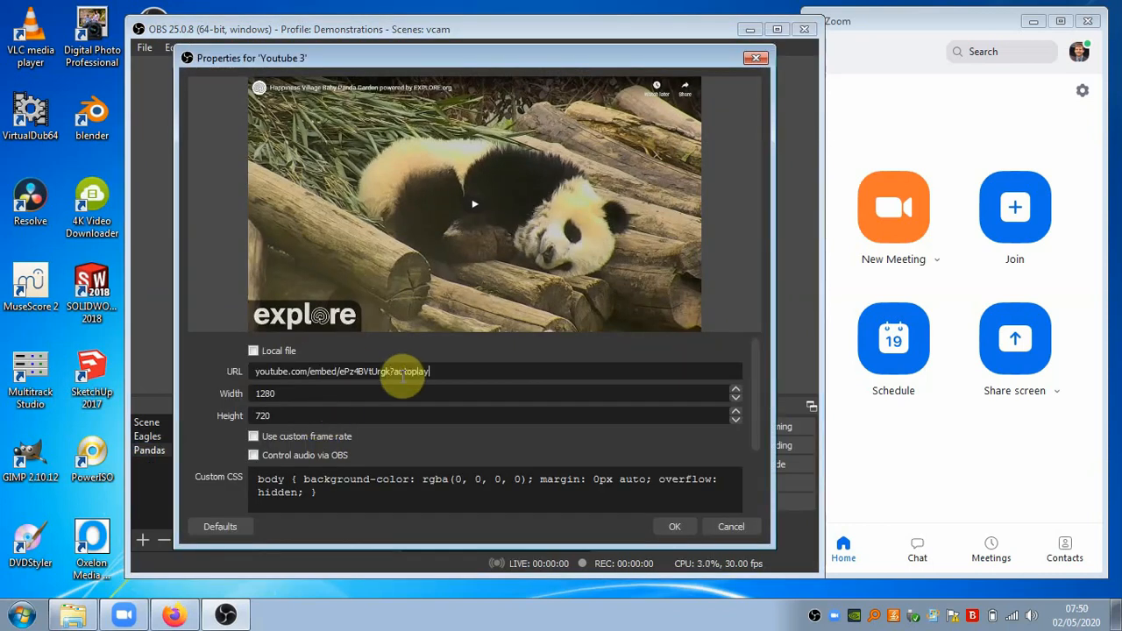
text(=1)
click(677, 525)
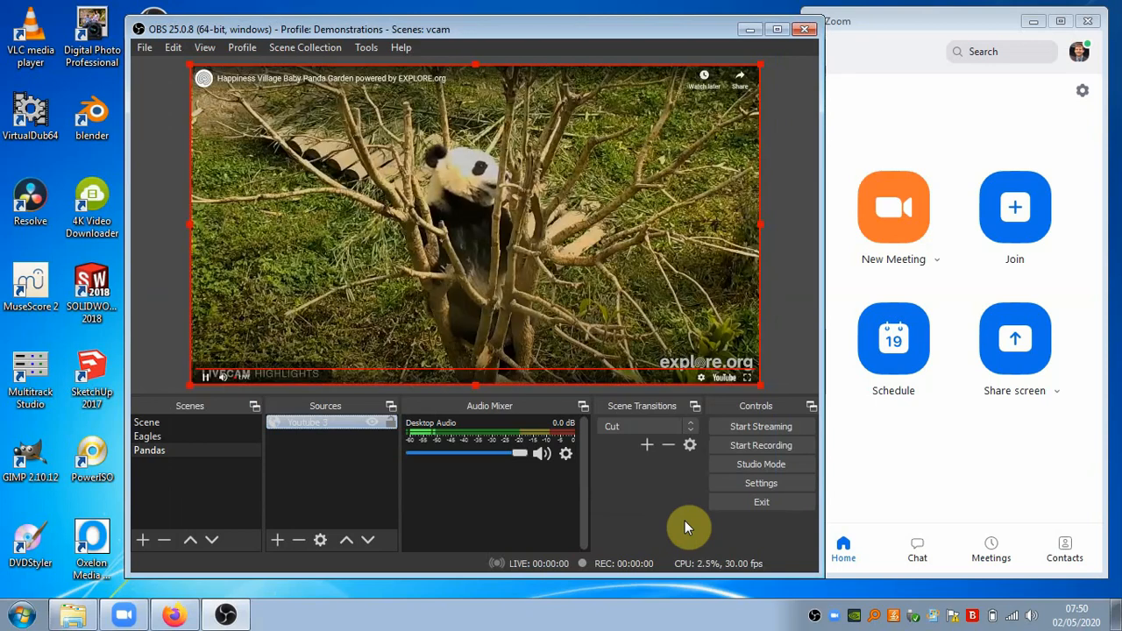
Add a new scene named Blank to the scene collection
click(781, 292)
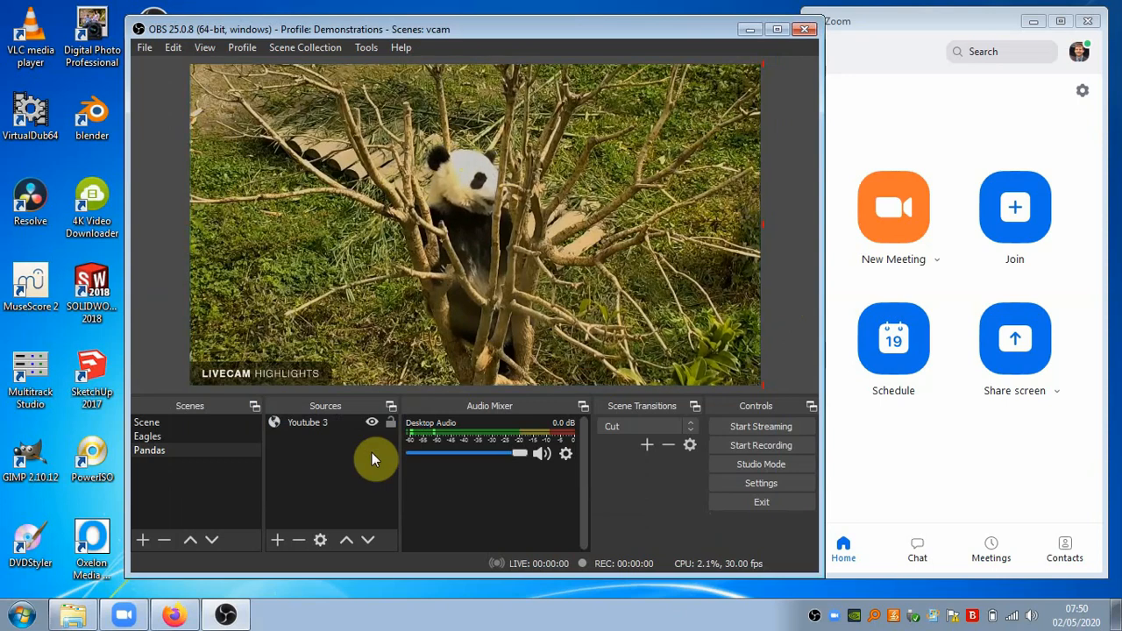
click(171, 472)
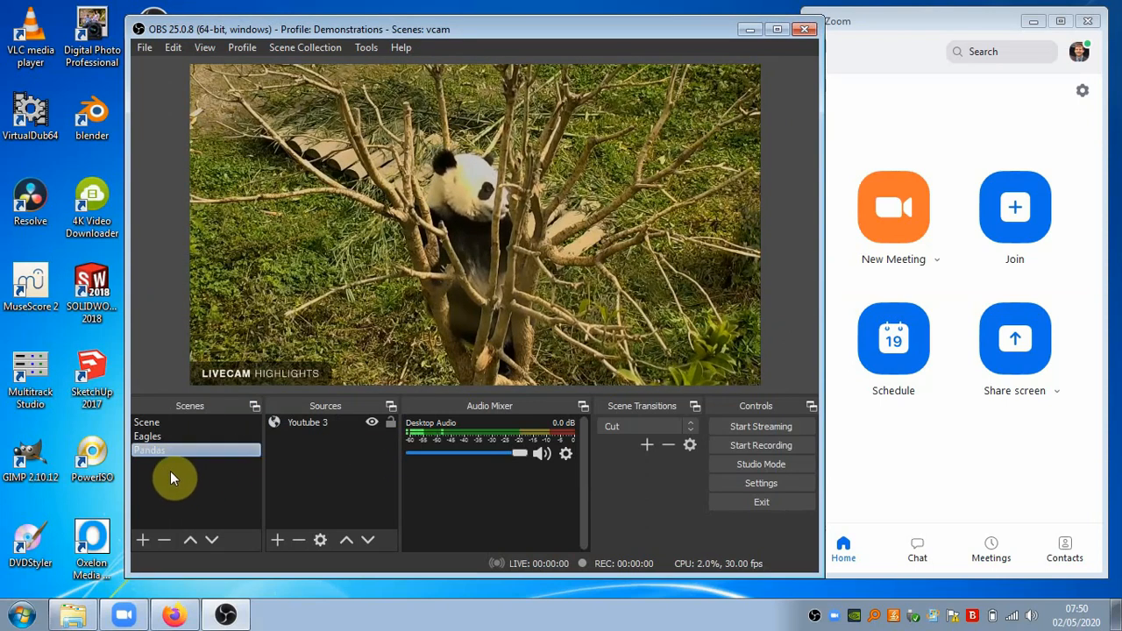
click(144, 538)
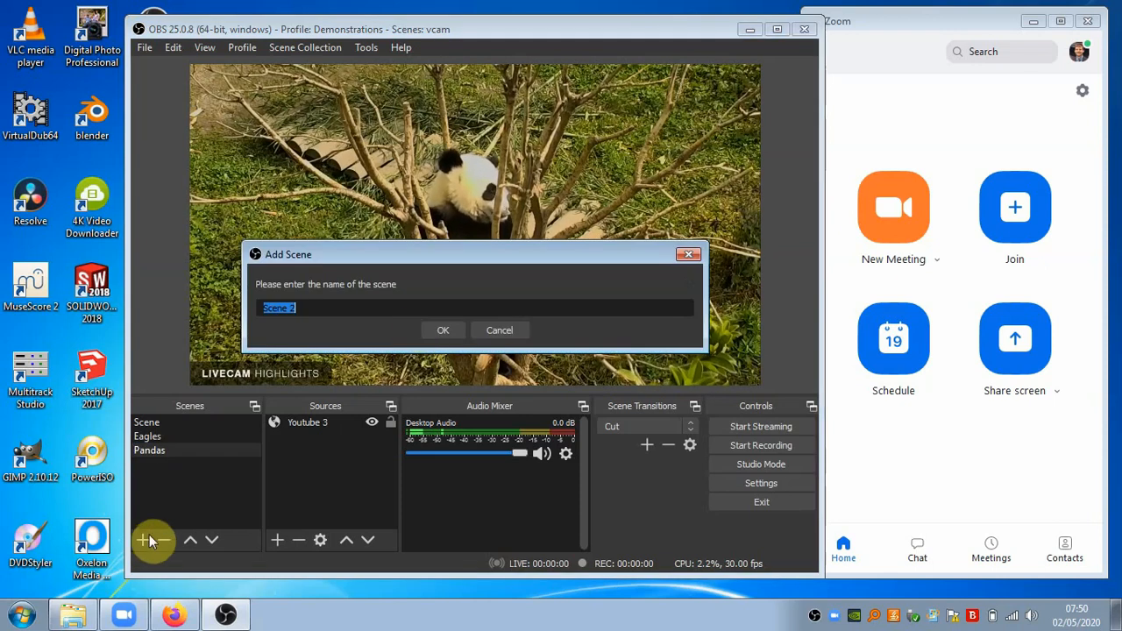
text(Blank)
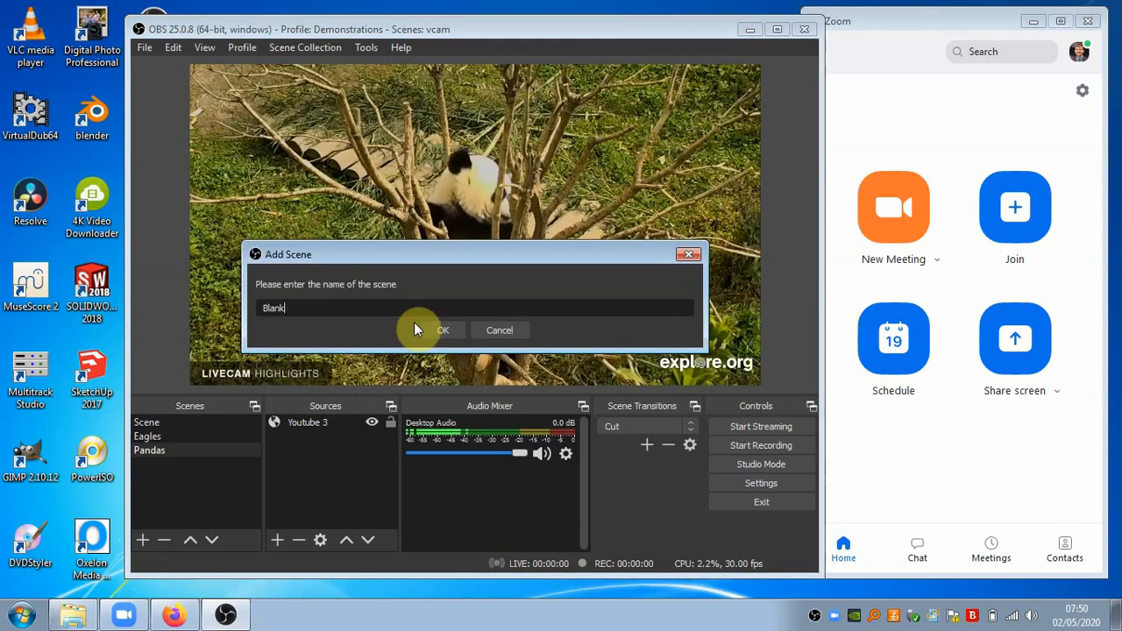
click(444, 330)
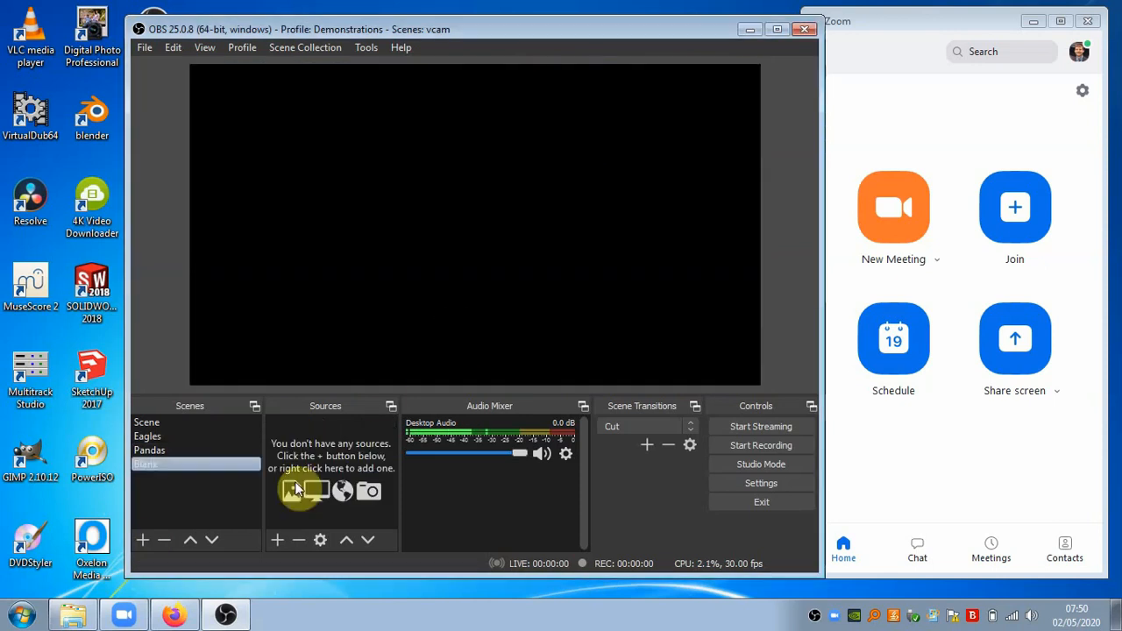
Create a new Color Source named White in the Blank scene
click(277, 541)
click(338, 291)
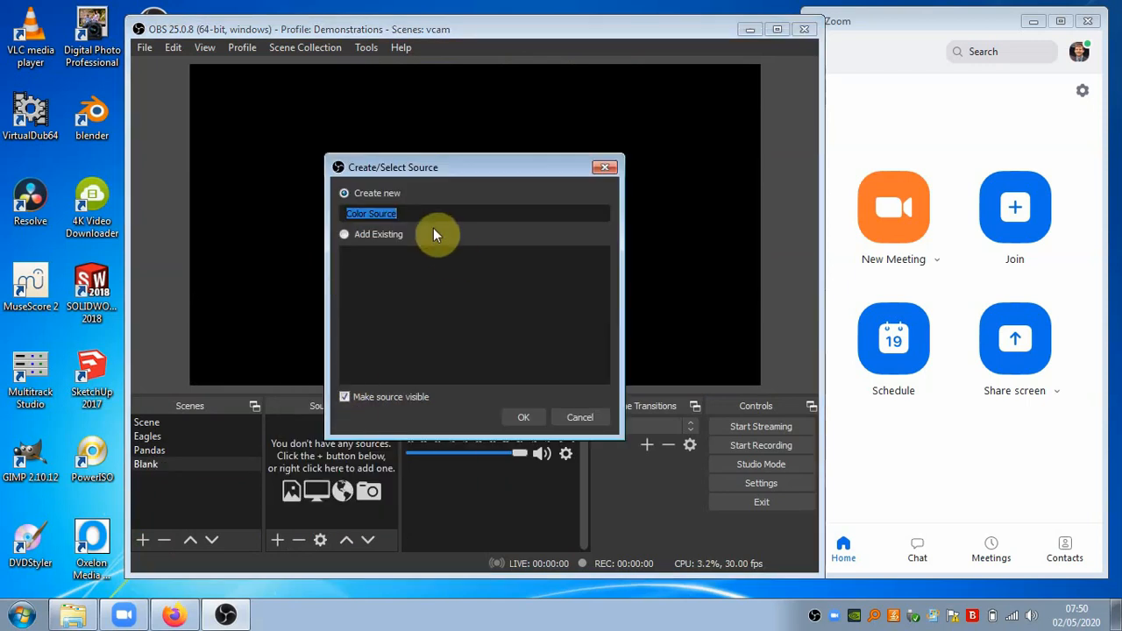
text(White)
click(540, 417)
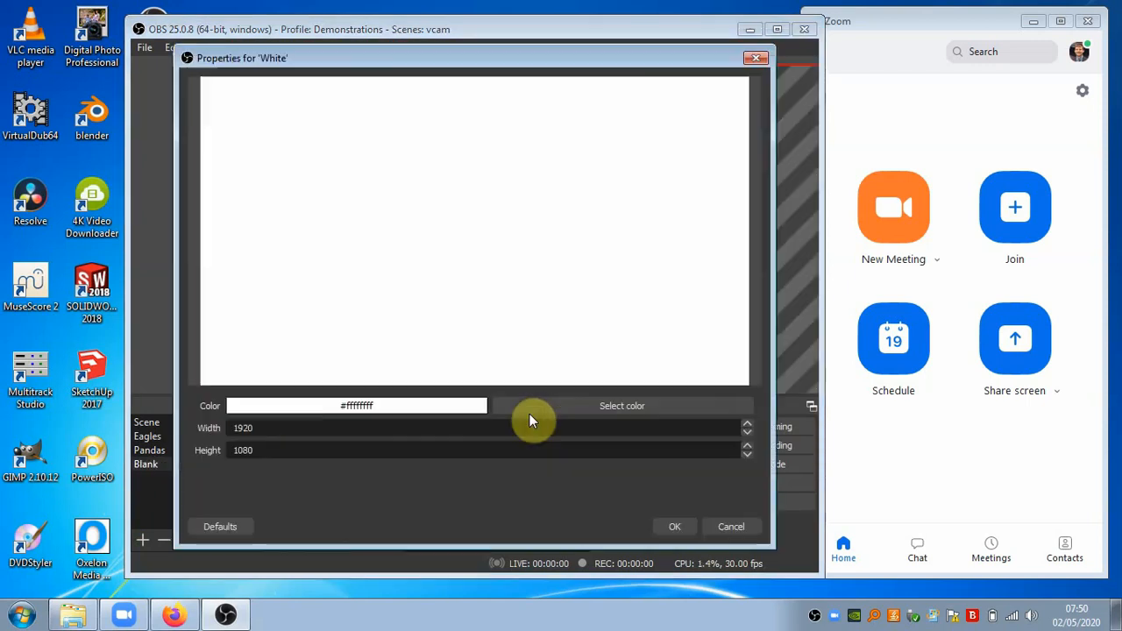
Set the White source's color to the basic yellow (#ffffff00) and accept its properties
click(618, 419)
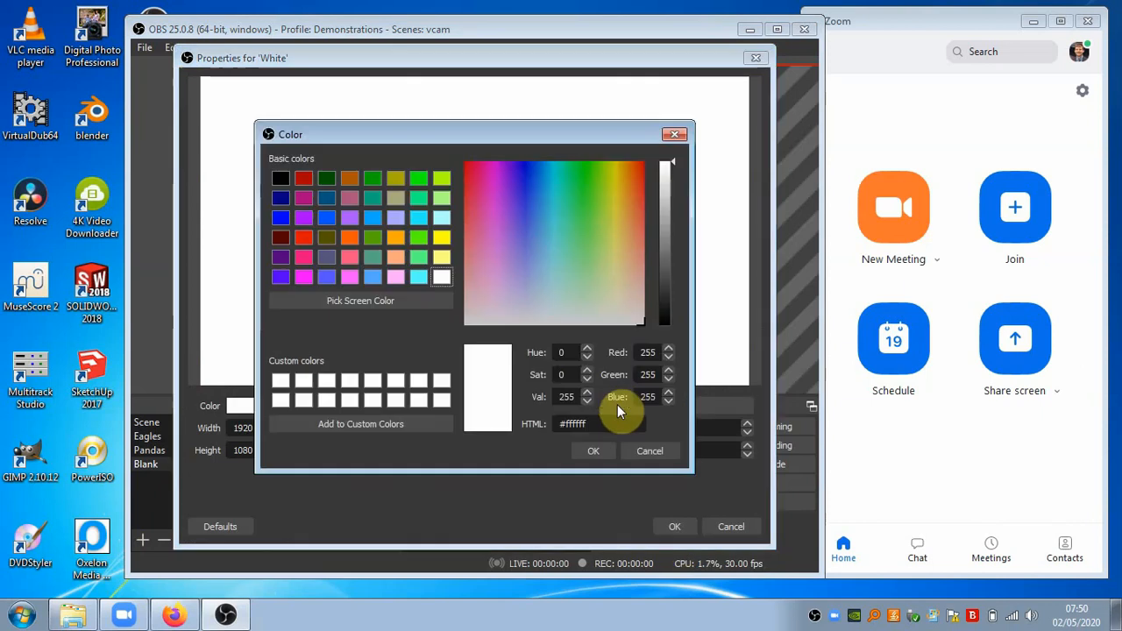
click(442, 235)
click(593, 450)
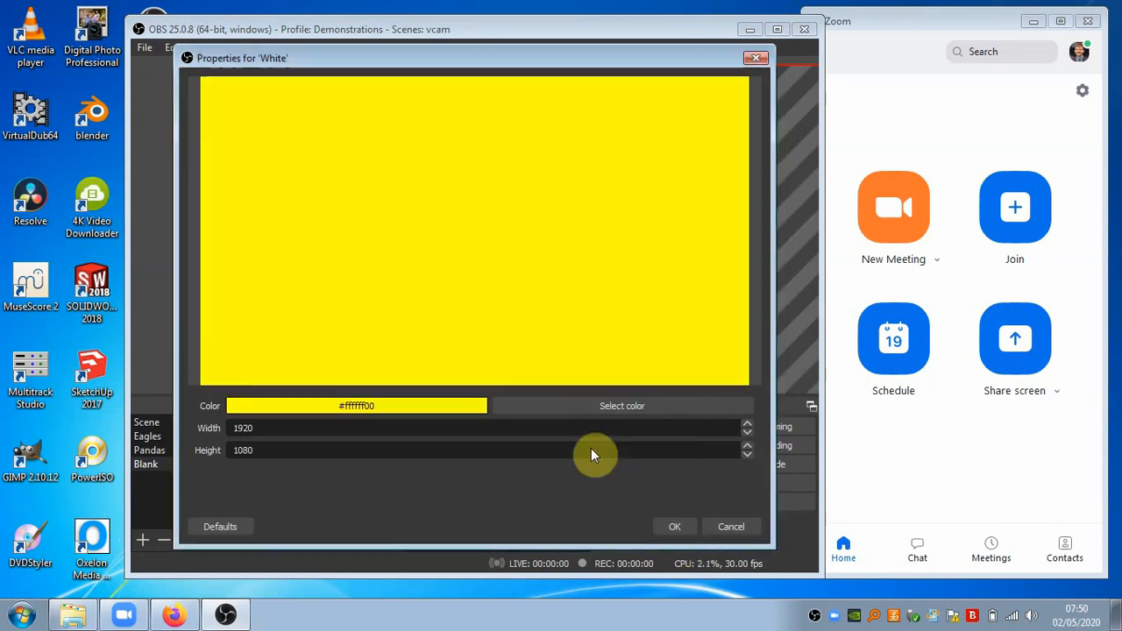
click(666, 524)
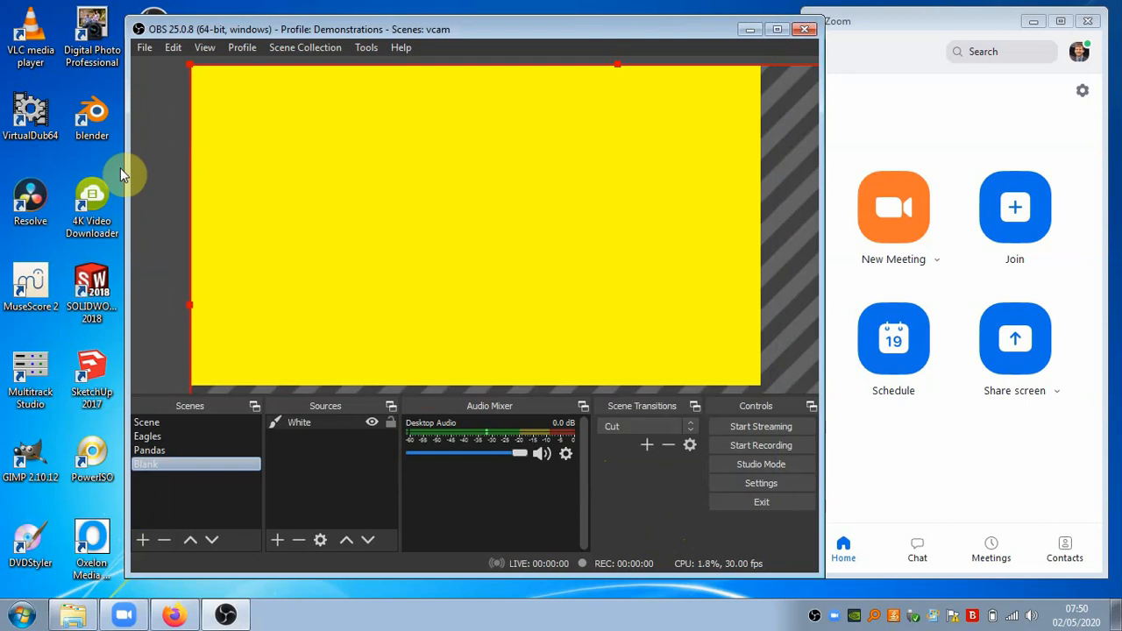
Rename the White color source in the Blank scene to Yellow
click(280, 519)
click(305, 423)
right_click(306, 424)
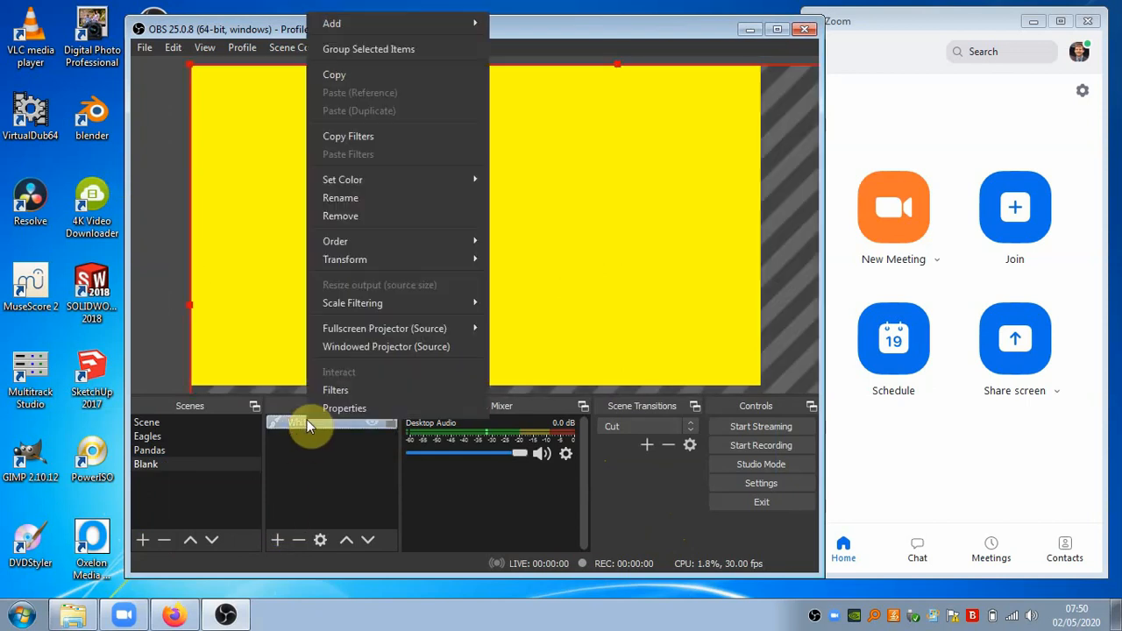
click(350, 200)
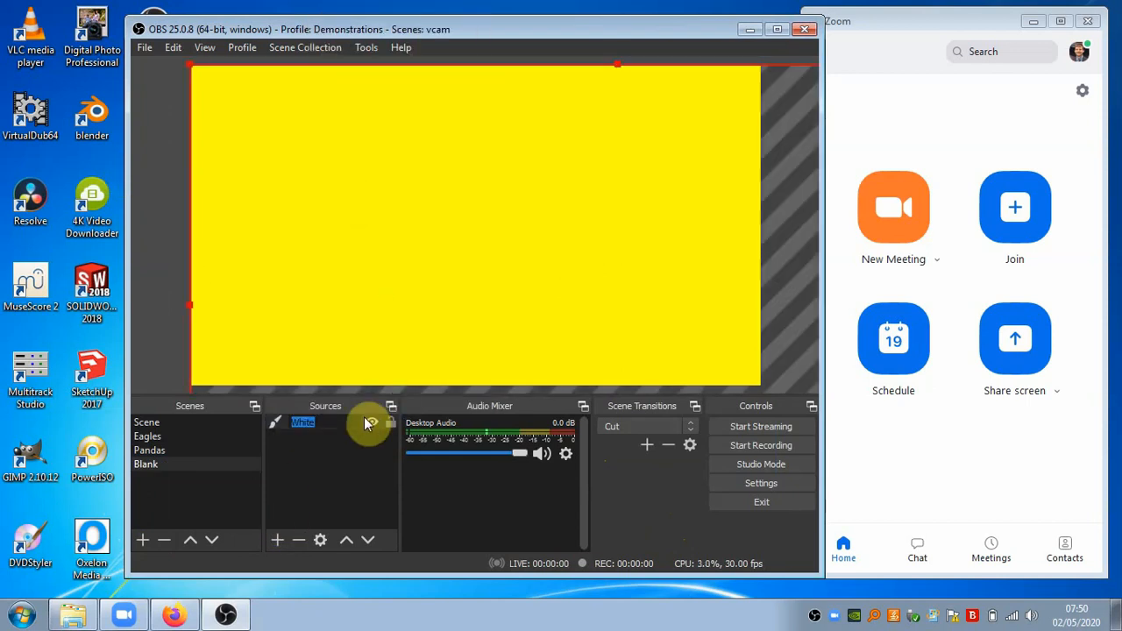
text(Yellow)
key(Return)
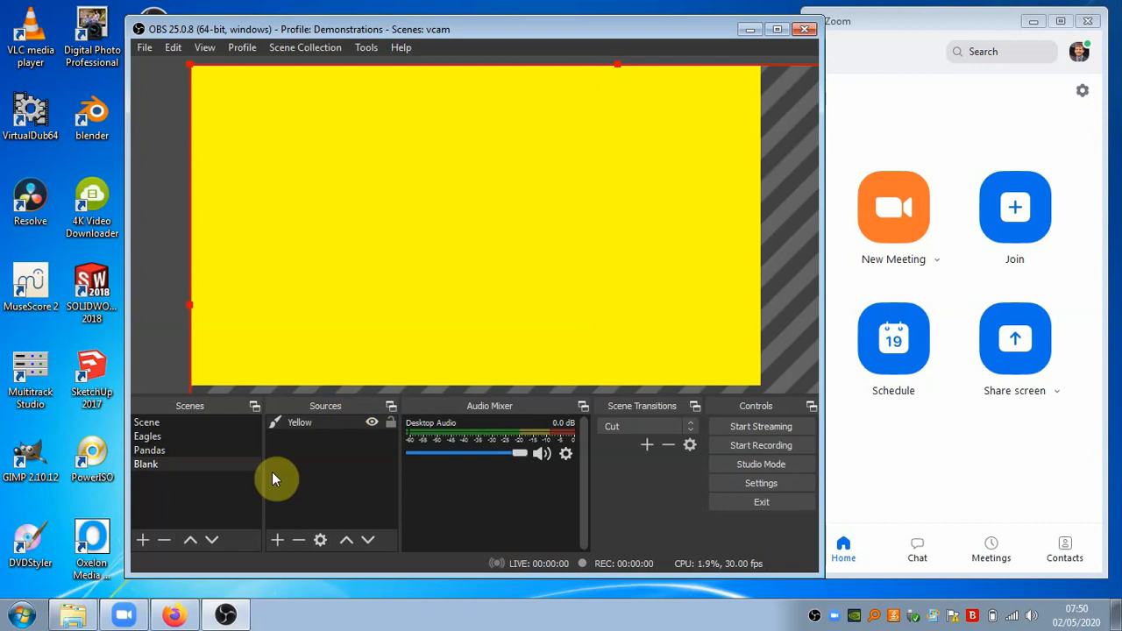
click(210, 504)
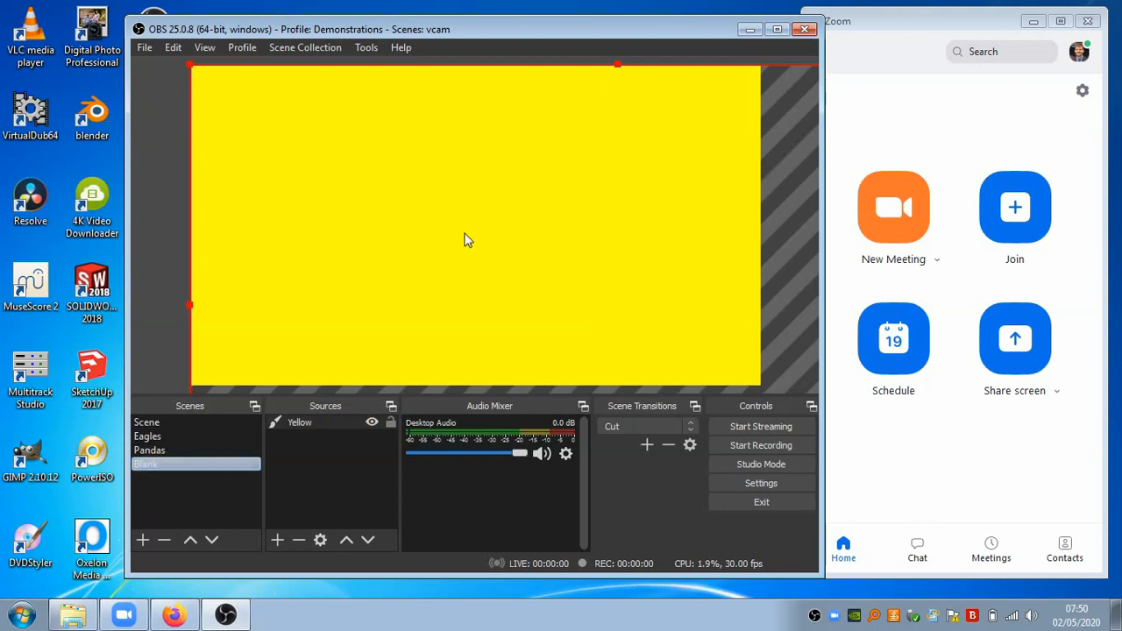
Check playback when changing scenes by switching to Pandas, Blank, Pandas again, Eagles and the original Scene
click(156, 451)
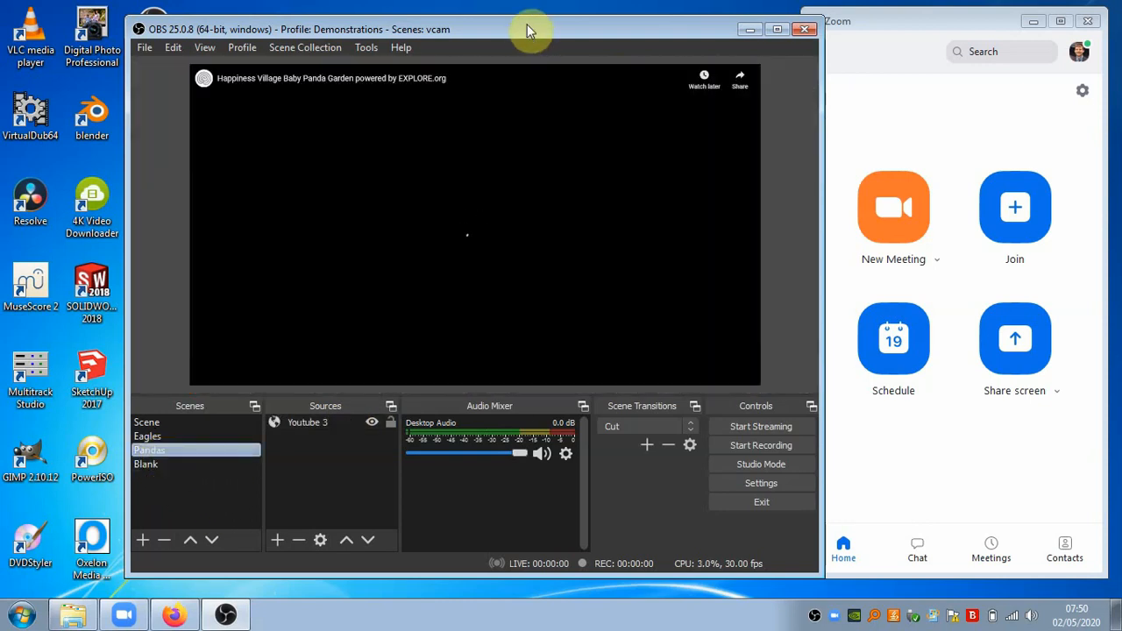
drag(527, 24, 532, 19)
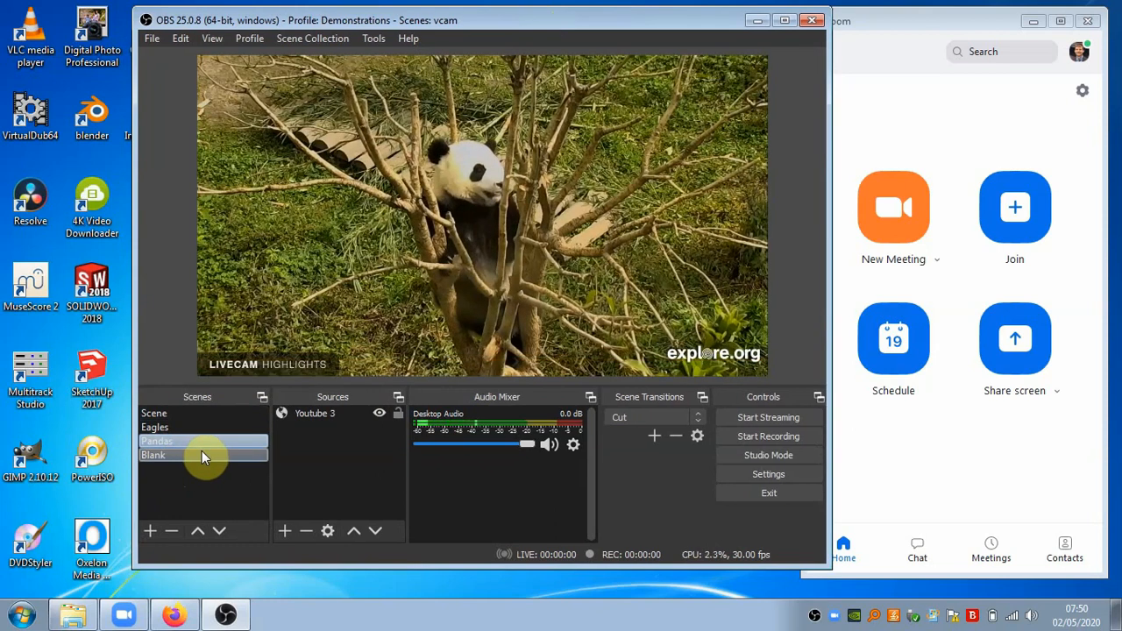
click(167, 457)
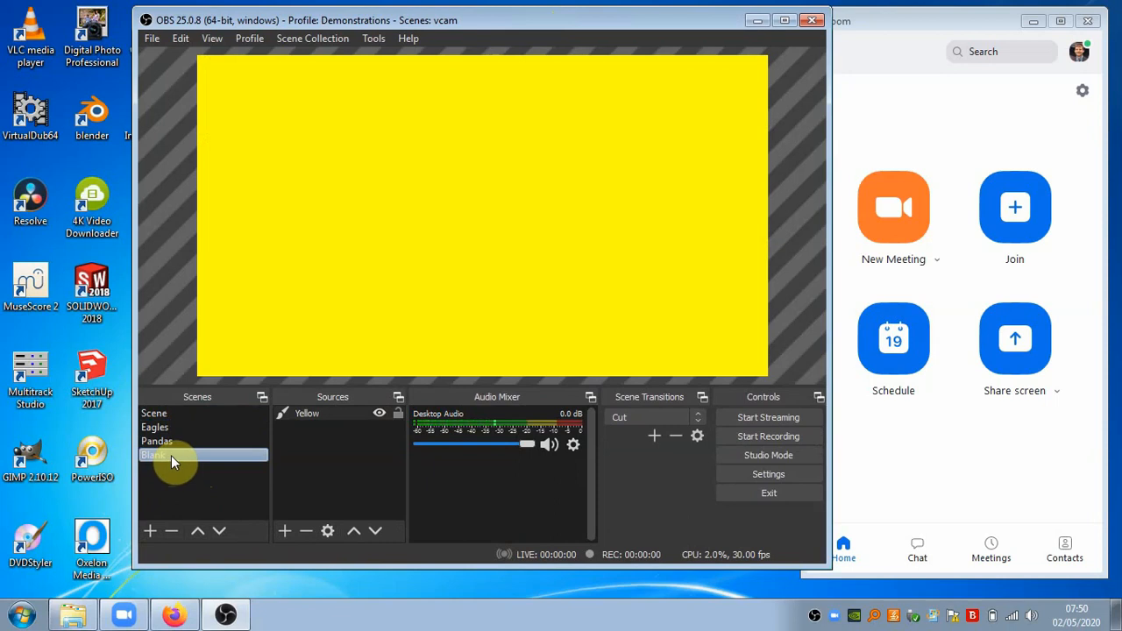
click(180, 440)
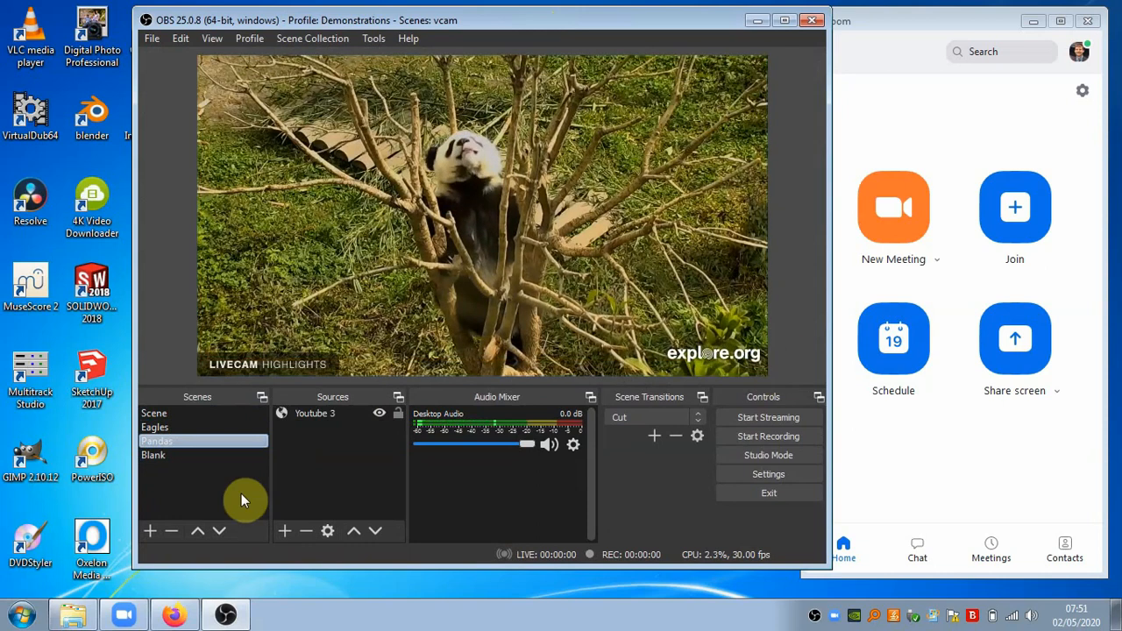
click(177, 428)
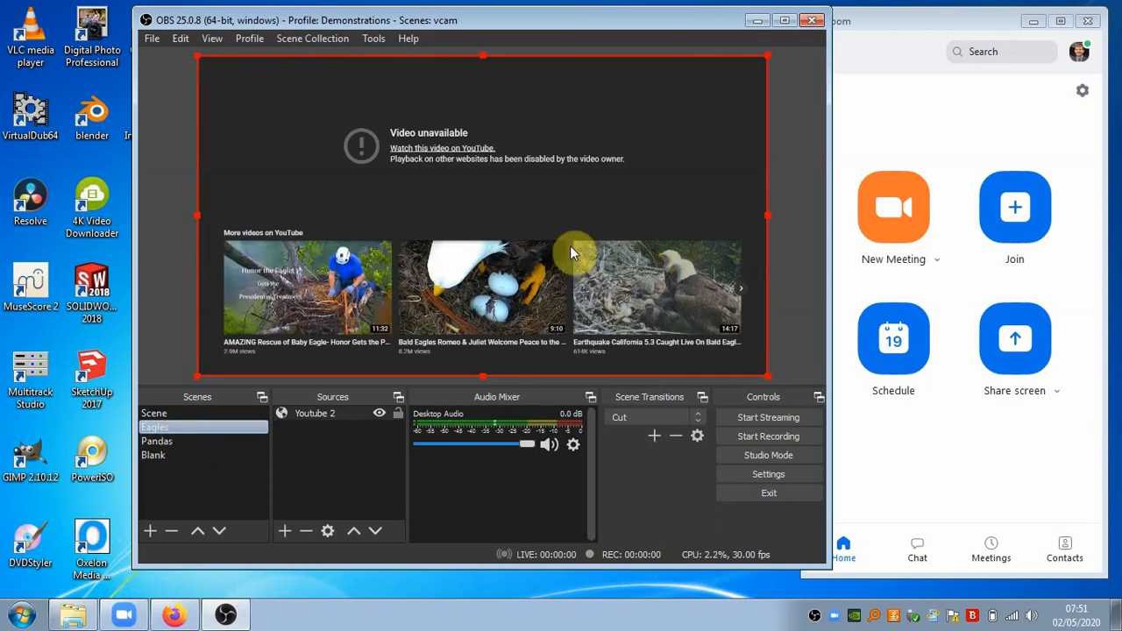
click(158, 413)
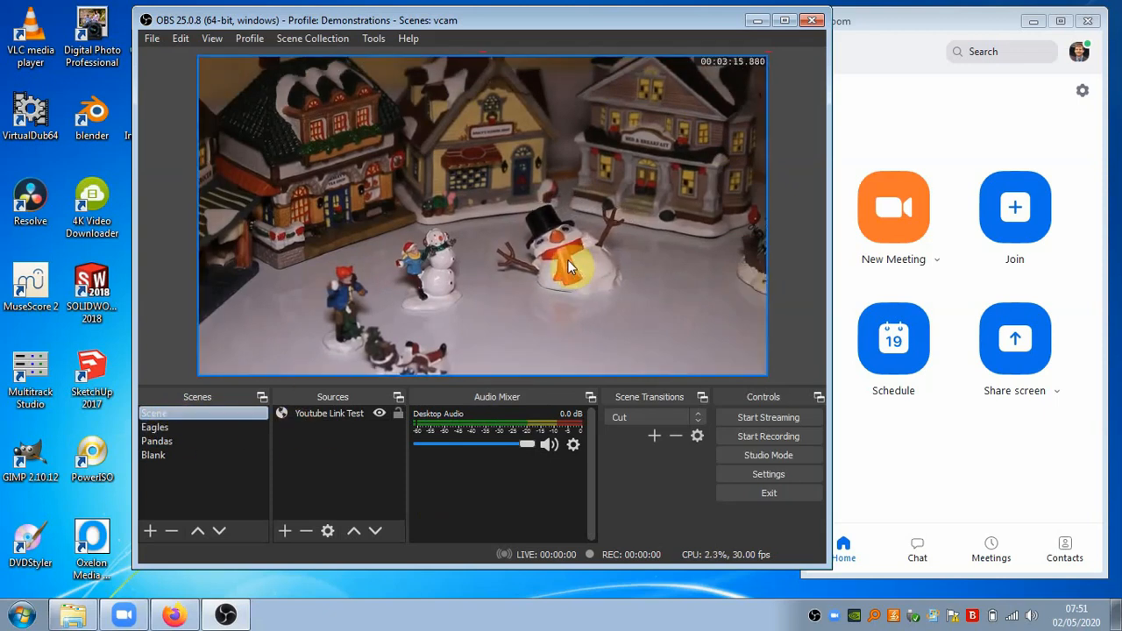
Review the shutdown and refresh options in the Youtube Link Test source's properties, leaving them unchanged
click(375, 420)
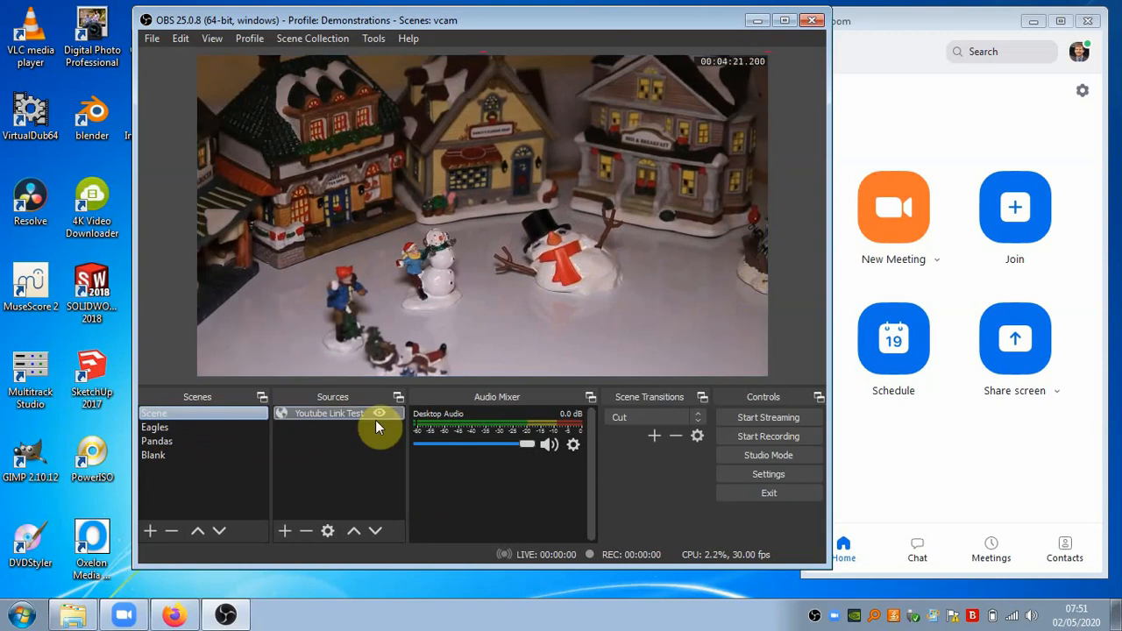
click(367, 414)
double_click(370, 414)
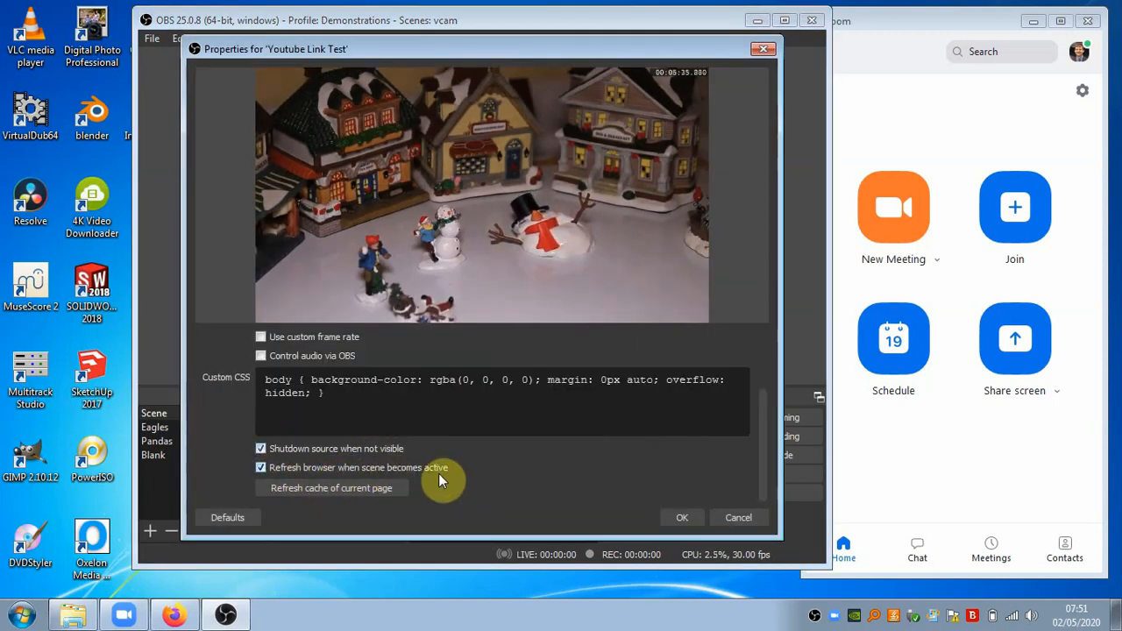
click(724, 514)
Switch the output from the first scene to Eagles and on to Pandas
click(220, 413)
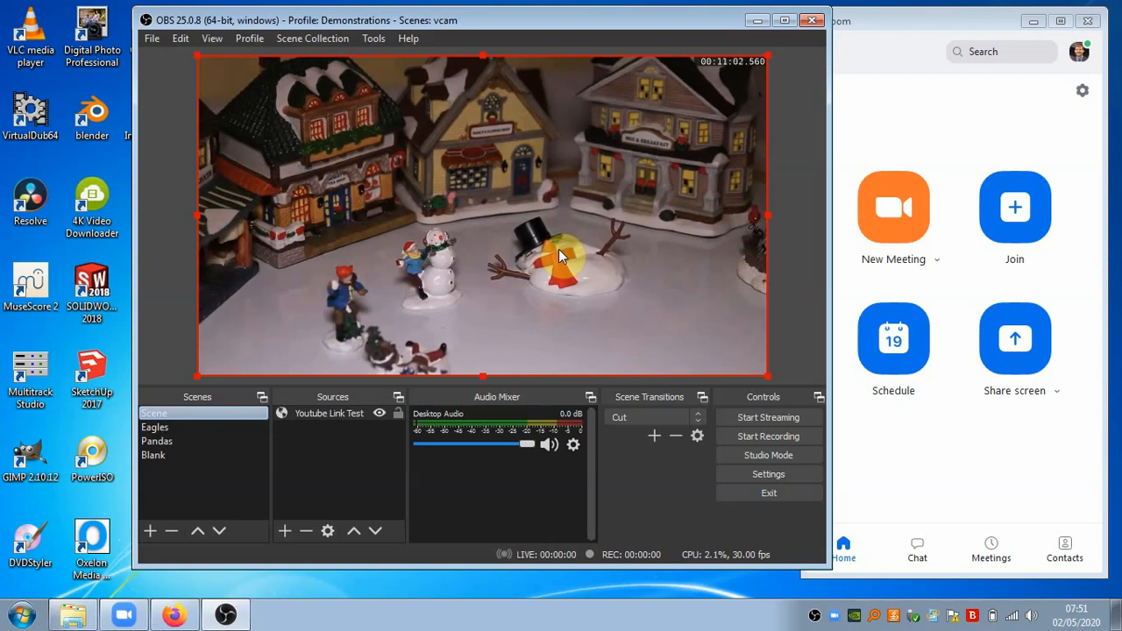
click(165, 423)
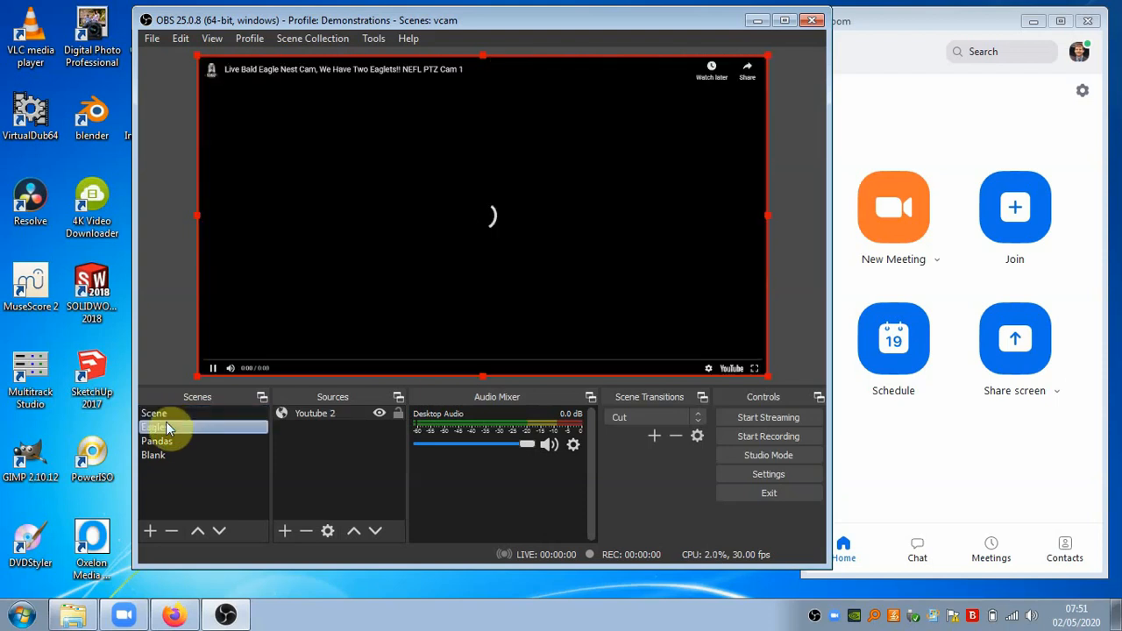
click(165, 442)
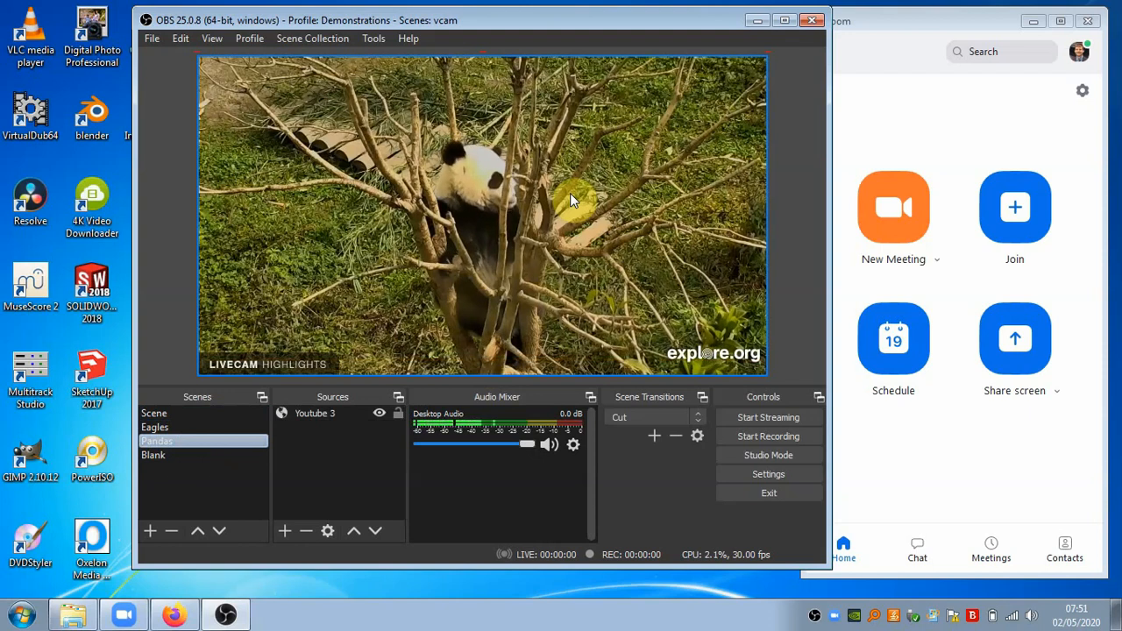
In Firefox, reload the Christmas is Over (Melting Snowman Timelapse) video page, start playback and pause it
click(173, 615)
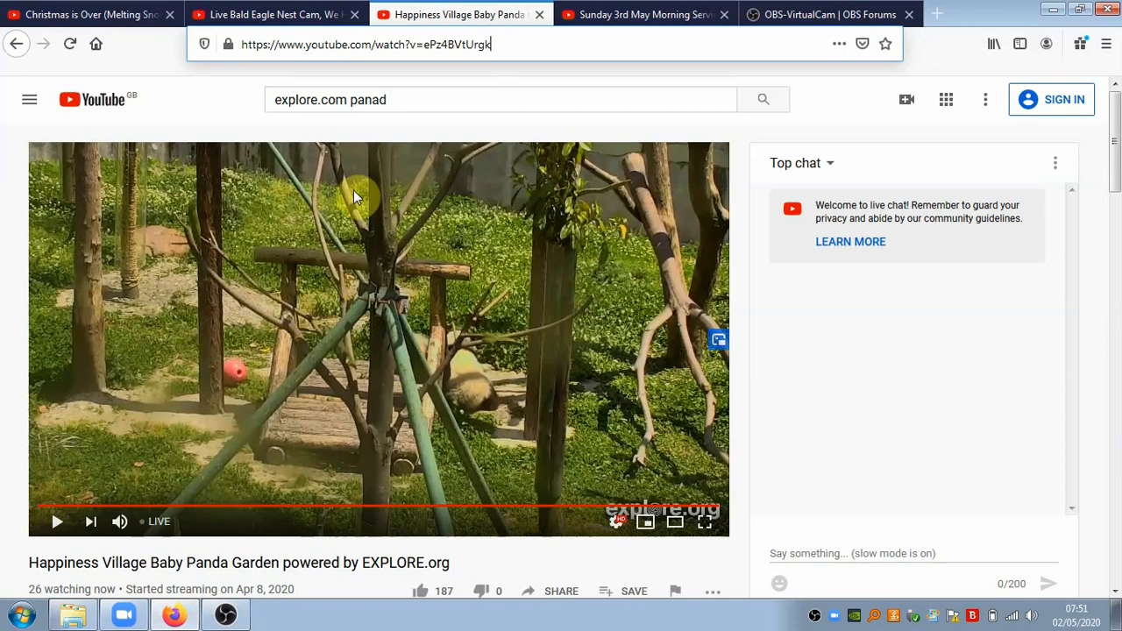
scroll(303, 289, down, 2)
click(135, 14)
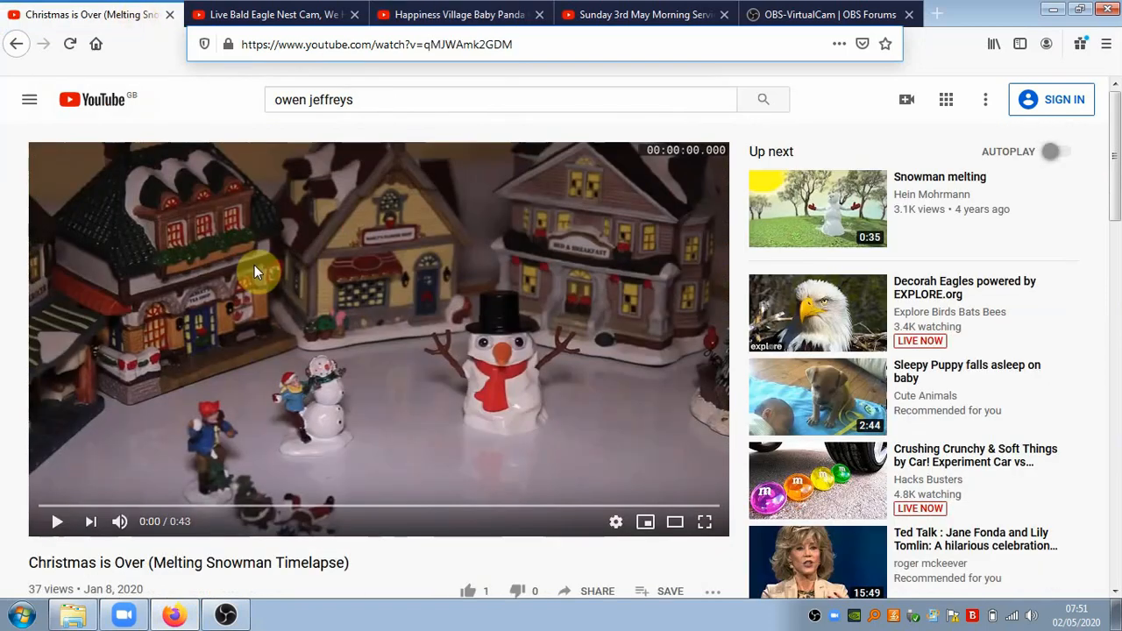
key(F5)
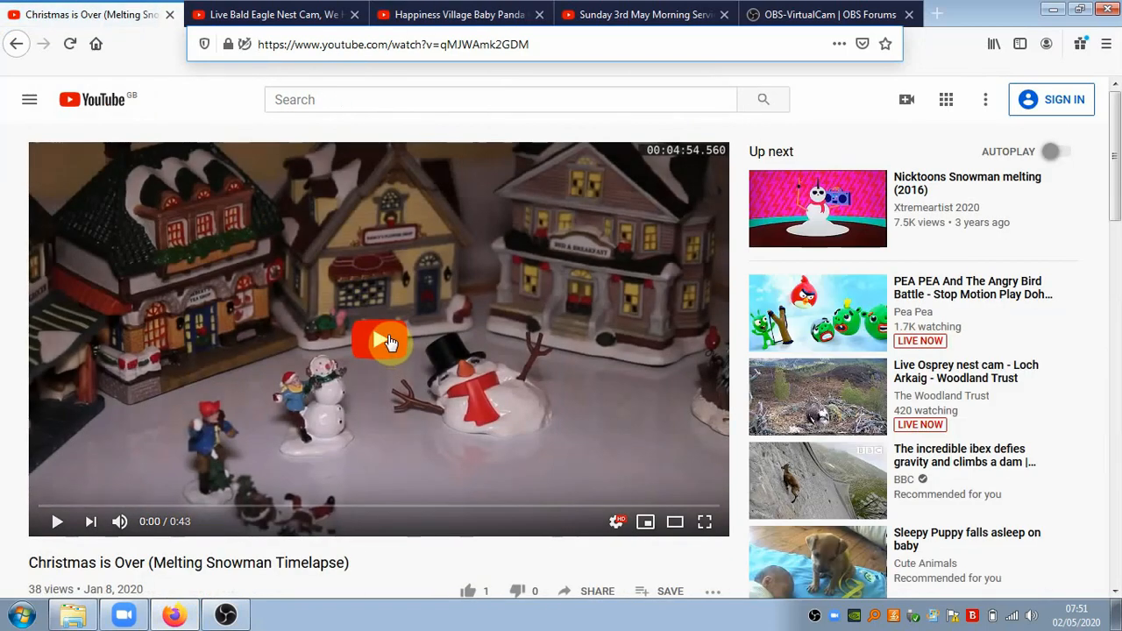
click(389, 341)
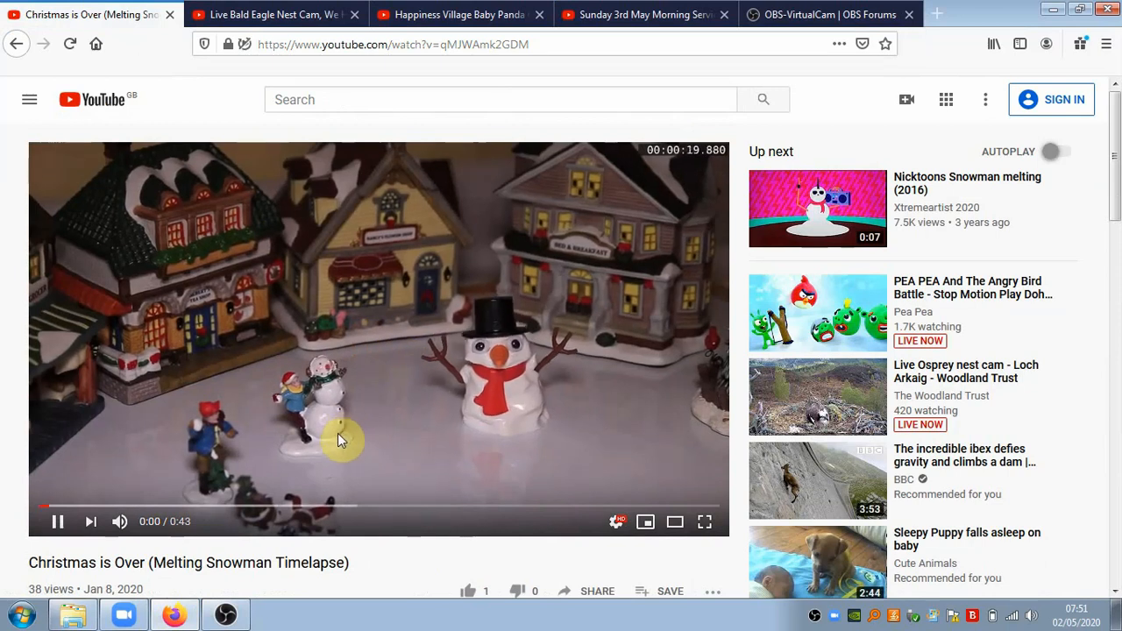
click(57, 521)
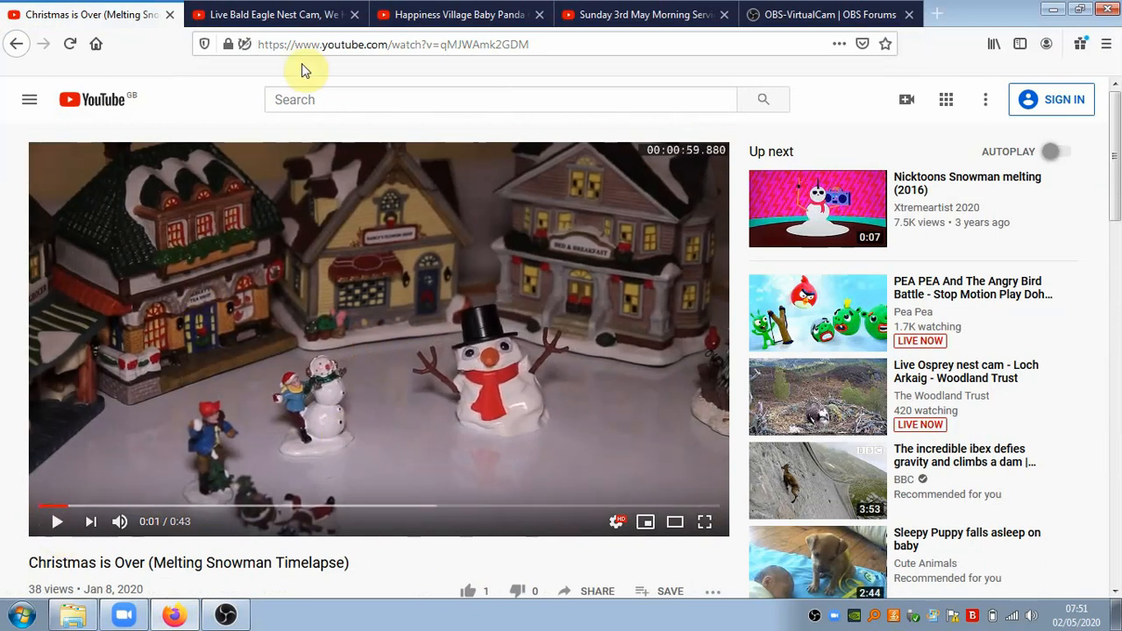
Reload and play the Live Bald Eagle Nest Cam stream, rewind it to earlier footage and return to the live broadcast
click(254, 15)
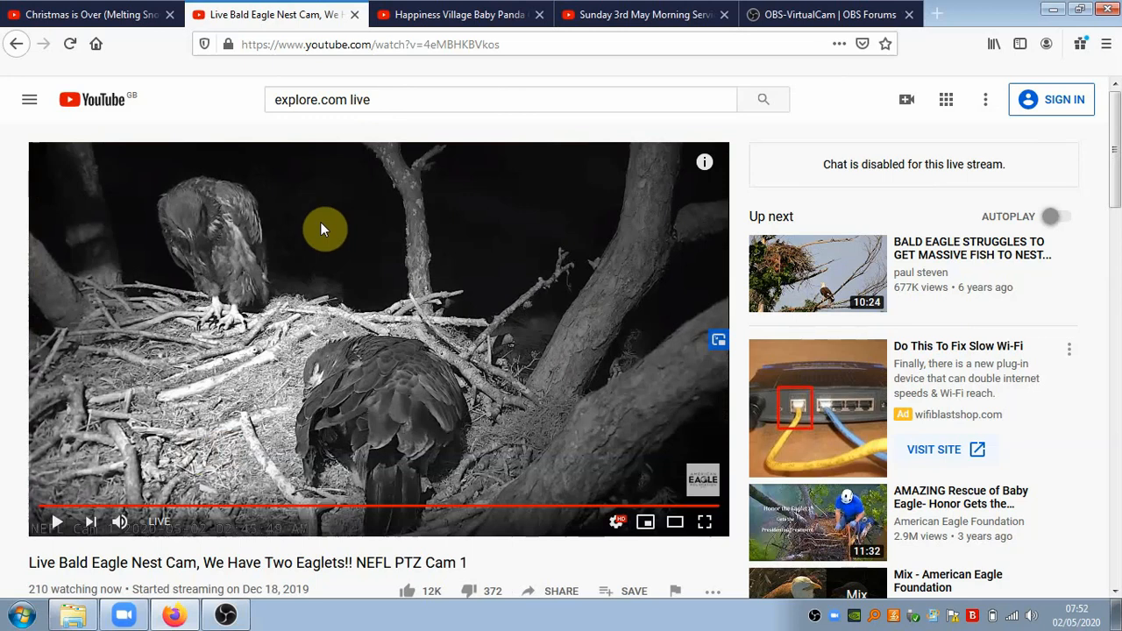
key(F5)
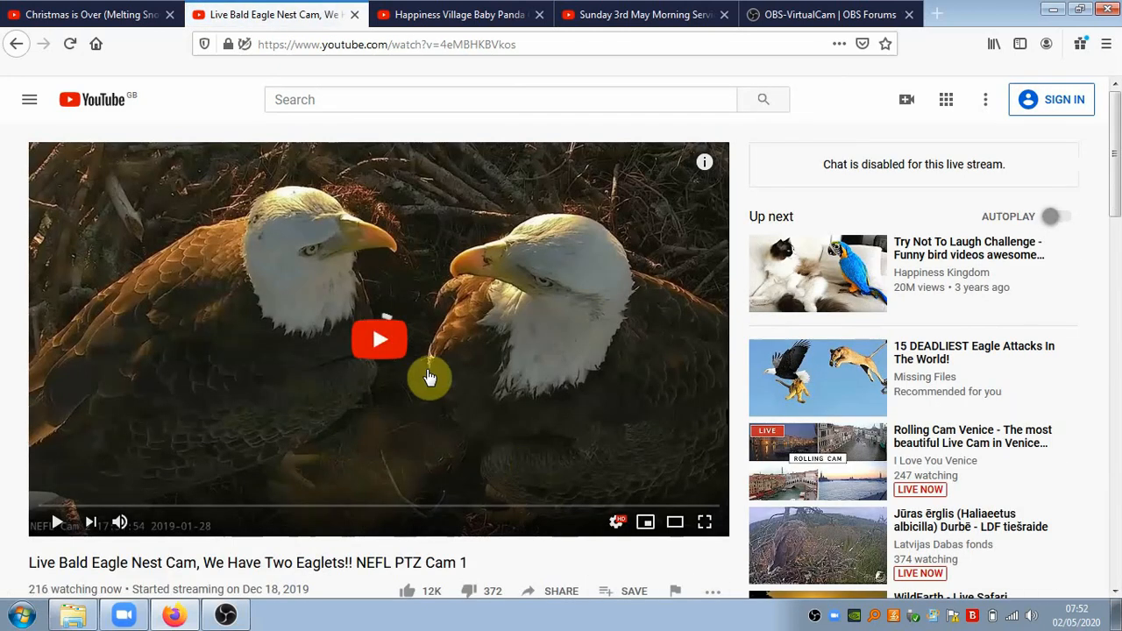
click(377, 345)
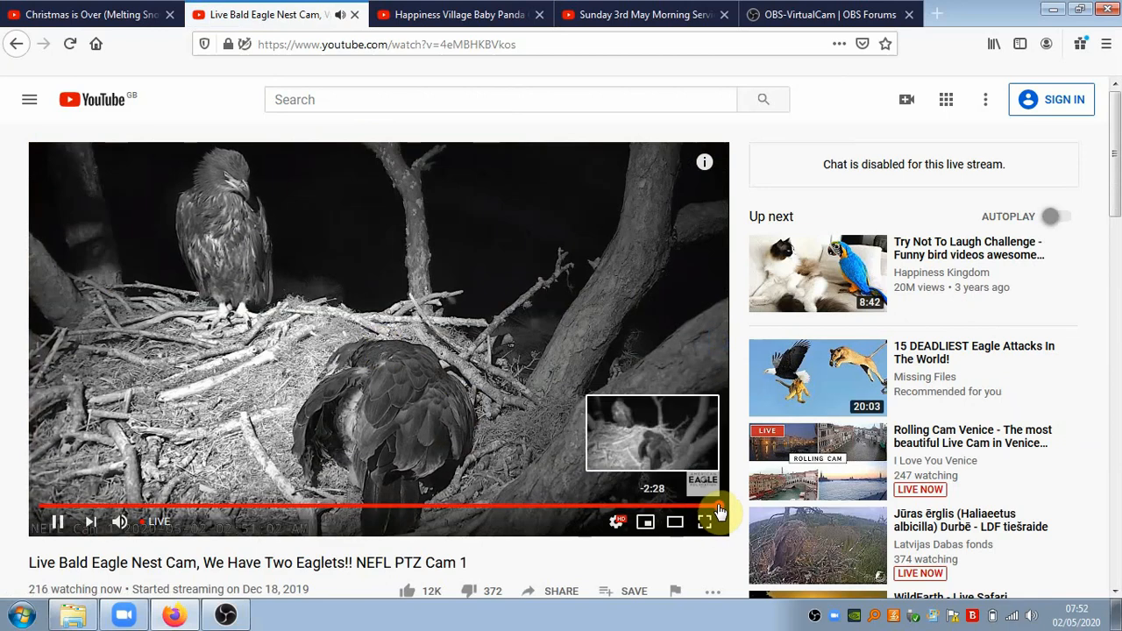
click(406, 508)
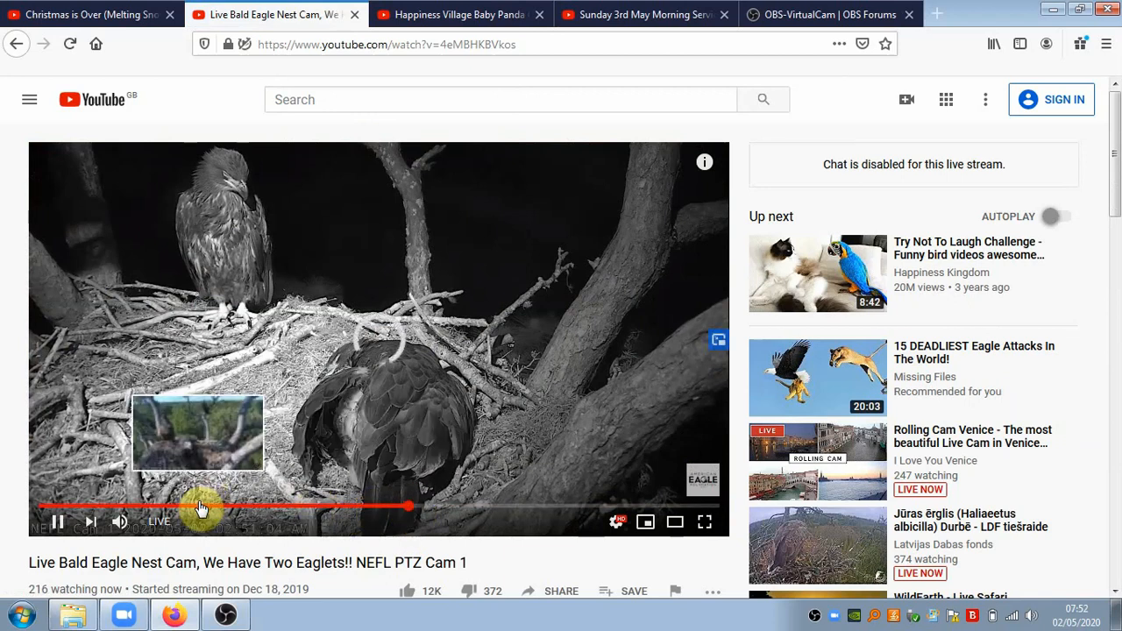
click(201, 508)
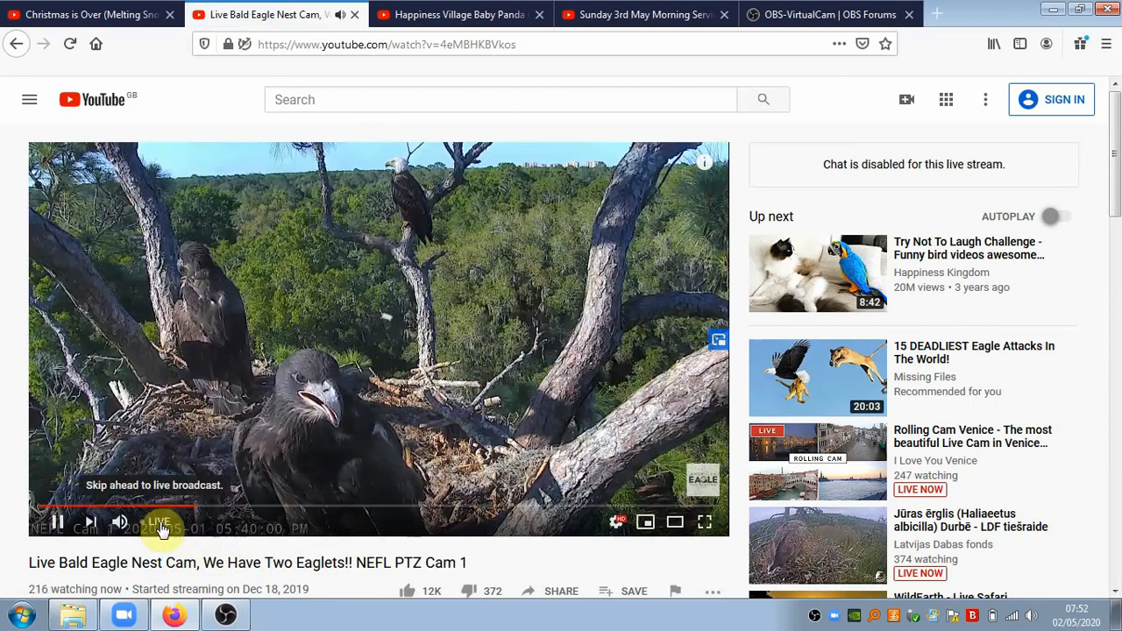
click(161, 526)
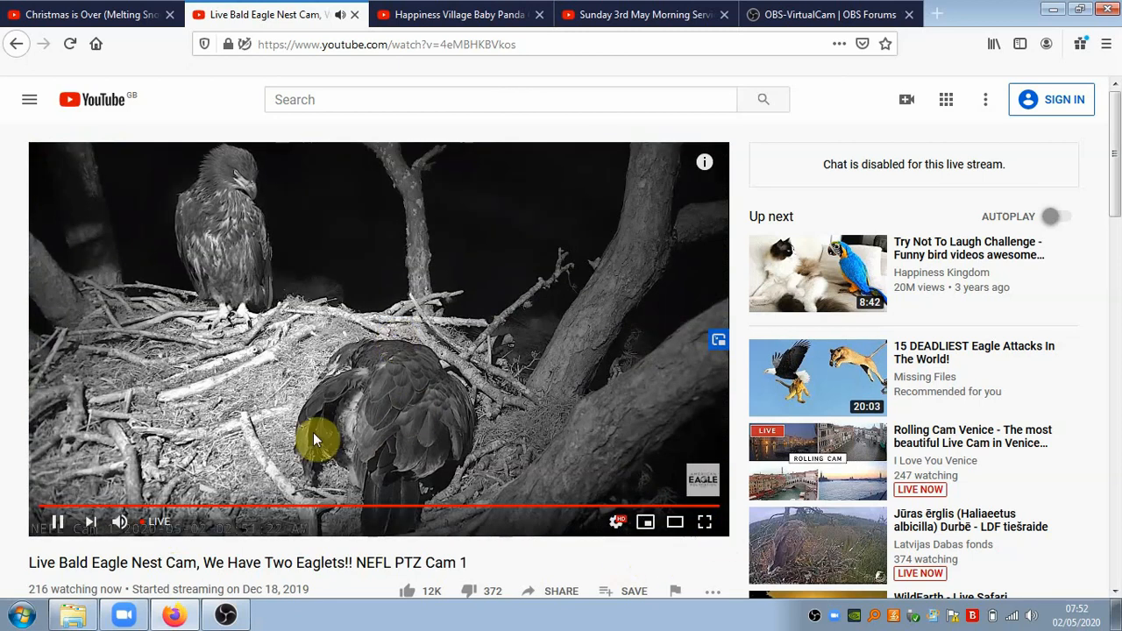
Return to OBS and review the URL, shutdown and refresh options of the Pandas scene's Youtube 3 source without changing them
click(92, 15)
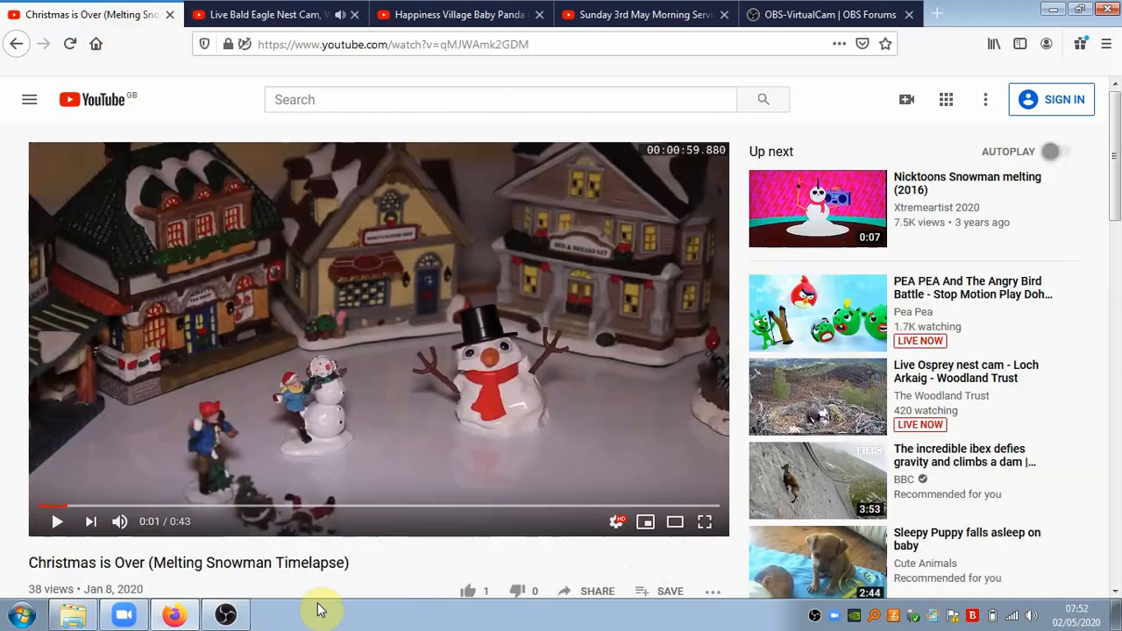
click(226, 615)
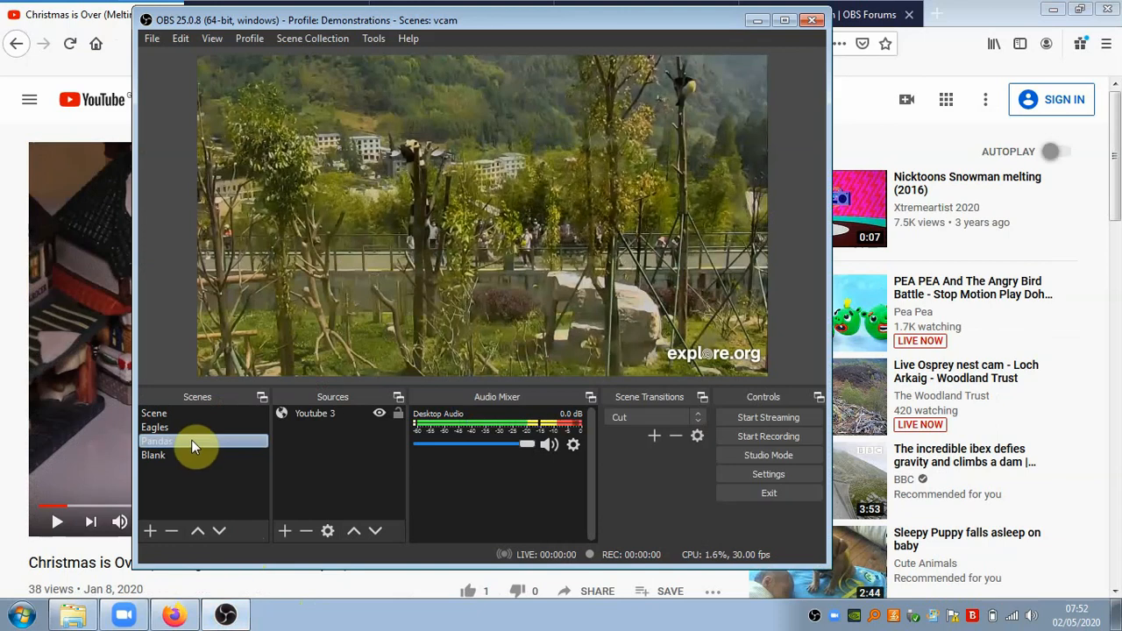
double_click(317, 413)
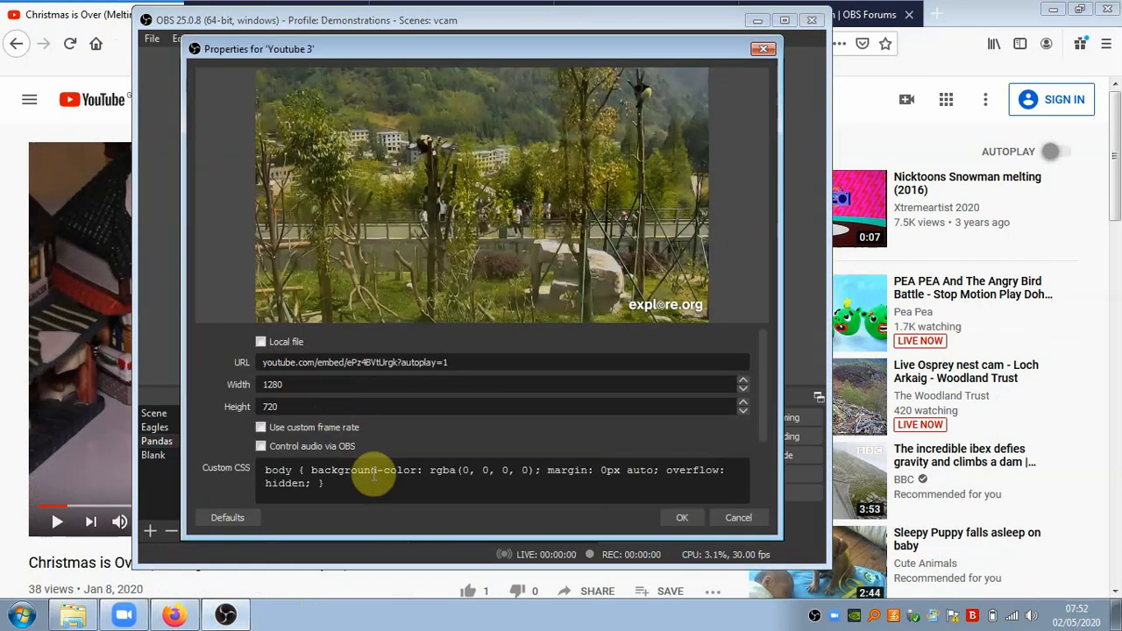
scroll(374, 473, down, 2)
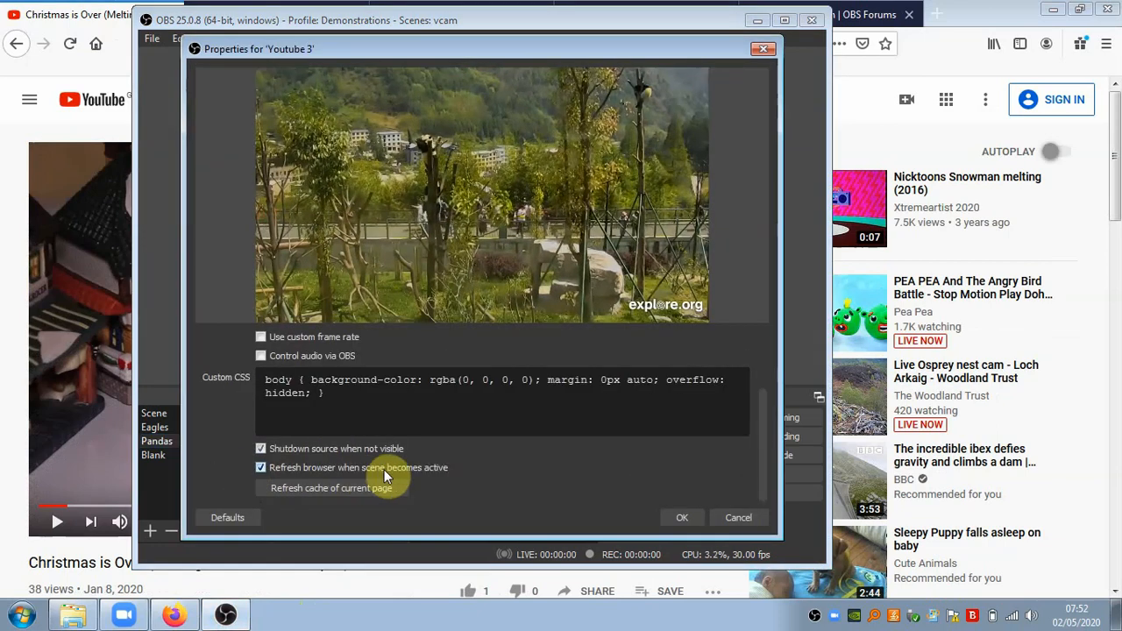
click(739, 517)
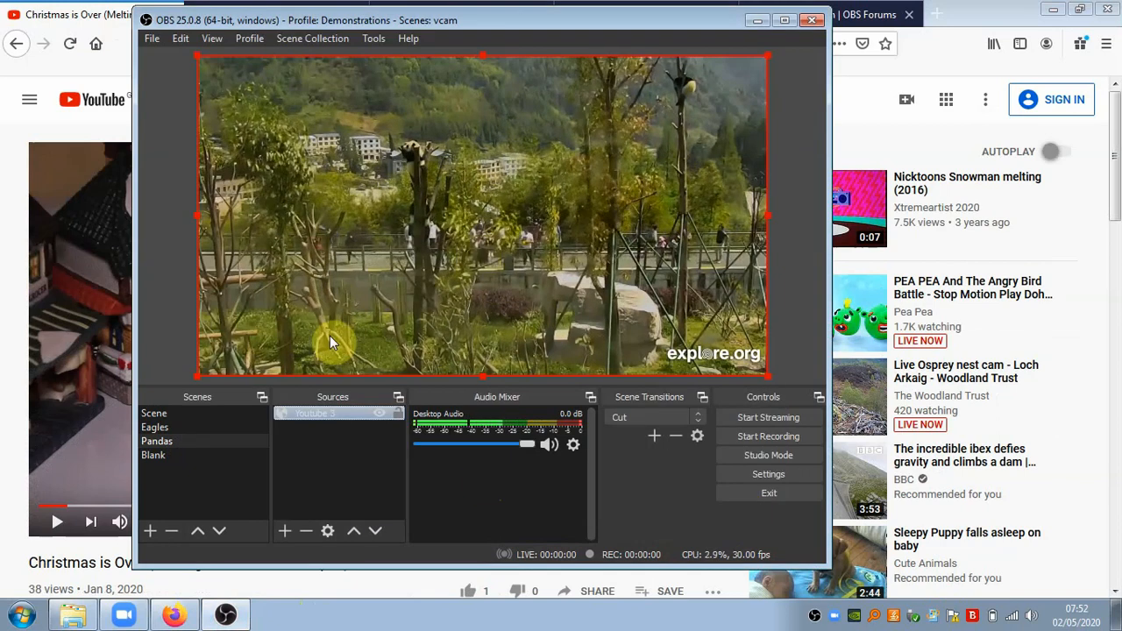
Switch to the snowman video scene and inspect the autoplay, rel and controls parameters in its Youtube Link Test source URL
click(166, 414)
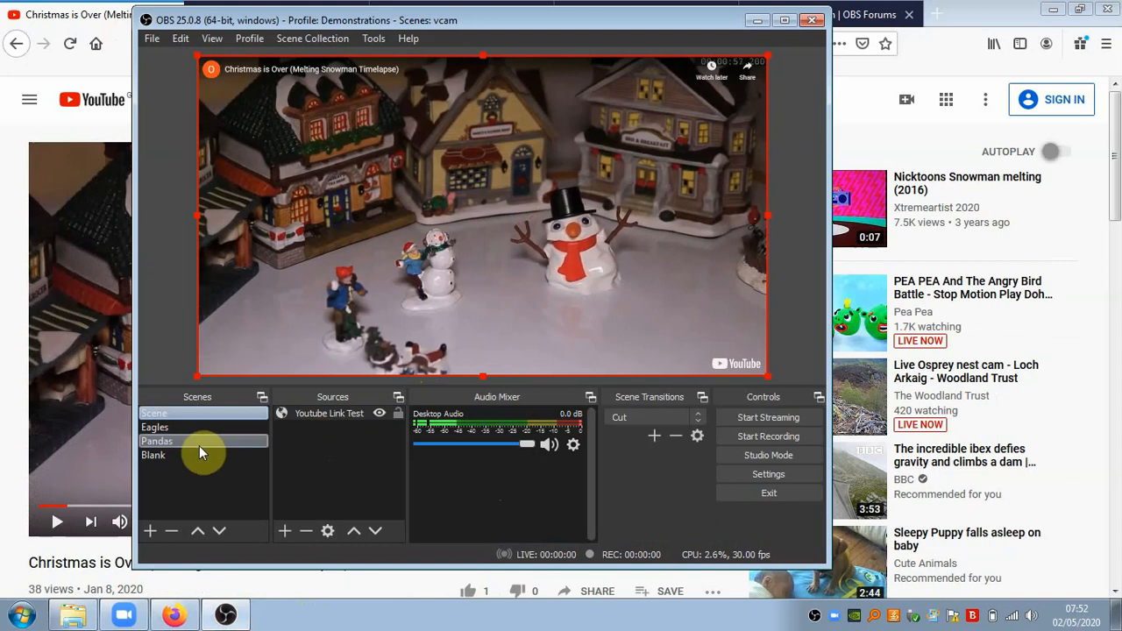
click(183, 454)
click(183, 414)
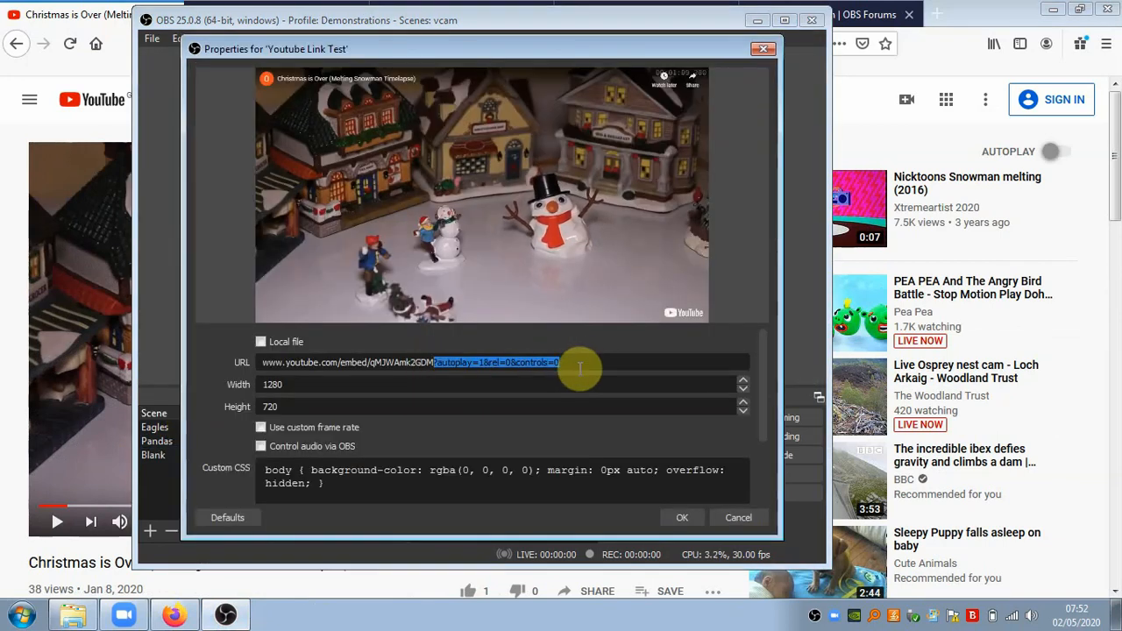
click(579, 366)
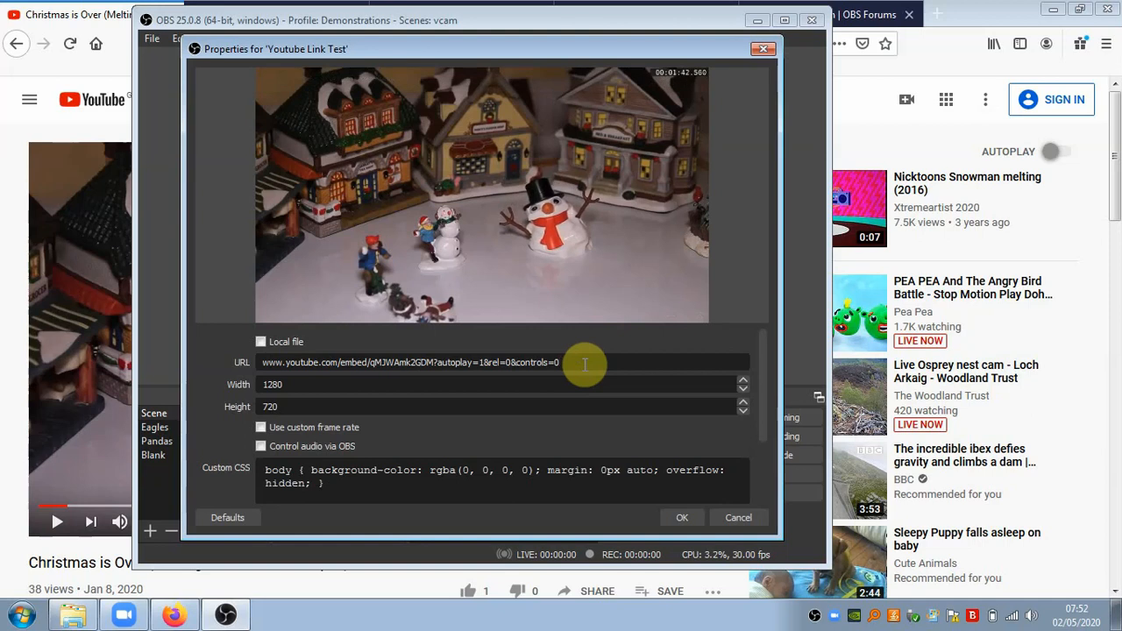
click(749, 519)
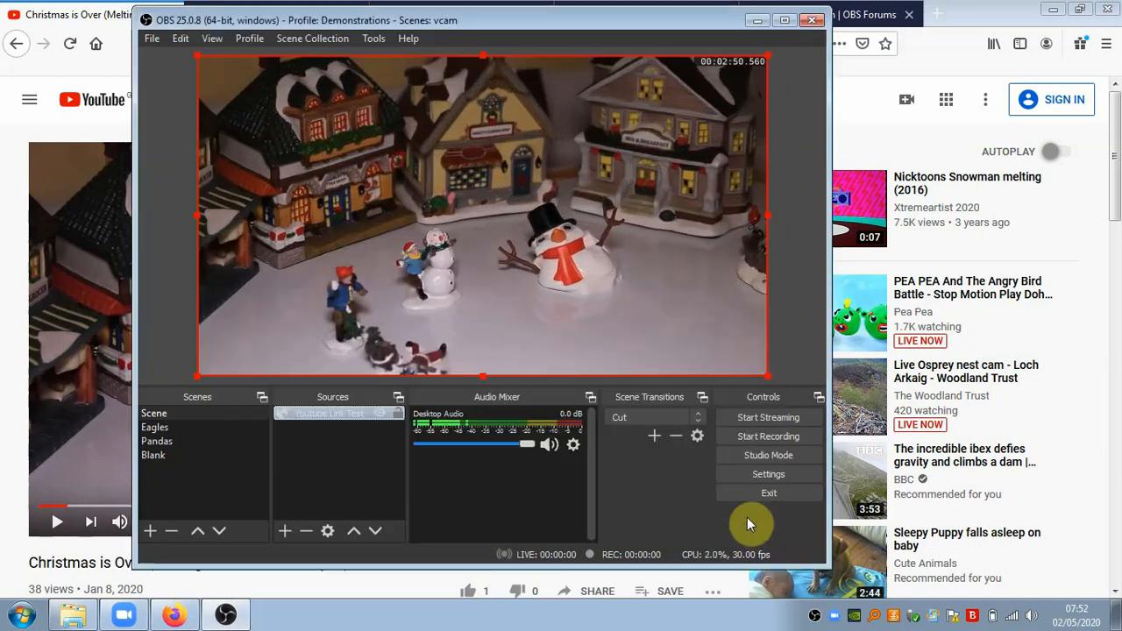
Activate the Blank scene and arrange Zoom's Video settings so the camera preview is visible beside the OBS window
click(222, 455)
drag(544, 20, 453, 33)
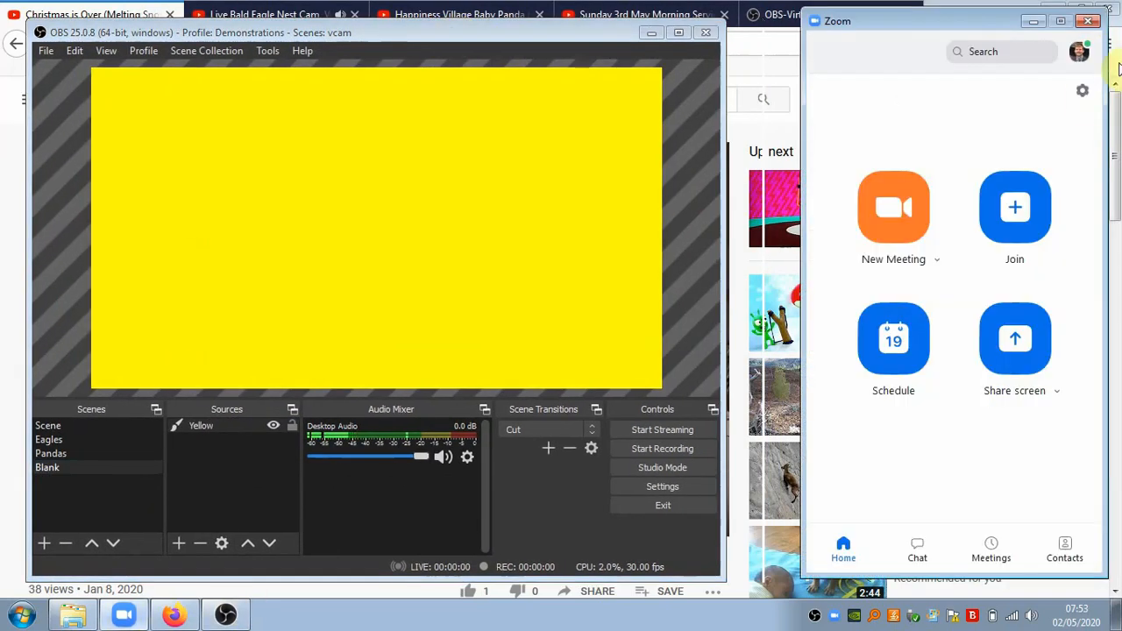
click(1083, 95)
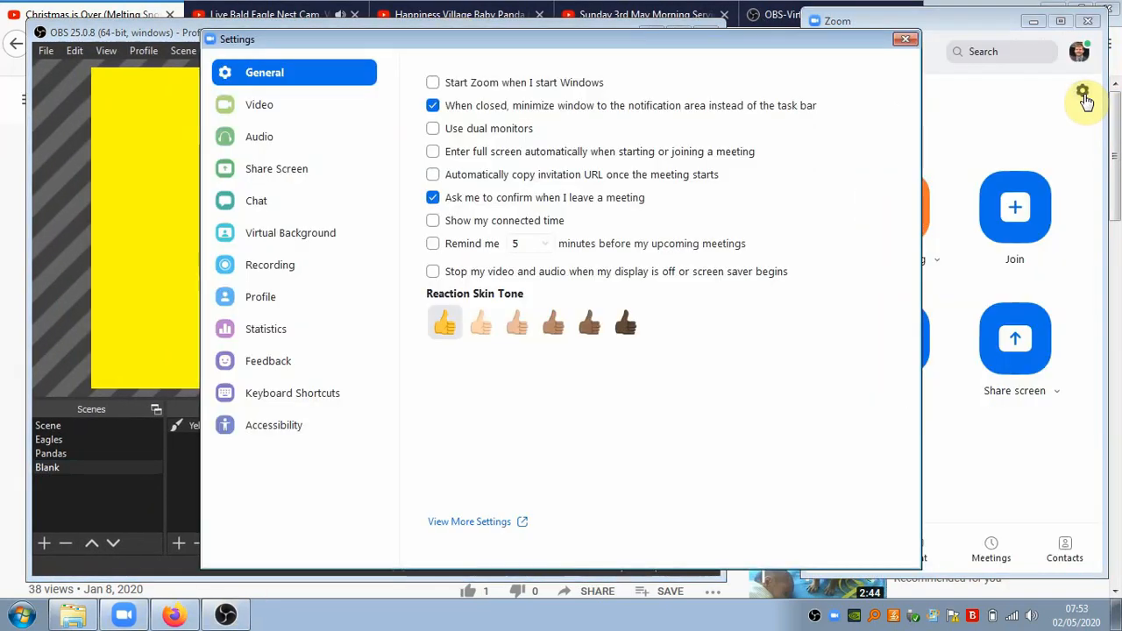
click(286, 109)
drag(583, 45, 810, 333)
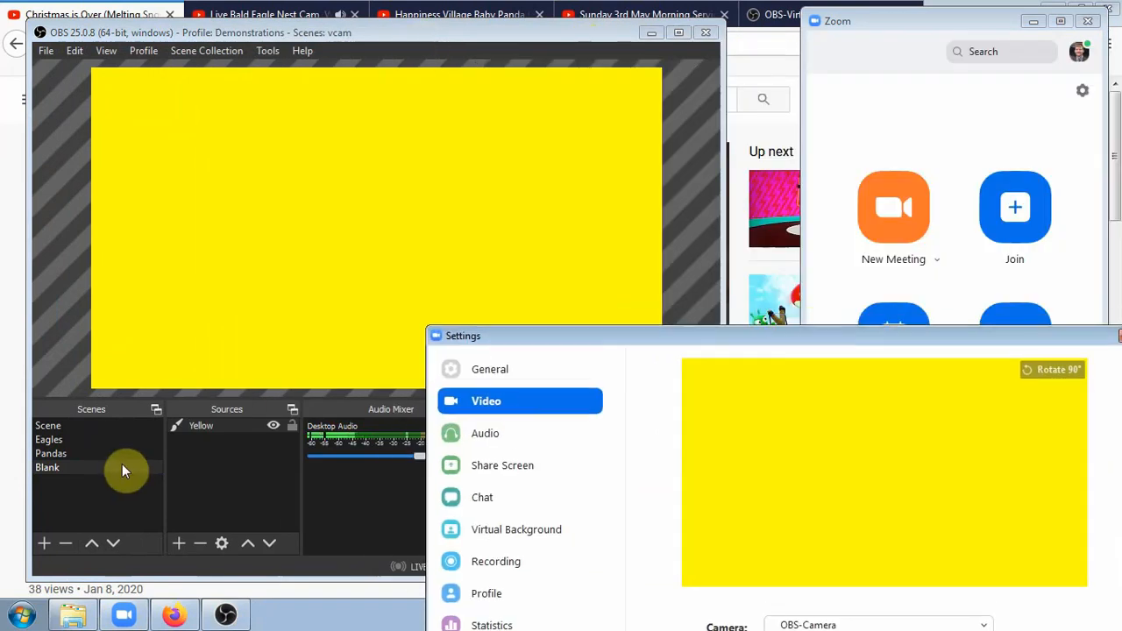
click(62, 466)
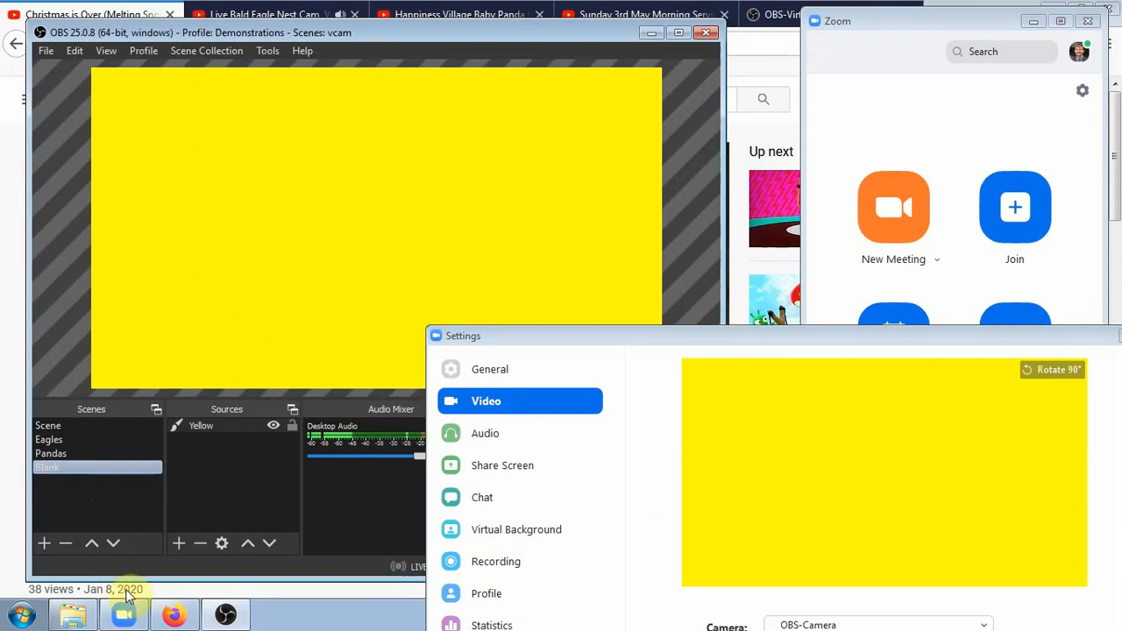
Switch to Firefox, pause the Live Bald Eagle Nest Cam stream and return to the snowman video page
click(165, 614)
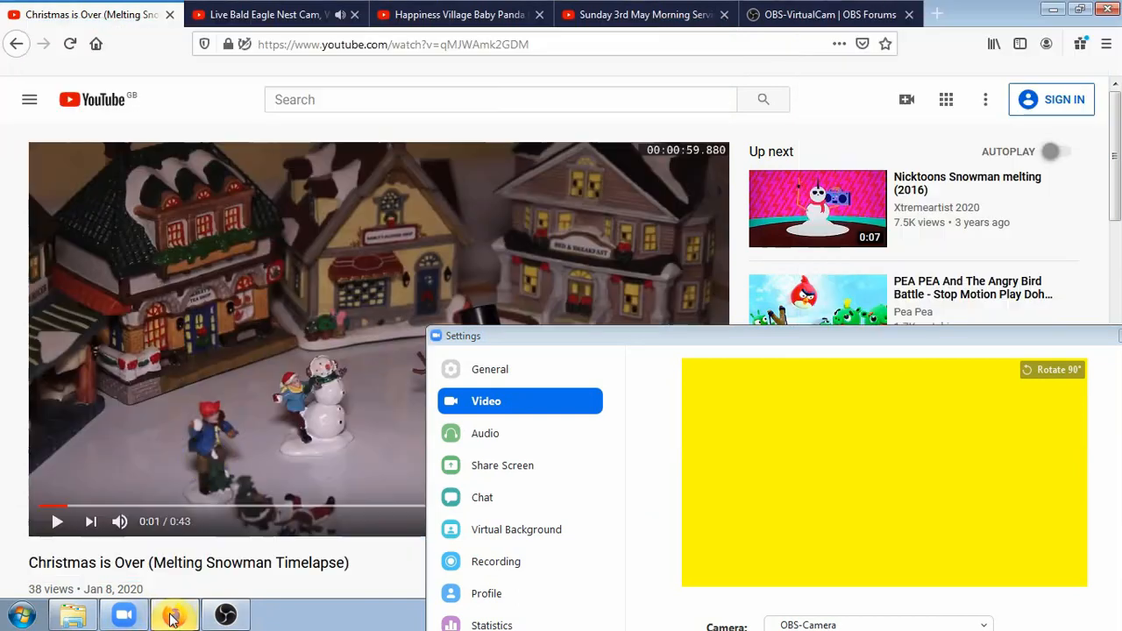
click(261, 15)
mouse_move(55, 521)
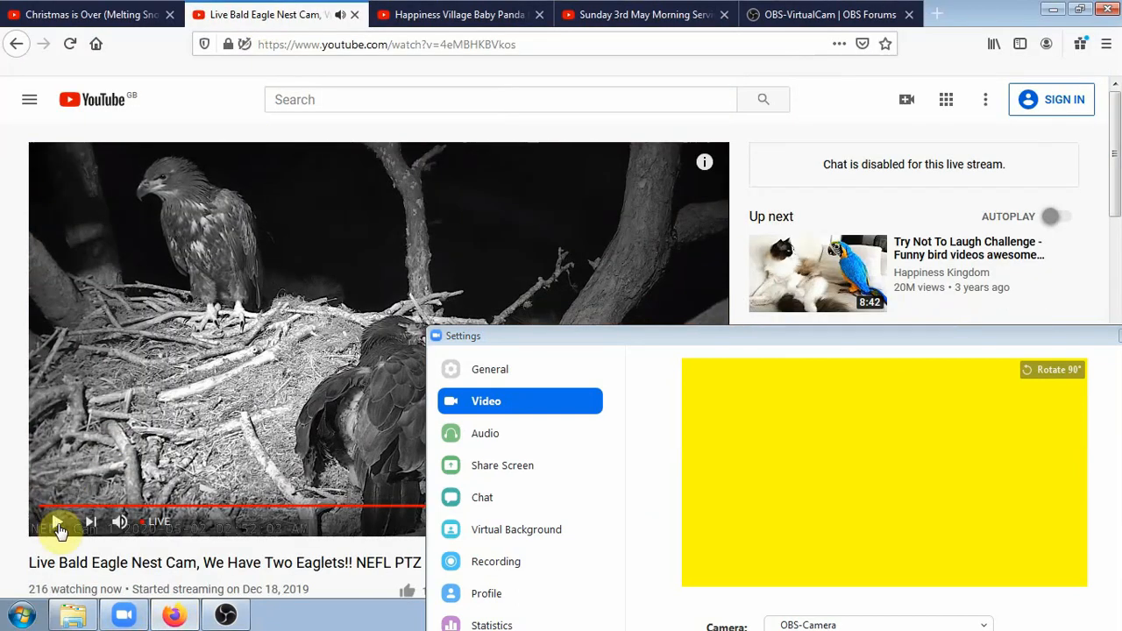
click(77, 15)
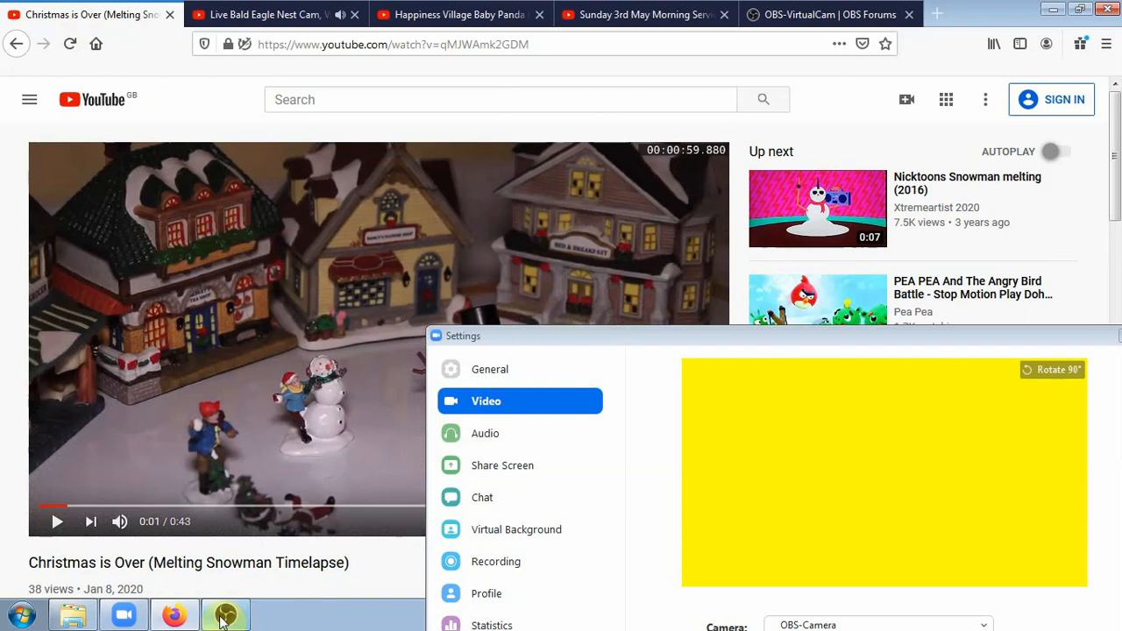
Return to OBS, activate the Pandas scene and reposition Zoom's Settings window with its camera preview in view
click(225, 616)
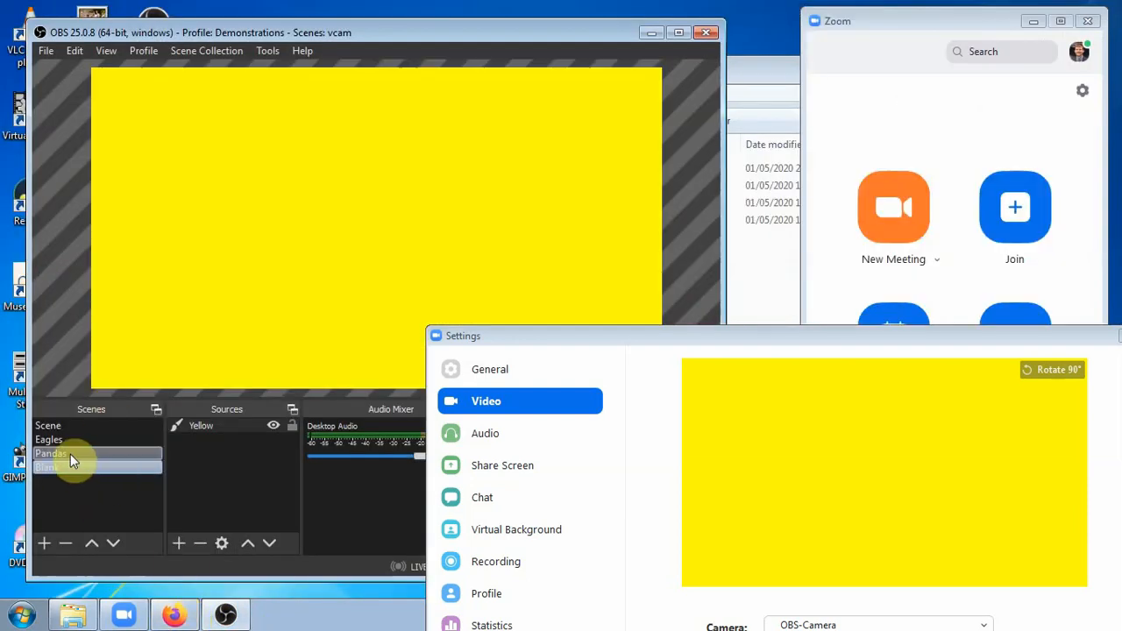
click(70, 454)
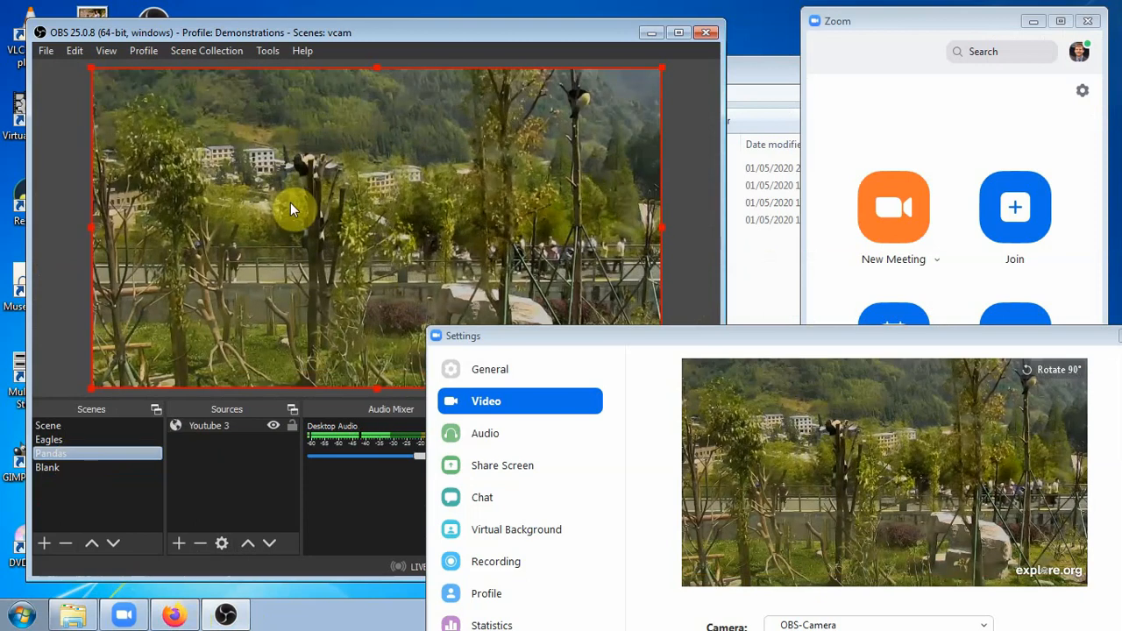
drag(956, 340, 880, 155)
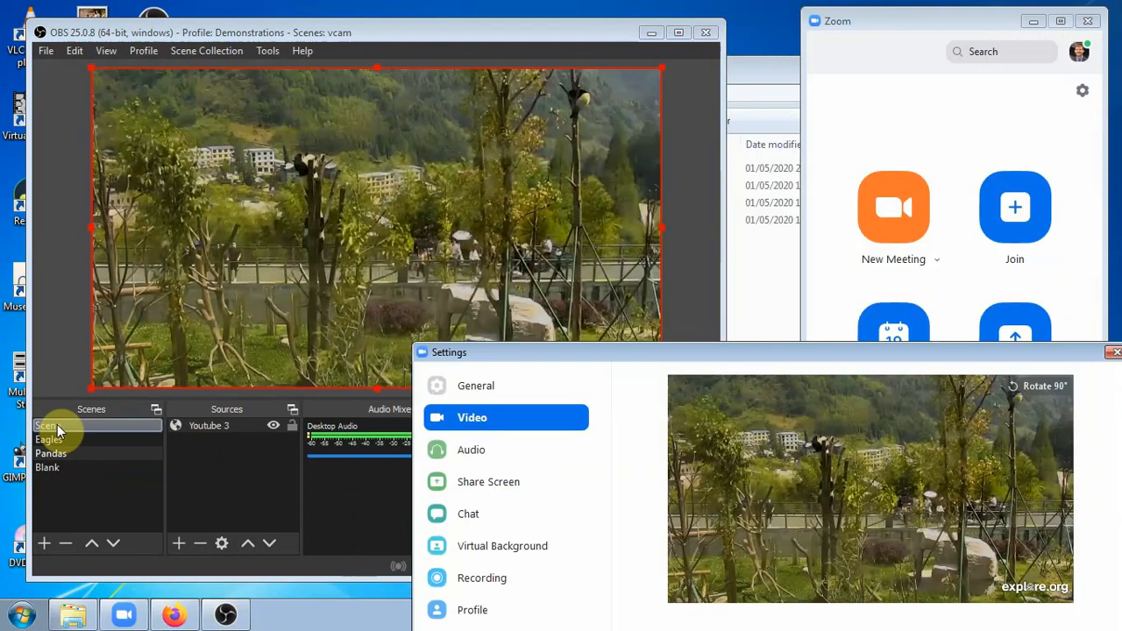
Activate the snowman video scene and reposition Zoom's Settings window with its camera preview in view
click(57, 425)
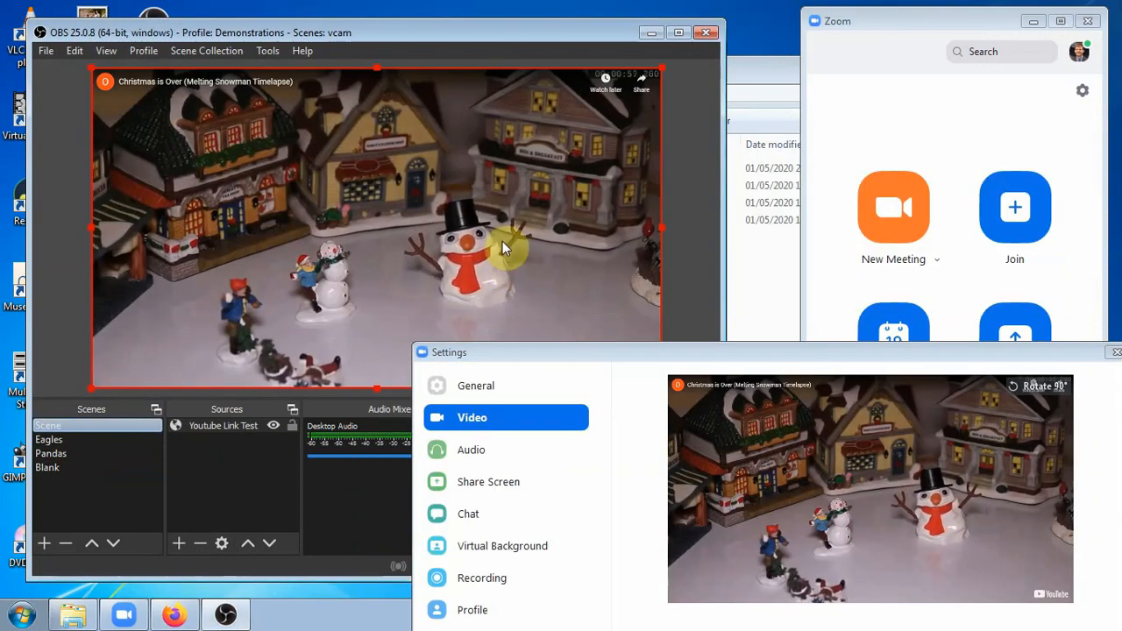
drag(836, 356, 859, 351)
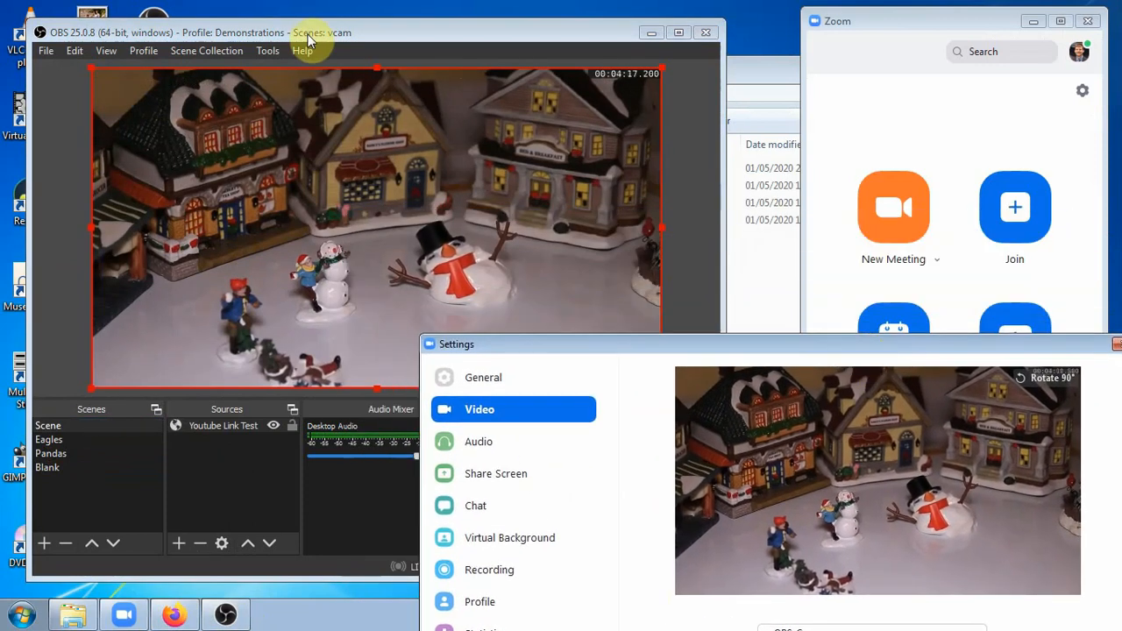
click(307, 33)
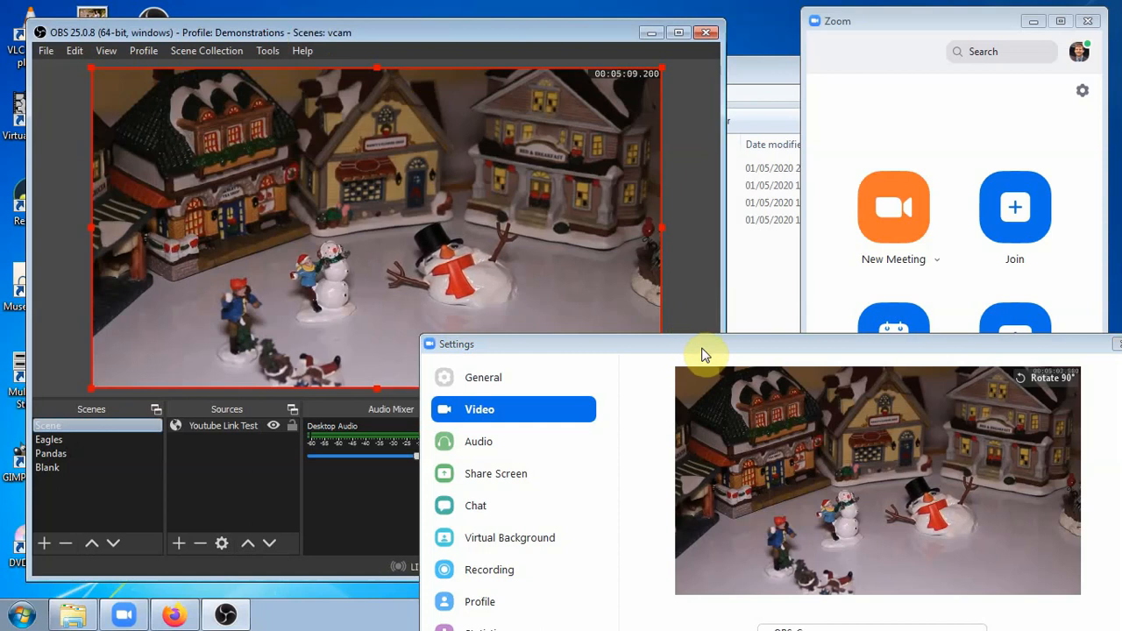
Close Zoom's Settings window and move the OBS window beside the main Zoom window
drag(701, 354, 664, 187)
click(1082, 184)
drag(417, 33, 523, 37)
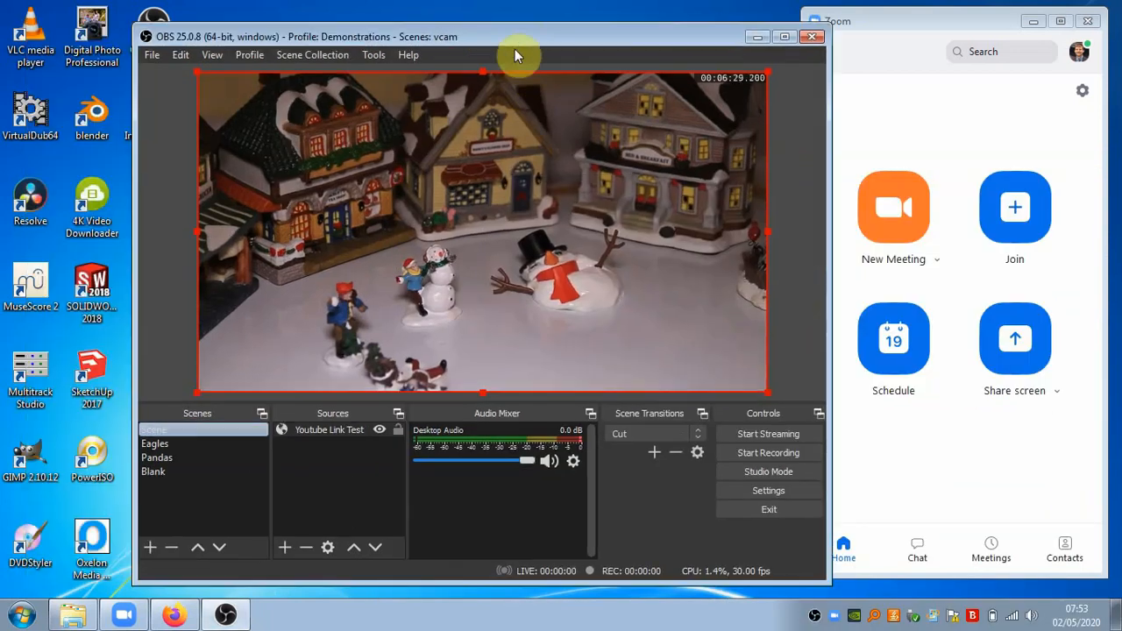
click(807, 122)
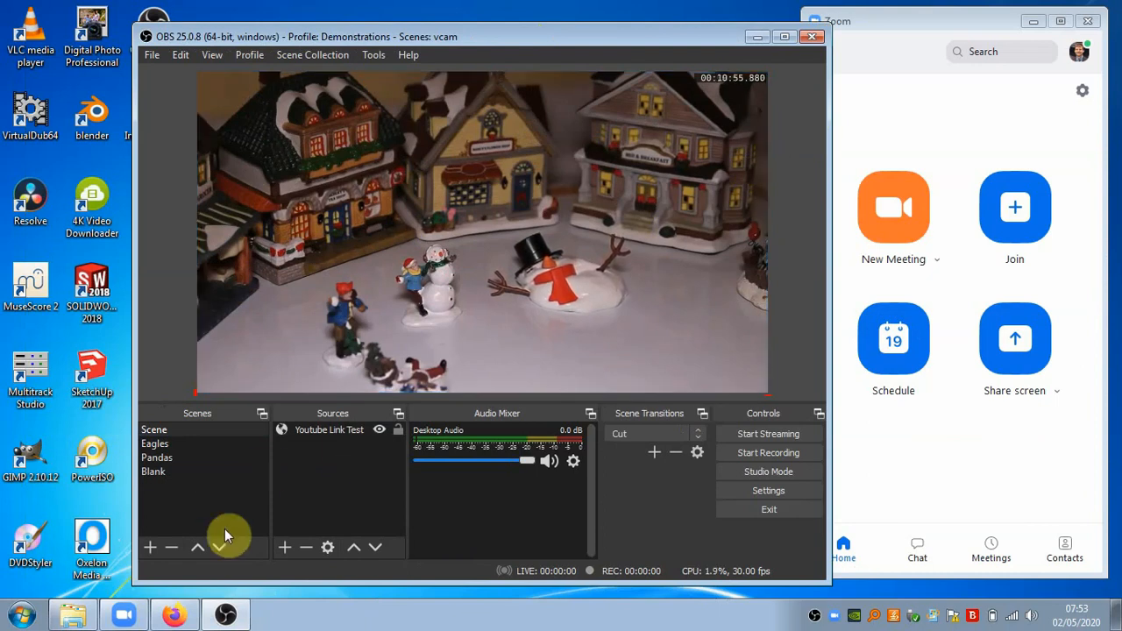
Add a Media Source to the snowman scene and browse the Videos library for its local file without choosing one
click(285, 548)
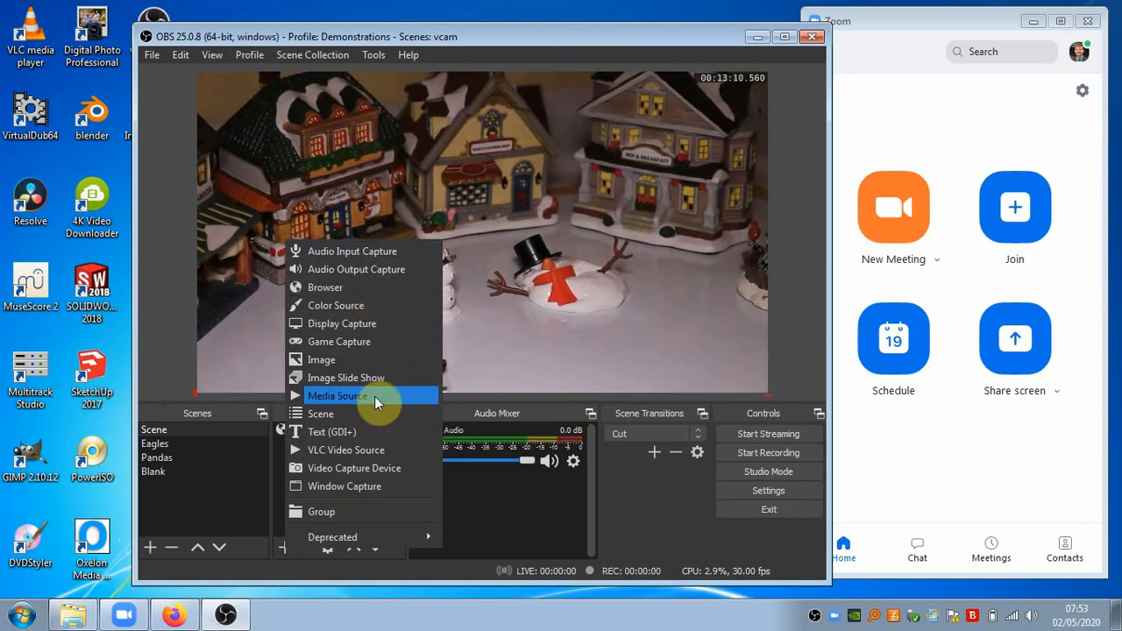
click(353, 396)
click(534, 426)
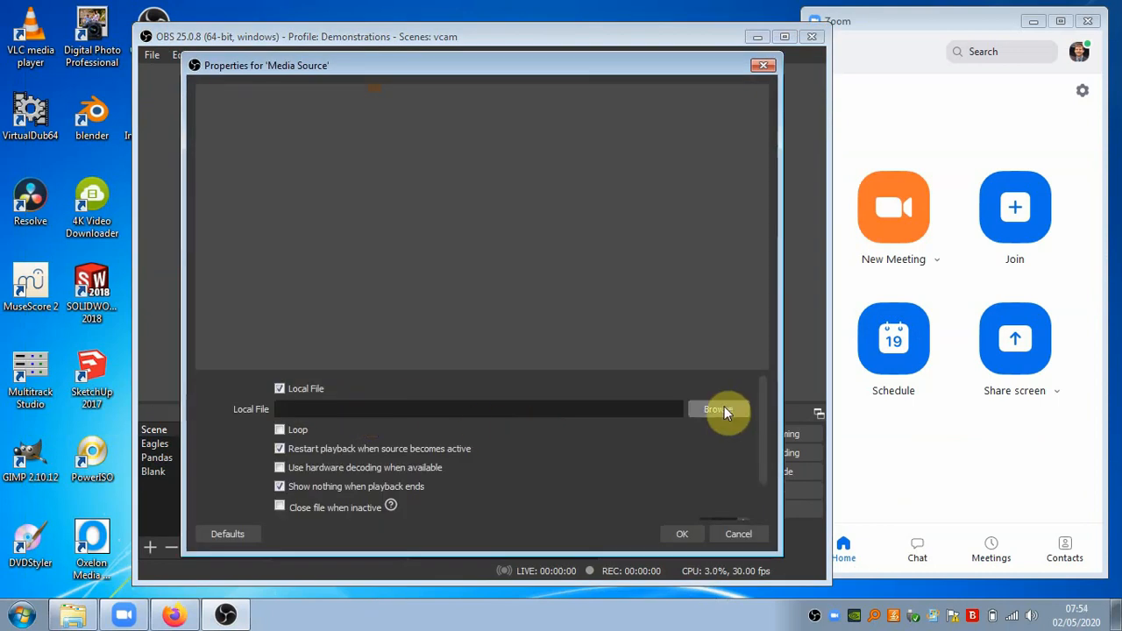
click(724, 410)
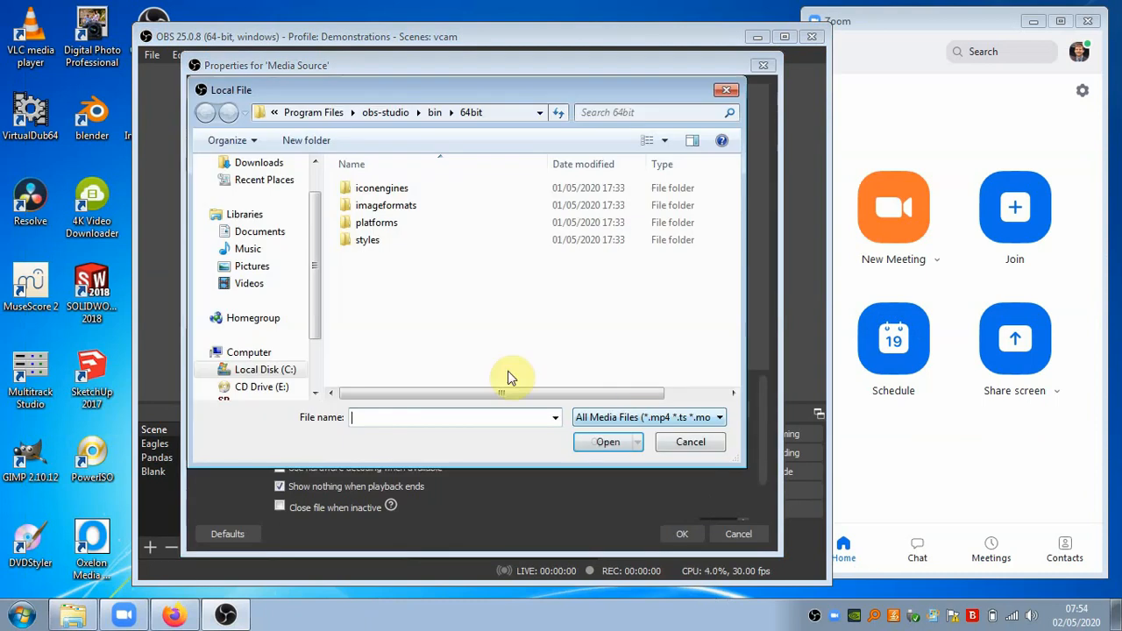
click(263, 285)
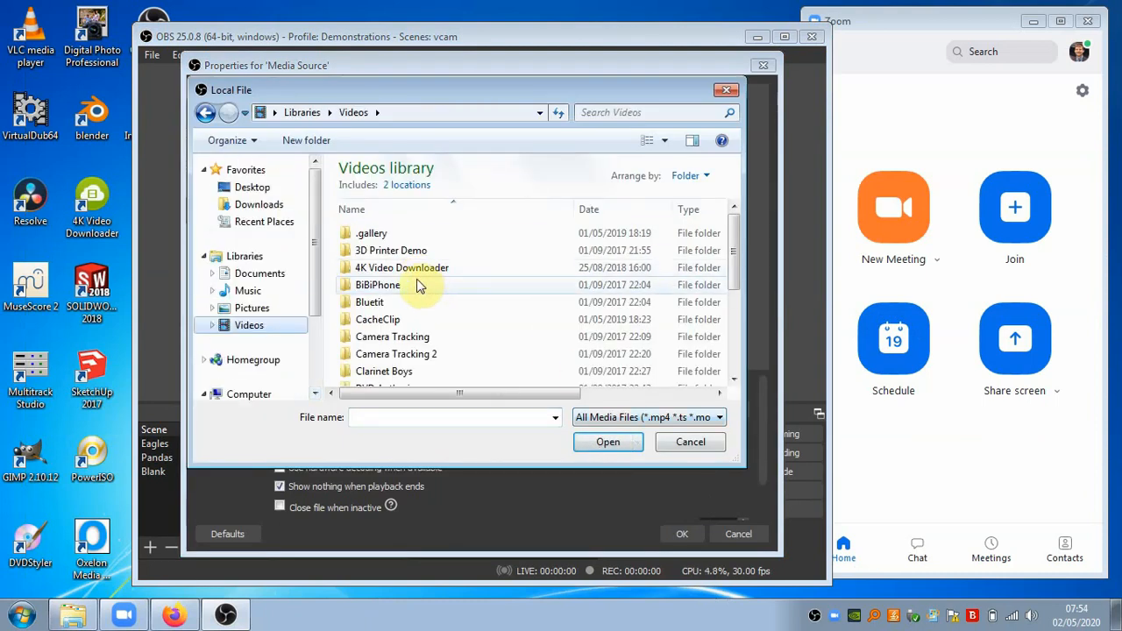
drag(734, 255, 739, 221)
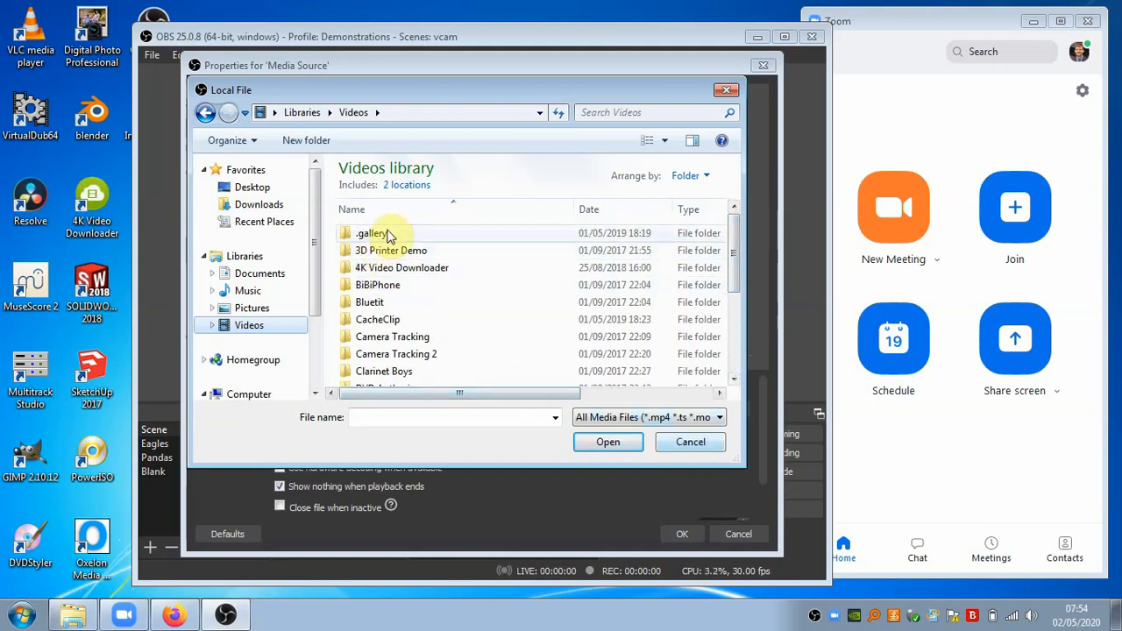
click(668, 447)
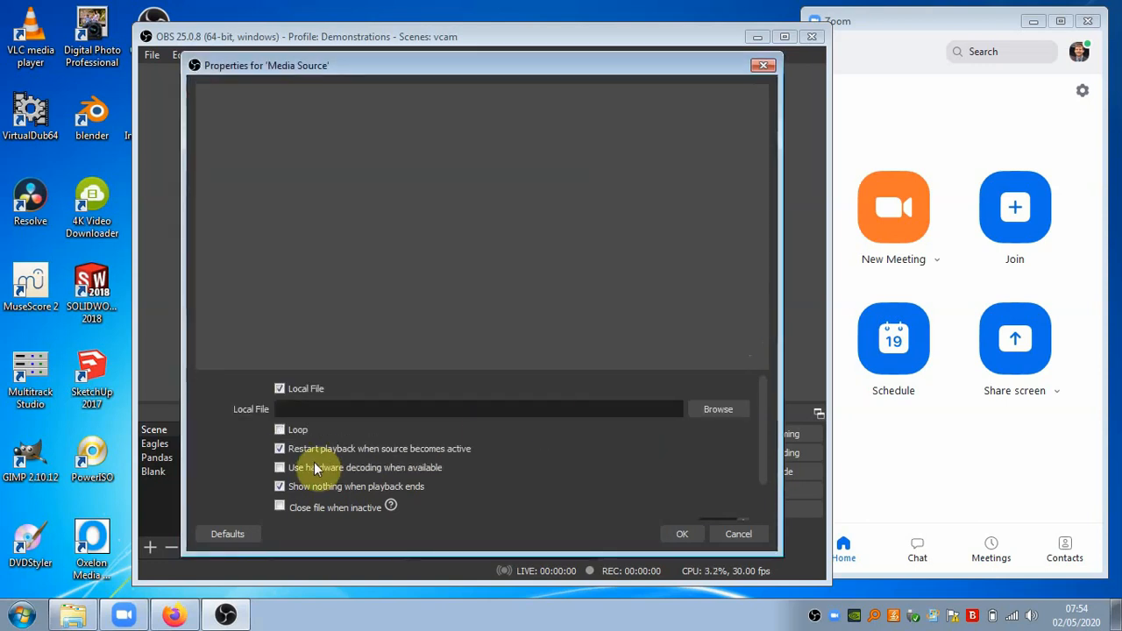
Cancel the Media Source properties and remove the Media Source from the snowman scene
scroll(371, 447, down, 2)
click(736, 532)
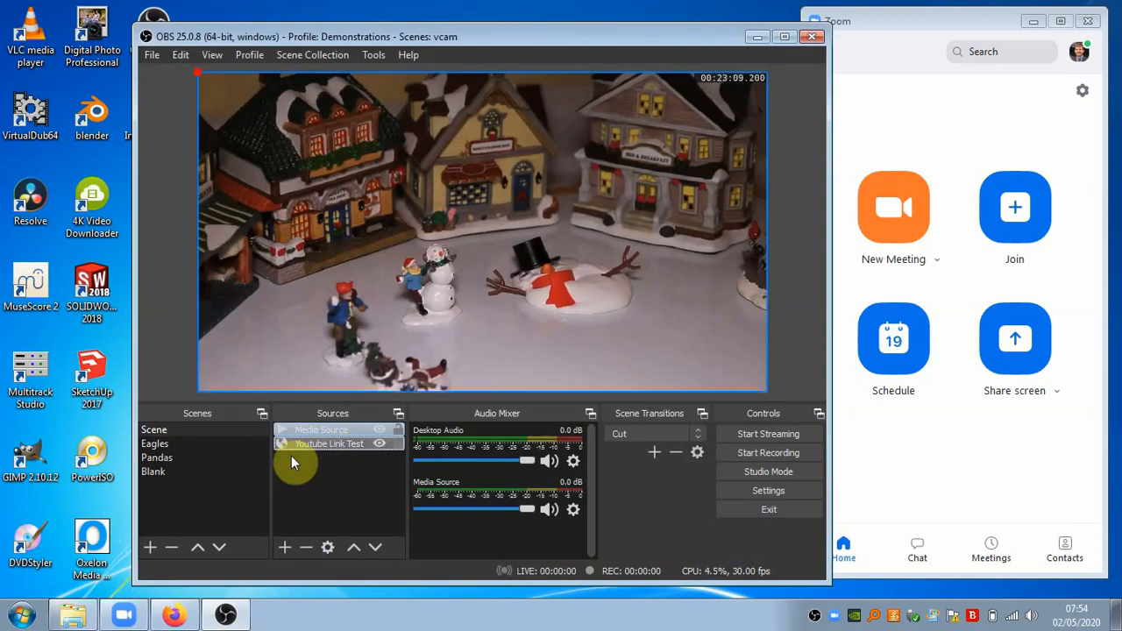
click(307, 547)
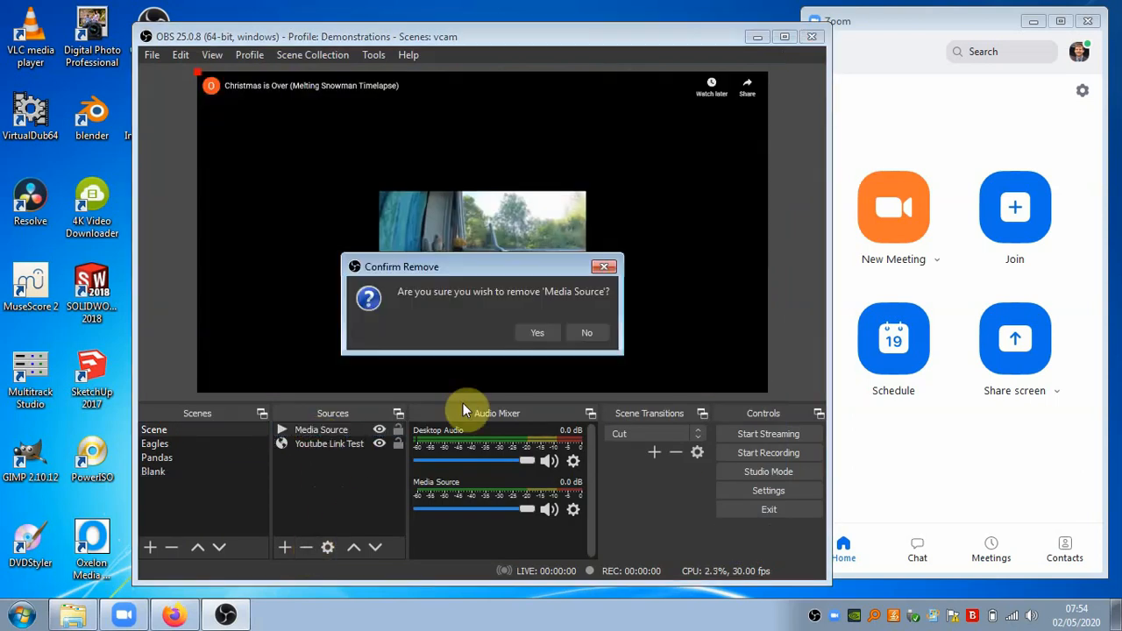
click(537, 334)
Switch between the Blank and snowman scenes, ending on Blank, and shift the OBS window away from the Zoom window
click(165, 470)
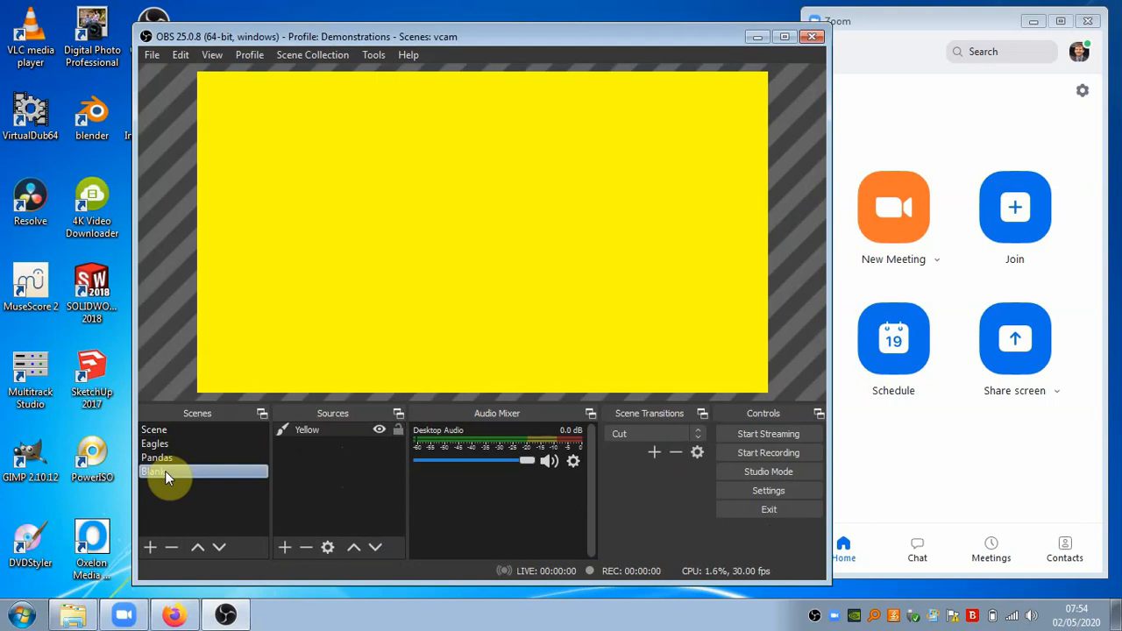
click(172, 431)
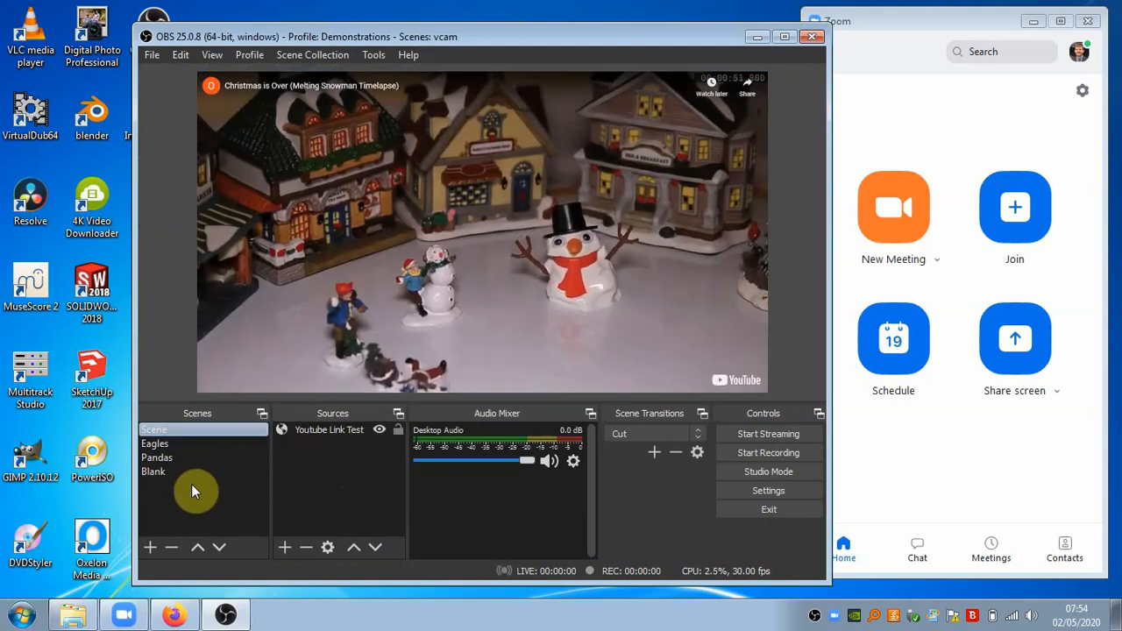
drag(482, 39, 431, 37)
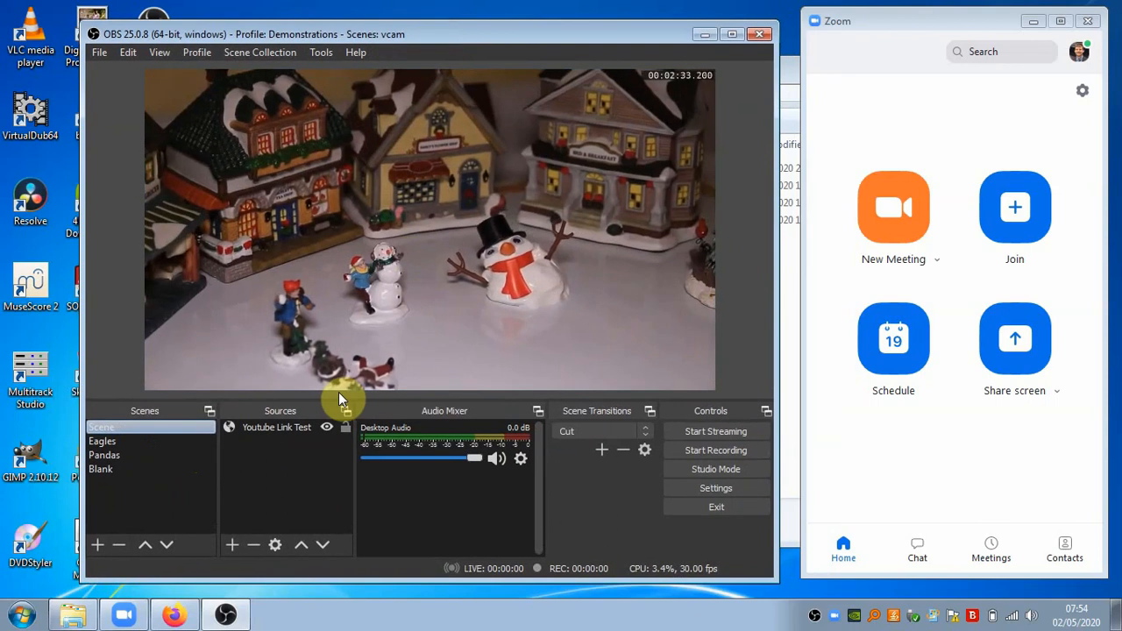
click(143, 468)
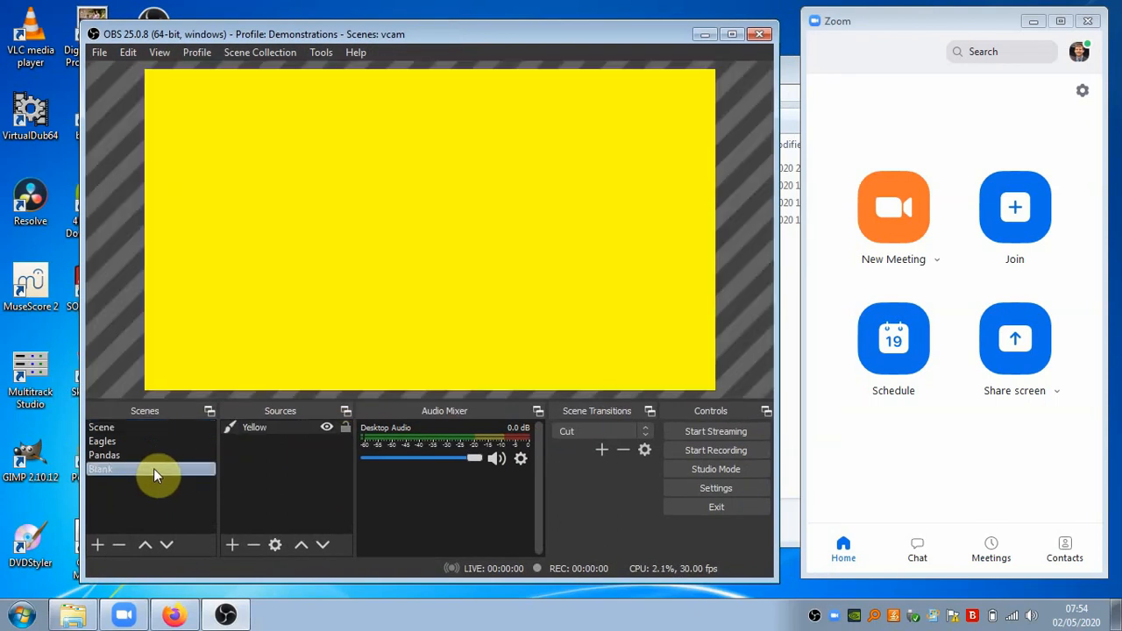
drag(513, 35, 469, 30)
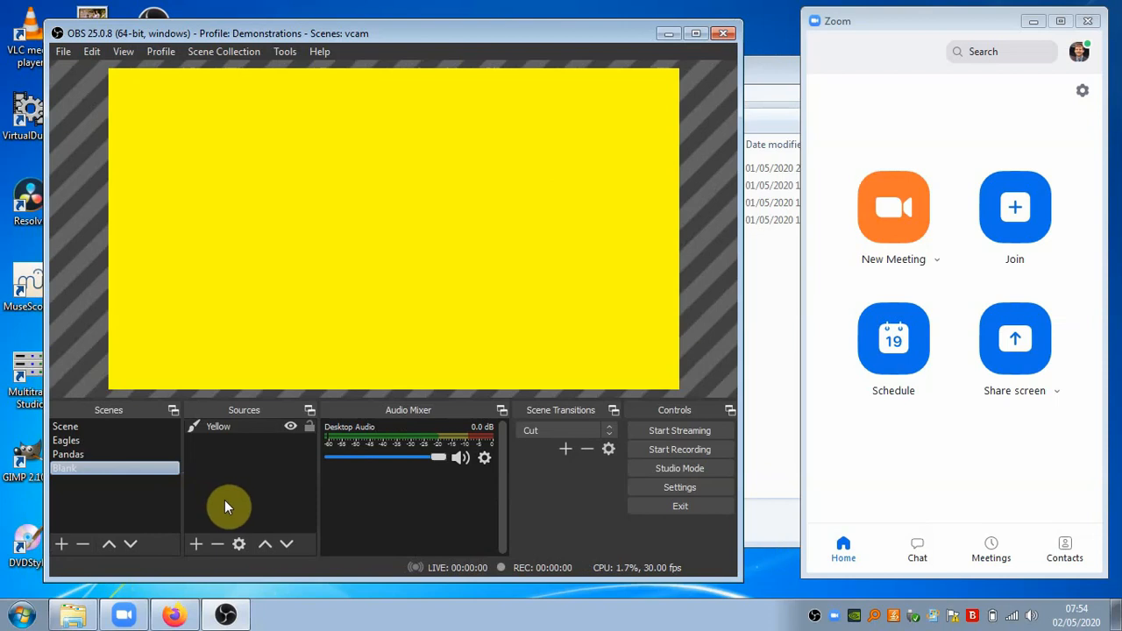
Open Zoom's Video settings, check the OBS-Camera preview against the Blank scene, and close the Settings window
click(124, 615)
click(1082, 91)
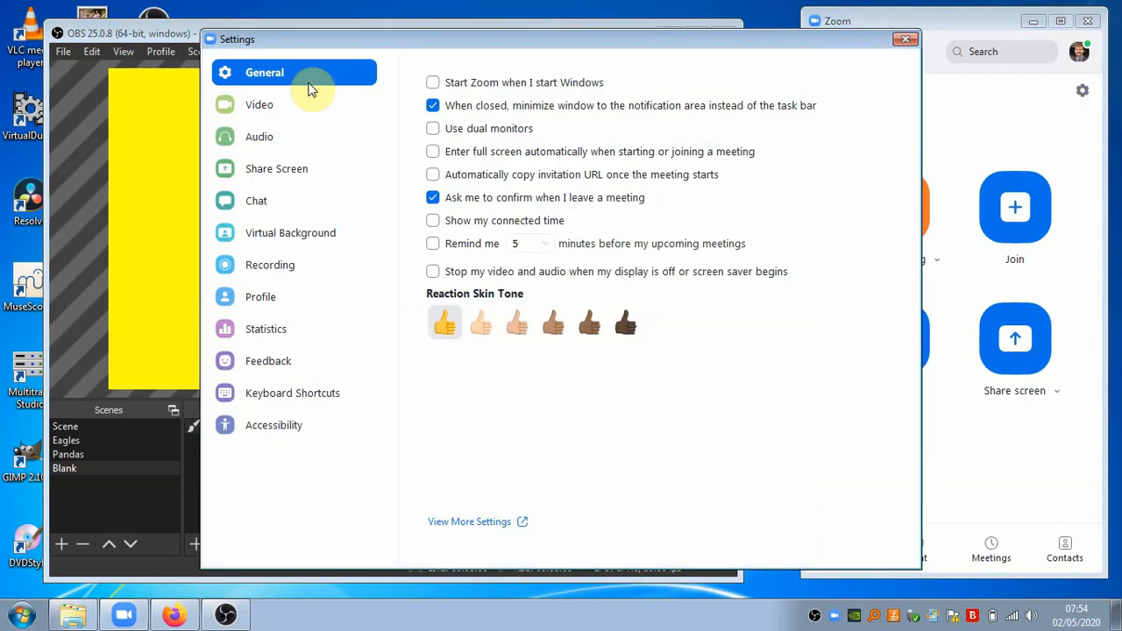
click(263, 105)
drag(664, 57, 824, 58)
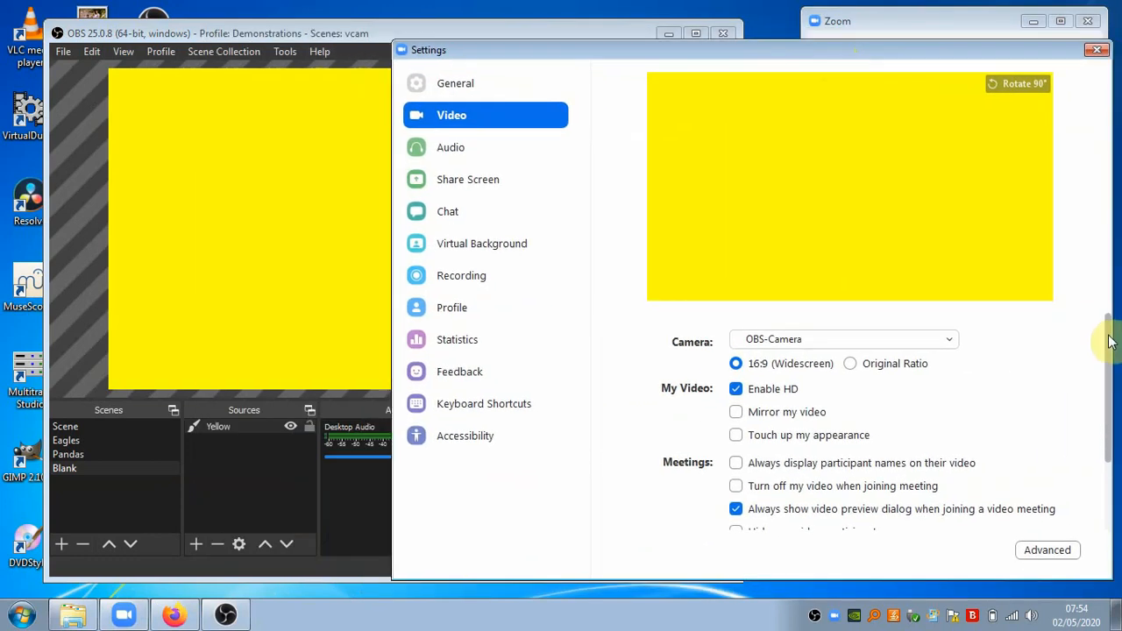
drag(1106, 341, 1095, 240)
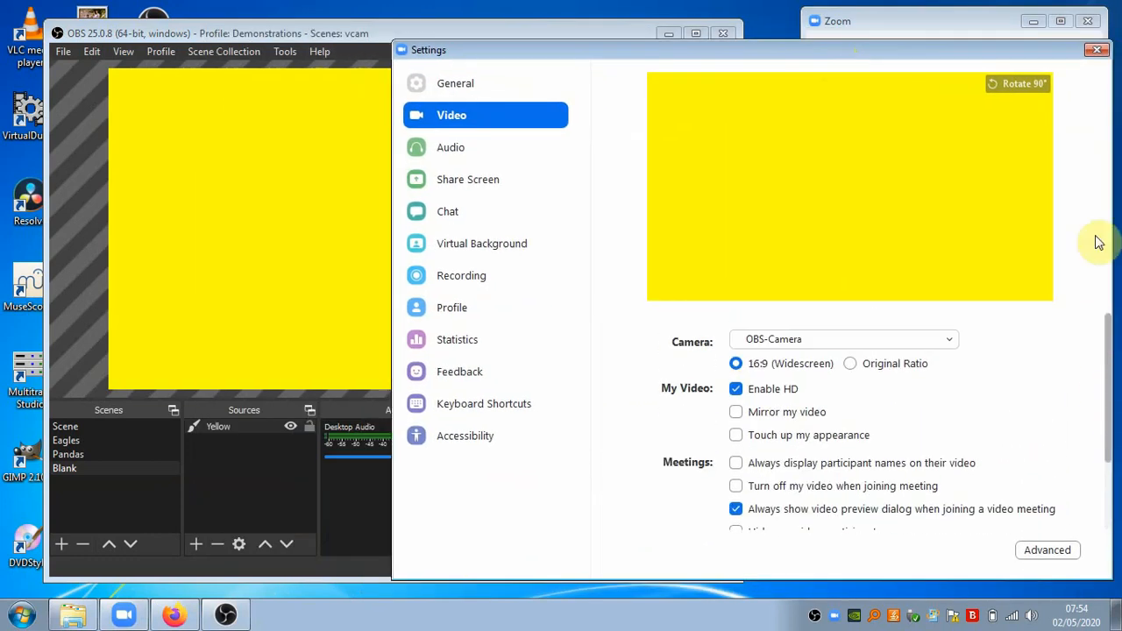
click(1099, 53)
Switch to the YouTube Demos folder in Windows Explorer and select VBCABLE_Driver_Pack43.zip
drag(368, 30, 370, 36)
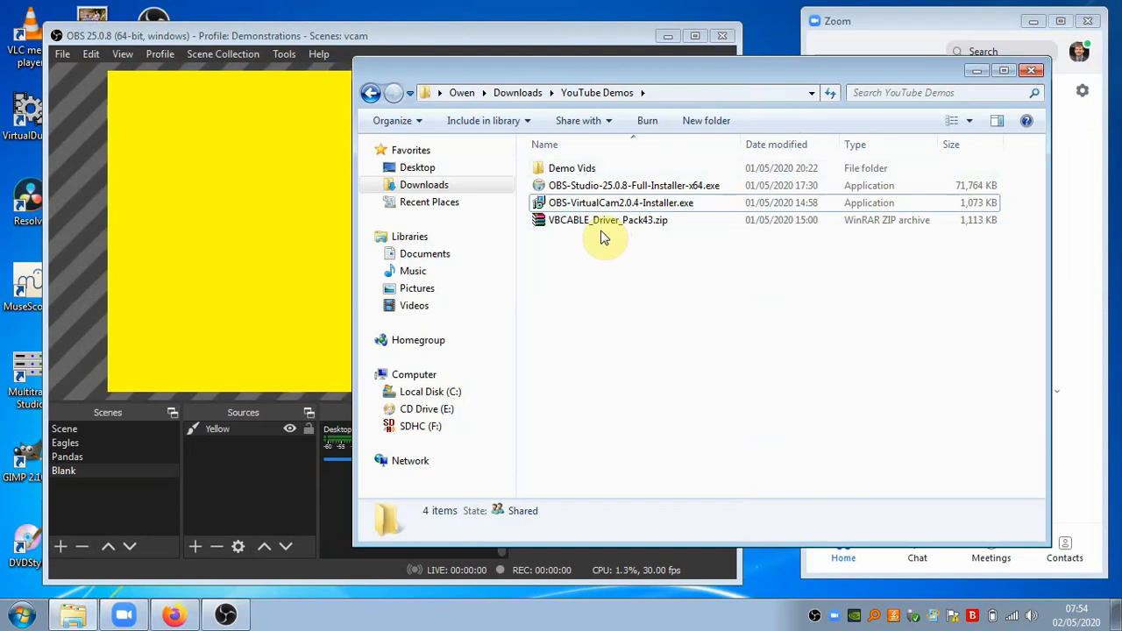
click(606, 223)
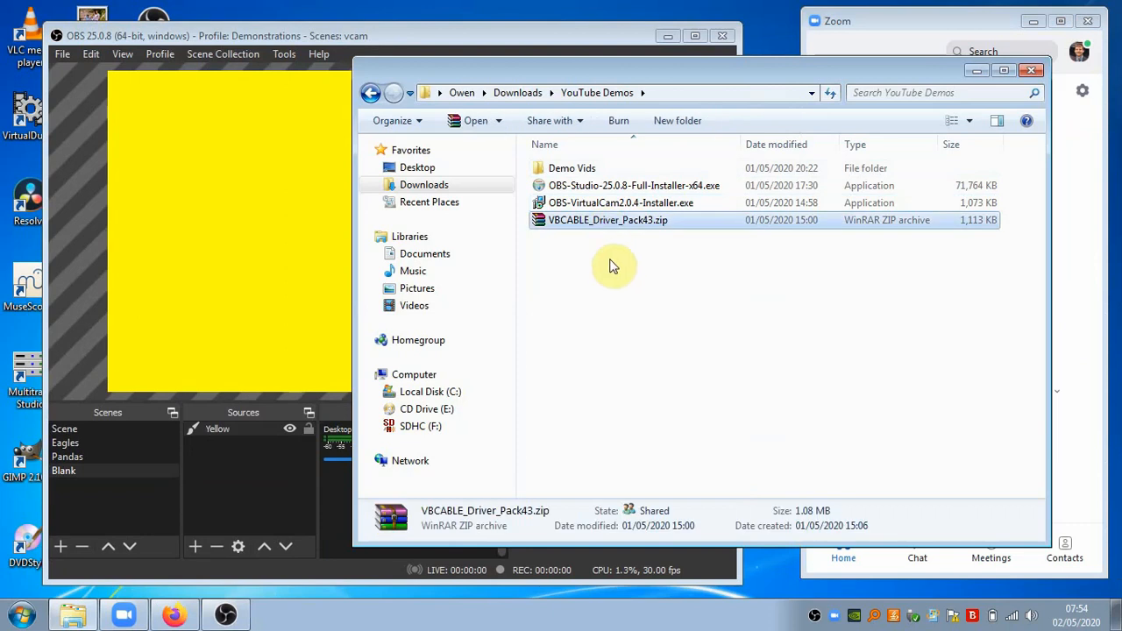
click(613, 266)
click(611, 226)
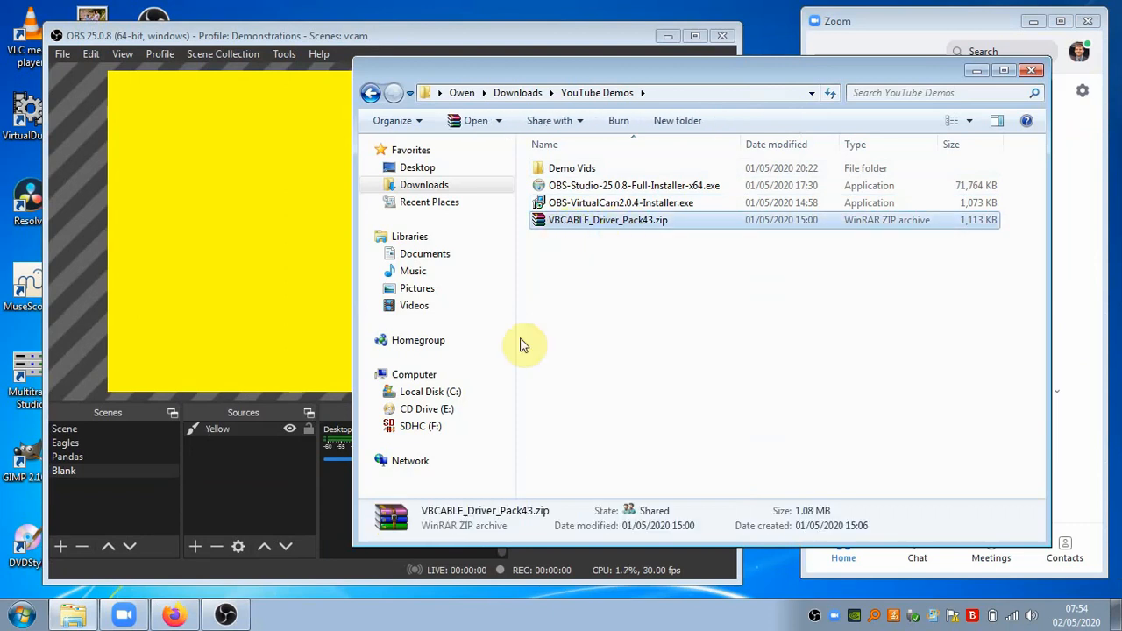
Switch to Firefox, search the web for "vb audio cable" from the OBS-VirtualCam page and open VB-Audio's Virtual Audio Cable site
click(172, 616)
click(815, 14)
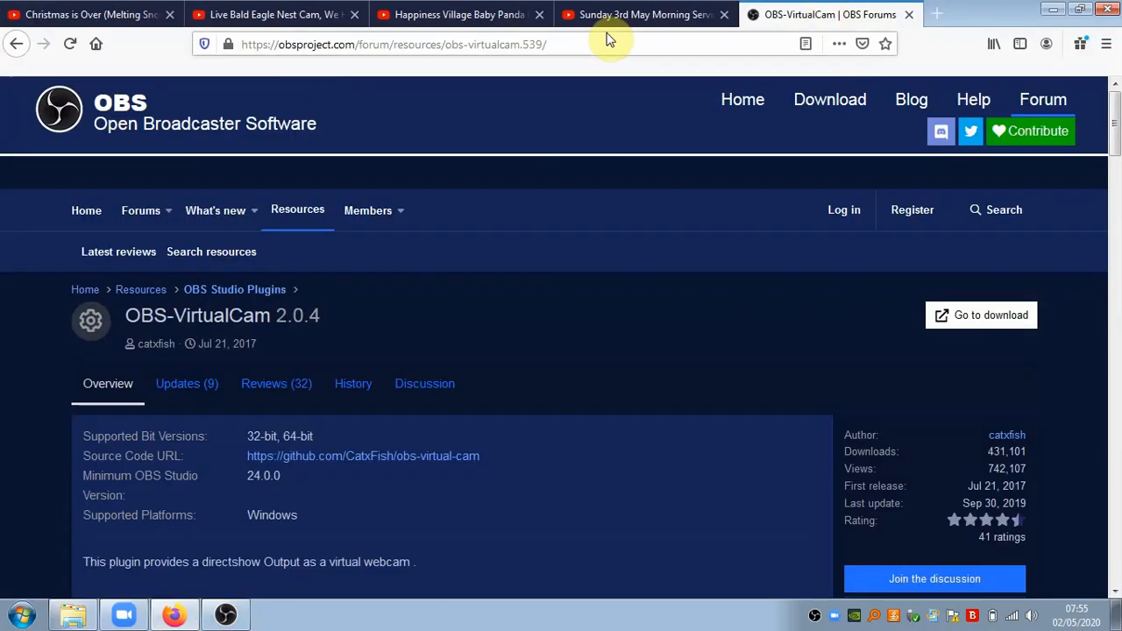
click(557, 46)
text(vb )
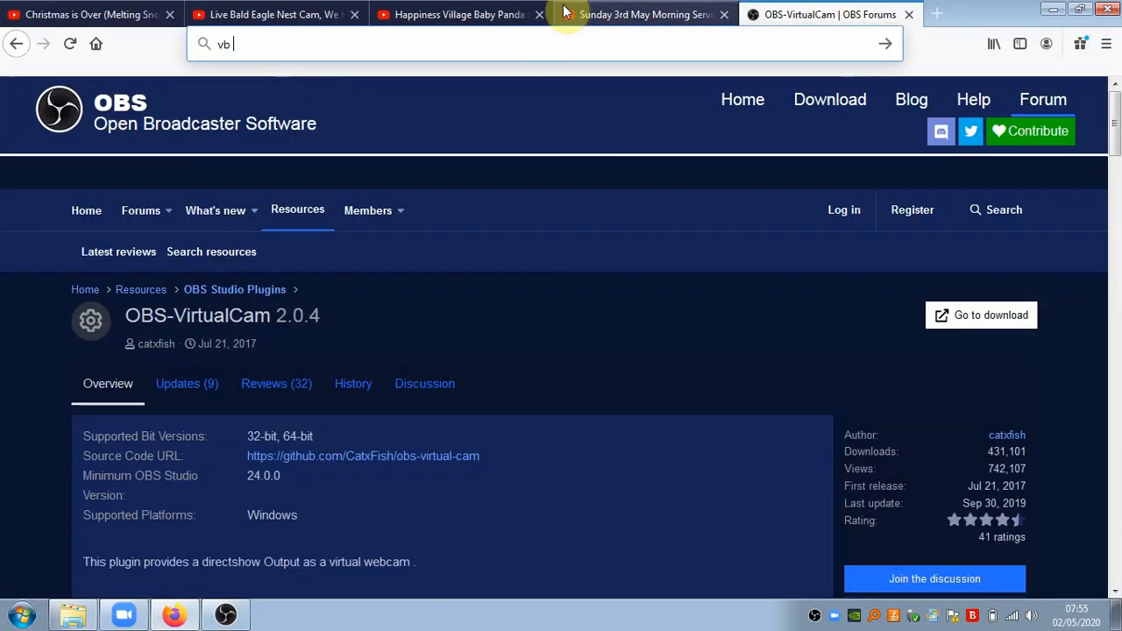
text(audio cable)
key(Return)
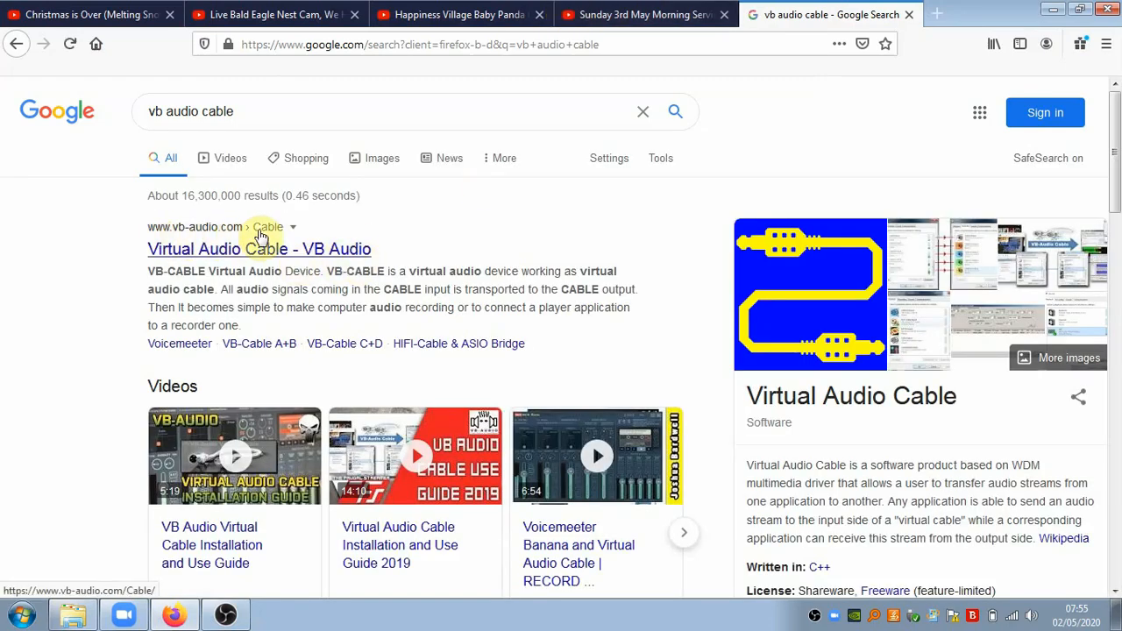
click(247, 248)
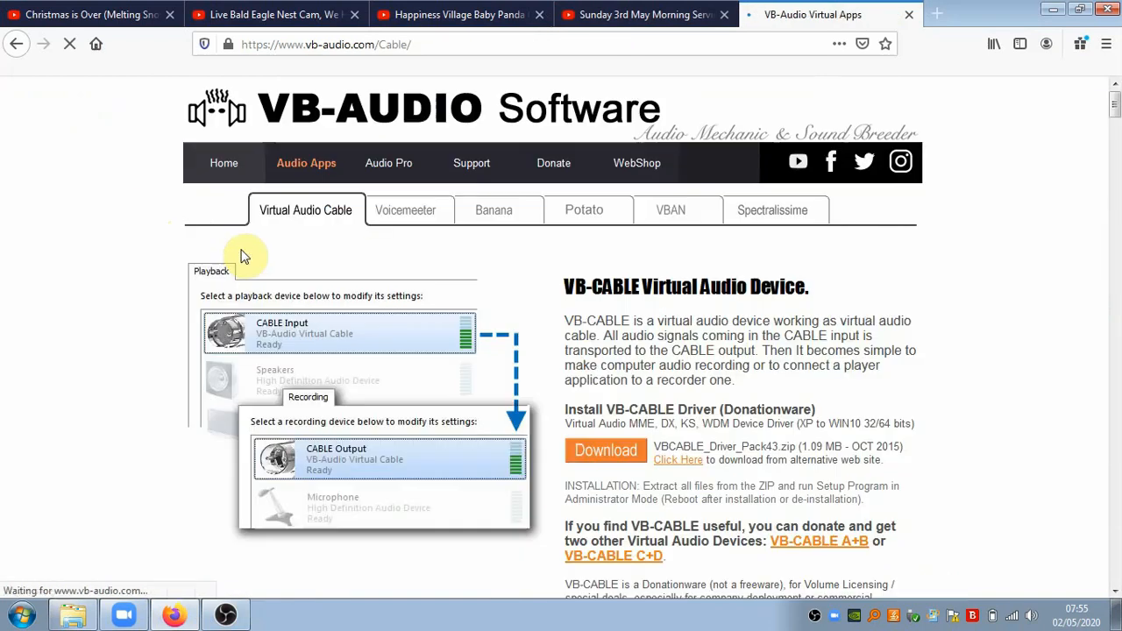
Start downloading VBCABLE_Driver_Pack43.zip from the VB-CABLE page and cancel the file save
scroll(736, 361, down, 2)
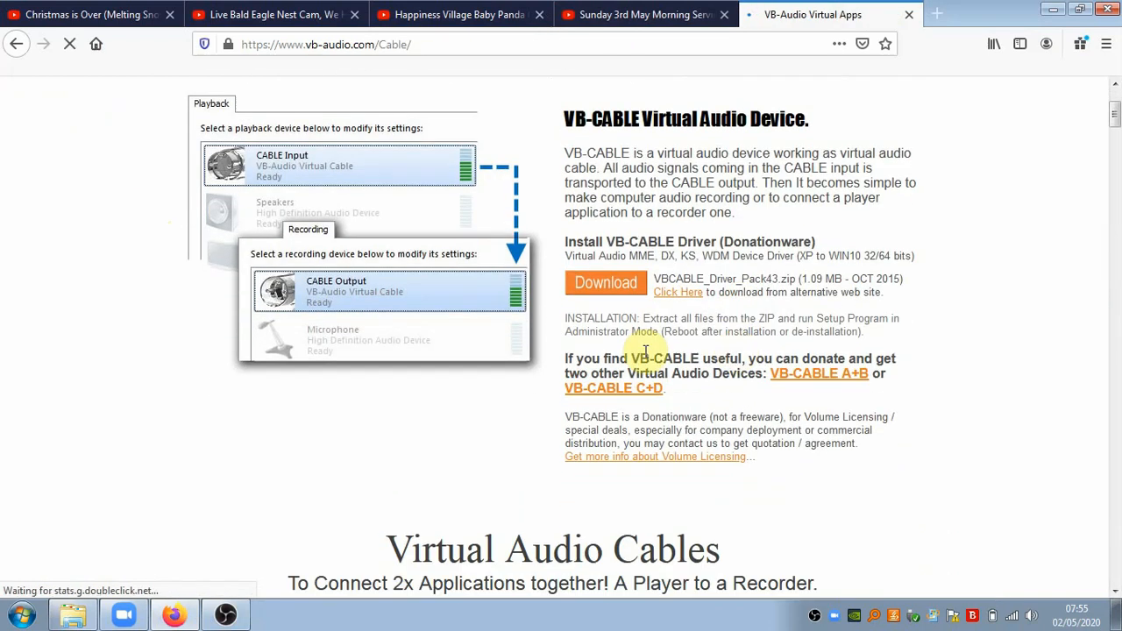
click(577, 284)
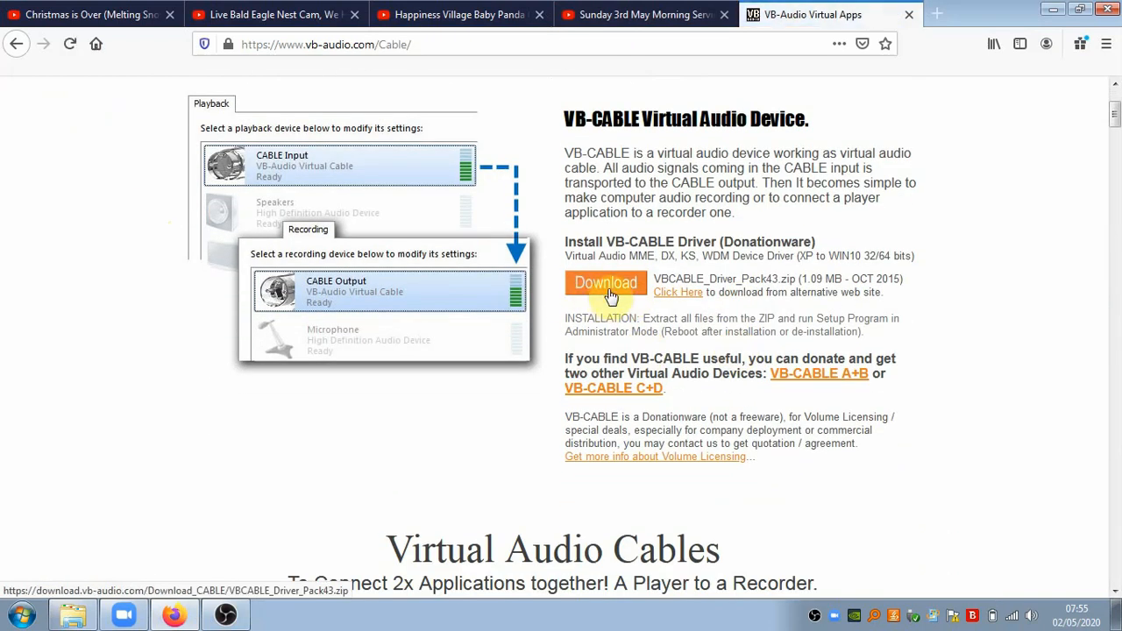
click(611, 292)
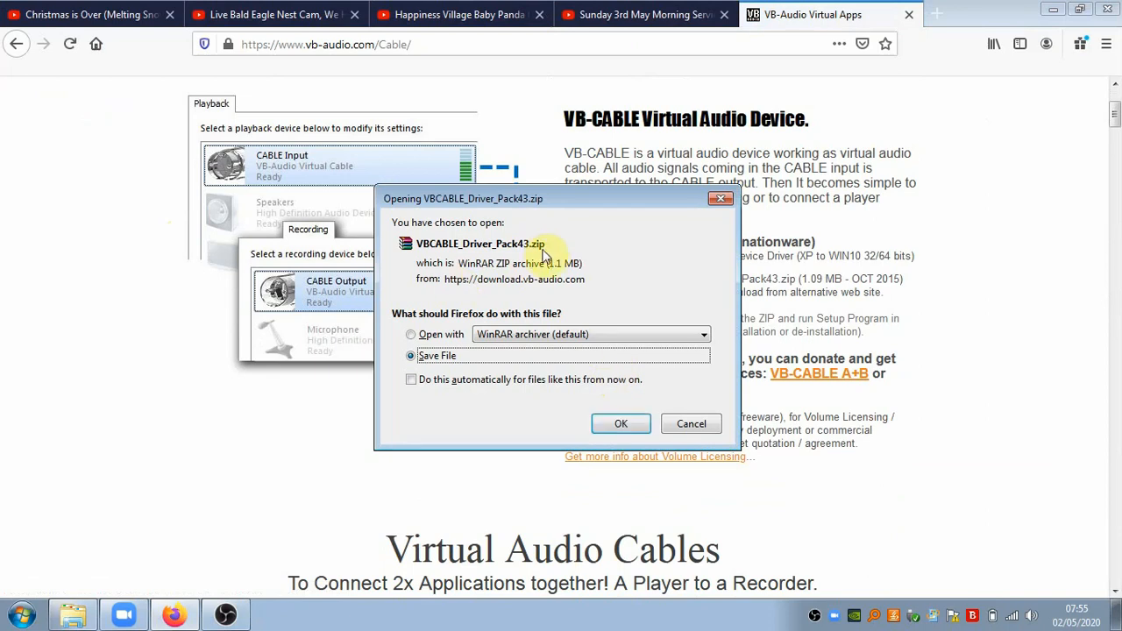
drag(611, 201, 644, 221)
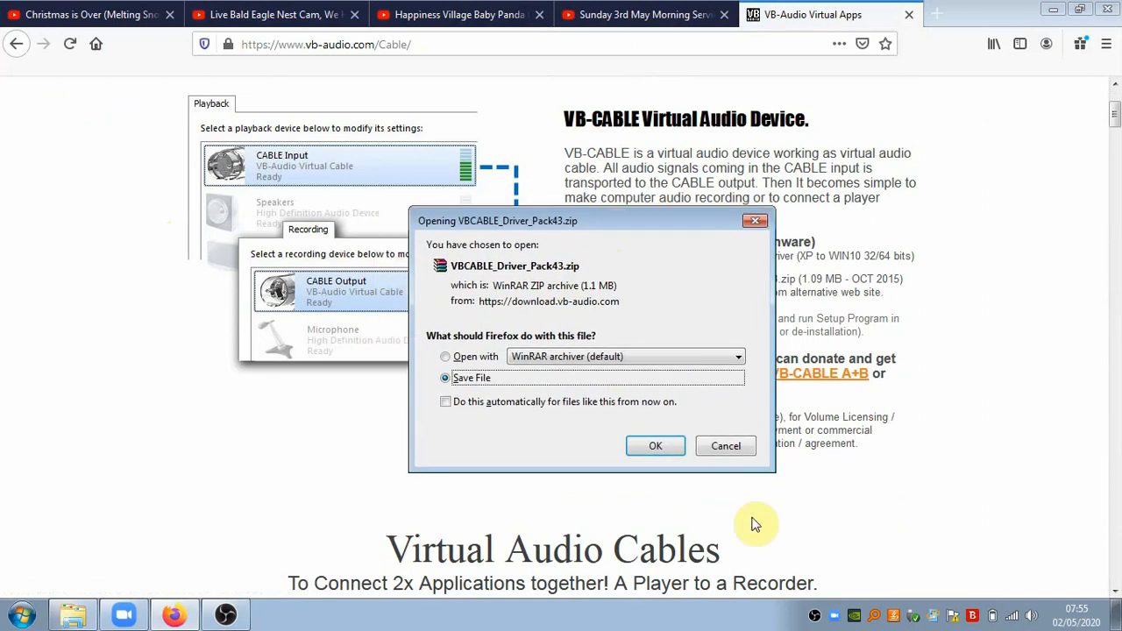
click(724, 445)
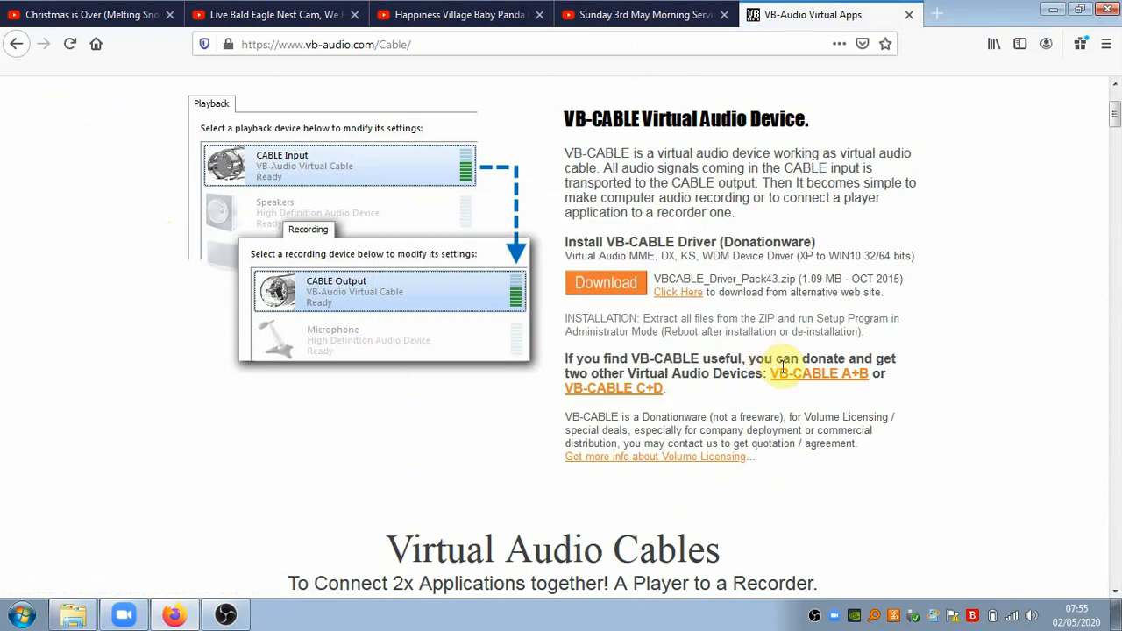
Return to the YouTube Demos folder in Windows Explorer and review the available actions for VBCABLE_Driver_Pack43.zip
click(72, 615)
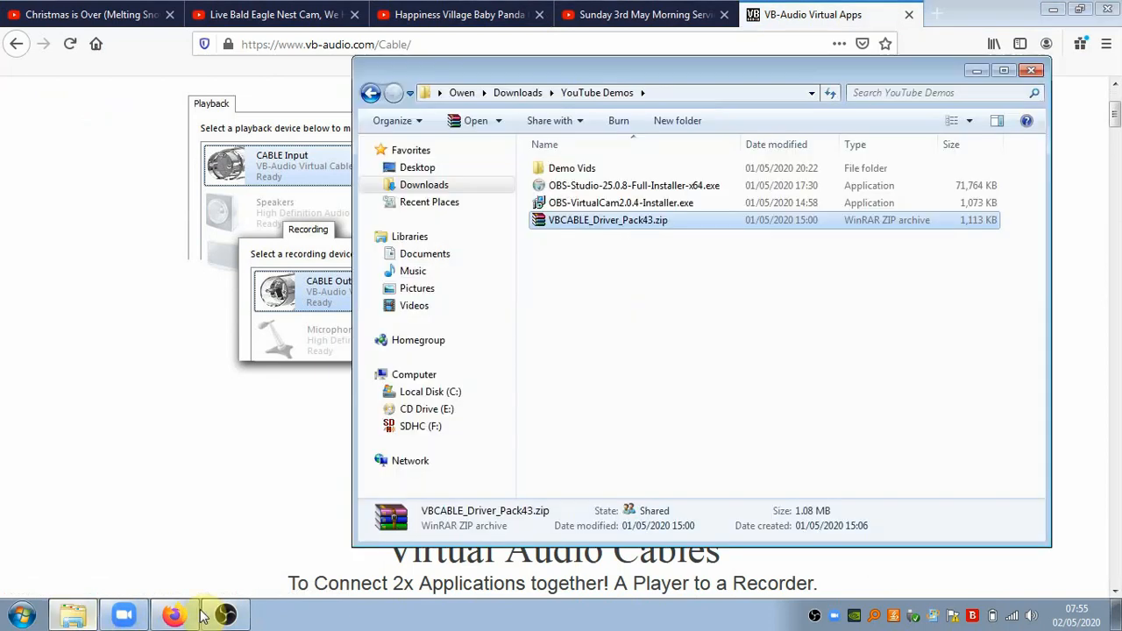
right_click(619, 226)
click(955, 273)
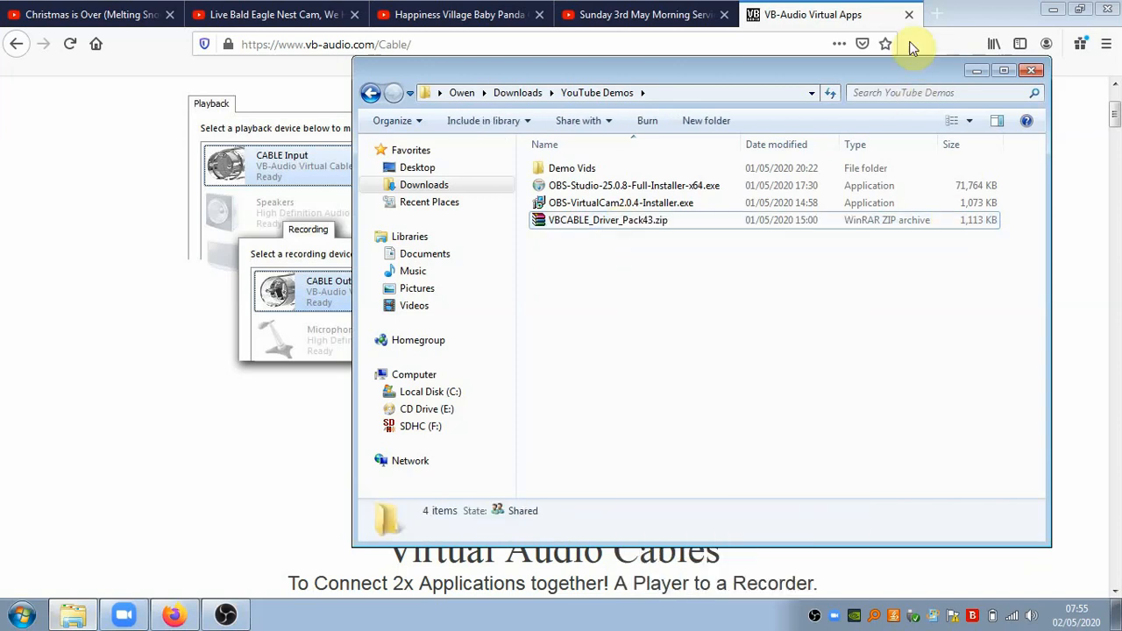
Extract VBCABLE_Driver_Pack43.zip into its own VBCABLE_Driver_Pack43 folder and open that folder
right_click(627, 223)
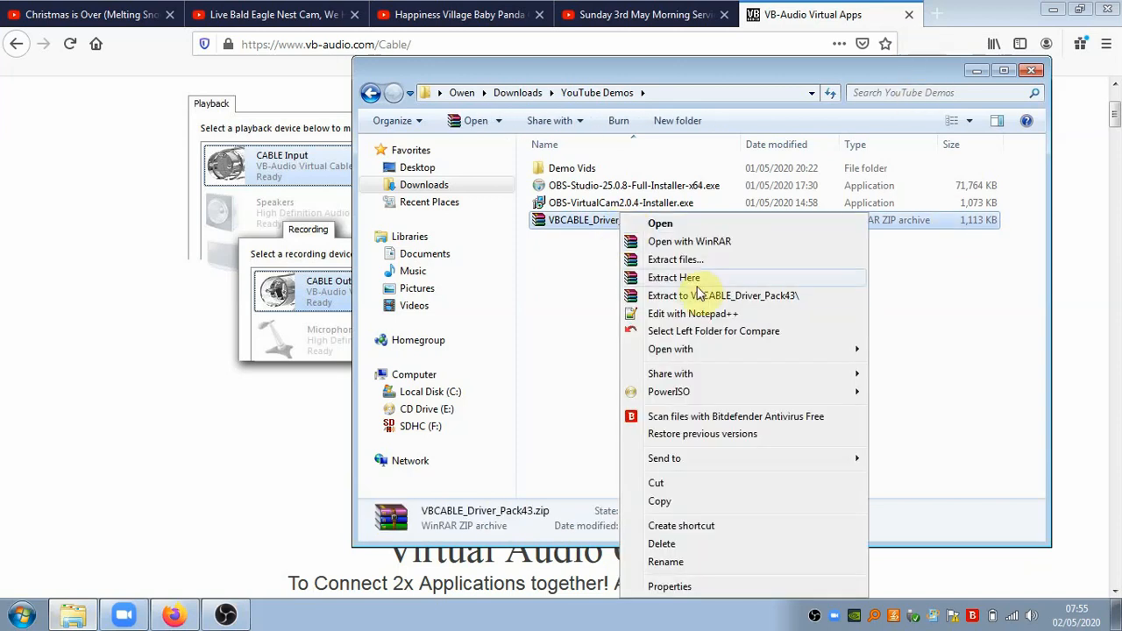
click(702, 298)
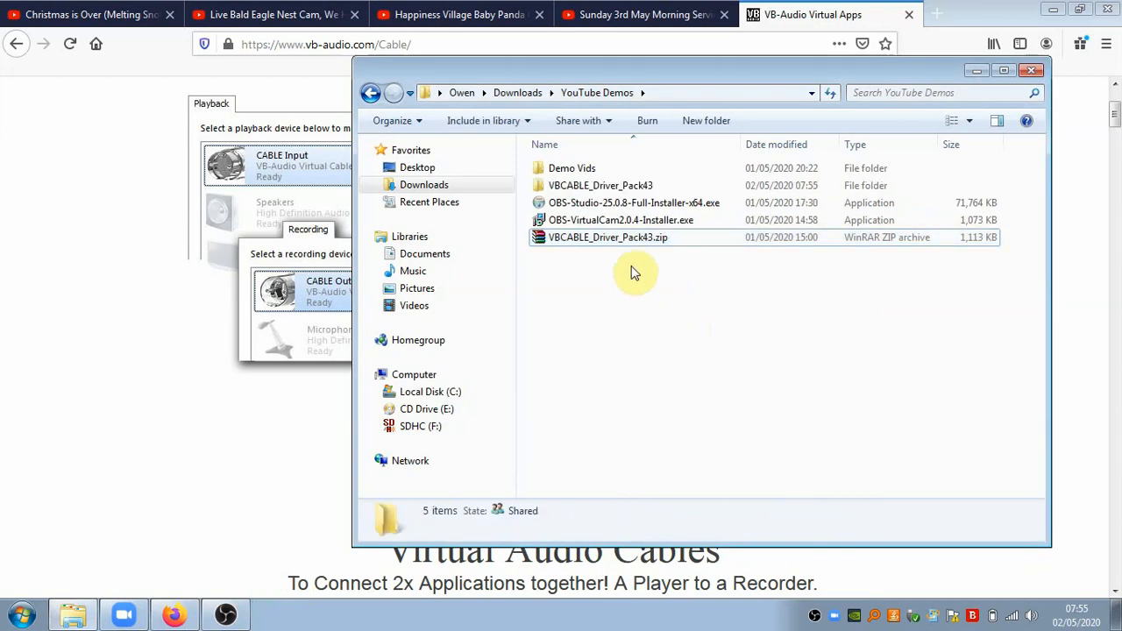
double_click(601, 185)
drag(727, 75, 652, 71)
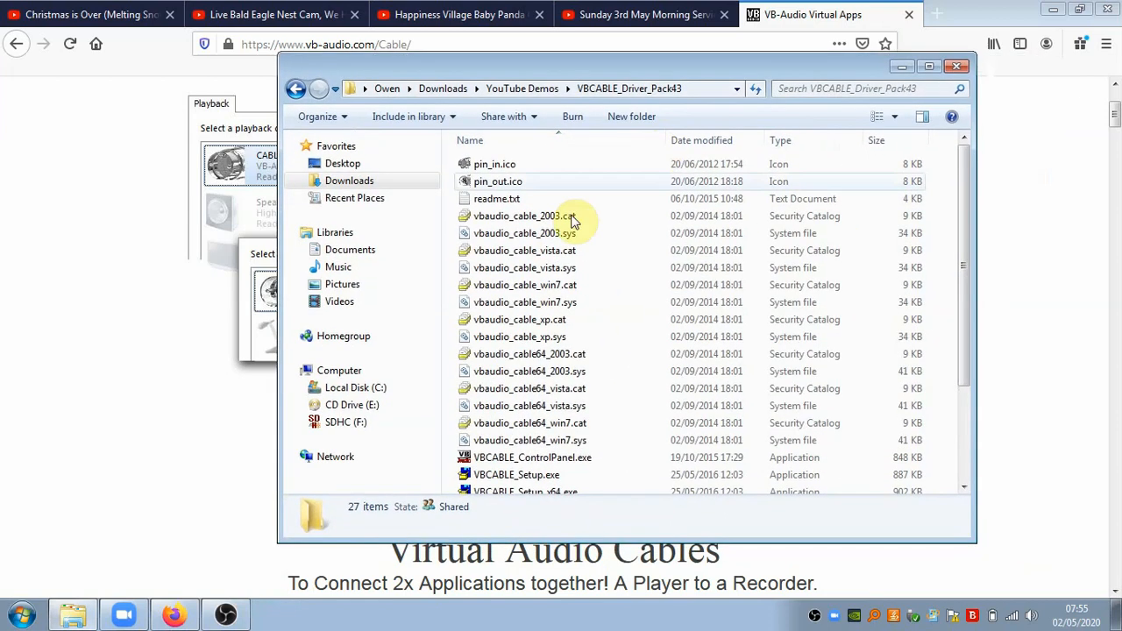
Locate the VBCABLE_Setup.exe and VBCABLE_Setup_x64.exe installers in the extracted folder and select the 64-bit one
scroll(570, 220, down, 3)
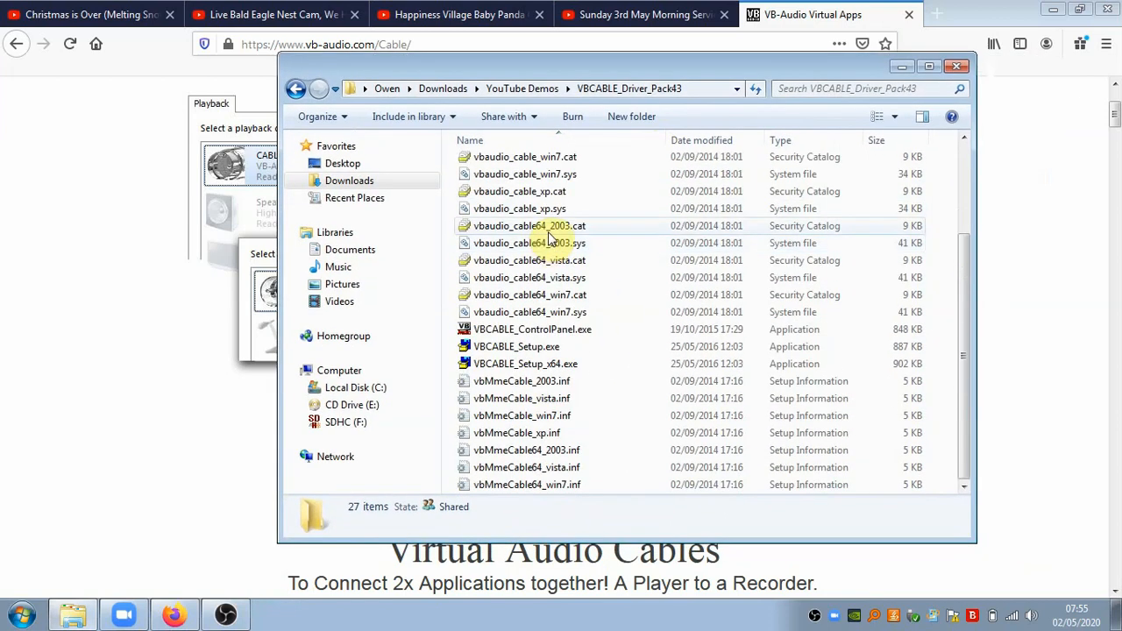
click(517, 347)
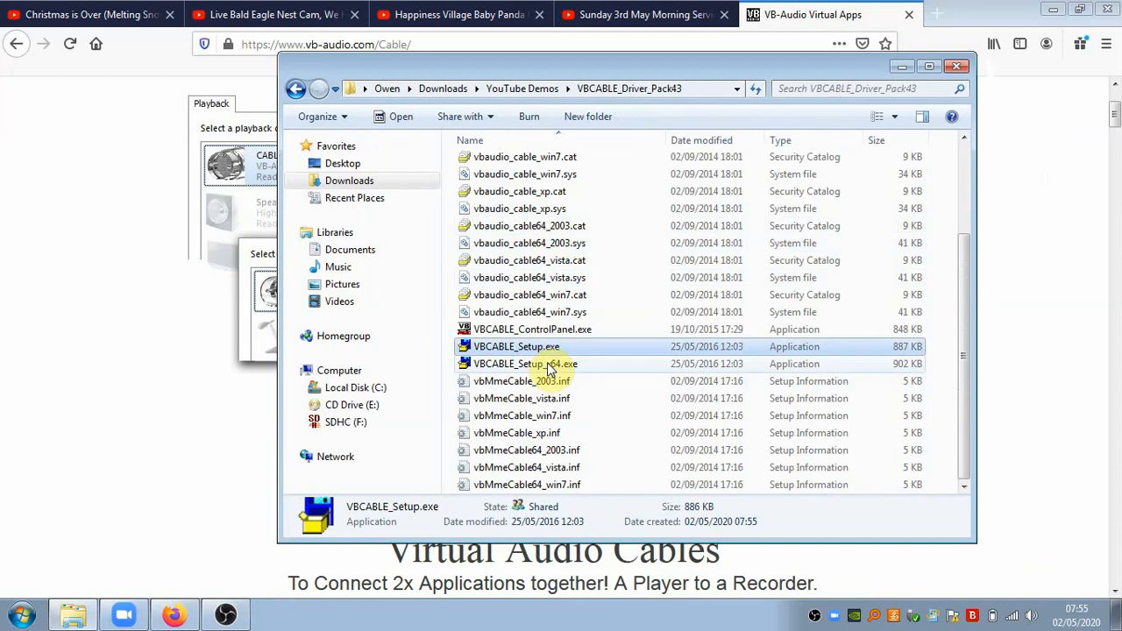
click(543, 365)
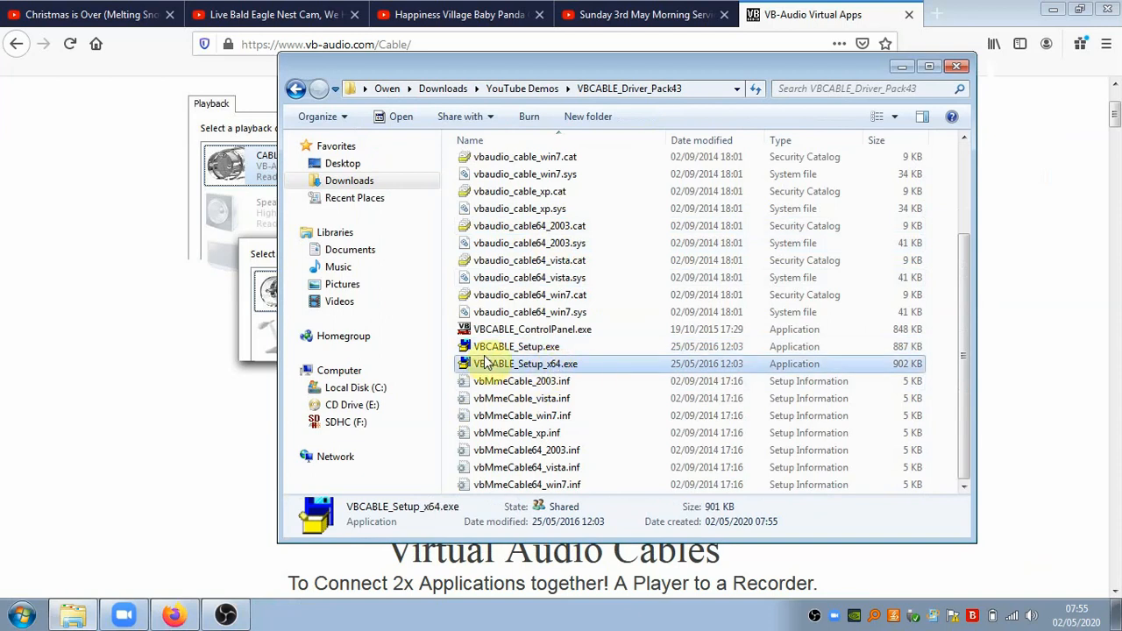
click(557, 349)
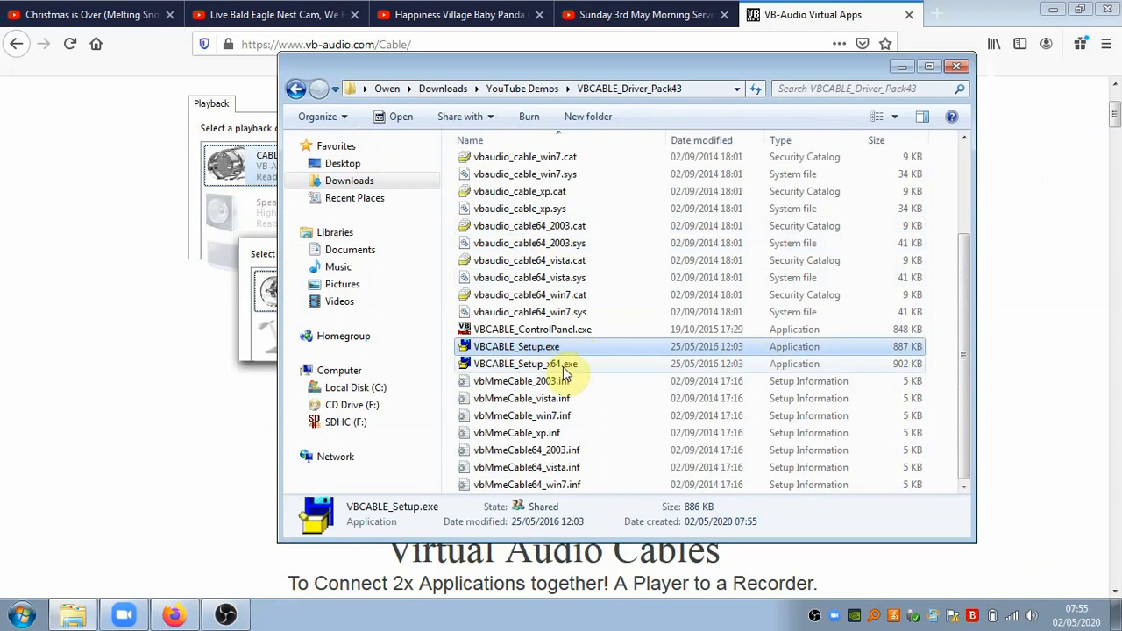
click(566, 365)
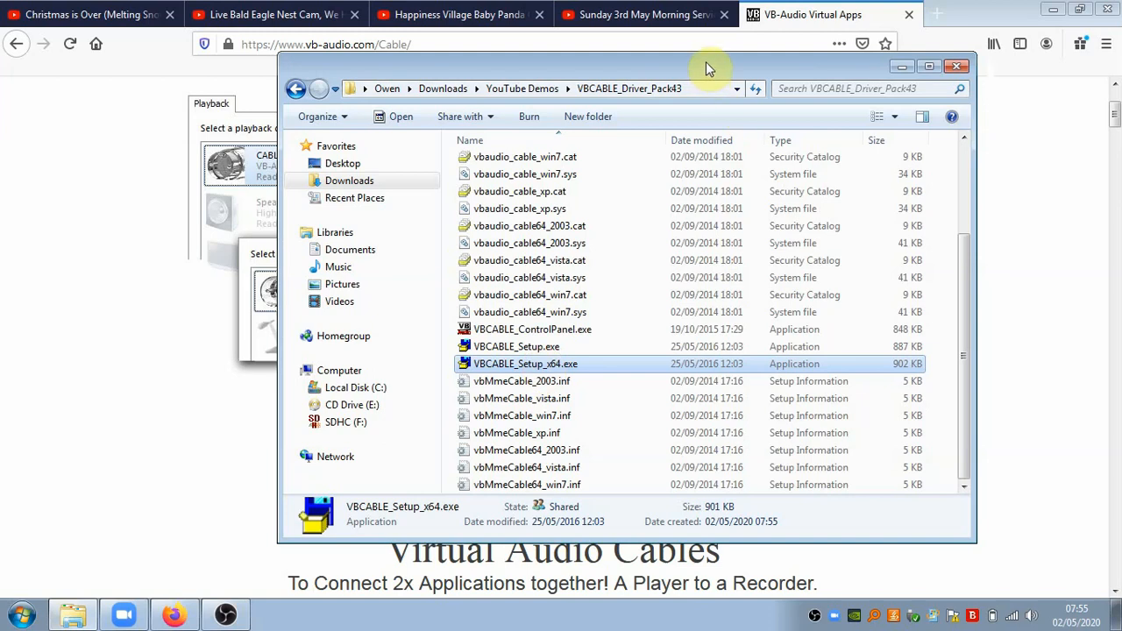
Run VBCABLE_Setup_x64.exe as administrator and close the driver installation window without removing the driver
drag(706, 61, 705, 79)
right_click(562, 386)
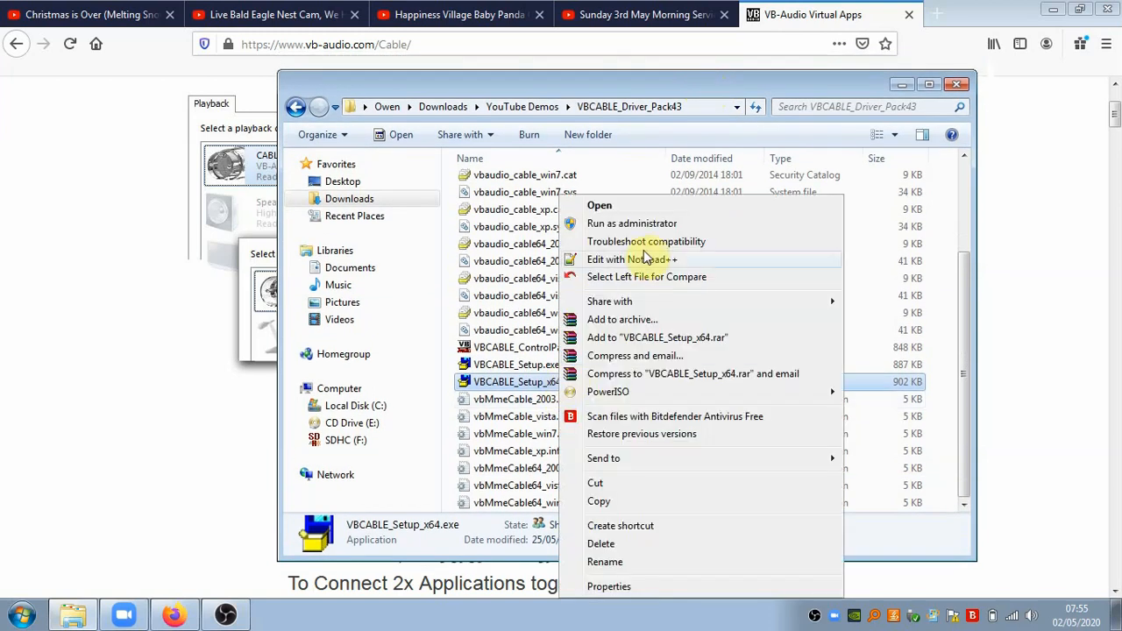
click(656, 223)
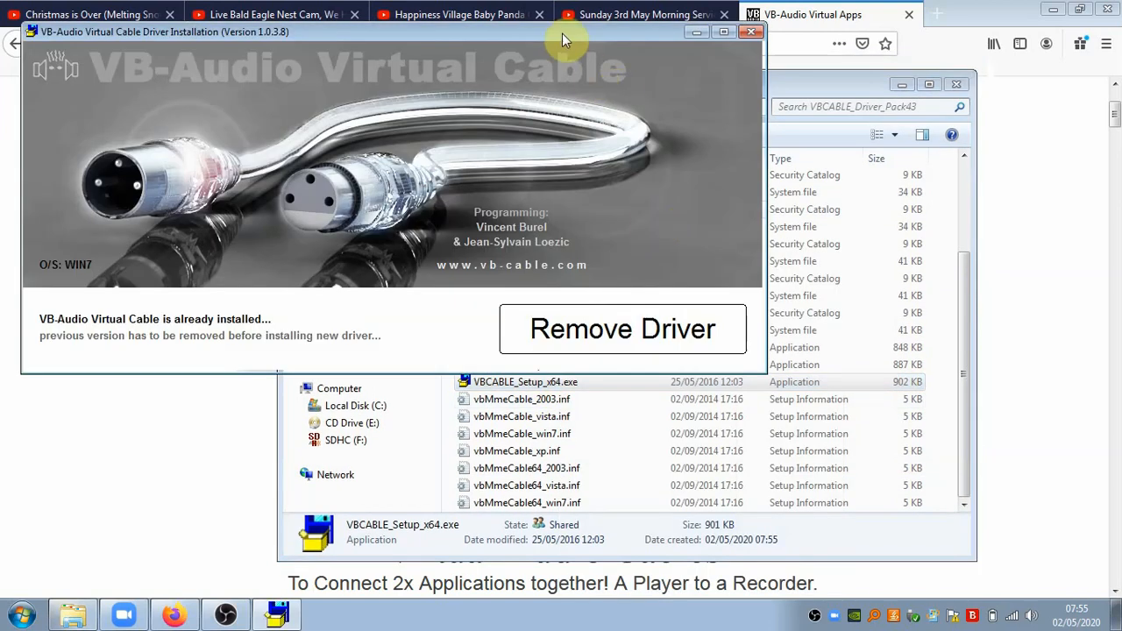
drag(561, 33, 683, 147)
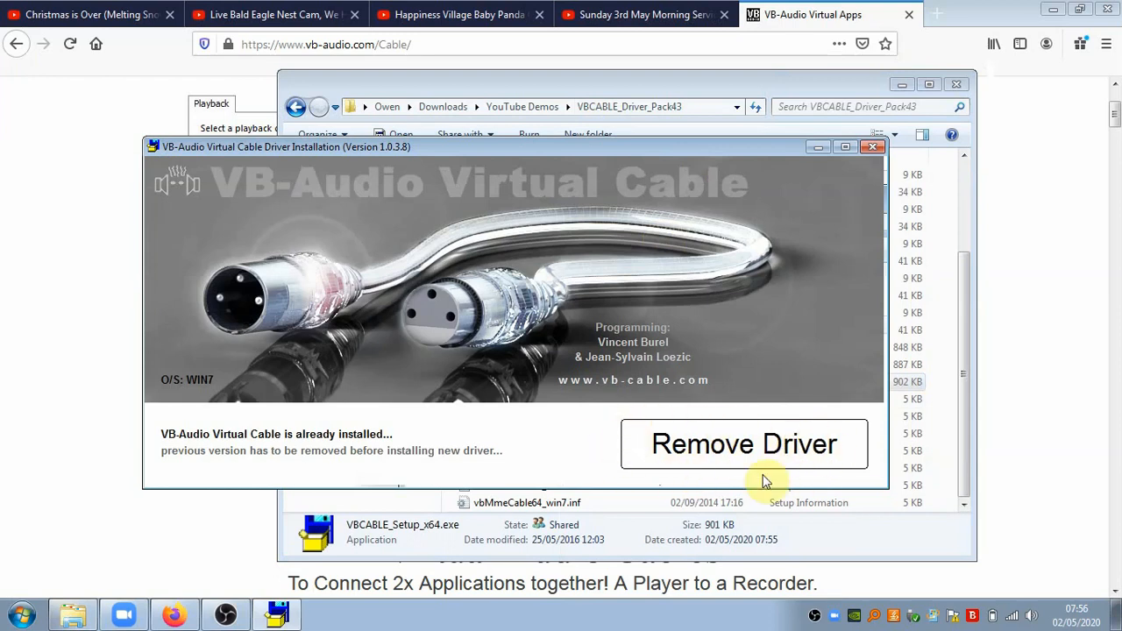
drag(767, 151, 754, 156)
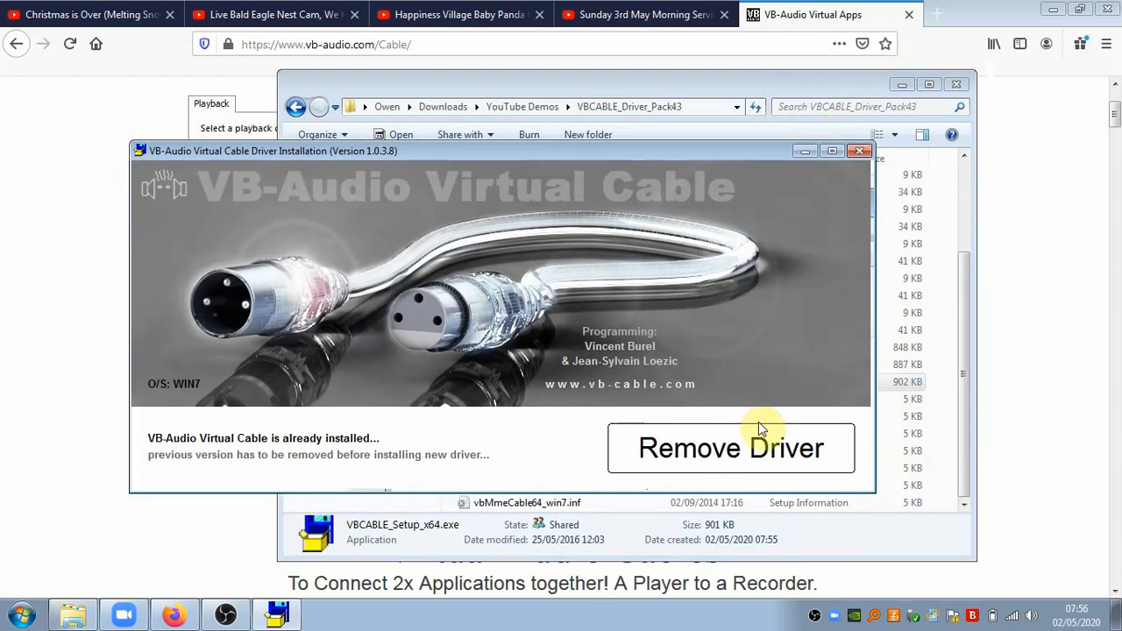
click(862, 153)
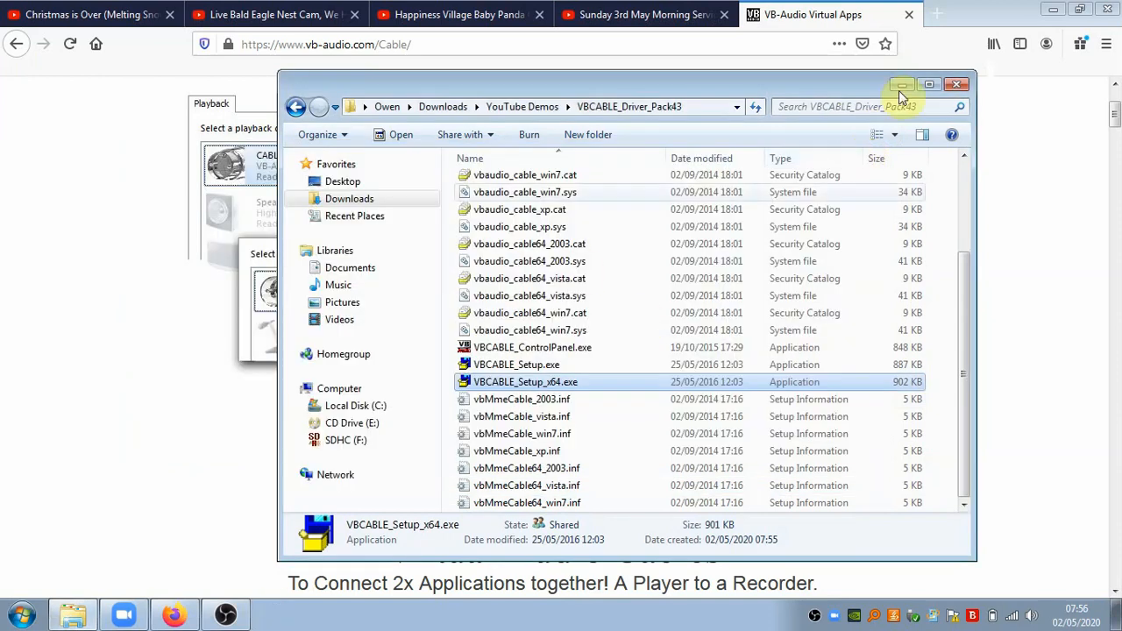
Go back to the YouTube Demos folder, and minimise the Firefox and Windows Explorer windows to uncover OBS and Zoom
drag(815, 88, 819, 89)
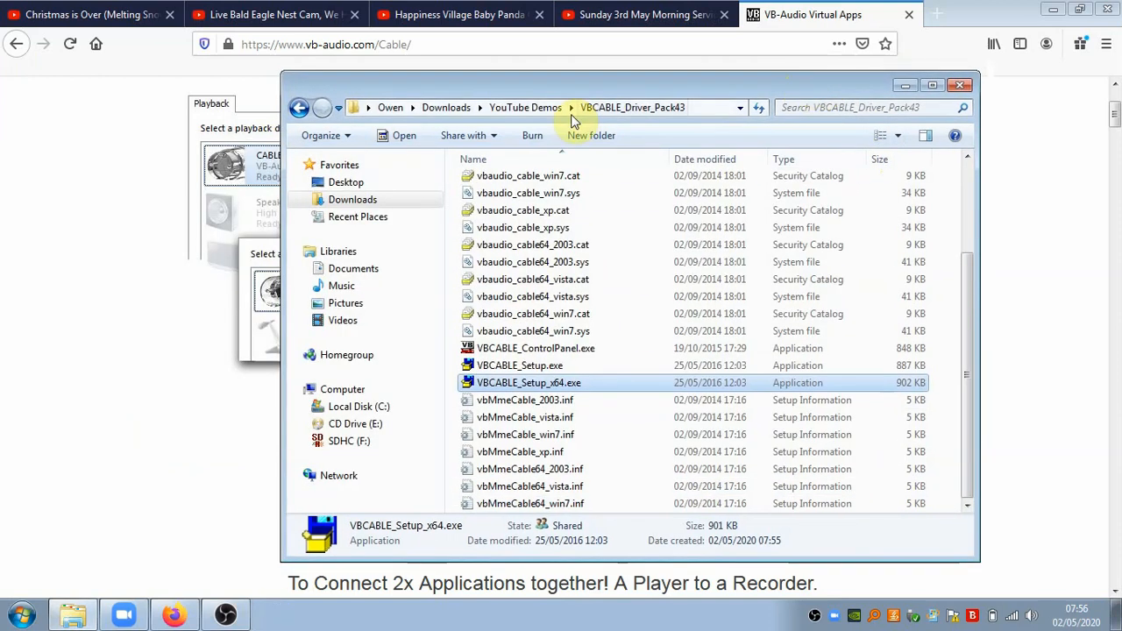
click(525, 108)
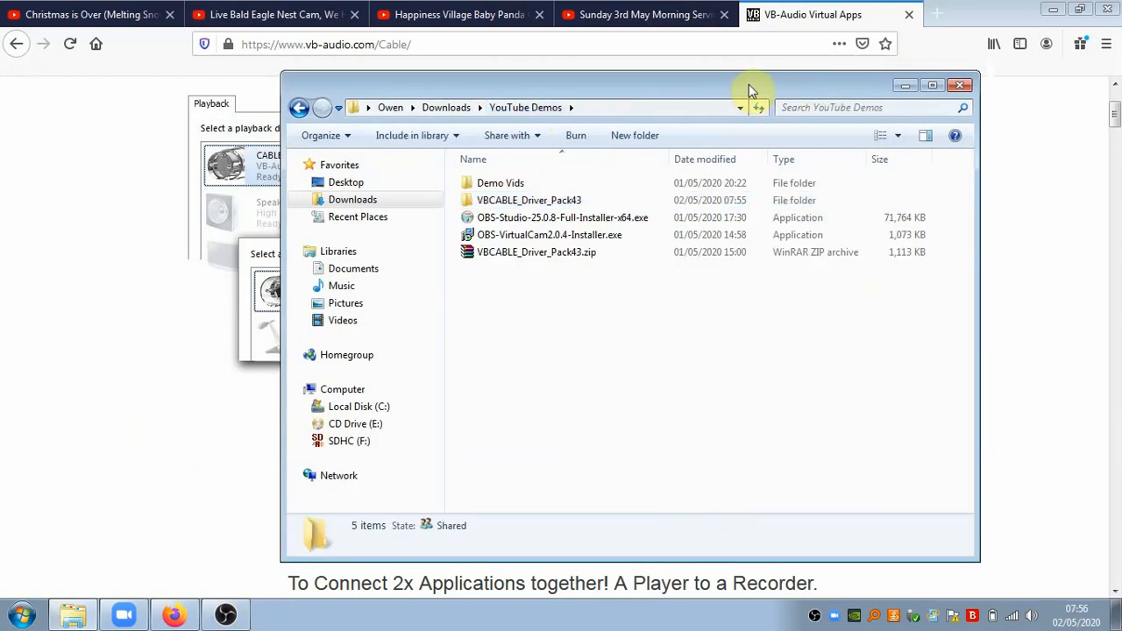
drag(749, 84, 766, 92)
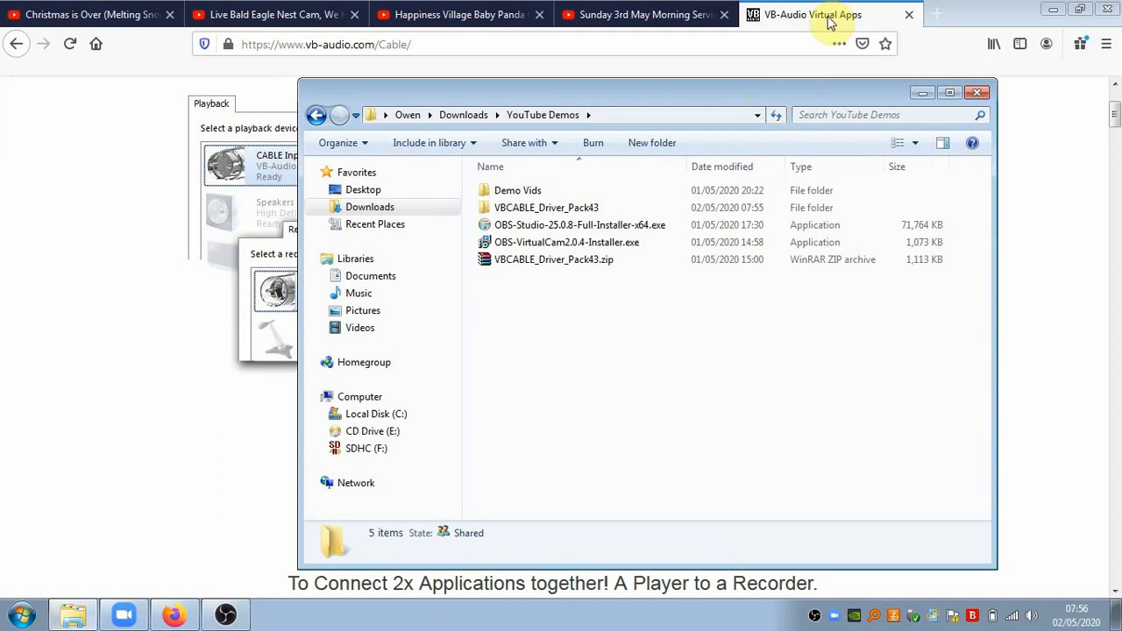
click(830, 21)
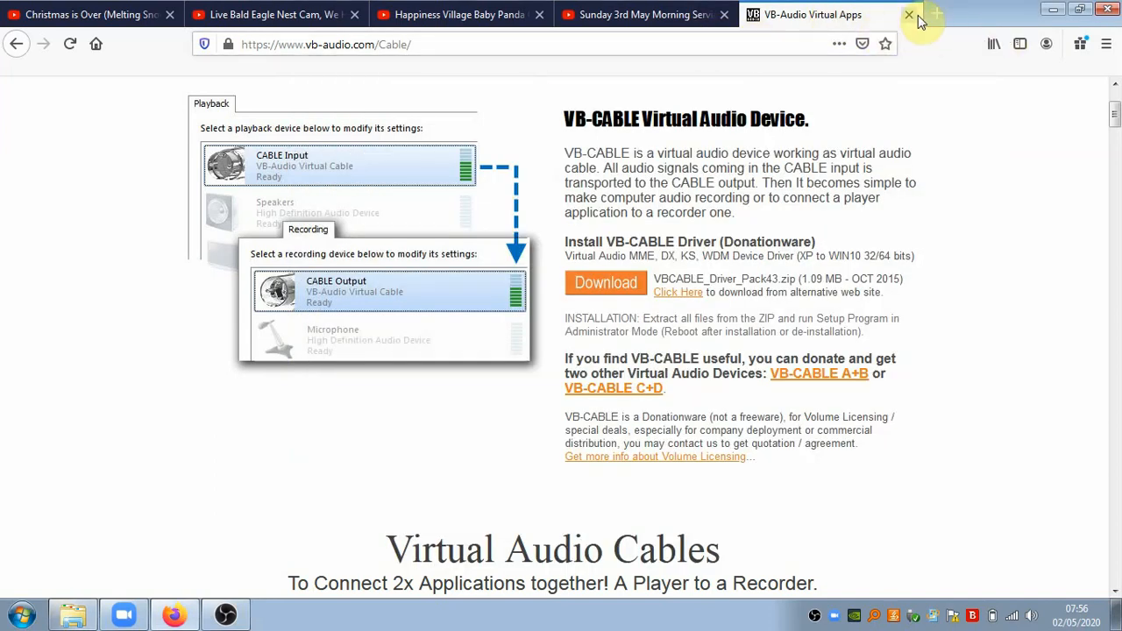
click(1052, 10)
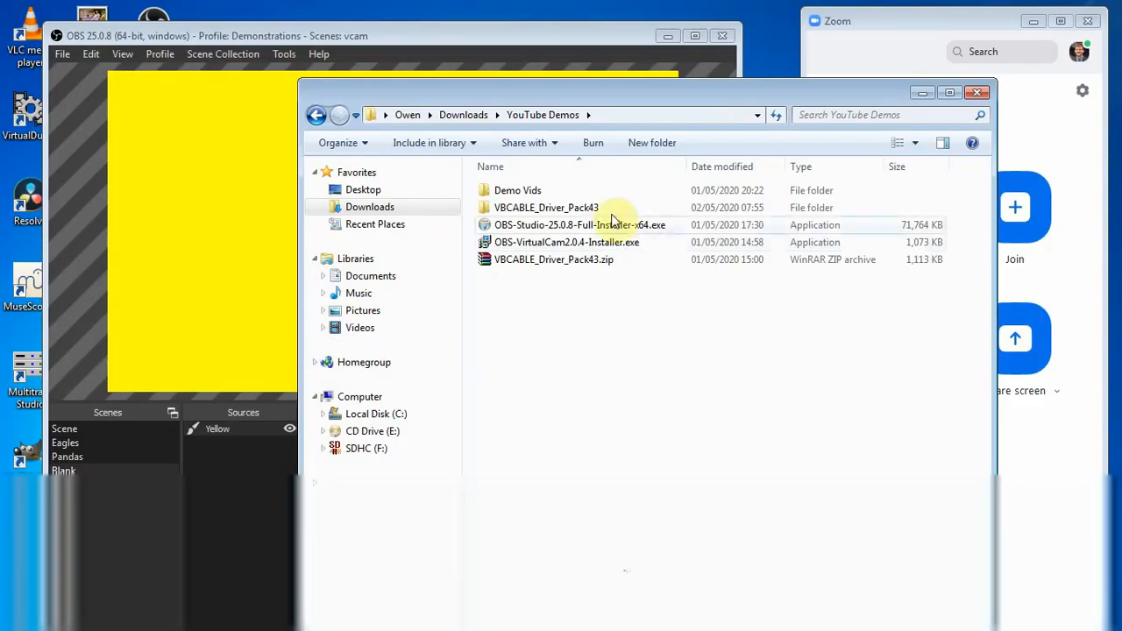
drag(692, 85, 766, 80)
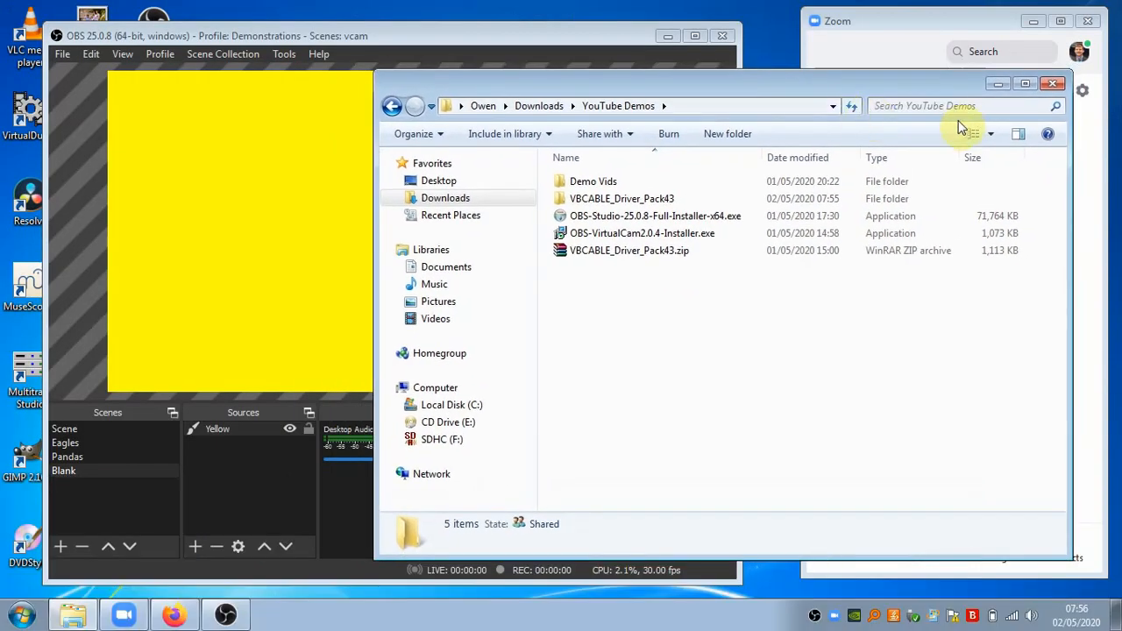
click(998, 85)
In OBS, step through the Eagles and Scene scenes and make Pandas the active scene
click(116, 437)
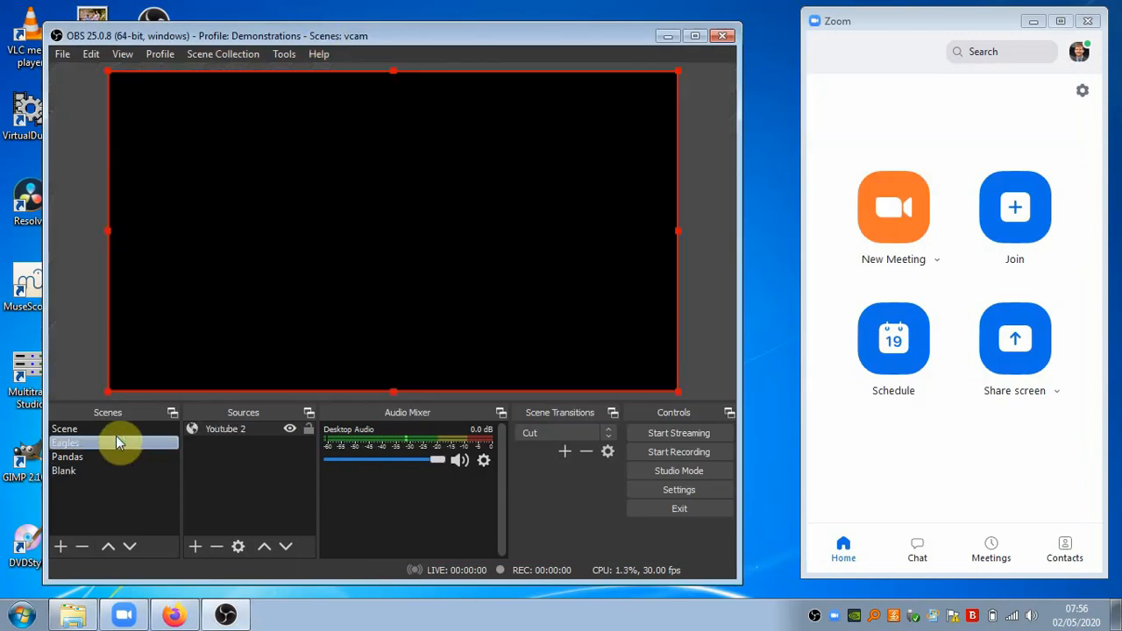
click(88, 430)
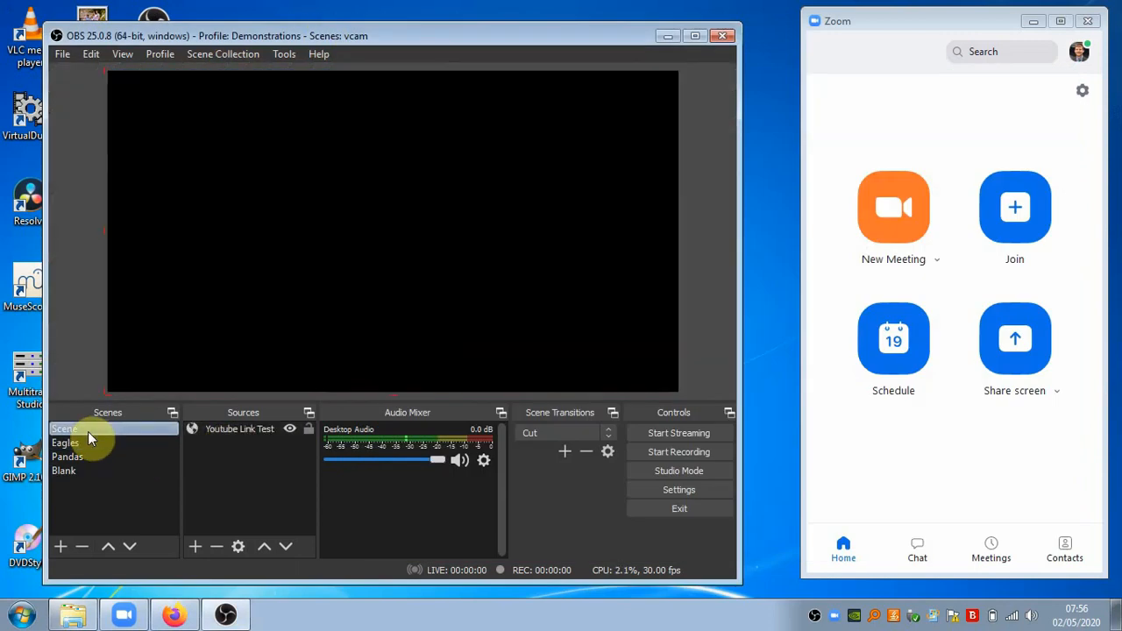
click(86, 457)
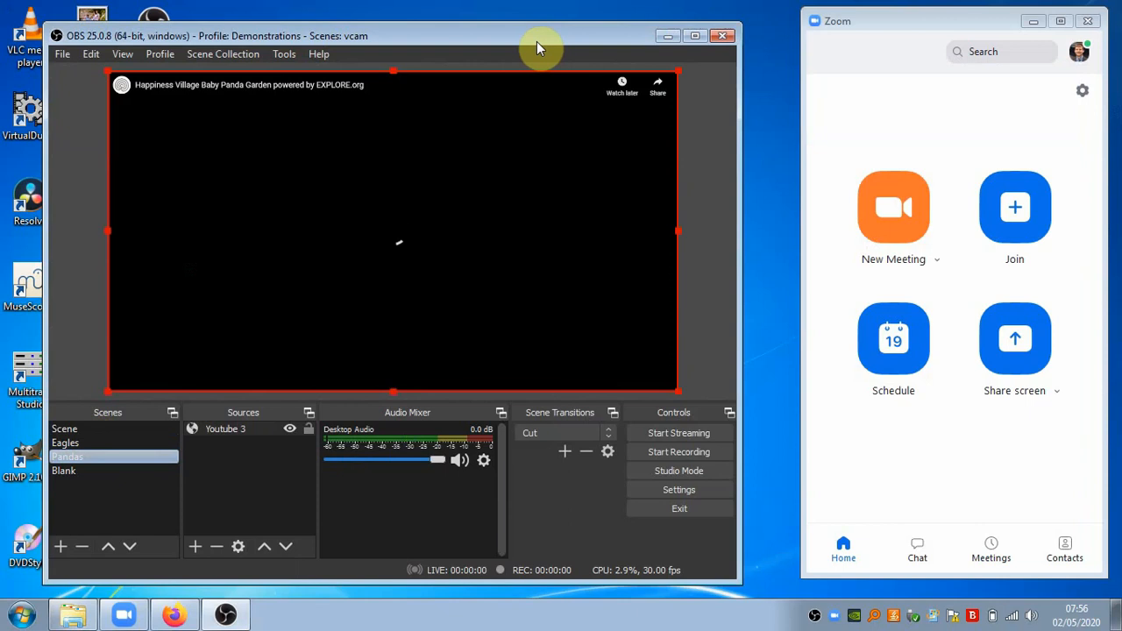
drag(536, 41, 552, 39)
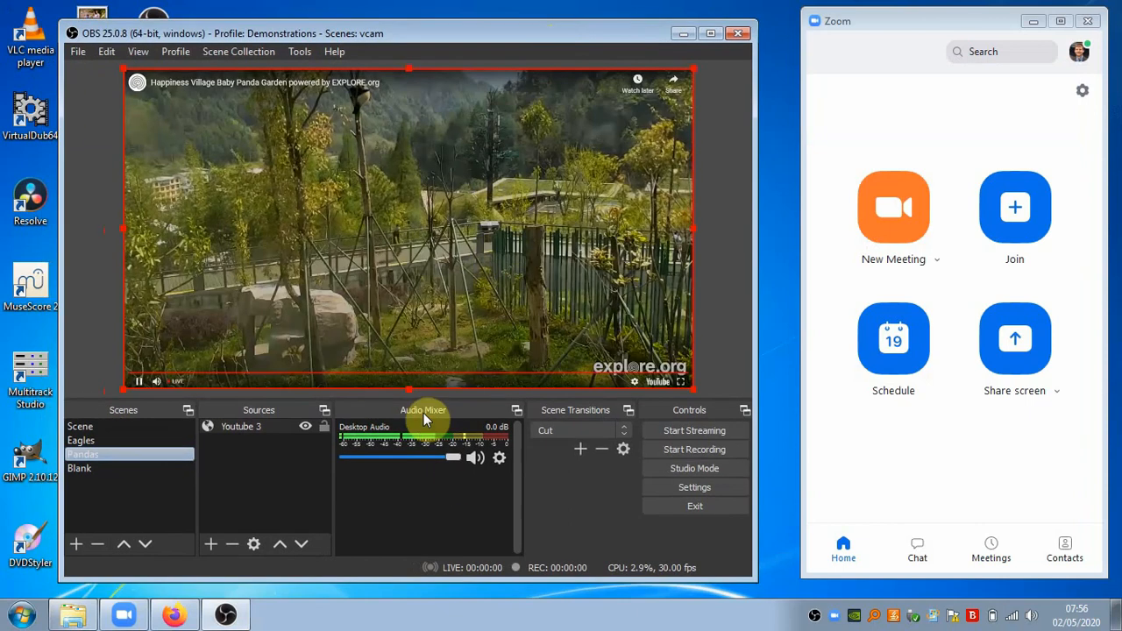
Raise and lower the Windows speaker volume while the Pandas video plays, leave it at a low level, and deselect the video source
click(1031, 616)
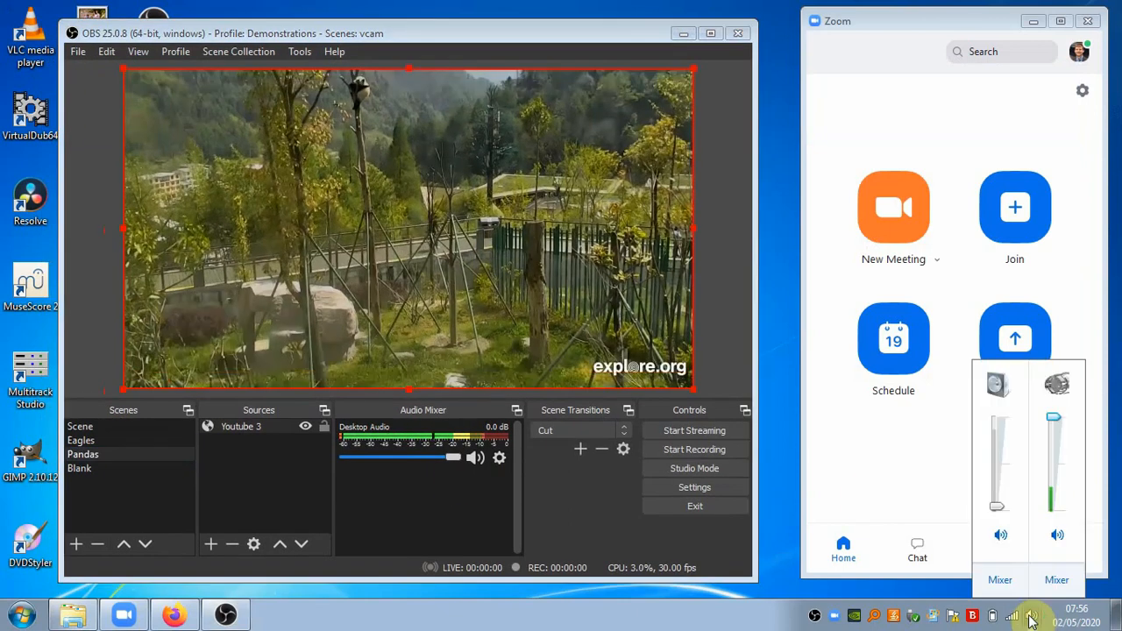
drag(997, 507, 999, 454)
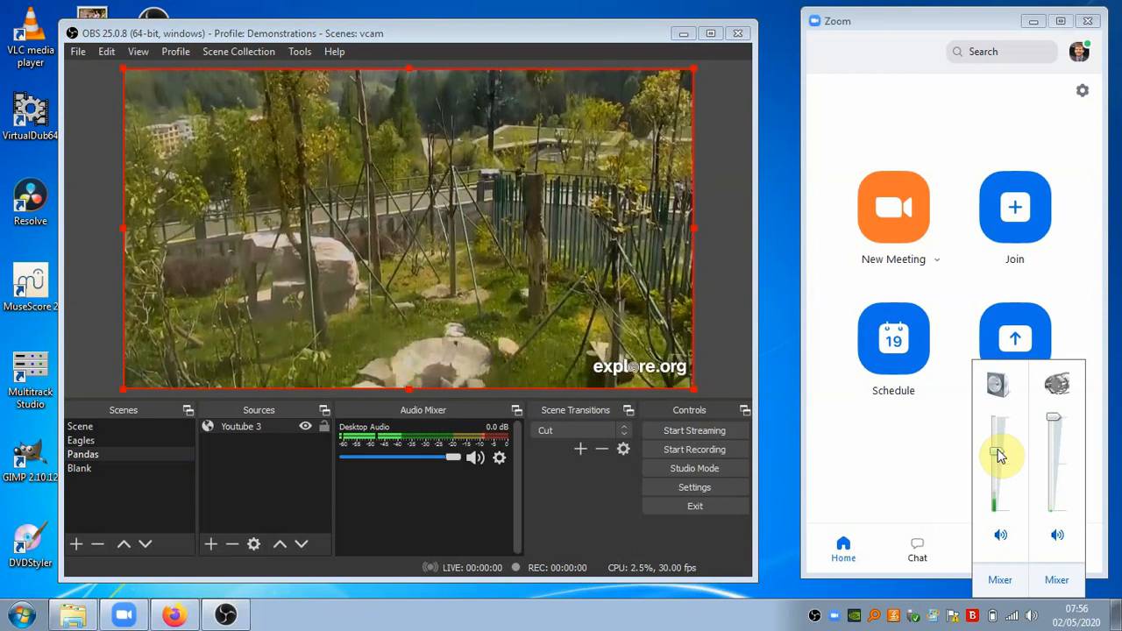
drag(999, 454, 1000, 488)
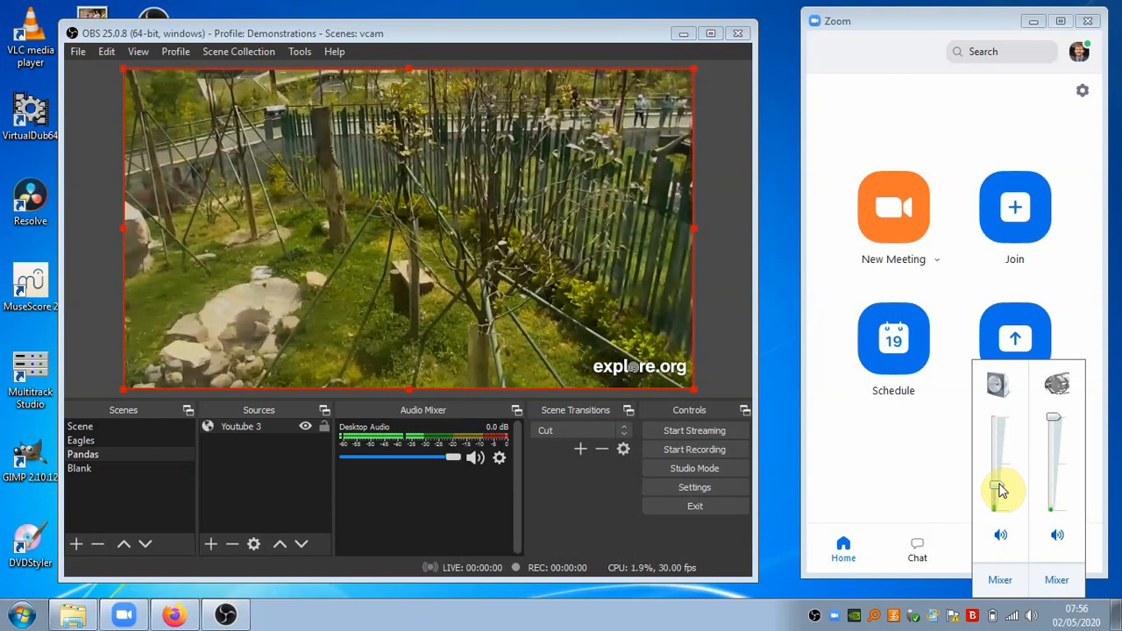
drag(999, 491, 1000, 451)
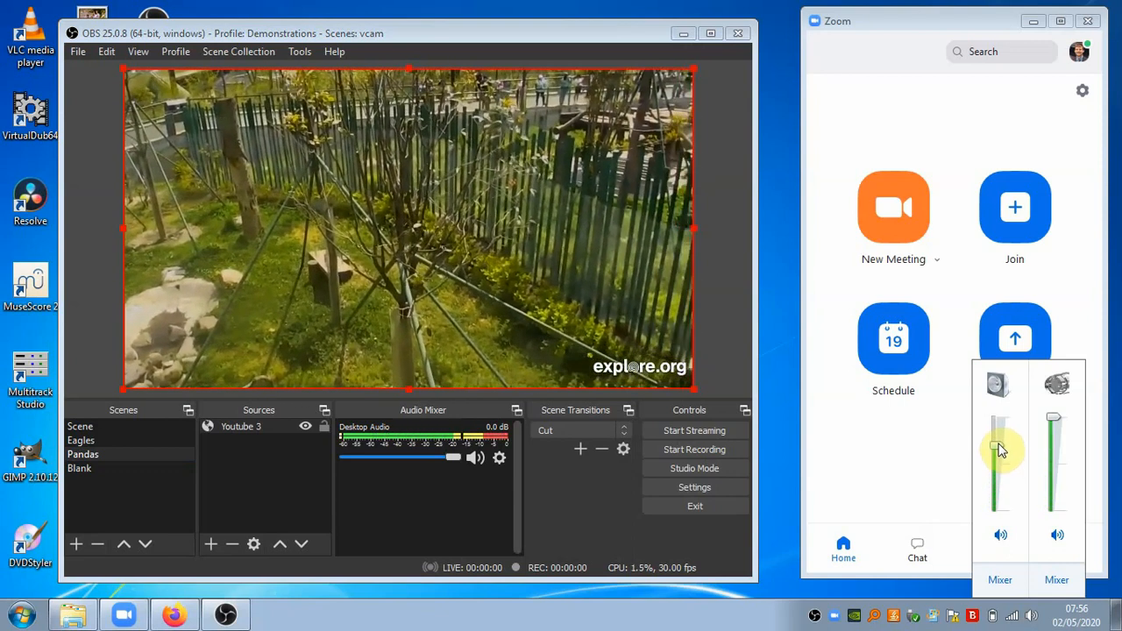
drag(999, 450, 1004, 501)
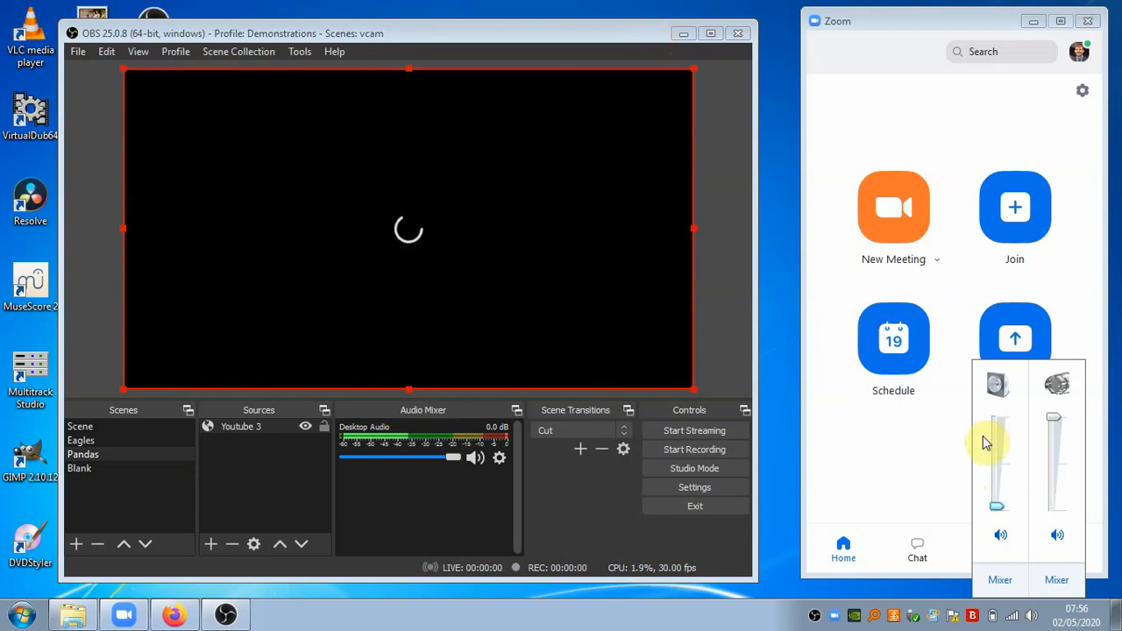
drag(997, 506, 996, 485)
click(599, 29)
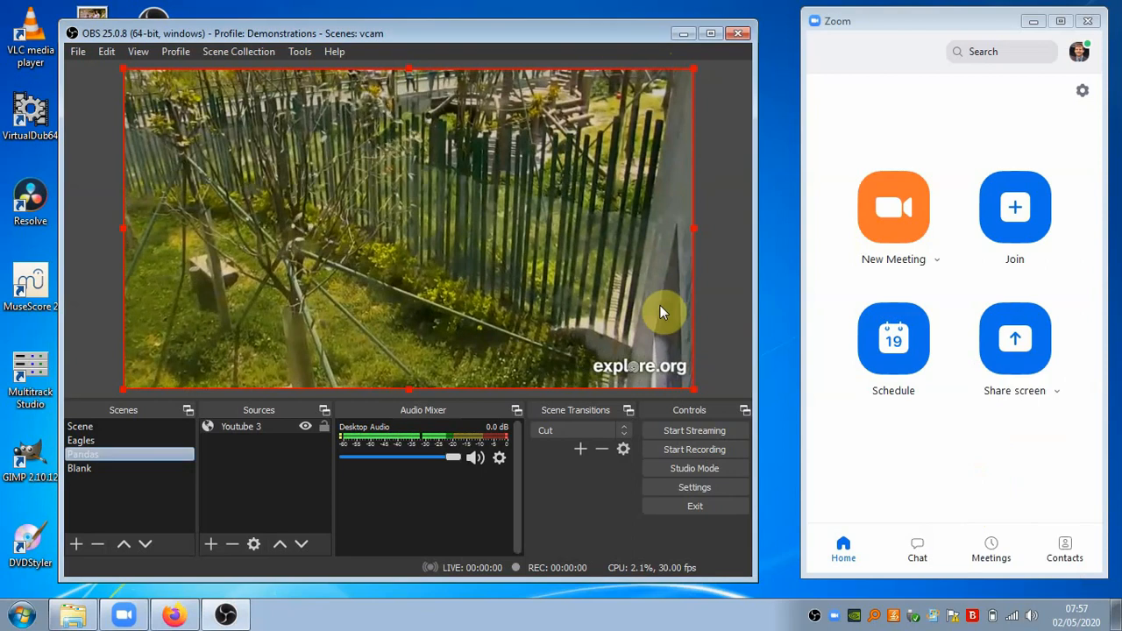
click(726, 233)
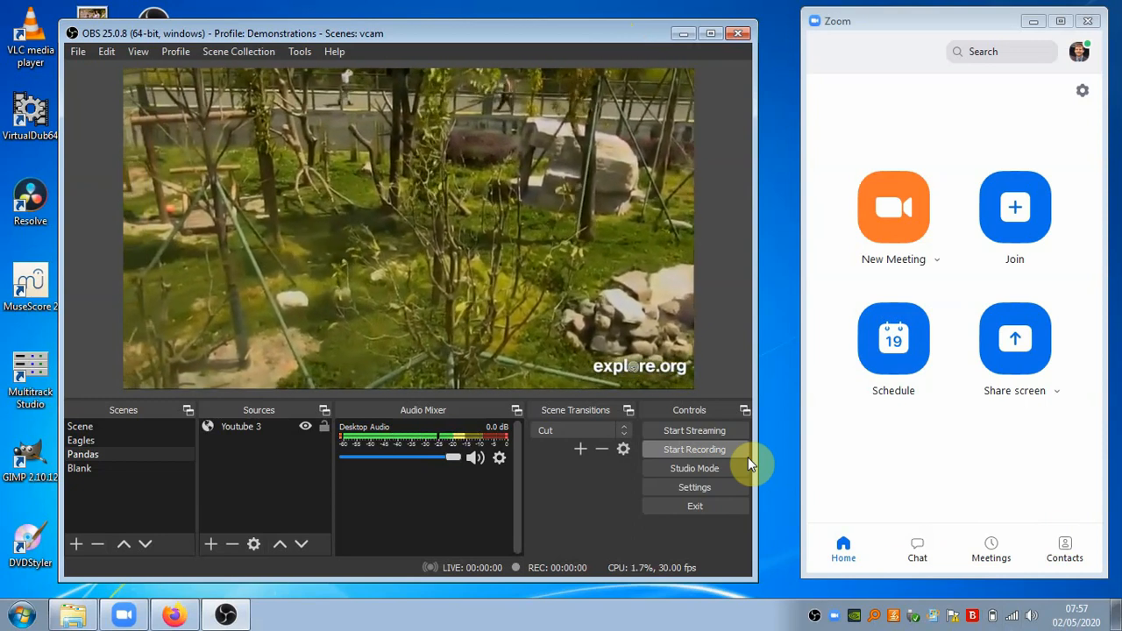
Open the Windows playback devices list and place the Sound dialog over the OBS window
right_click(1031, 616)
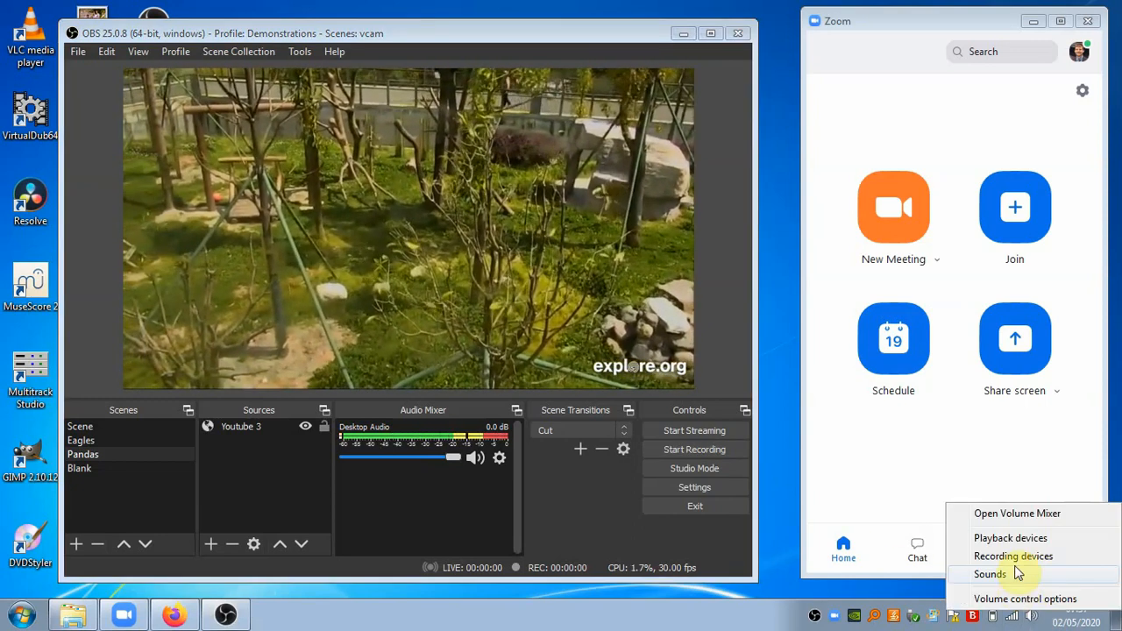
click(1009, 538)
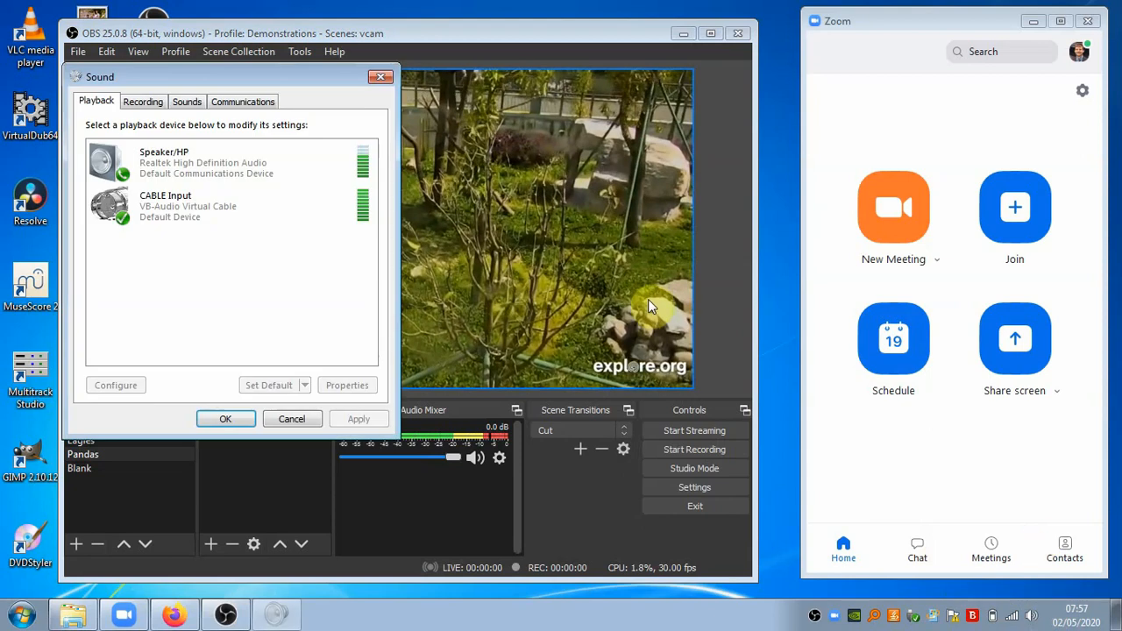
drag(290, 73, 483, 158)
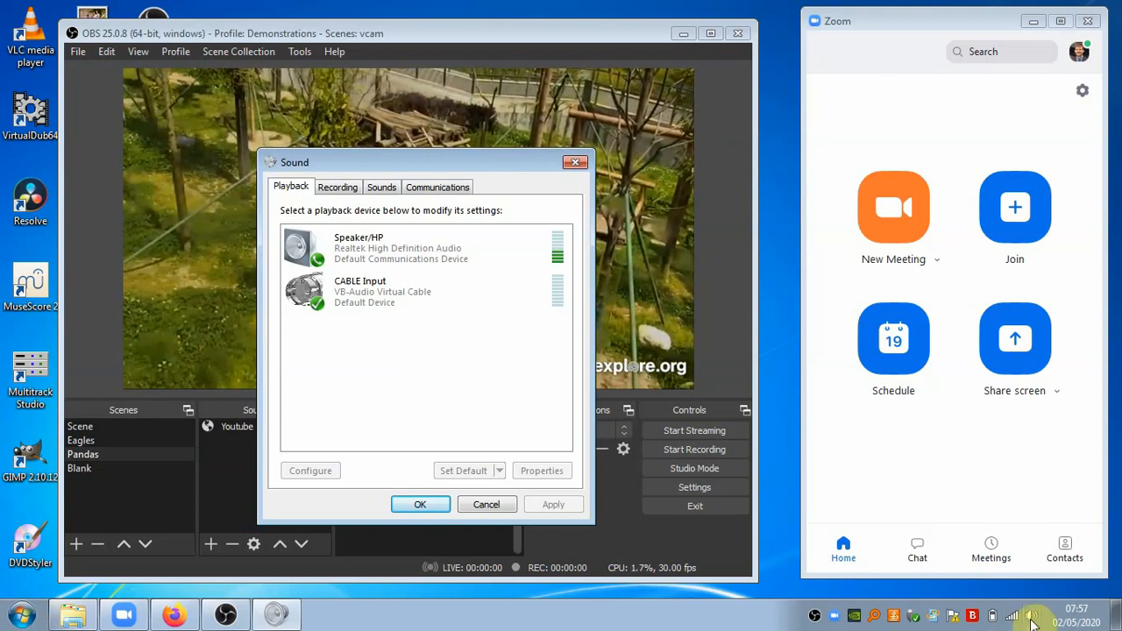
click(23, 616)
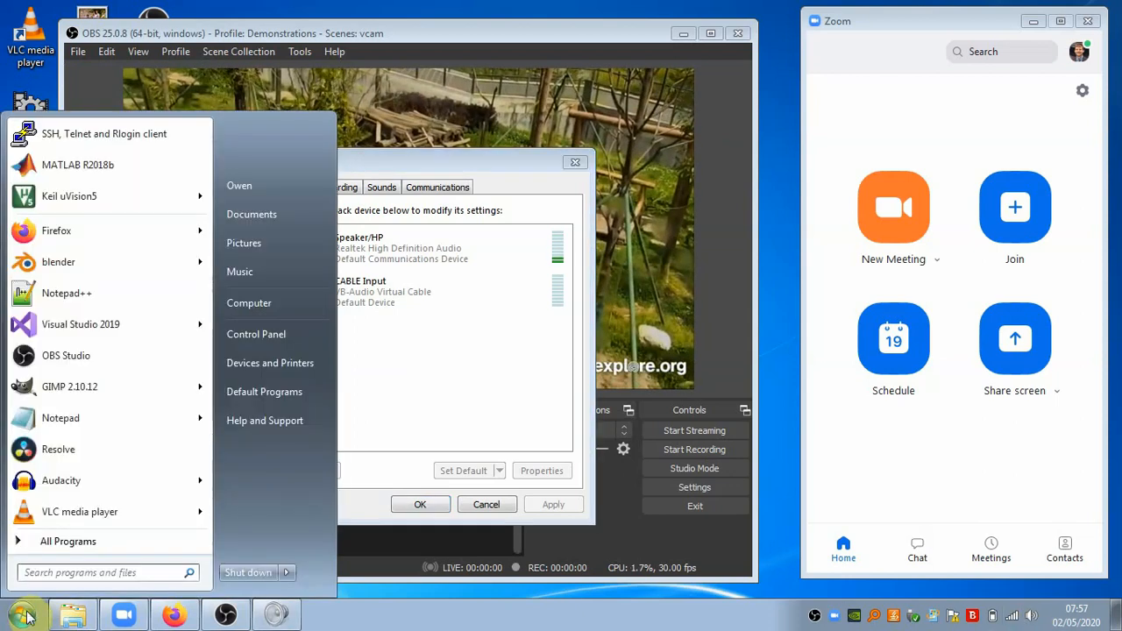
click(26, 617)
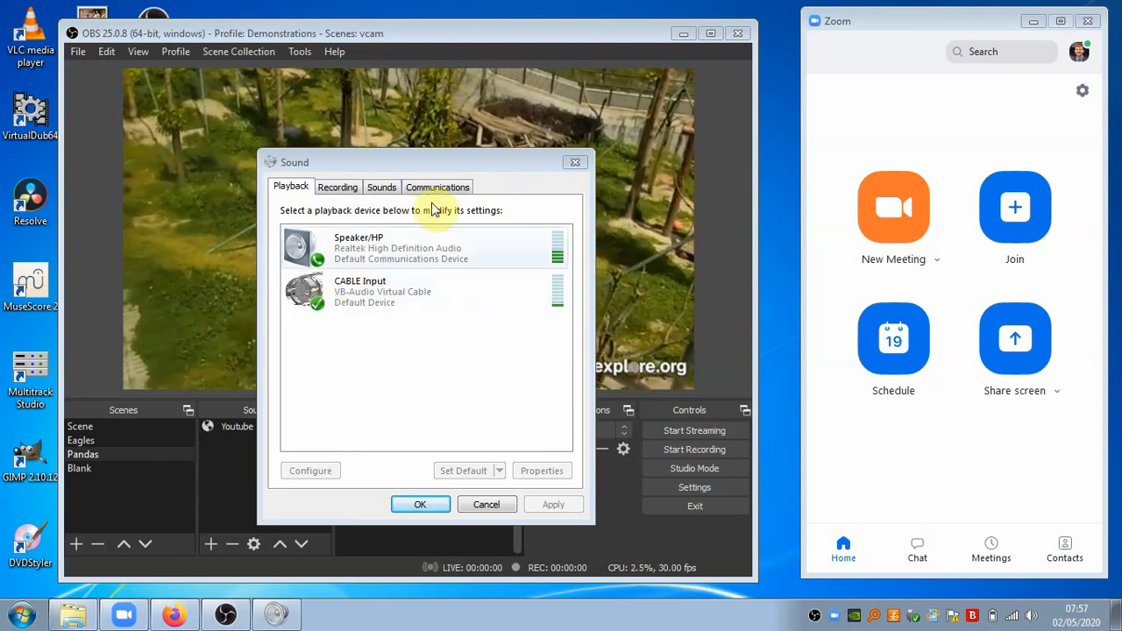
Move the Sound dialog clear of the OBS audio mixer, check the device volume levels, and examine the options of the CABLE Input playback device
drag(426, 169, 864, 177)
click(795, 304)
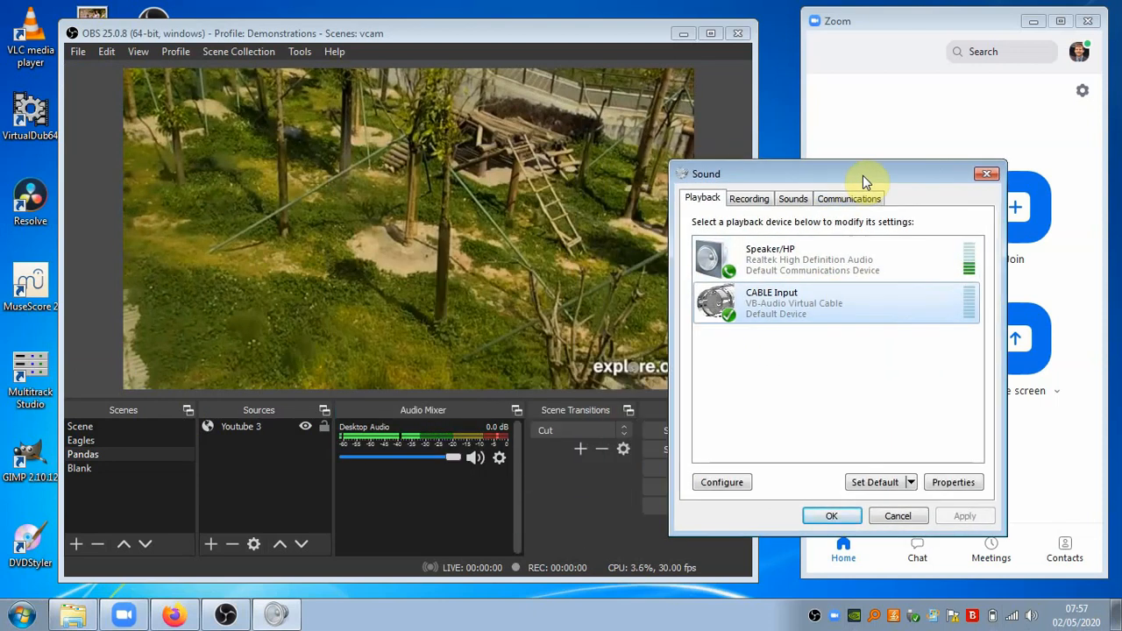
click(1032, 618)
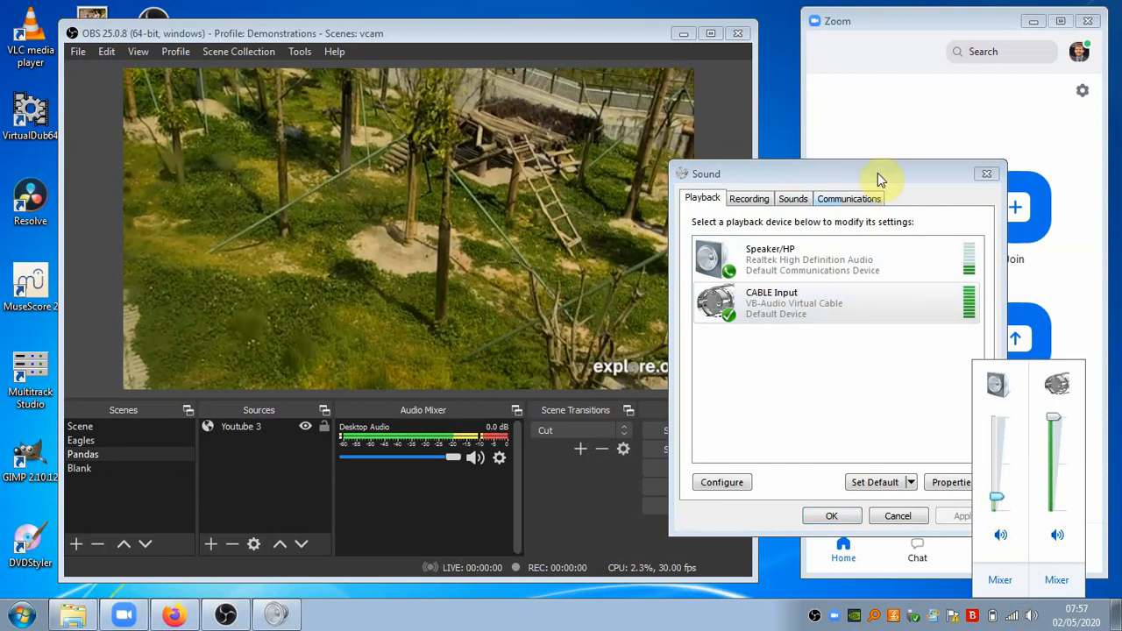
drag(877, 173, 803, 154)
click(710, 289)
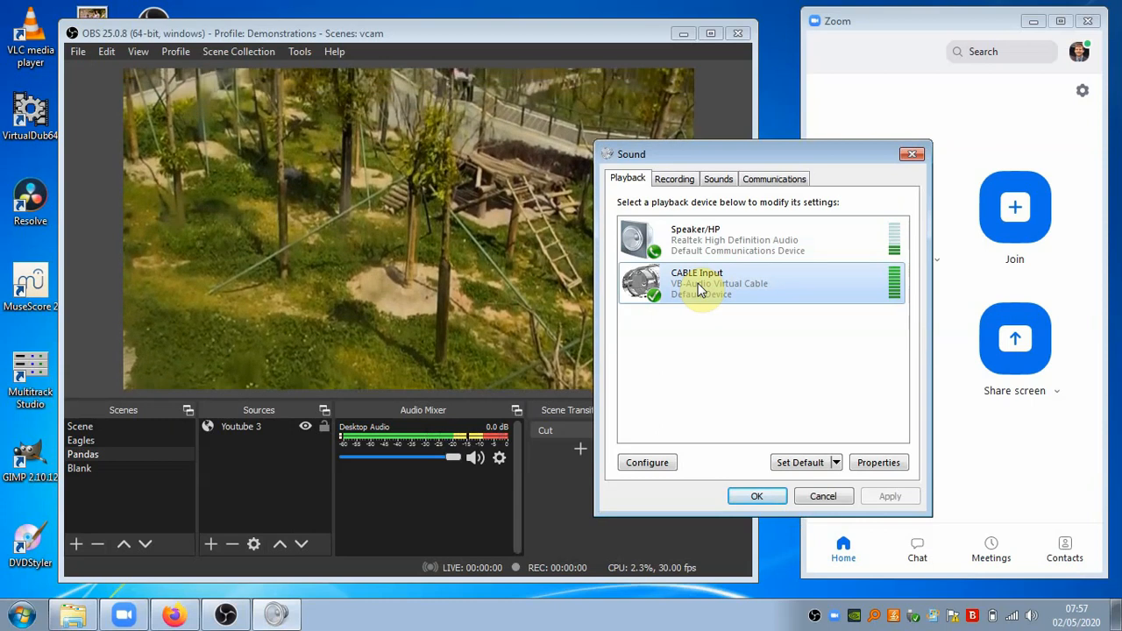
right_click(699, 286)
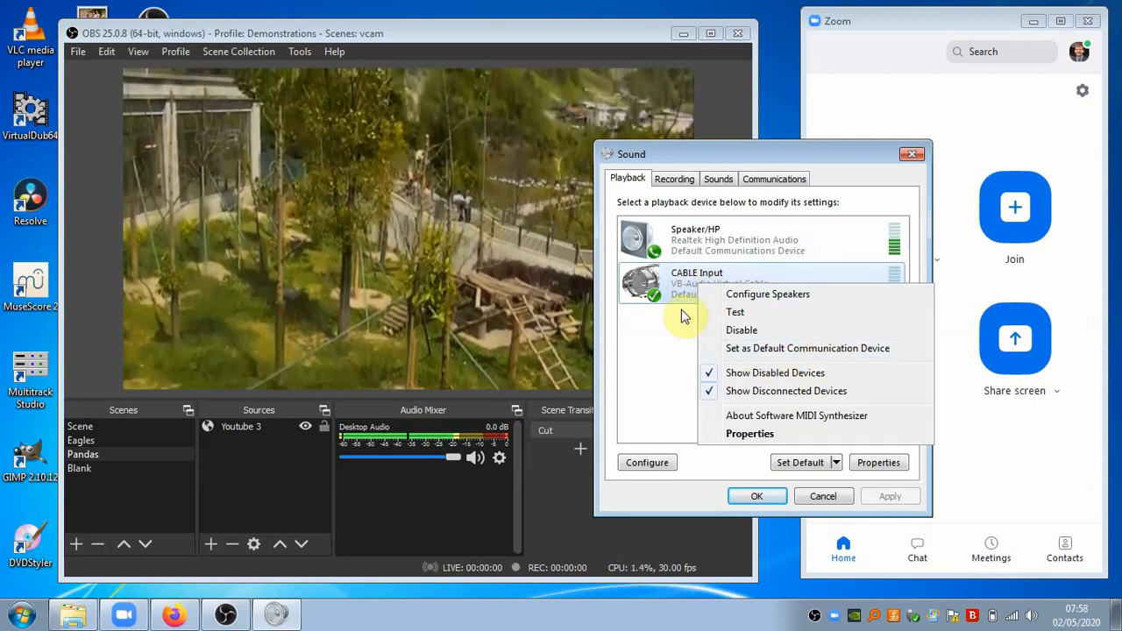
click(685, 316)
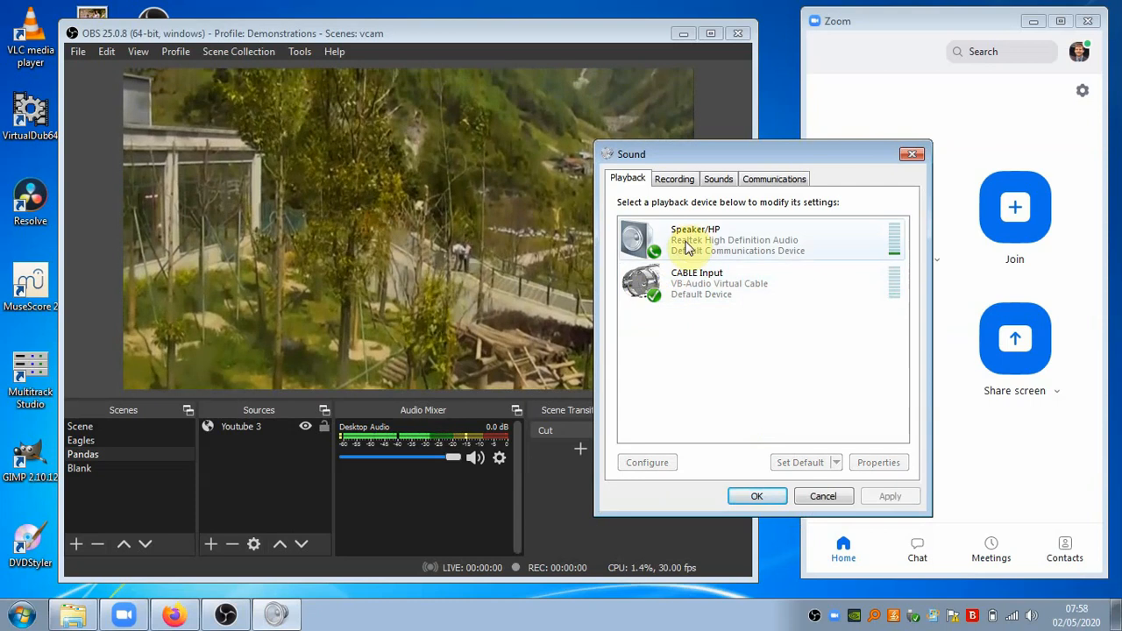
Make Speaker/HP the default playback device
right_click(686, 249)
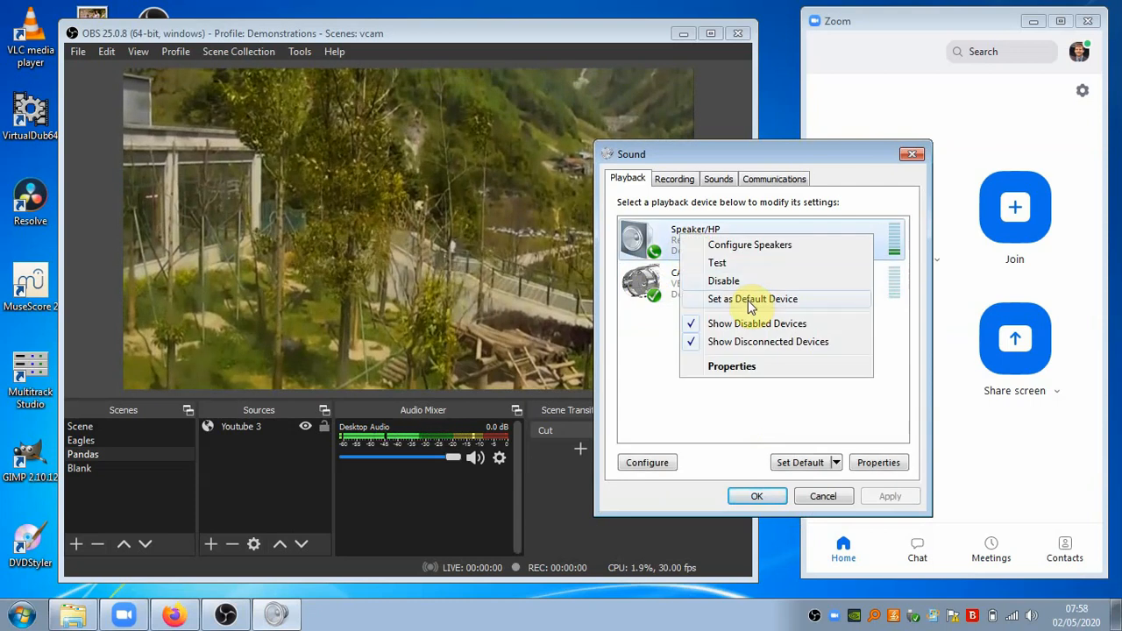
click(746, 296)
click(686, 339)
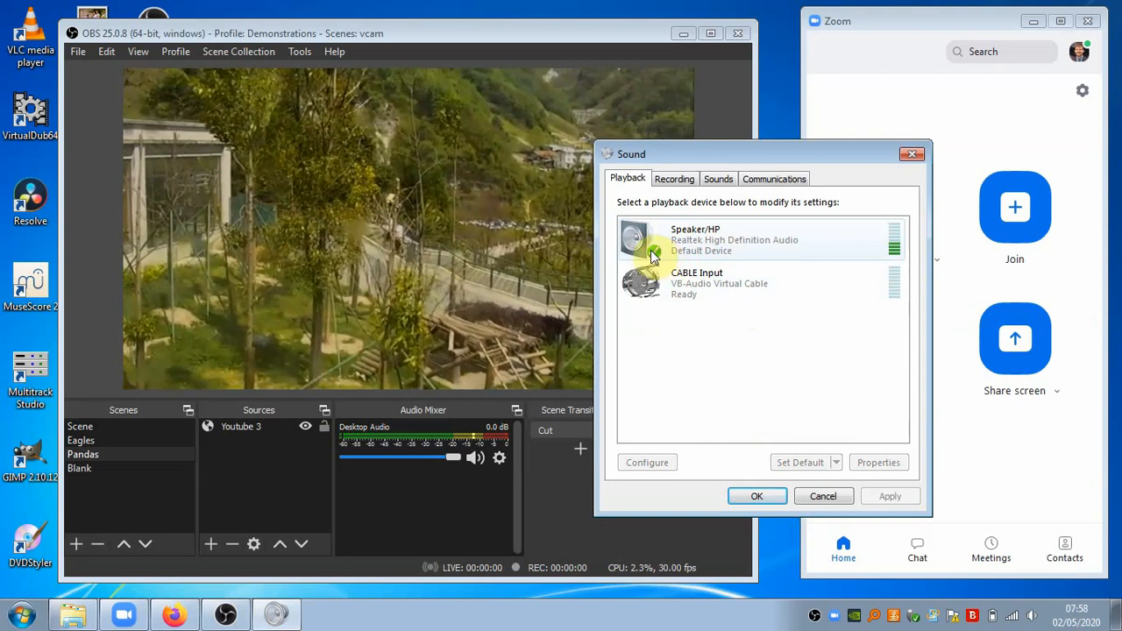
Make CABLE Input the default playback device in the Sound dialog
drag(801, 155, 800, 151)
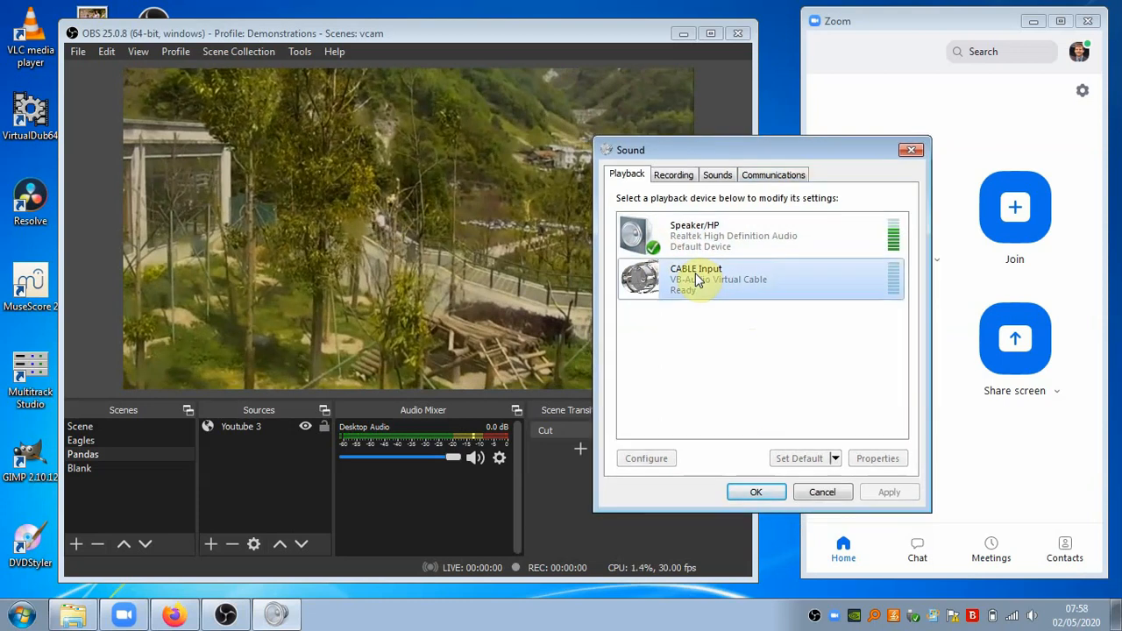
right_click(691, 277)
click(762, 339)
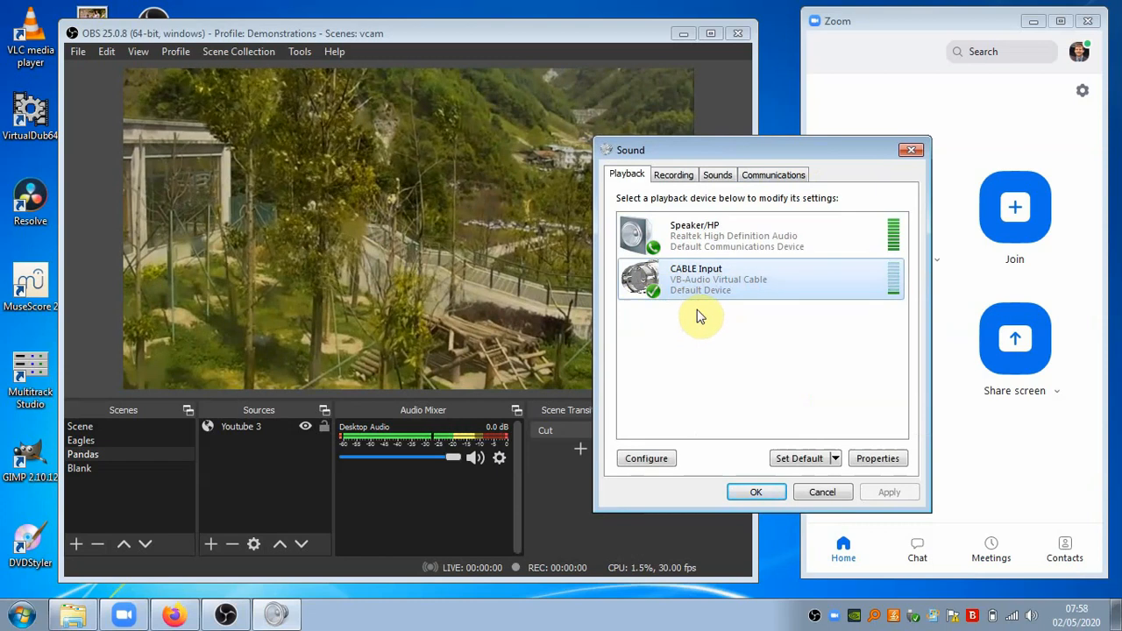
Compare the Desktop Audio meter in OBS with the playback device meters, and place the Sound dialog over the OBS preview
click(357, 34)
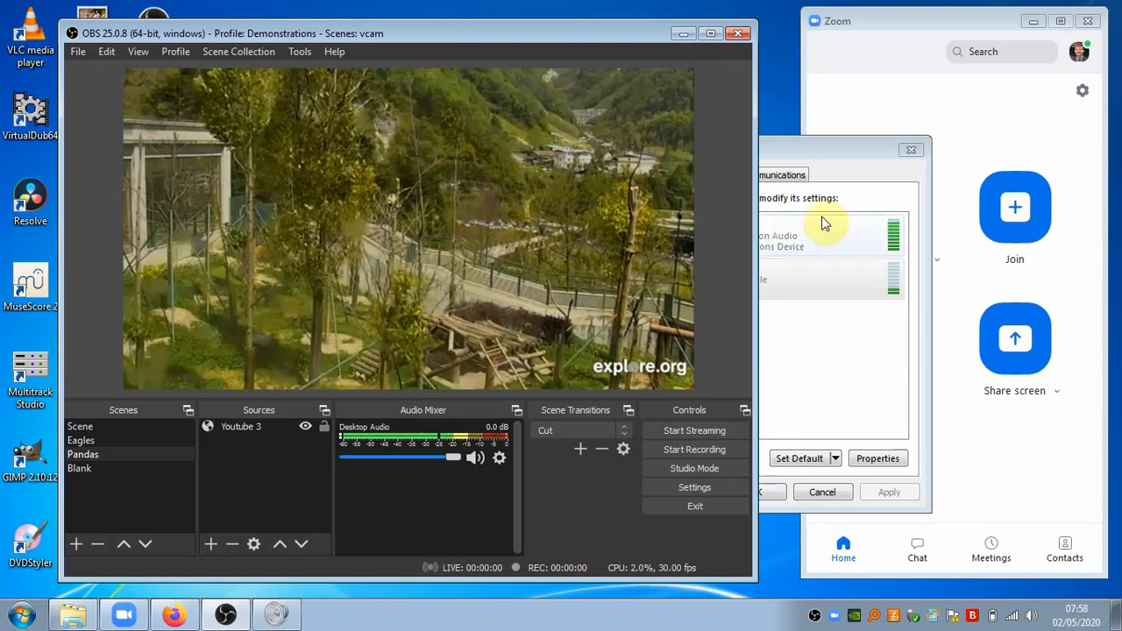
click(833, 168)
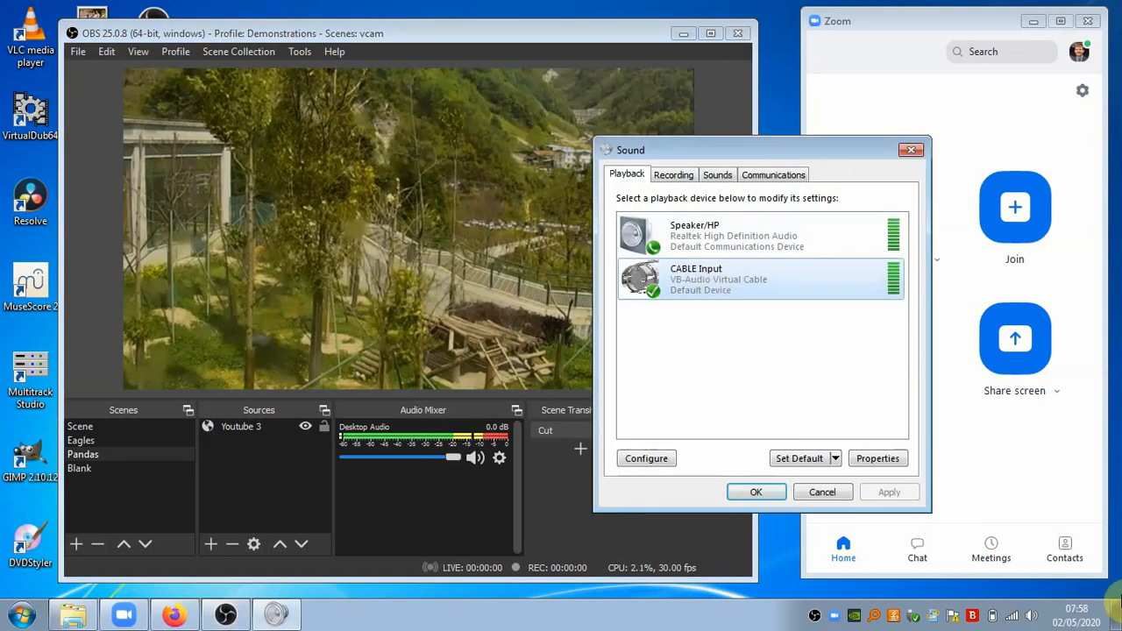
drag(767, 150, 814, 175)
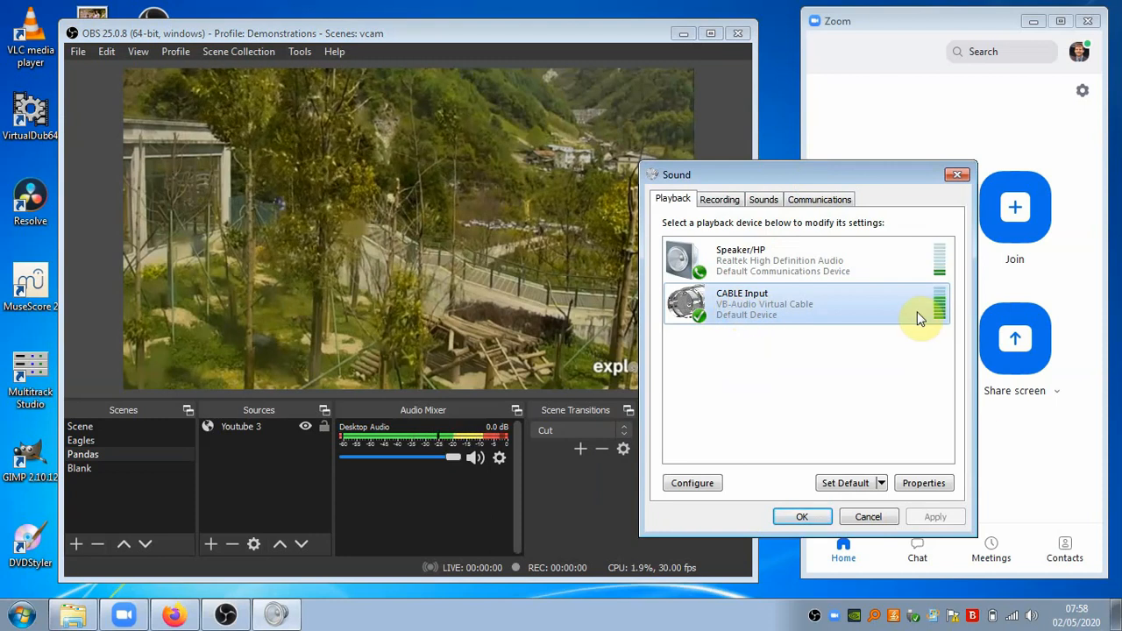
drag(797, 173, 457, 116)
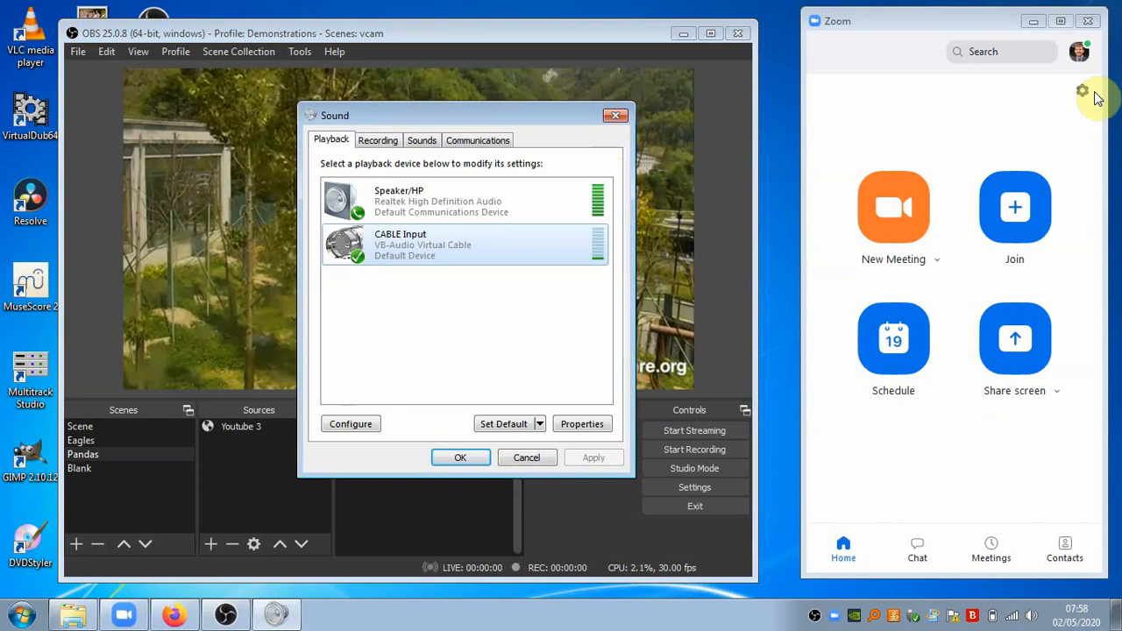
Turn the Speaker/HP volume down to its minimum and bring the Zoom window to the front
click(1031, 615)
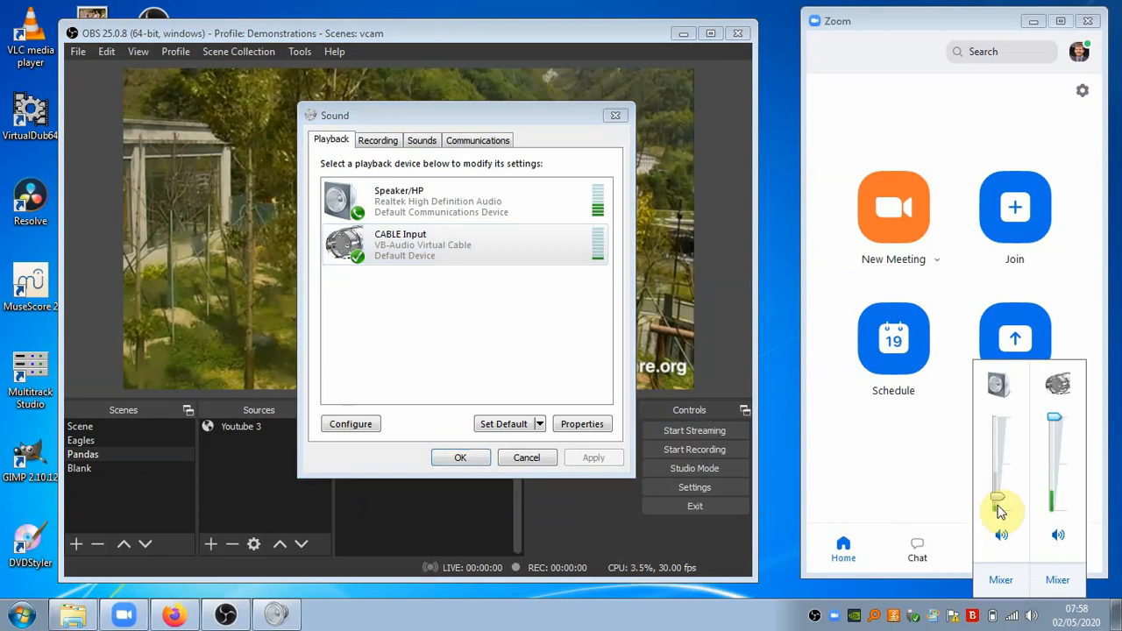
drag(1000, 511, 999, 519)
click(980, 31)
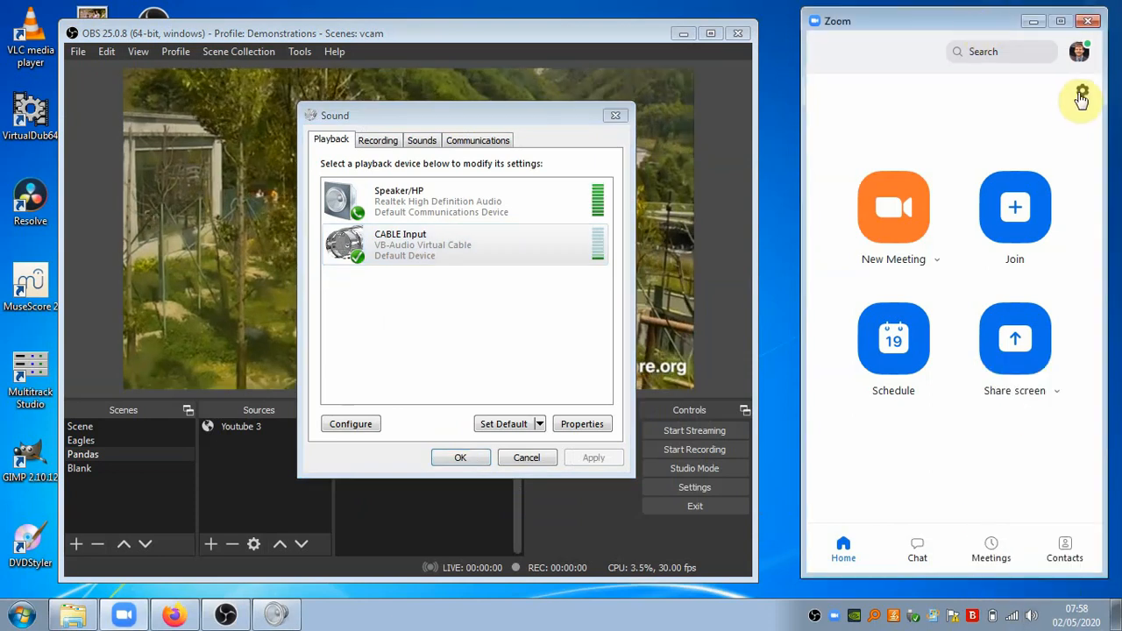
Move the Sound dialog lower and show its recording devices, and open Zoom's audio settings
drag(613, 116, 681, 207)
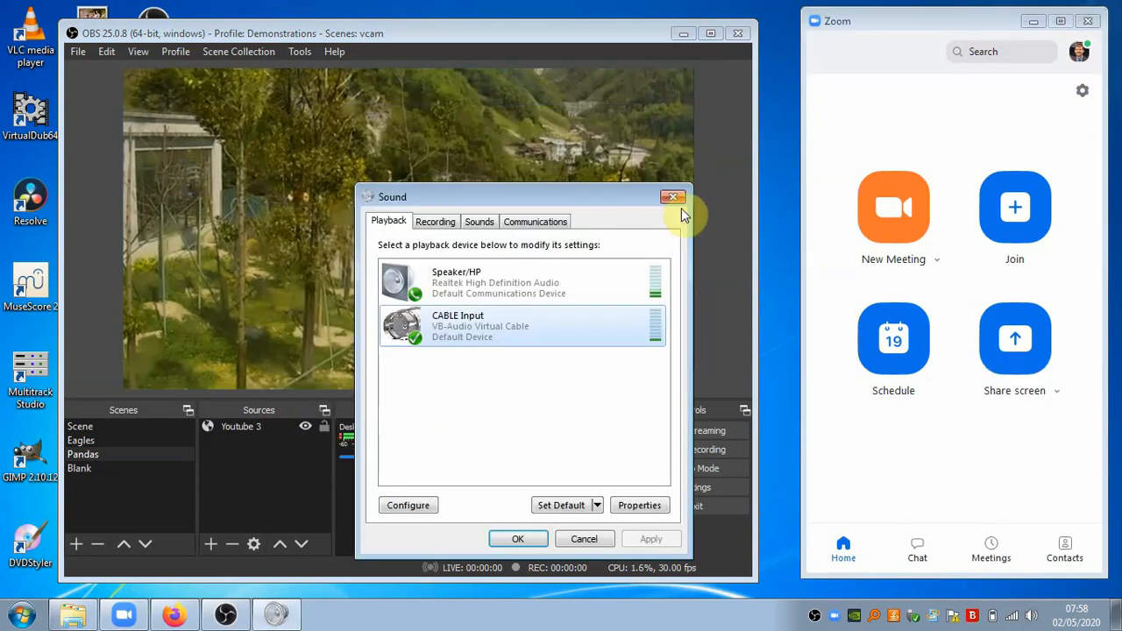
click(435, 220)
click(1083, 93)
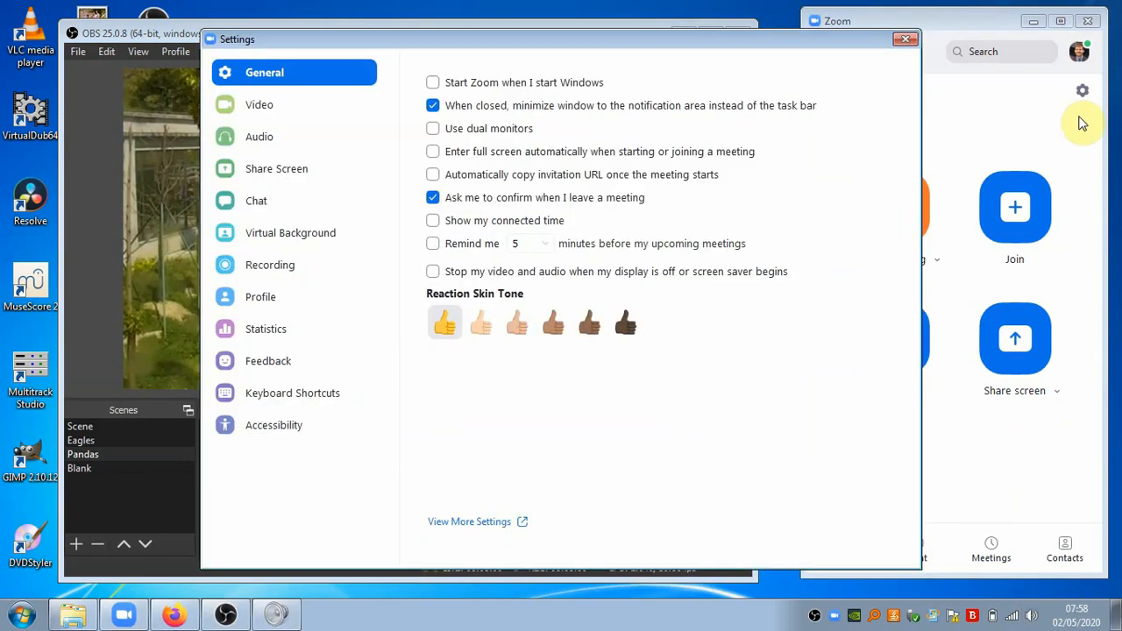
click(301, 140)
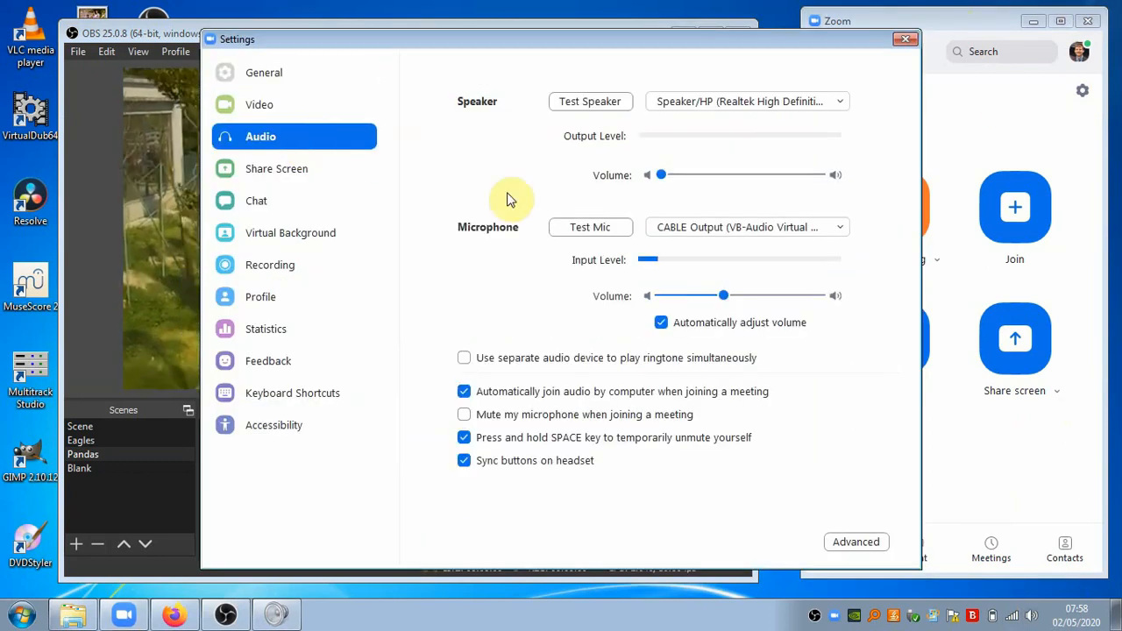
Switch Zoom's microphone to the Realtek Microphone and back to CABLE Output (VB-Audio Virtual Cable), and review the available microphones
click(826, 231)
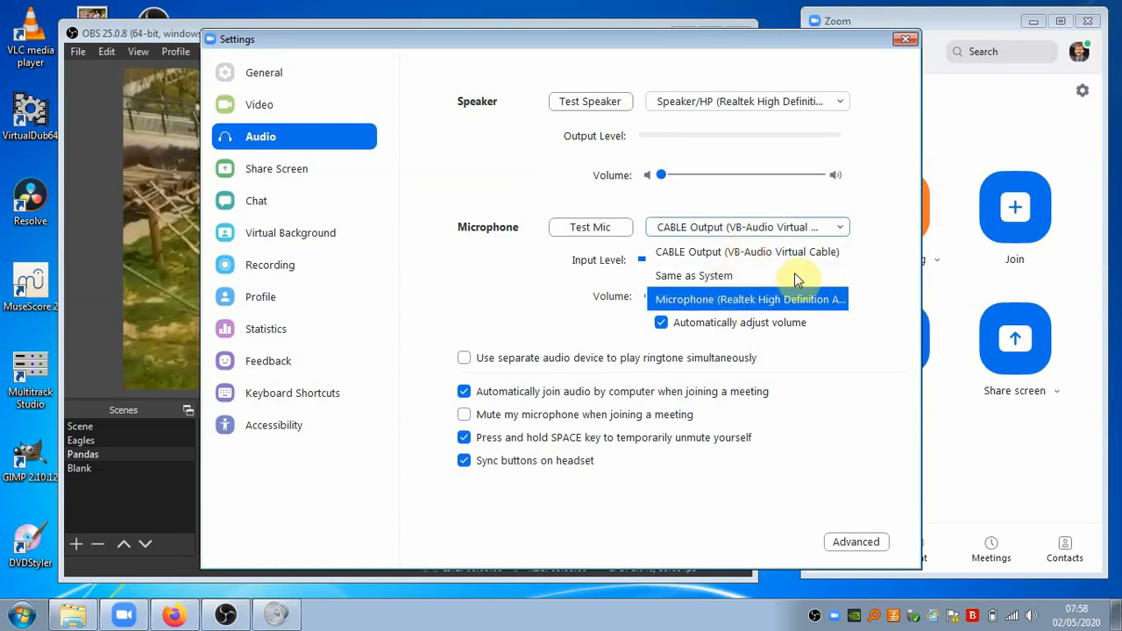
click(742, 254)
click(746, 226)
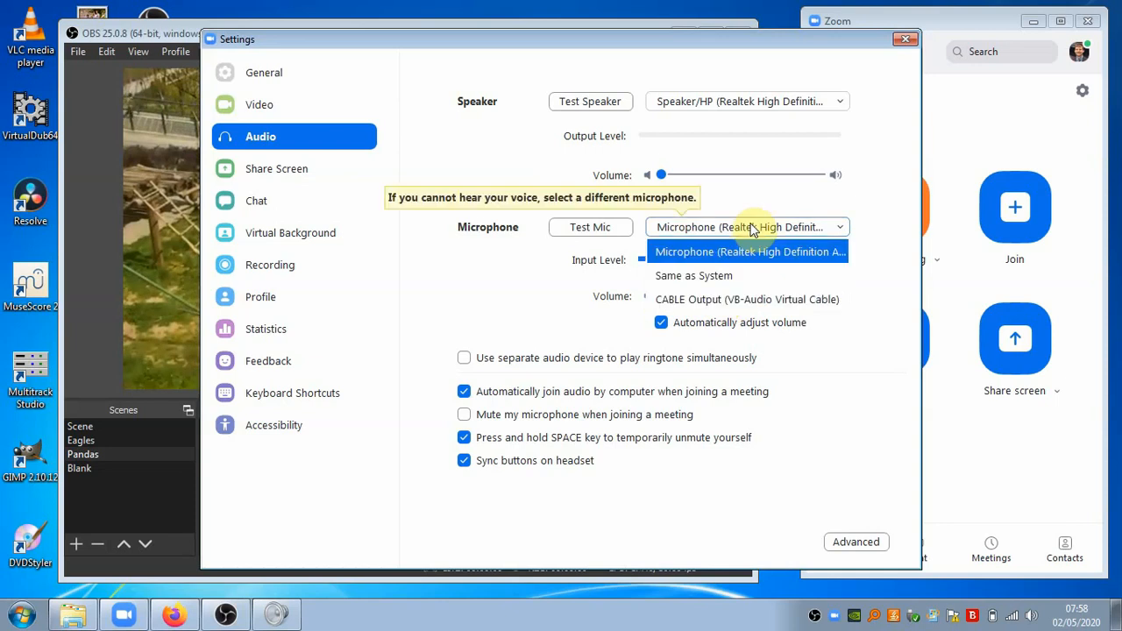
click(726, 299)
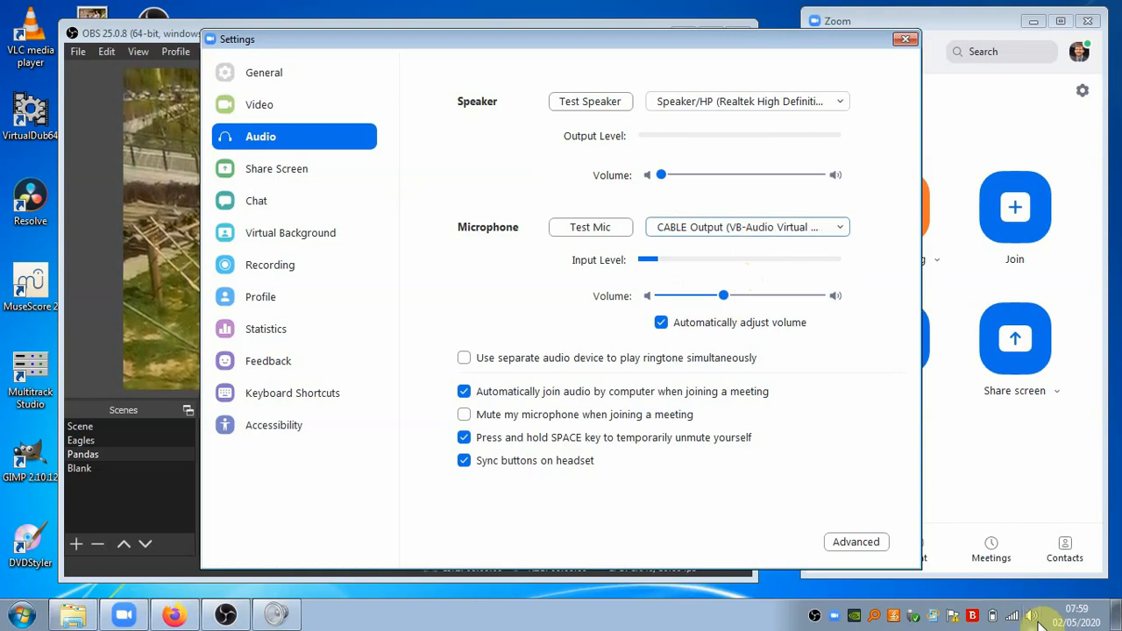
click(755, 231)
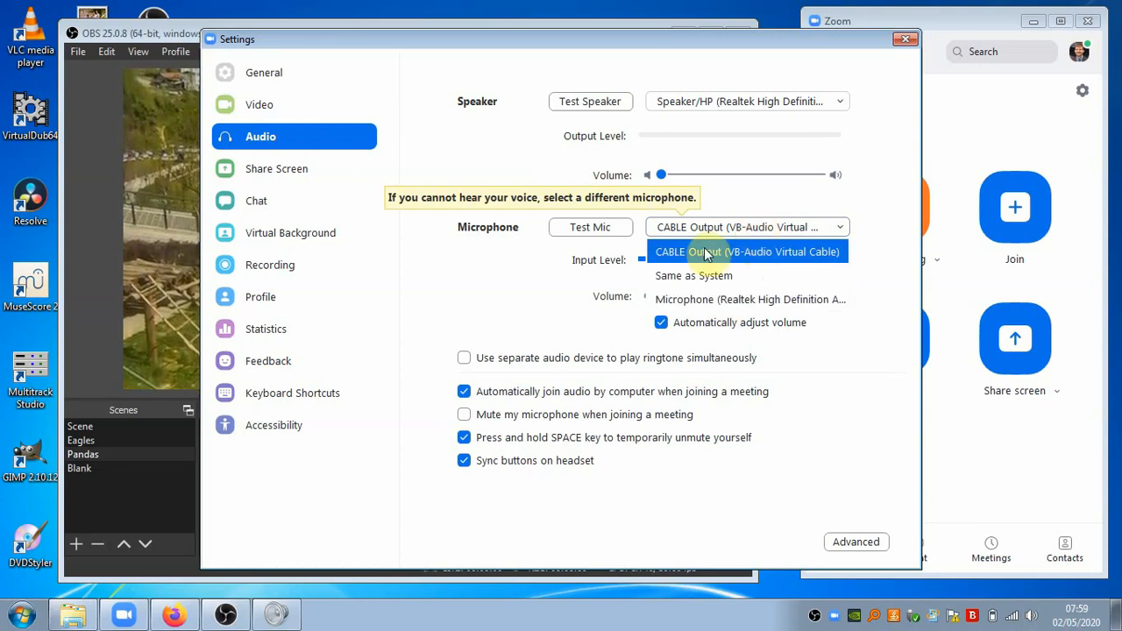
click(774, 228)
Arrange the Zoom Settings and OBS windows side by side, keeping Zoom's microphone settings in view next to the OBS scenes
drag(355, 38, 519, 74)
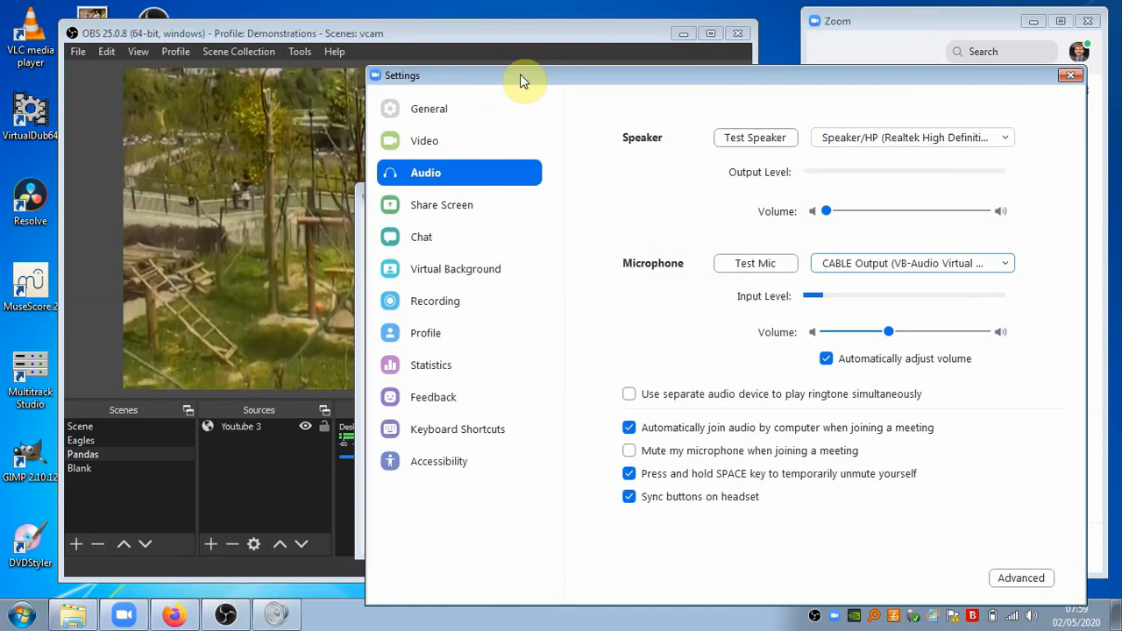
click(336, 31)
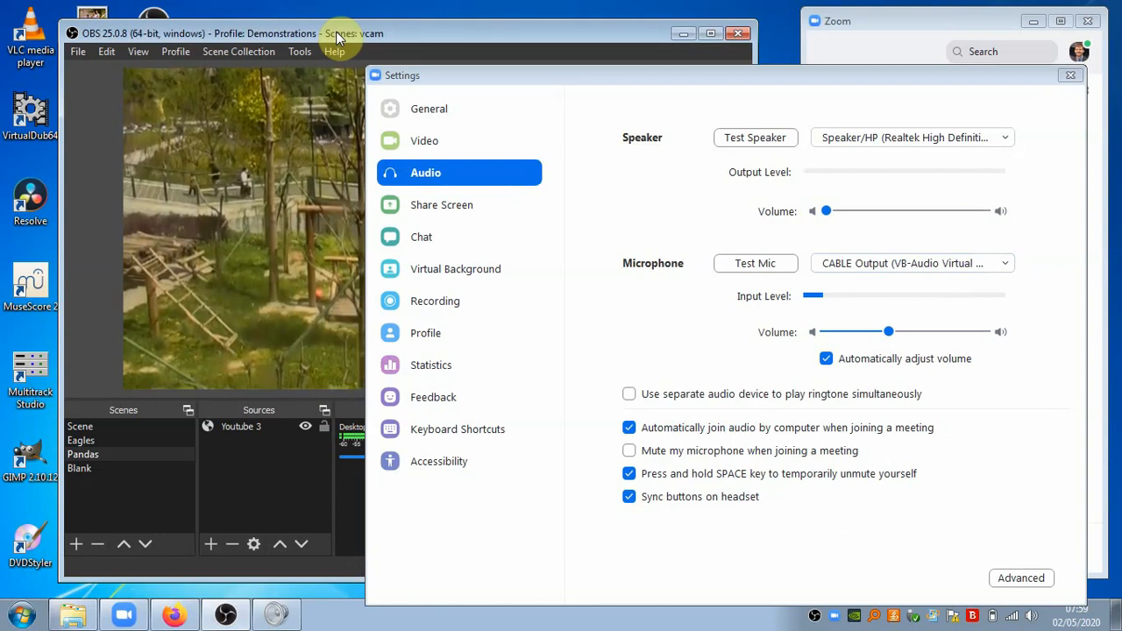
drag(867, 78, 901, 117)
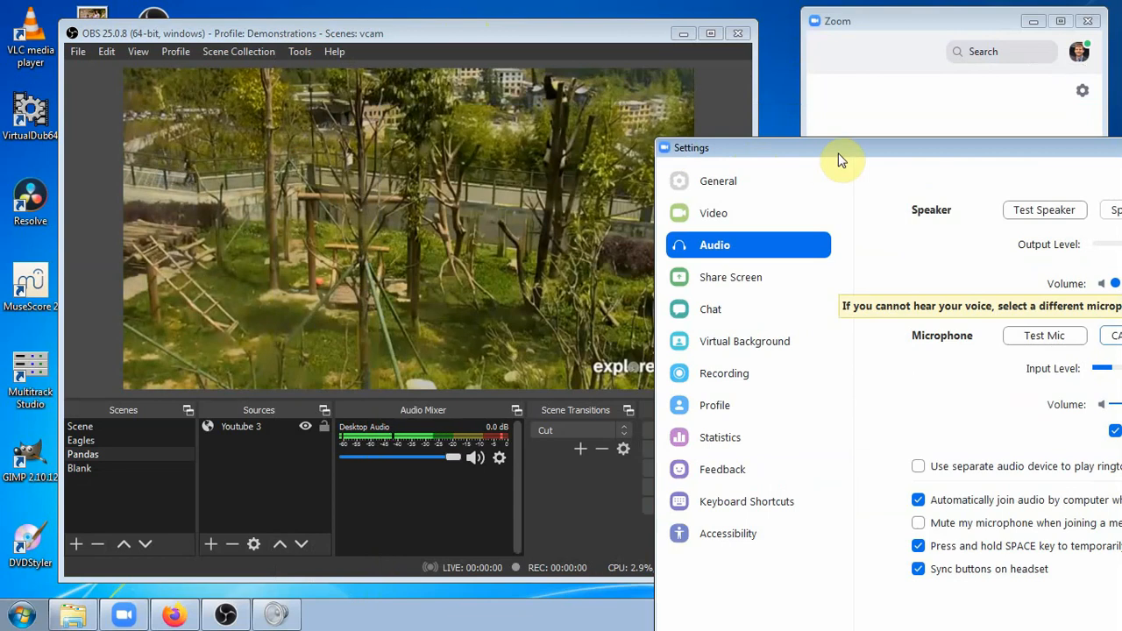
drag(838, 157, 610, 125)
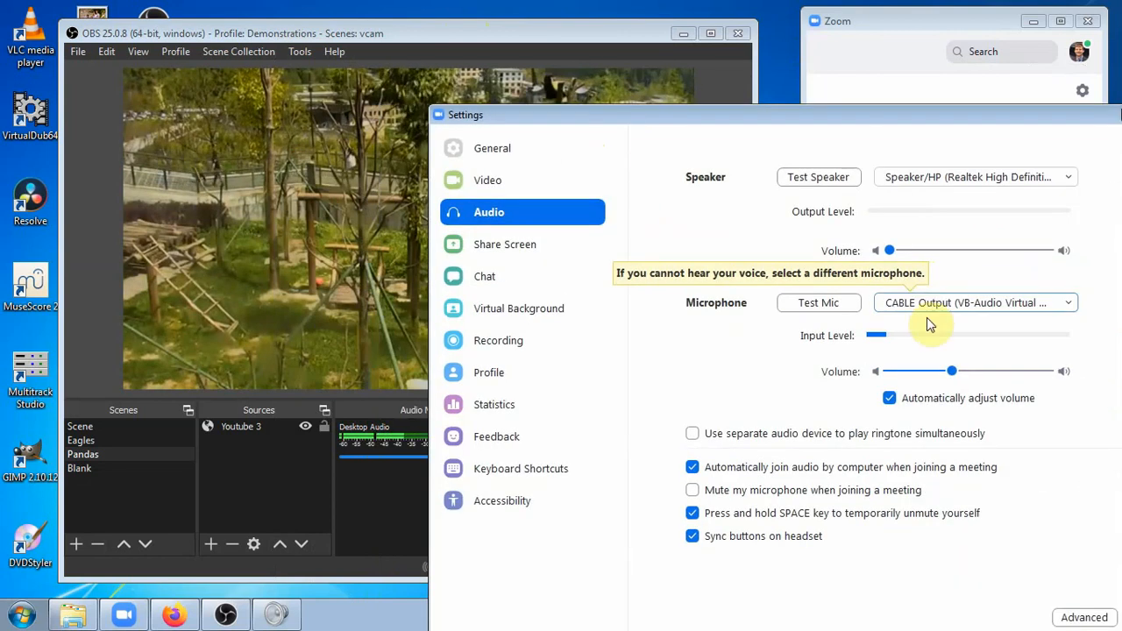
click(547, 33)
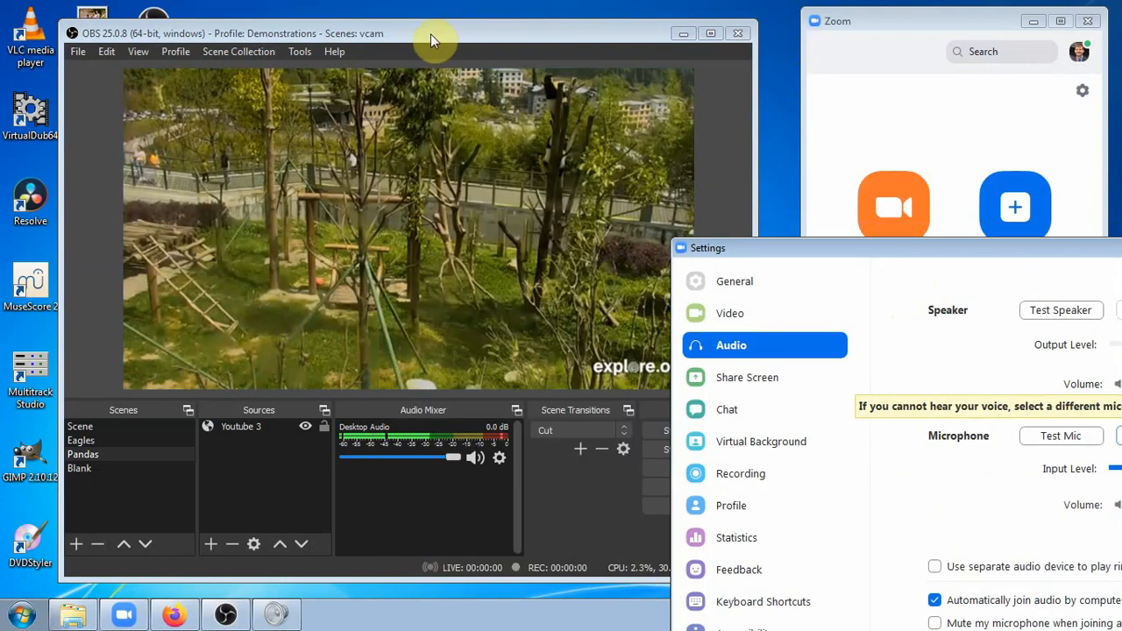
drag(430, 34, 394, 26)
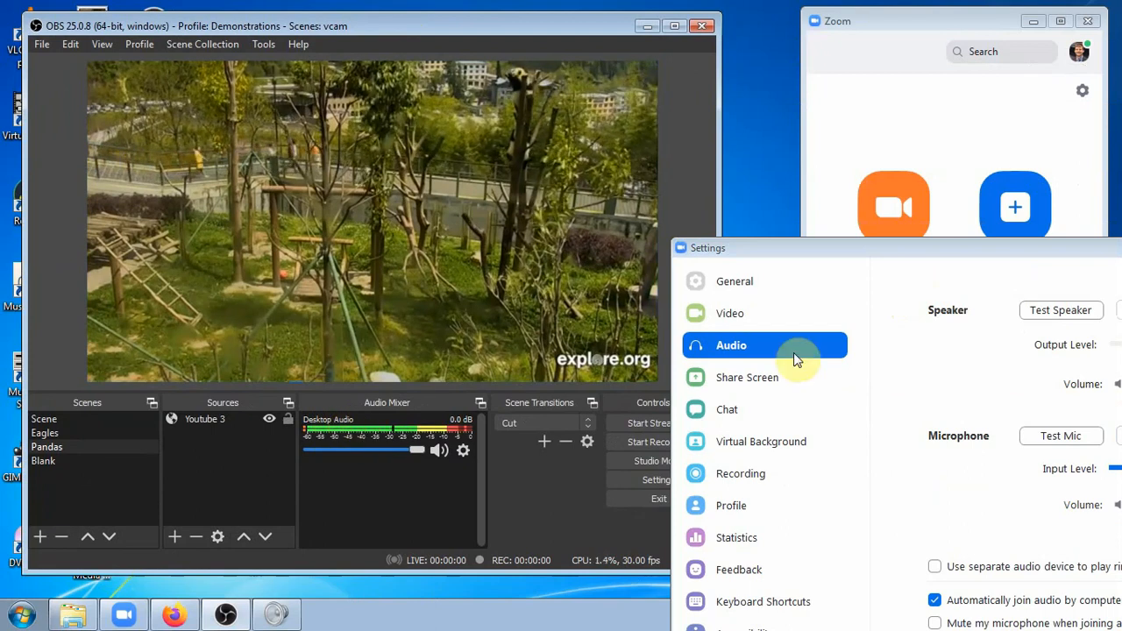
drag(956, 254, 720, 25)
Check the Windows volume levels, open the recording devices list, and move the Sound dialog beside the Zoom Settings window
click(1033, 618)
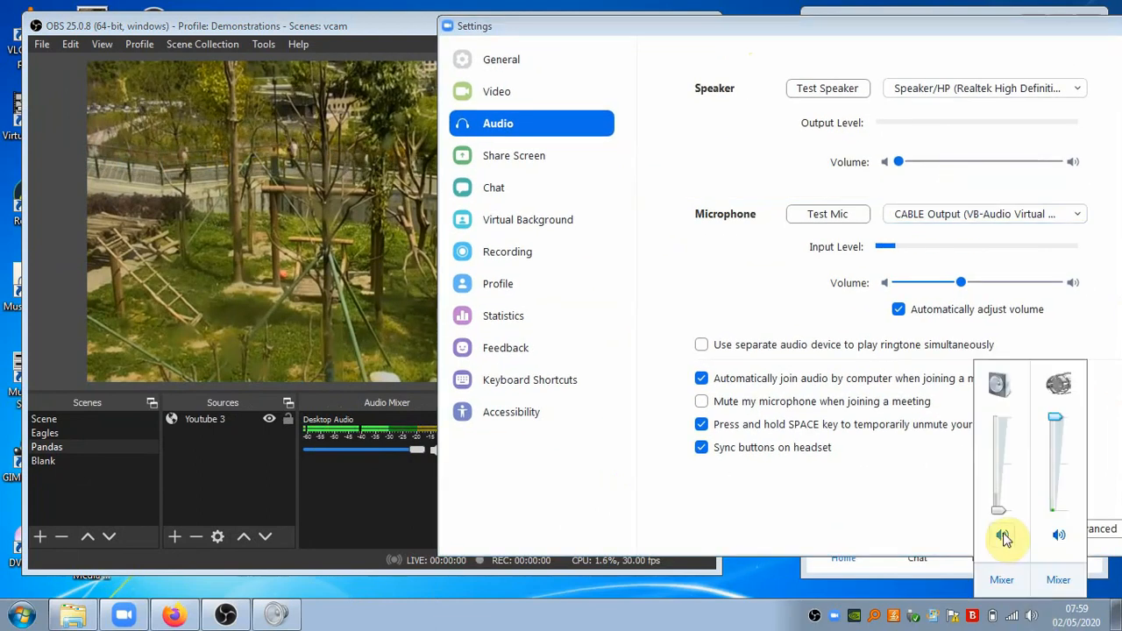
click(1032, 618)
right_click(1032, 618)
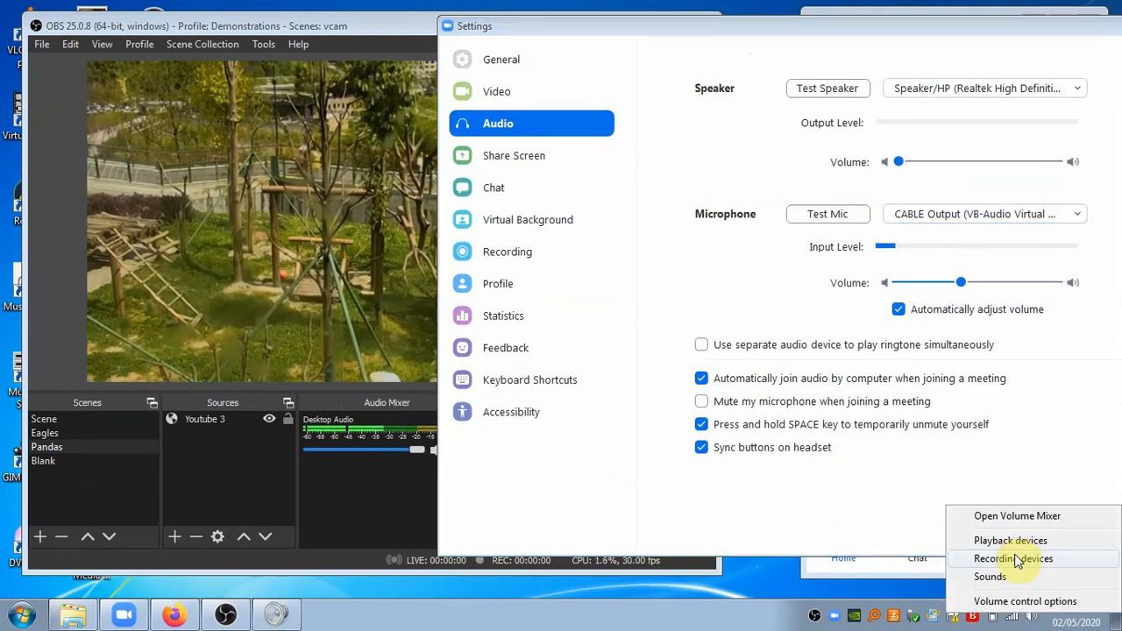
click(1024, 559)
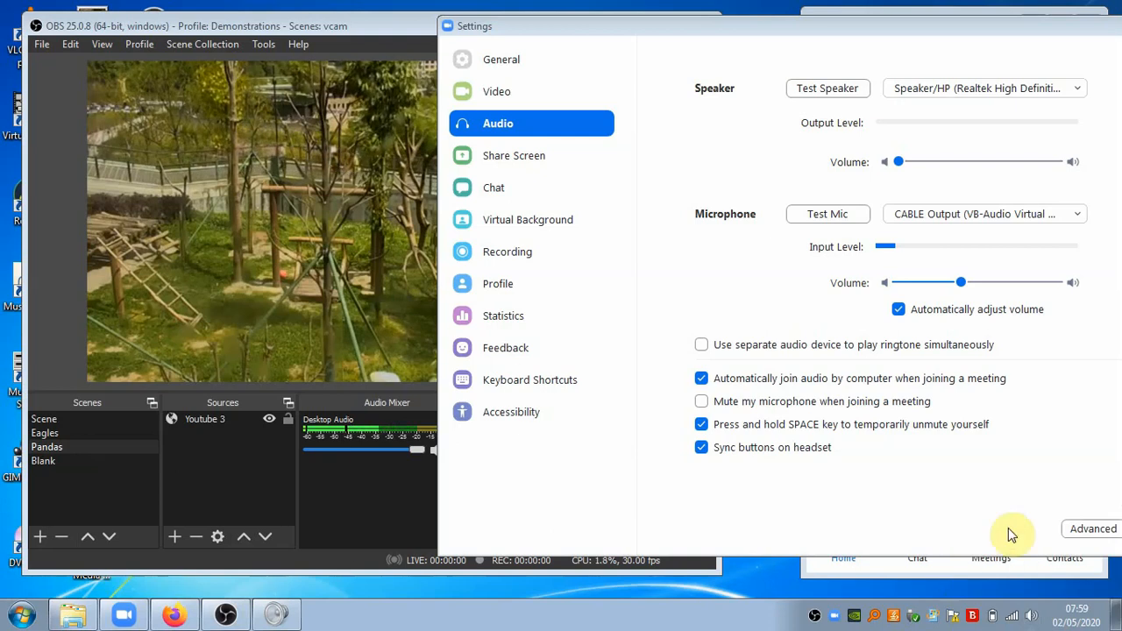
drag(425, 193, 226, 155)
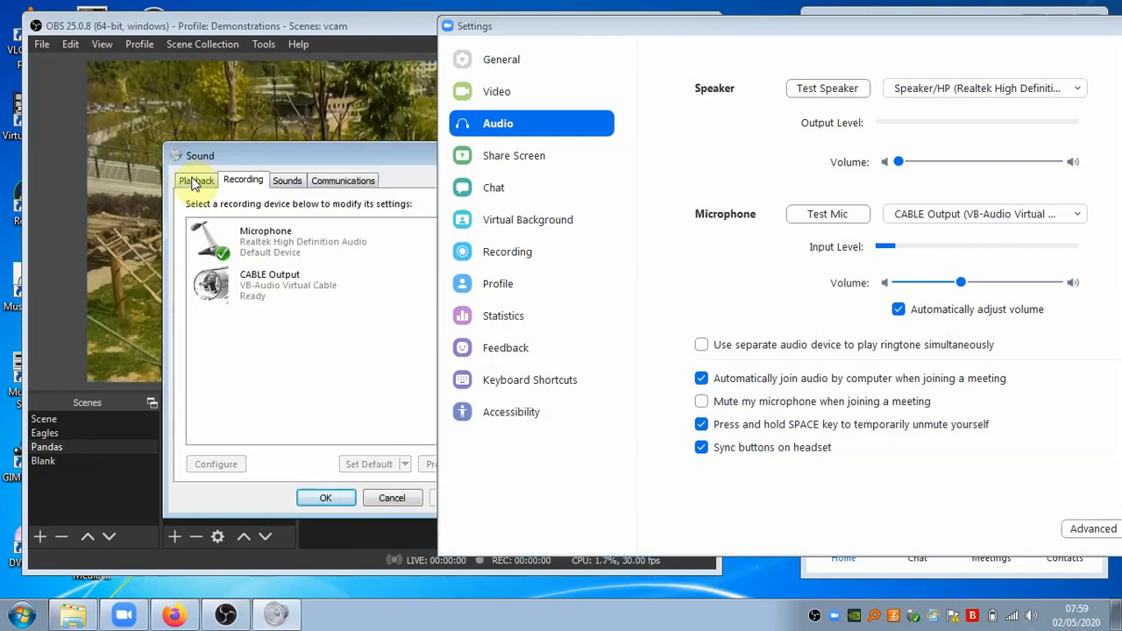
Show CABLE Input among the playback devices beside Zoom's CABLE Output microphone setting, and bring OBS back to the front
click(196, 180)
click(289, 285)
drag(349, 151, 250, 122)
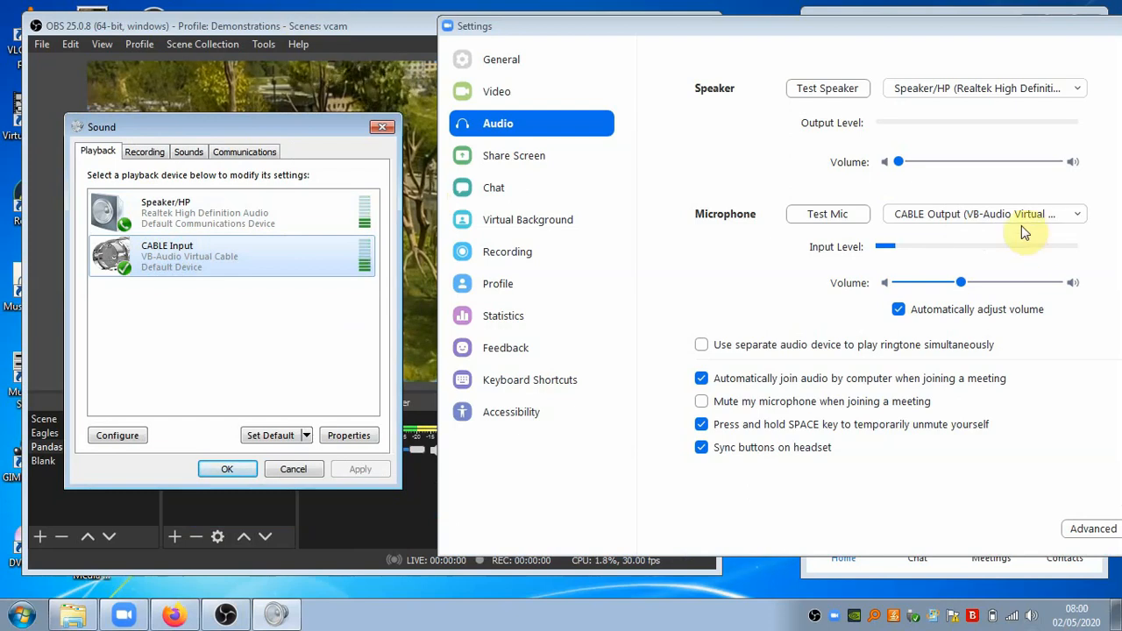
drag(331, 136, 289, 170)
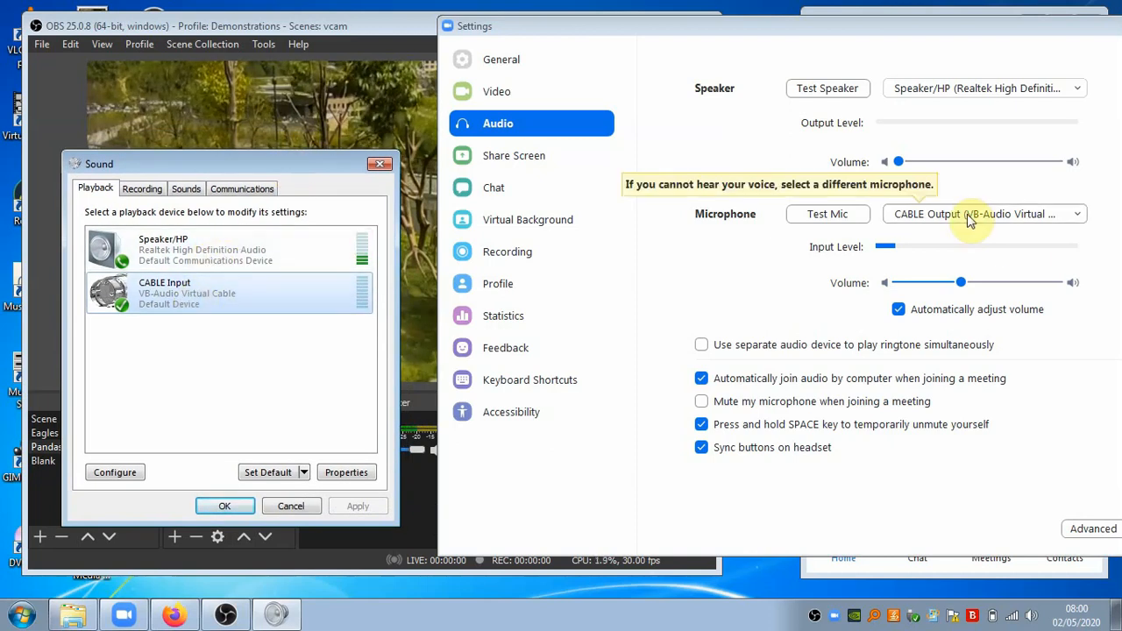
click(376, 26)
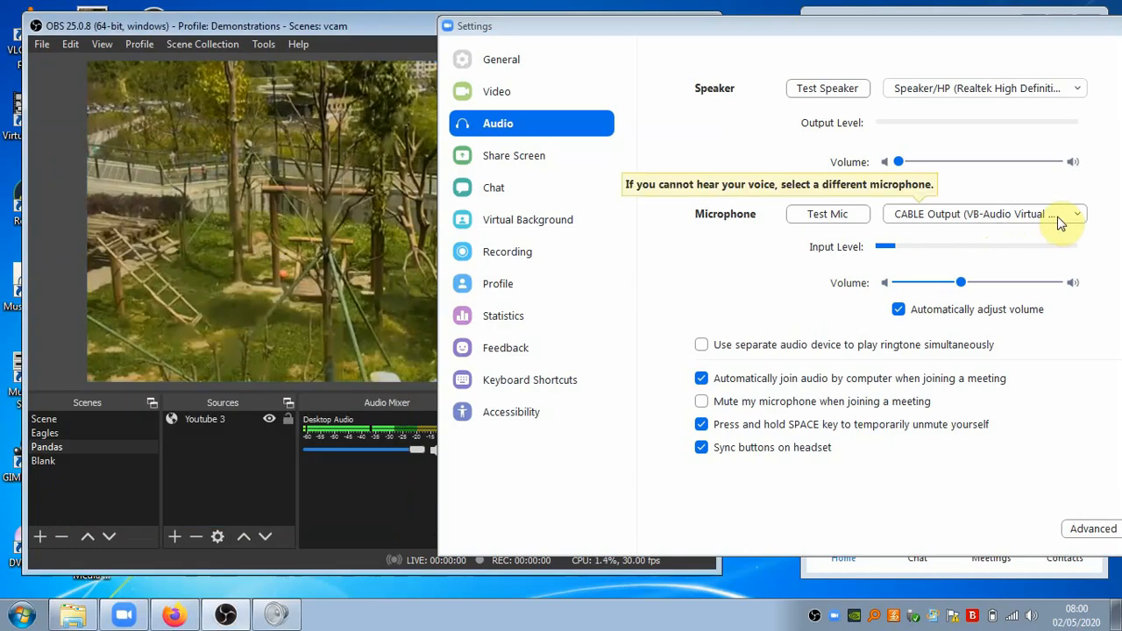
Bring up the Windows recording devices and open the CABLE Output properties, moving the dialog clear of the Sound window
click(293, 622)
click(142, 188)
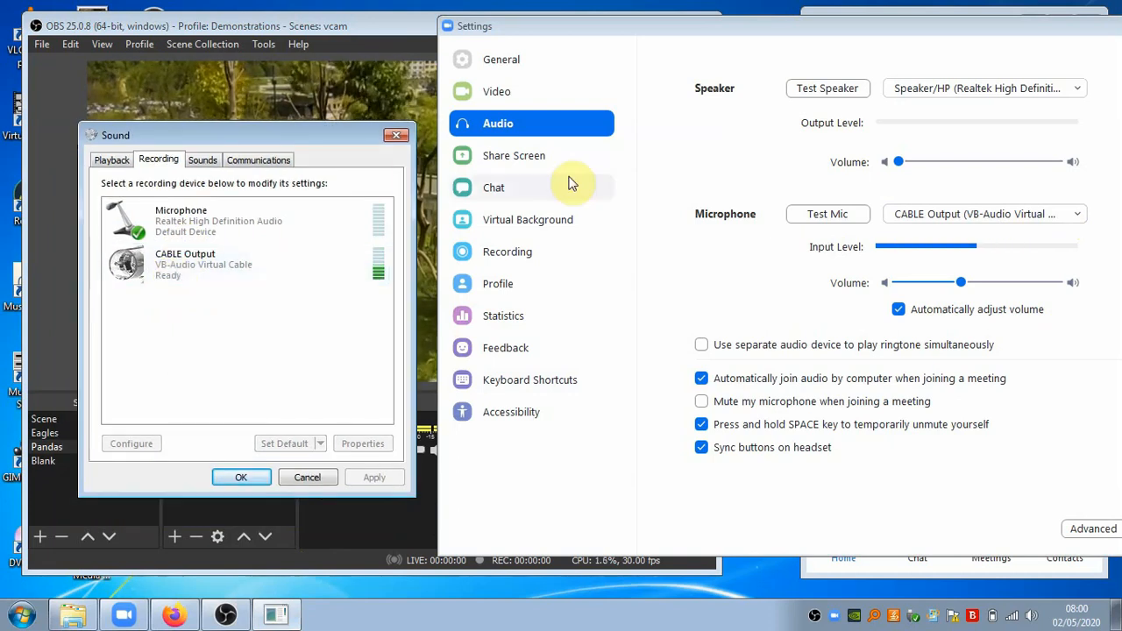
click(194, 268)
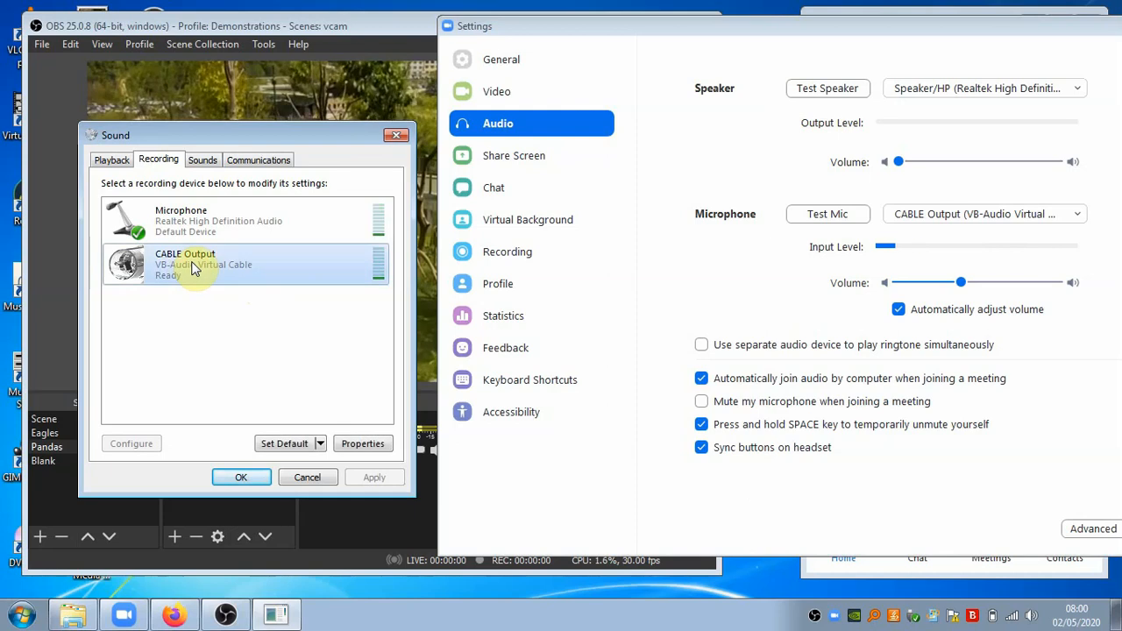
right_click(194, 268)
click(150, 309)
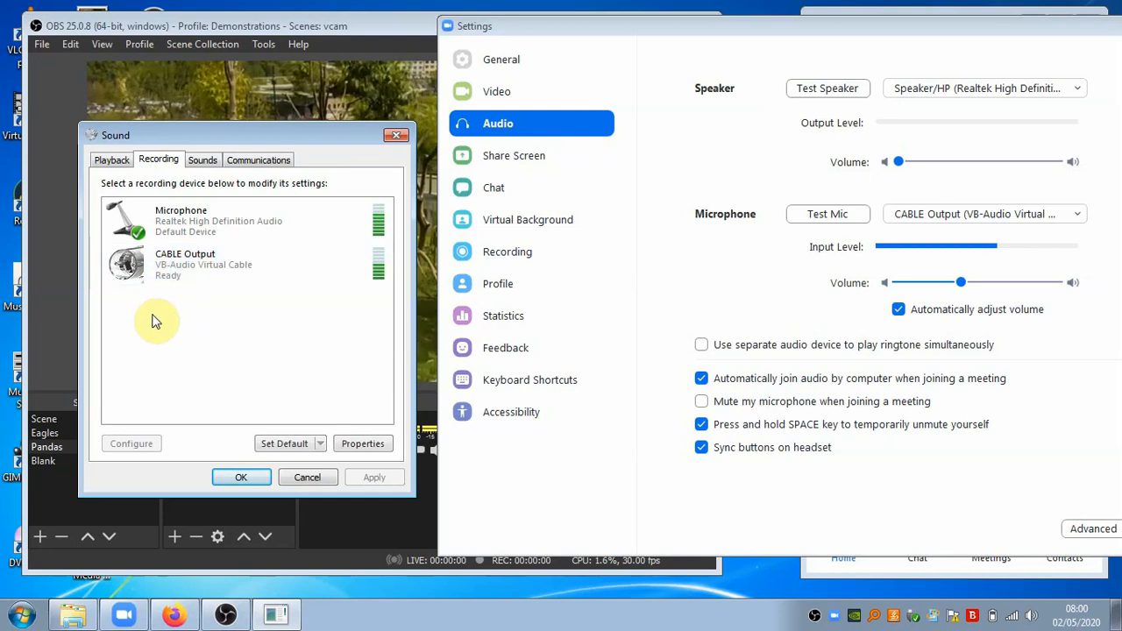
right_click(186, 255)
click(239, 363)
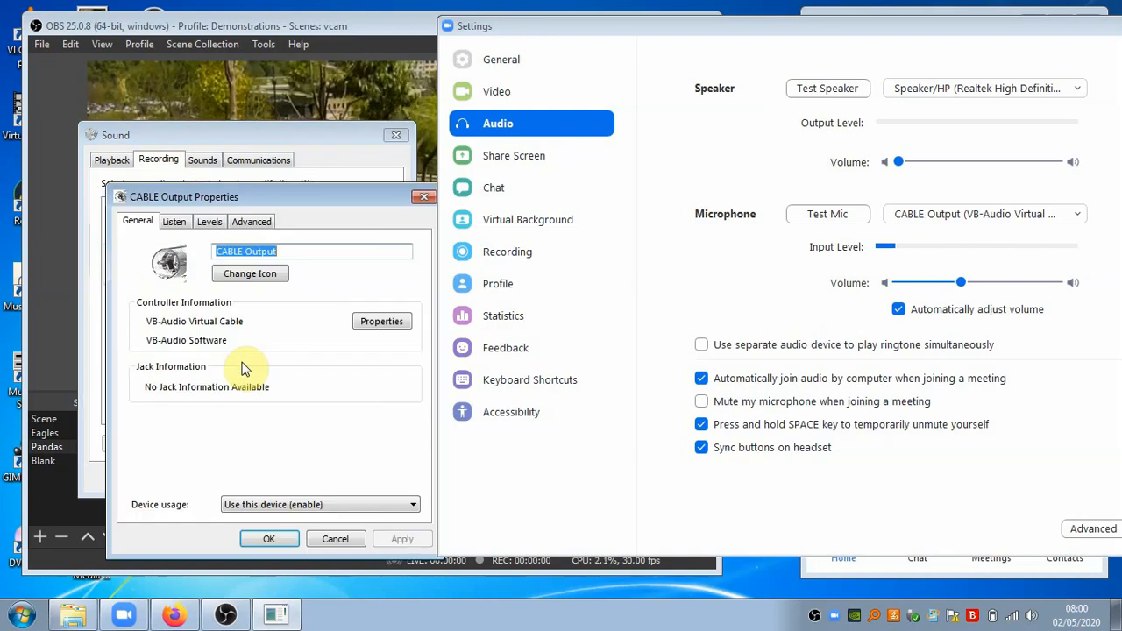
drag(305, 200, 248, 85)
In CABLE Output's listening options, choose playback through Speaker/HP (Realtek High Definition Audio) and confirm the properties
click(138, 161)
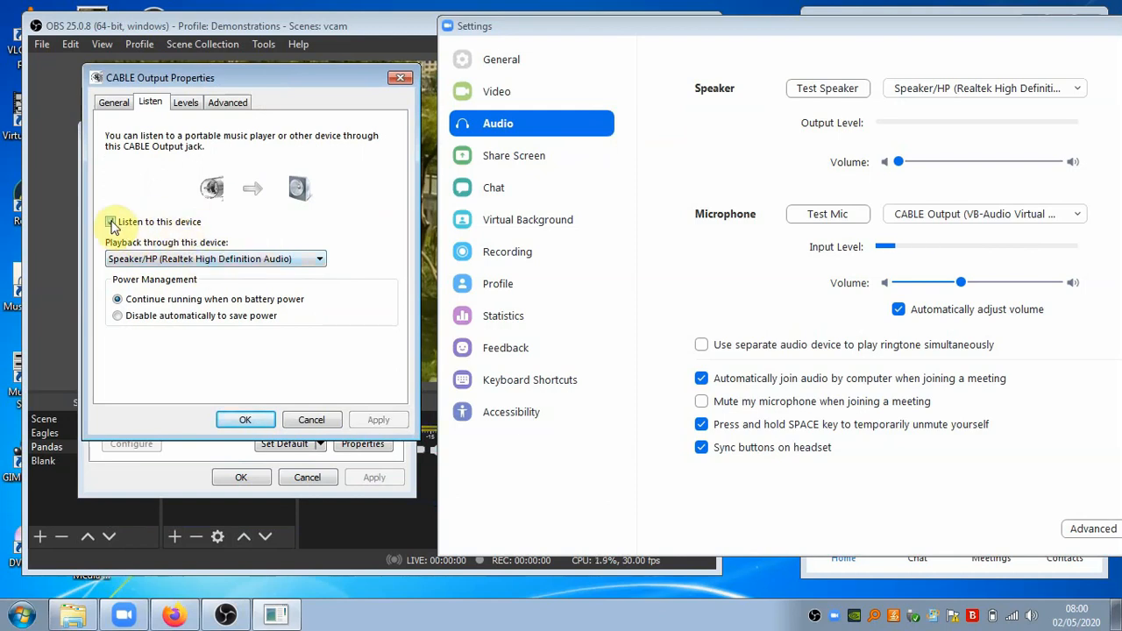
click(169, 259)
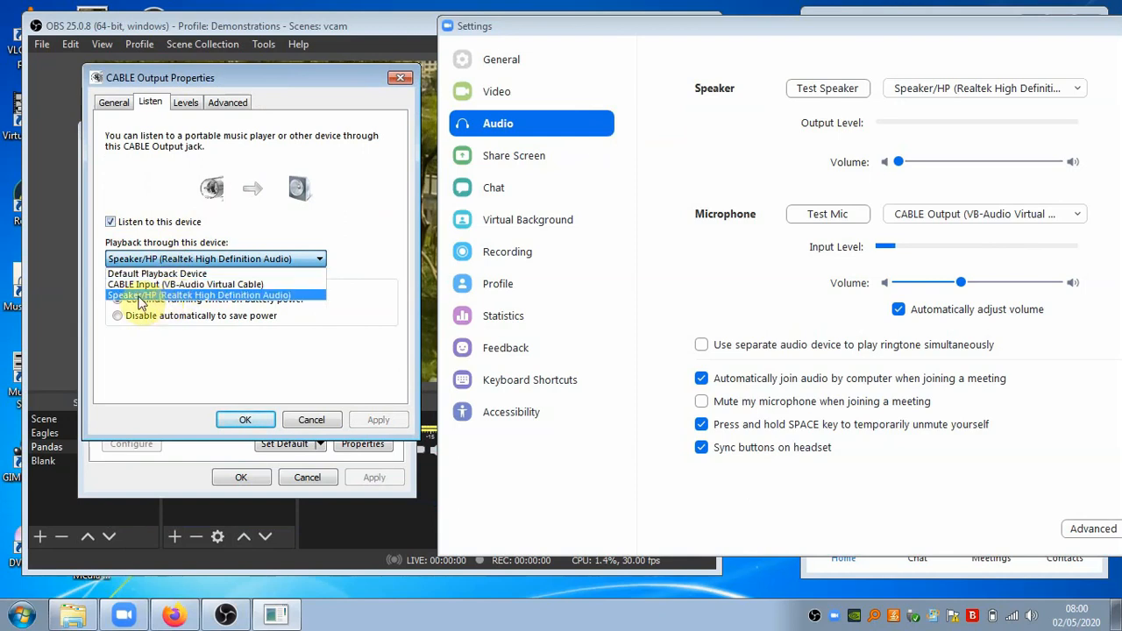
click(163, 296)
drag(260, 83, 265, 158)
click(251, 499)
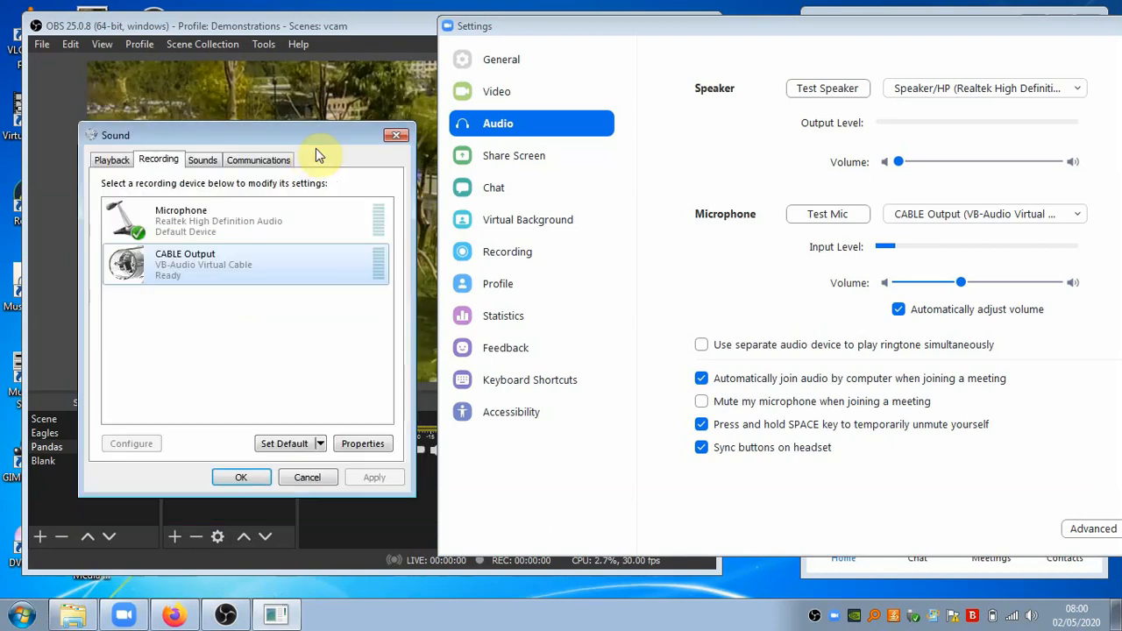
Close the Zoom Settings window and bring OBS to the front beside the Zoom home window
click(332, 25)
drag(574, 37, 381, 113)
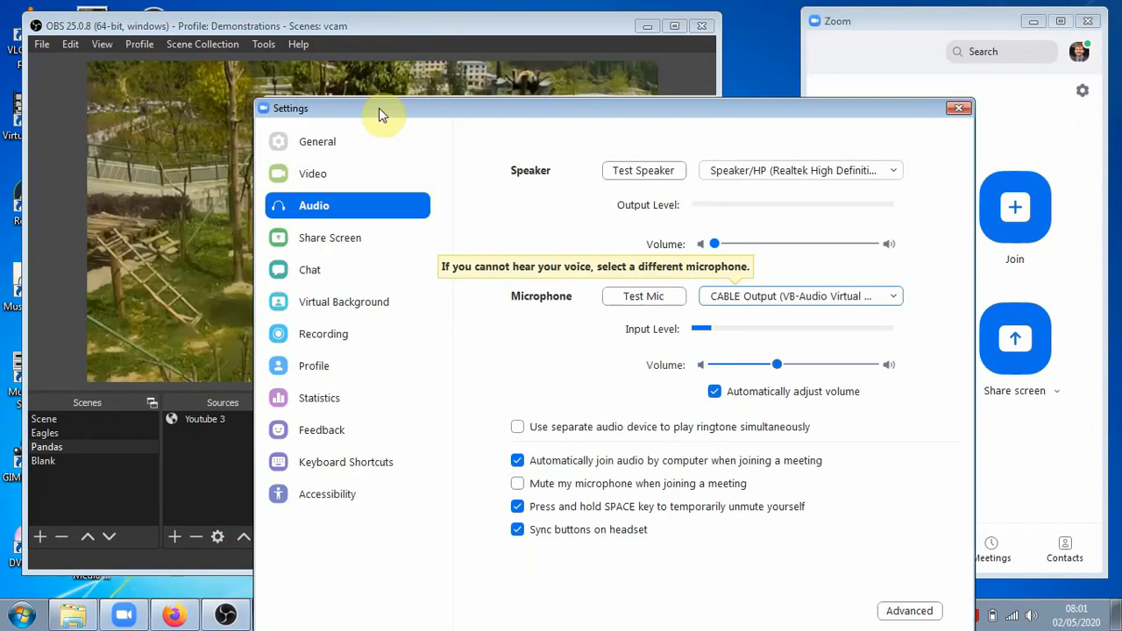
click(957, 112)
mouse_move(440, 21)
mouse_down()
mouse_move(457, 21)
mouse_move(443, 34)
mouse_up()
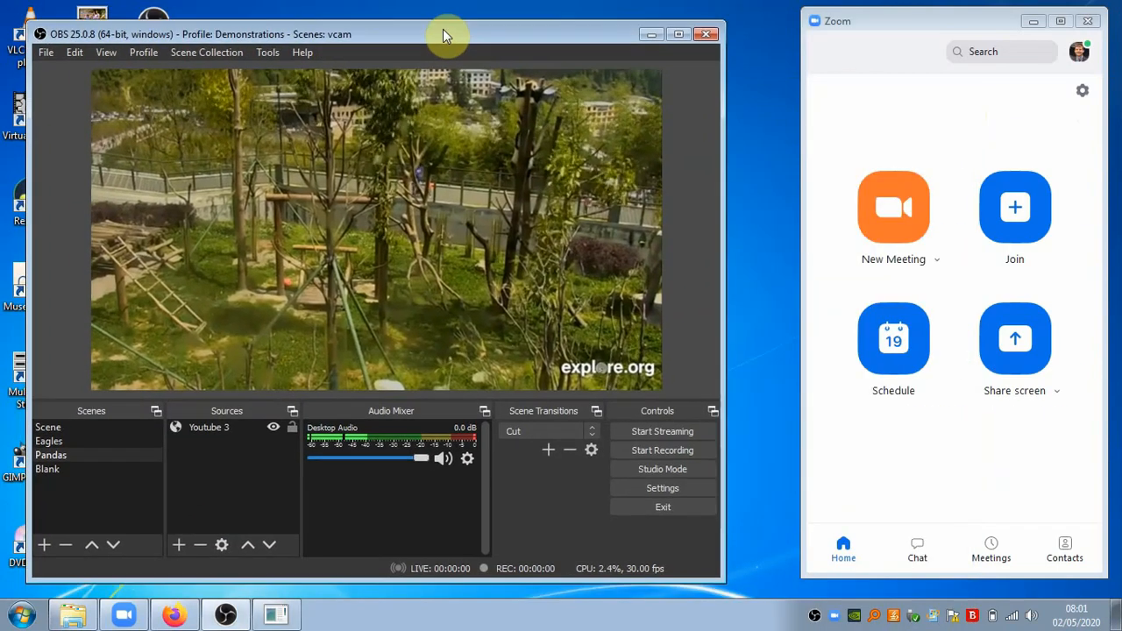
click(447, 302)
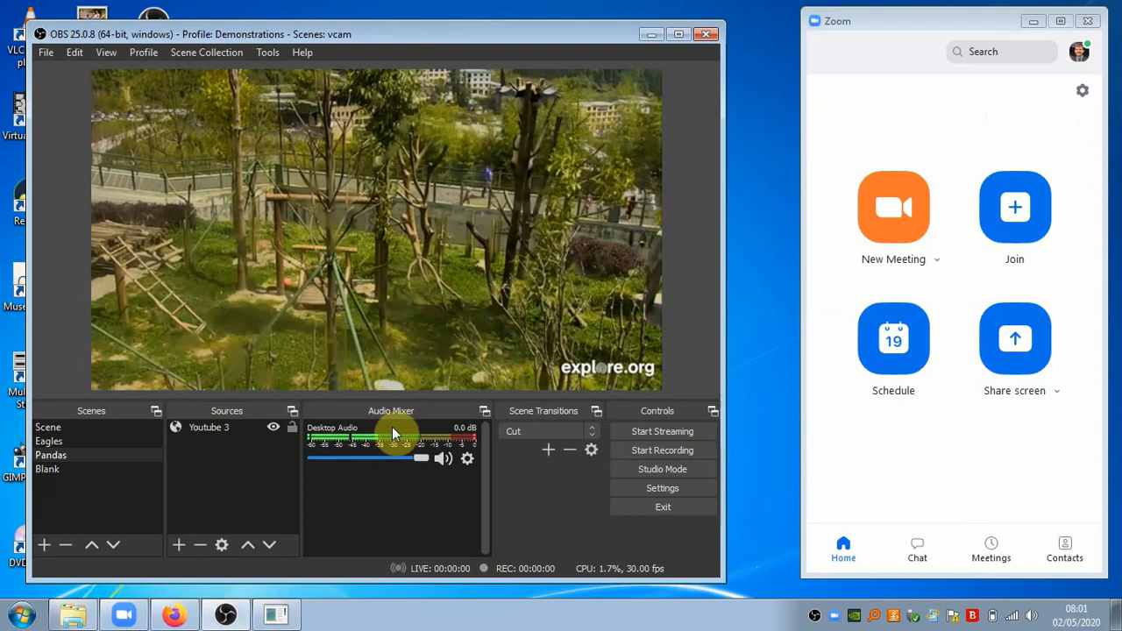
Review the Speaker/HP and CABLE Input playback devices in Windows, followed by the recording devices list
right_click(1033, 617)
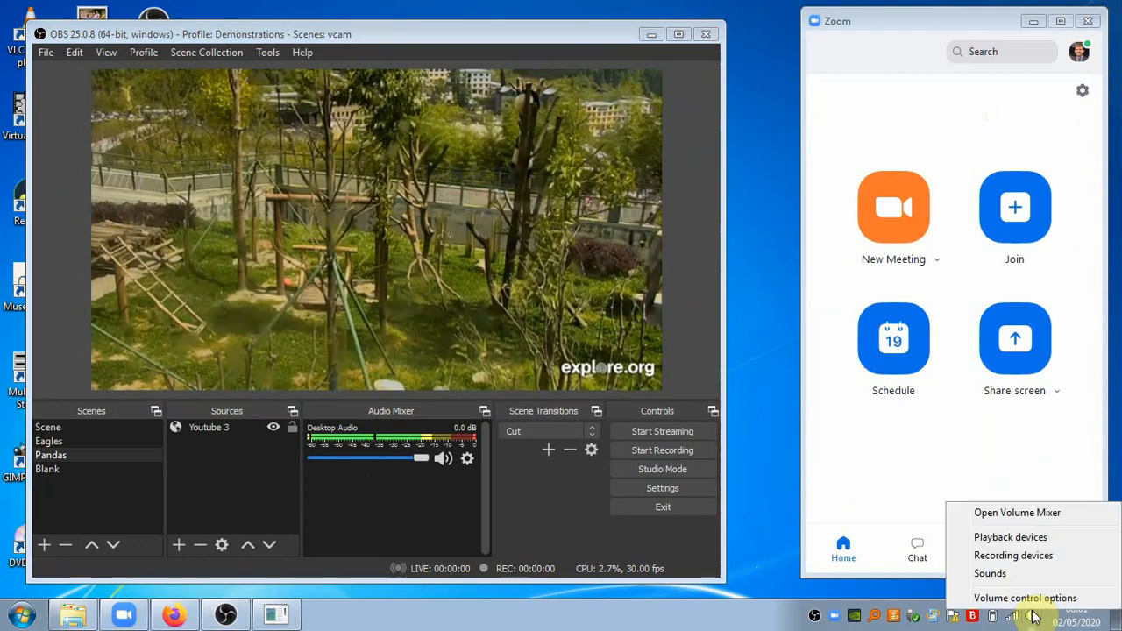
click(1026, 544)
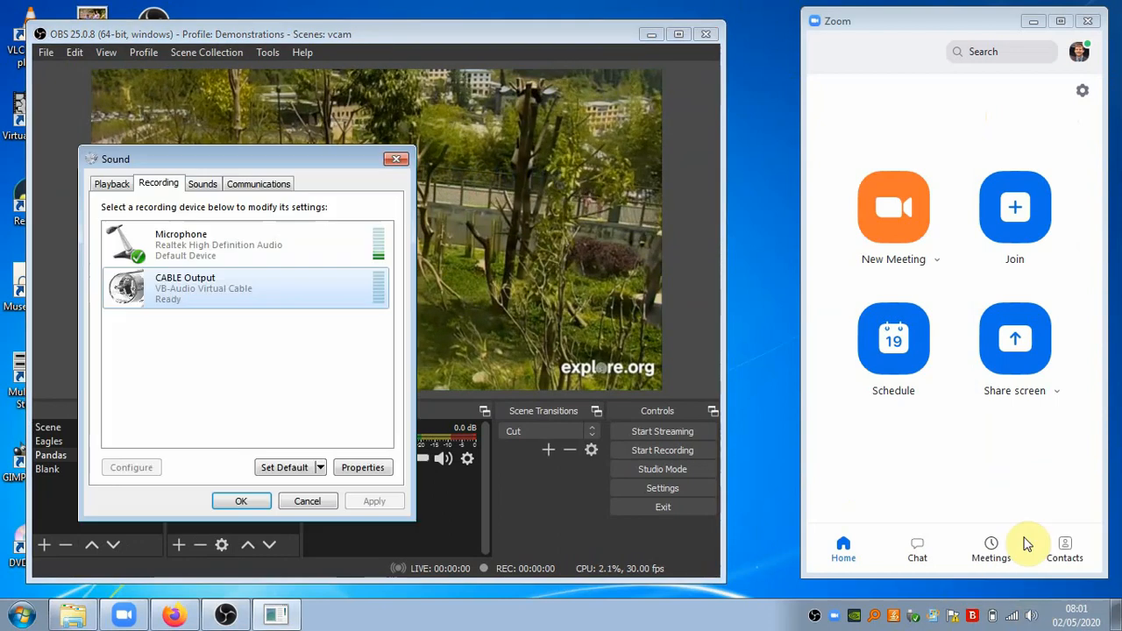
click(112, 183)
drag(219, 159, 263, 155)
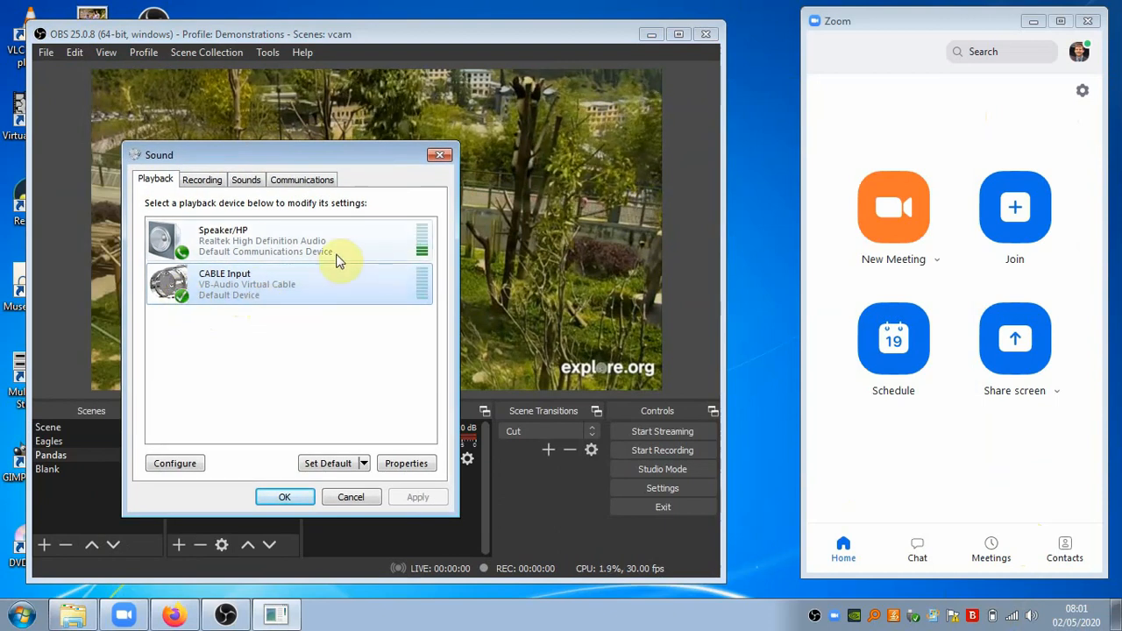
click(245, 245)
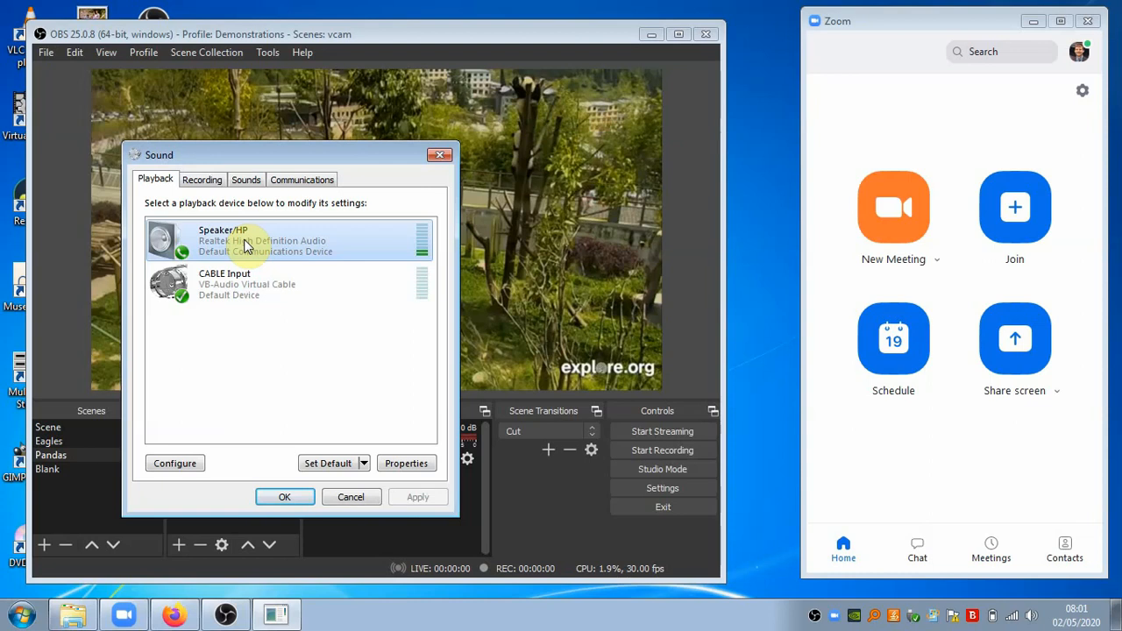
click(245, 285)
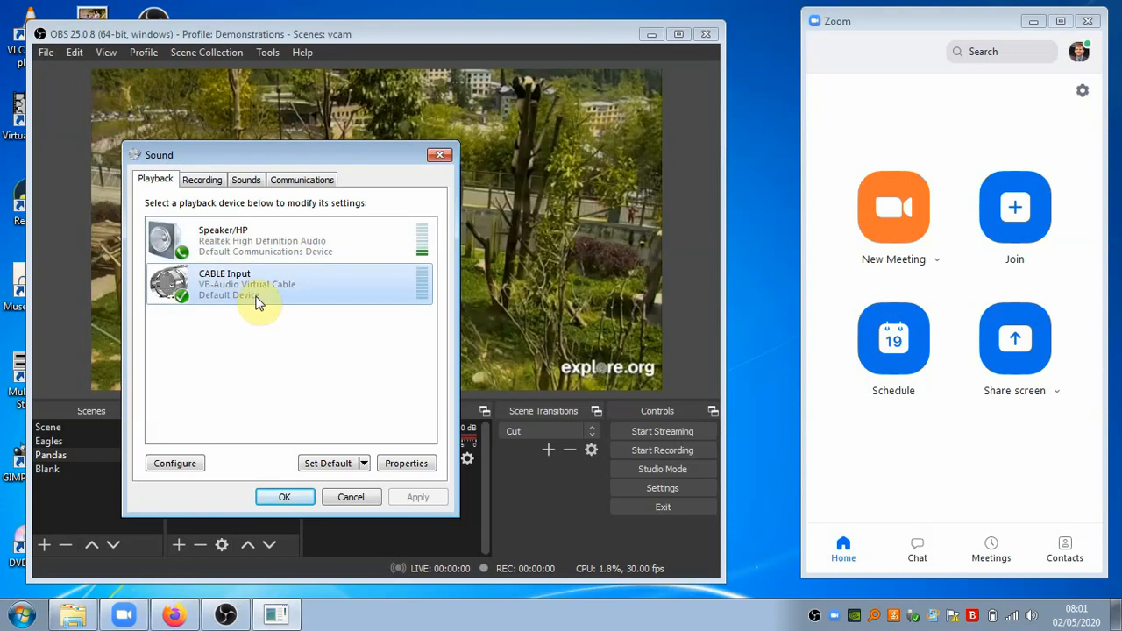
click(221, 179)
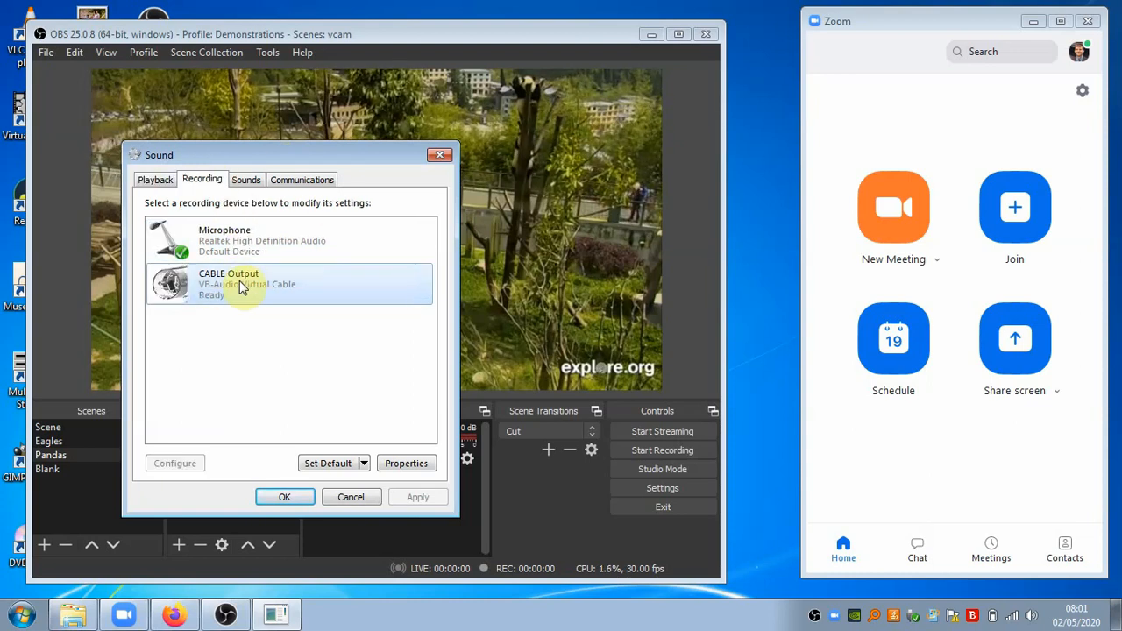
Check Zoom's audio settings for the CABLE Output (VB-Audio Virtual Cable) microphone choice and close the settings
click(1081, 90)
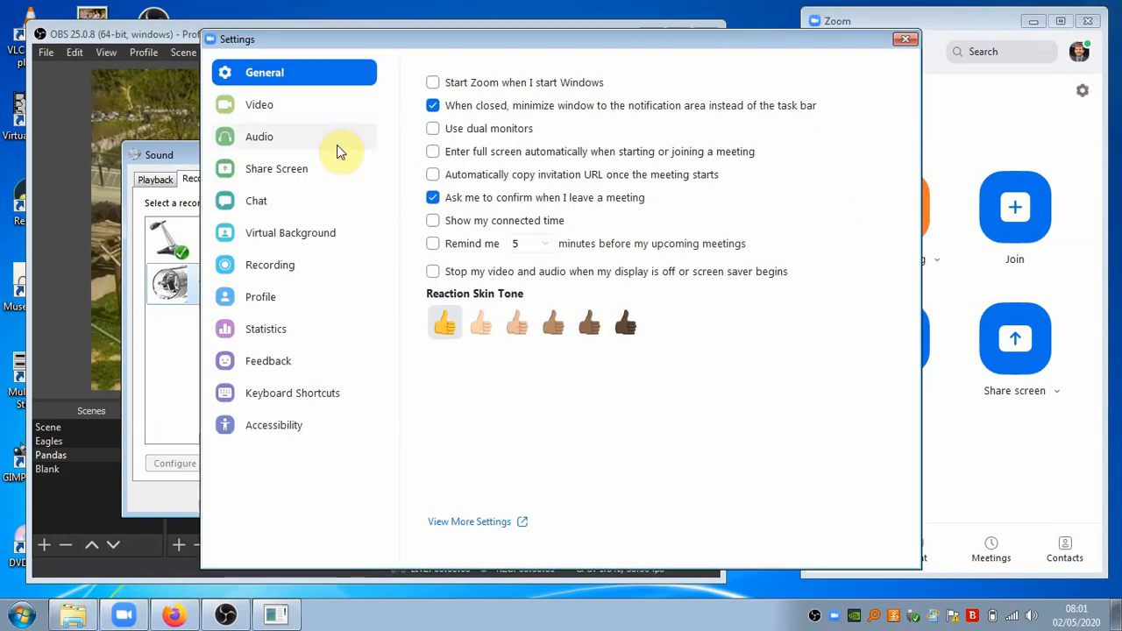
click(281, 147)
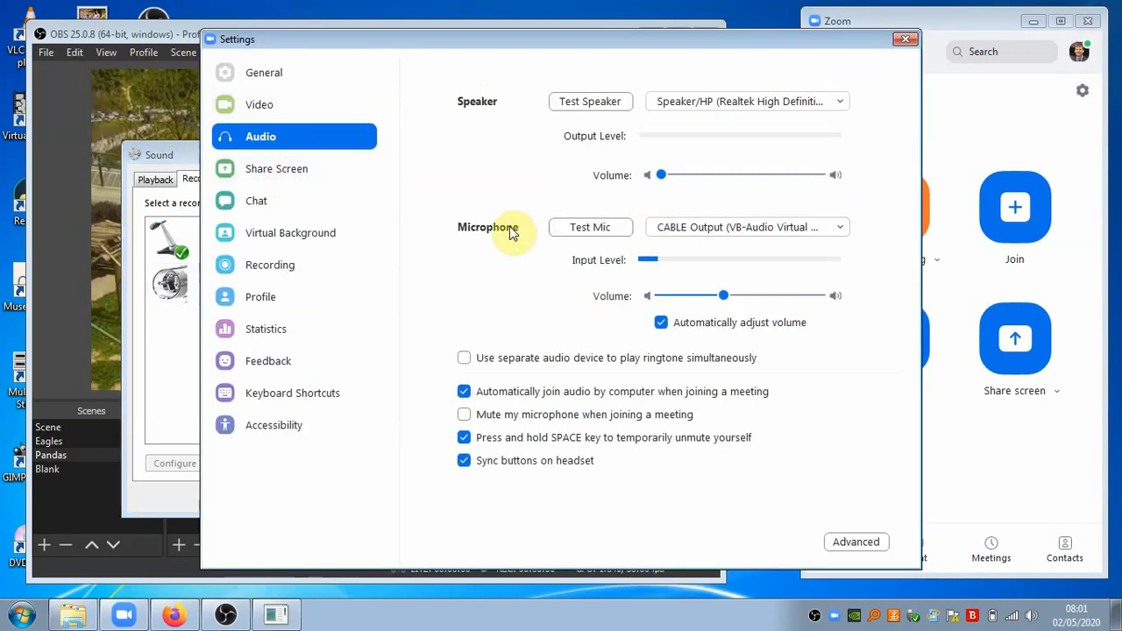
click(728, 232)
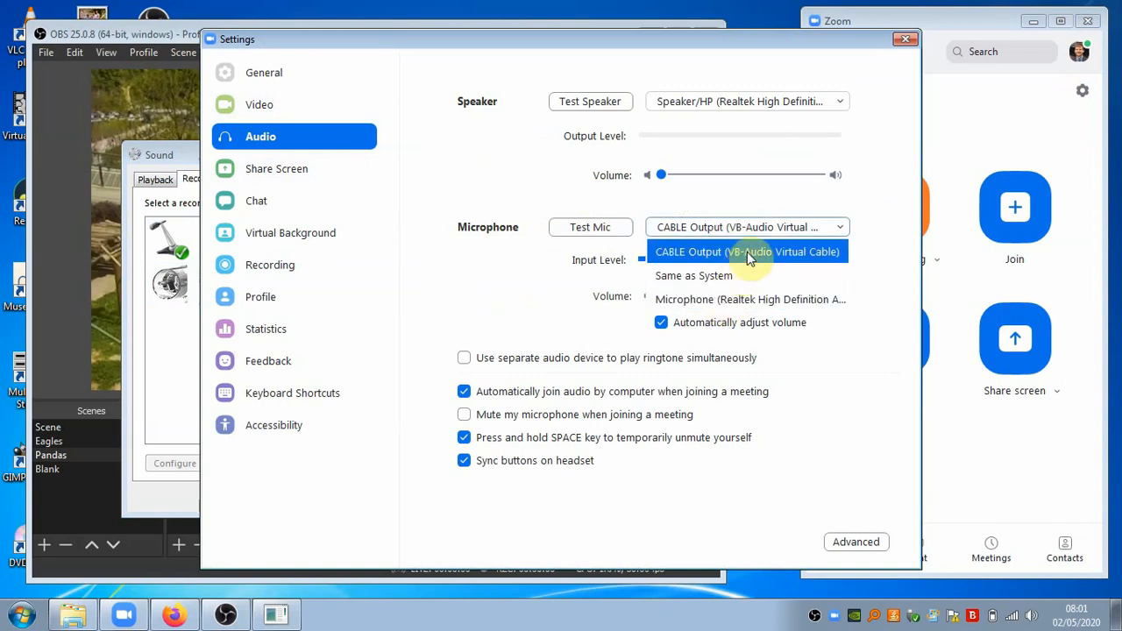
click(888, 230)
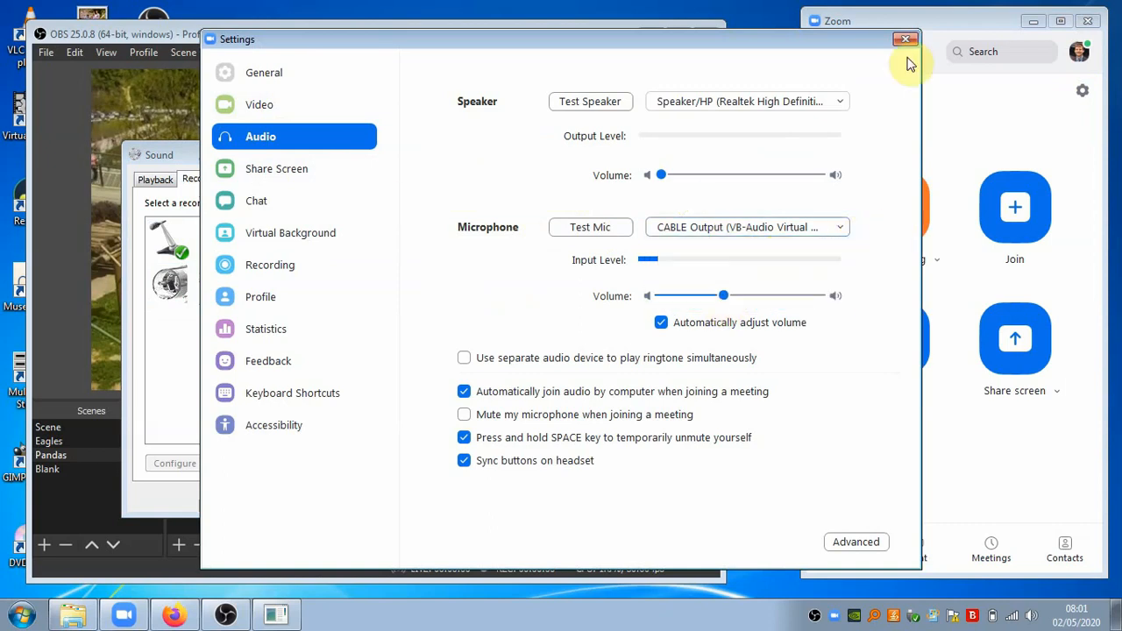
click(905, 39)
Reopen CABLE Output's listening options, reselect Speaker/HP (Realtek High Definition Audio) for playback, and confirm both sound dialogs
right_click(225, 287)
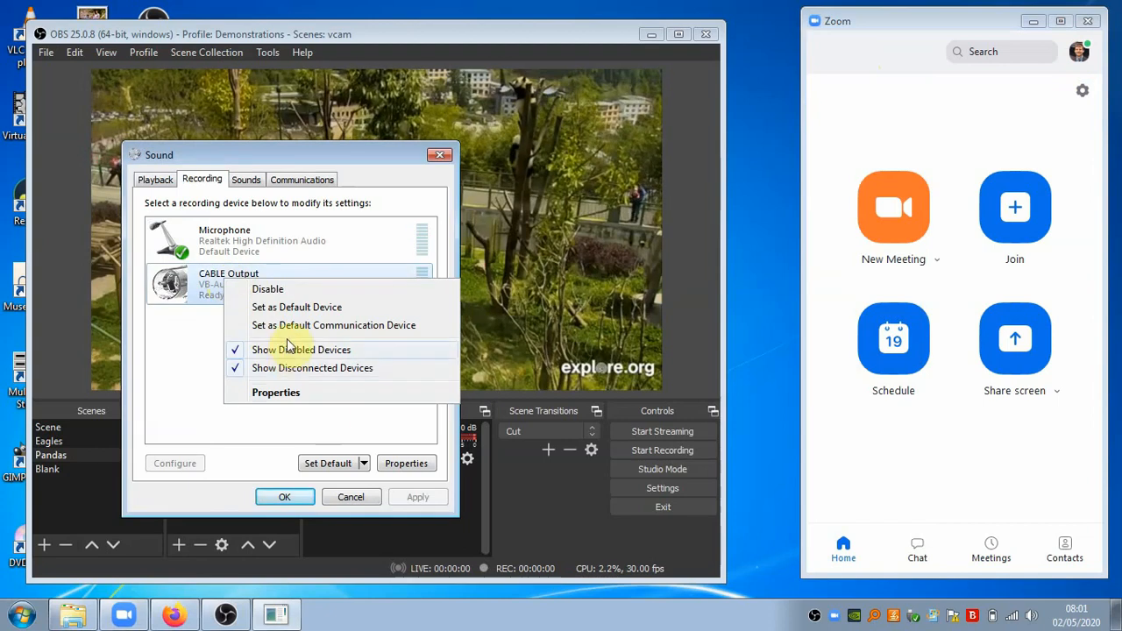
click(291, 392)
click(222, 242)
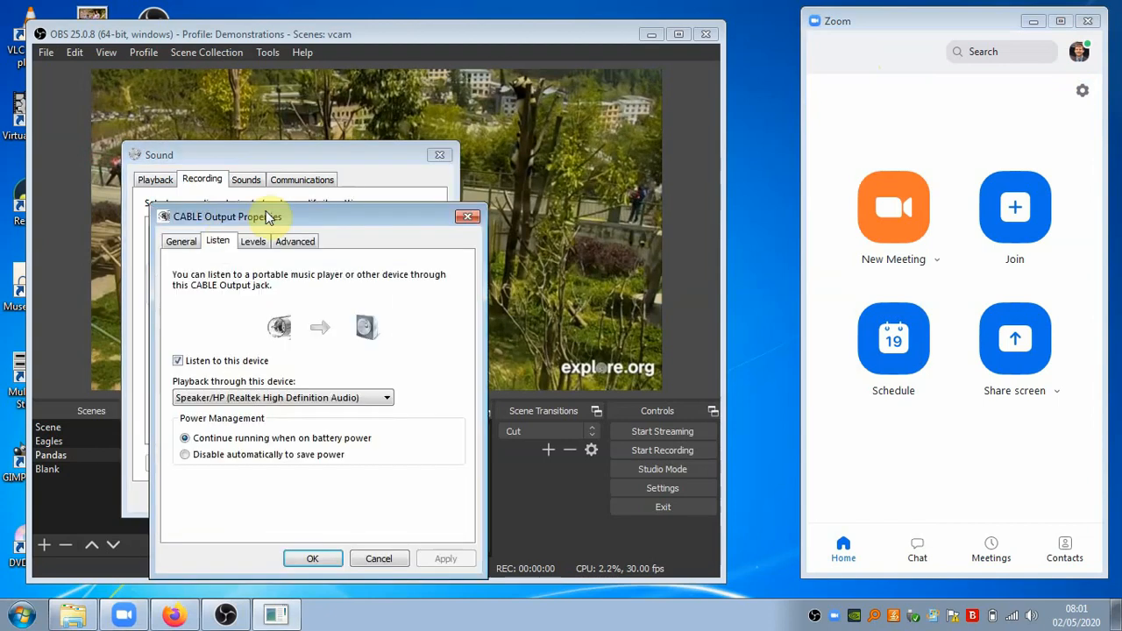
drag(271, 220, 289, 149)
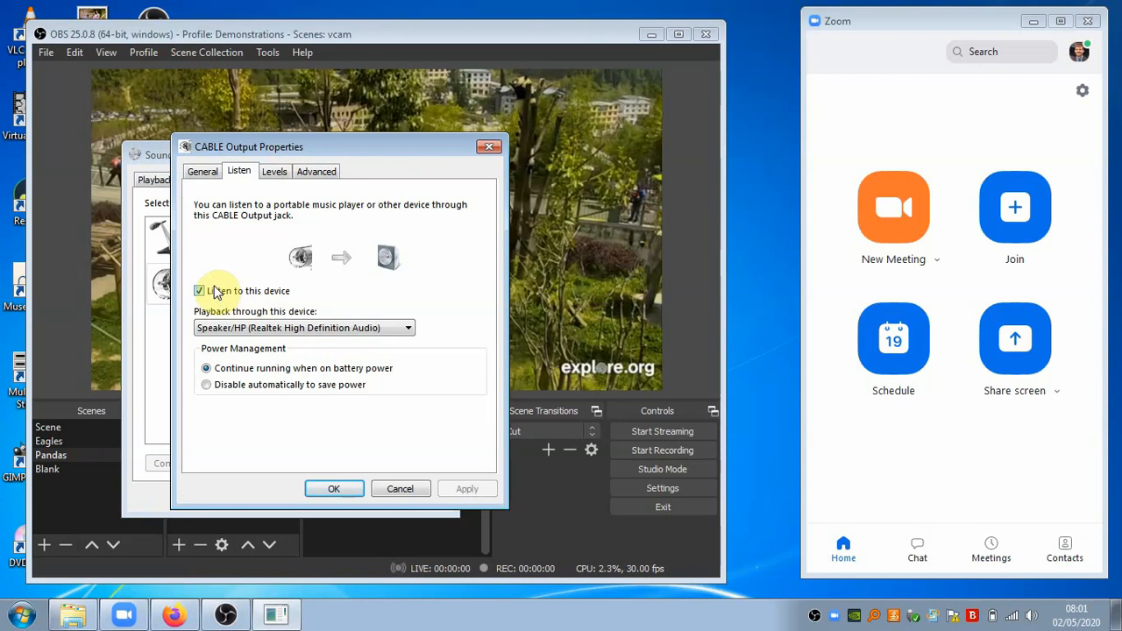
click(280, 327)
click(250, 365)
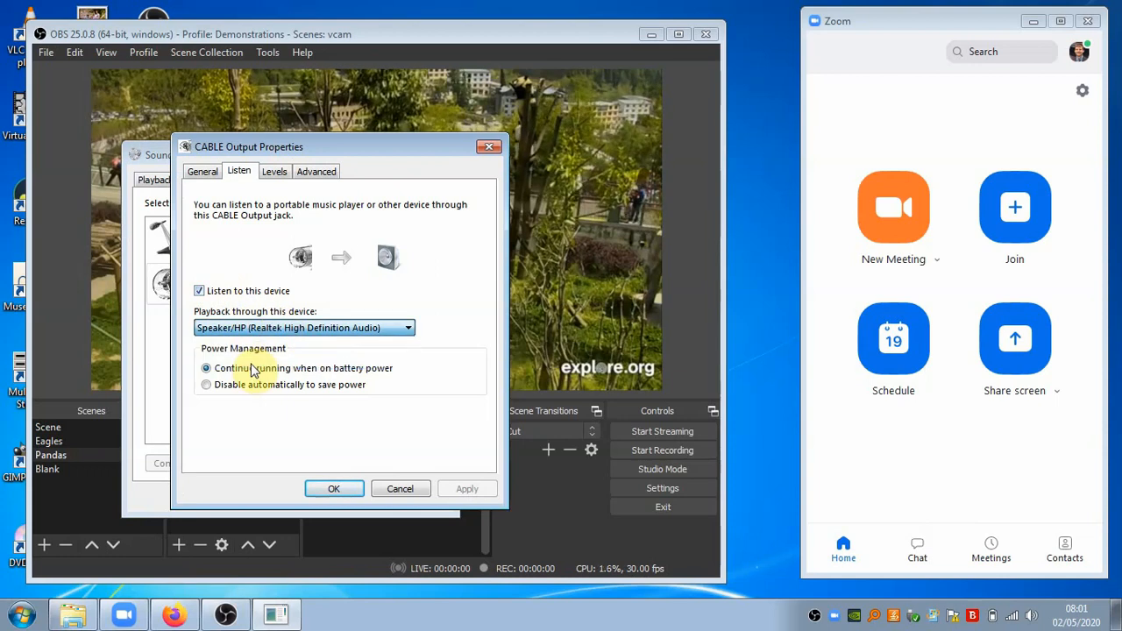
drag(399, 150, 460, 104)
click(397, 444)
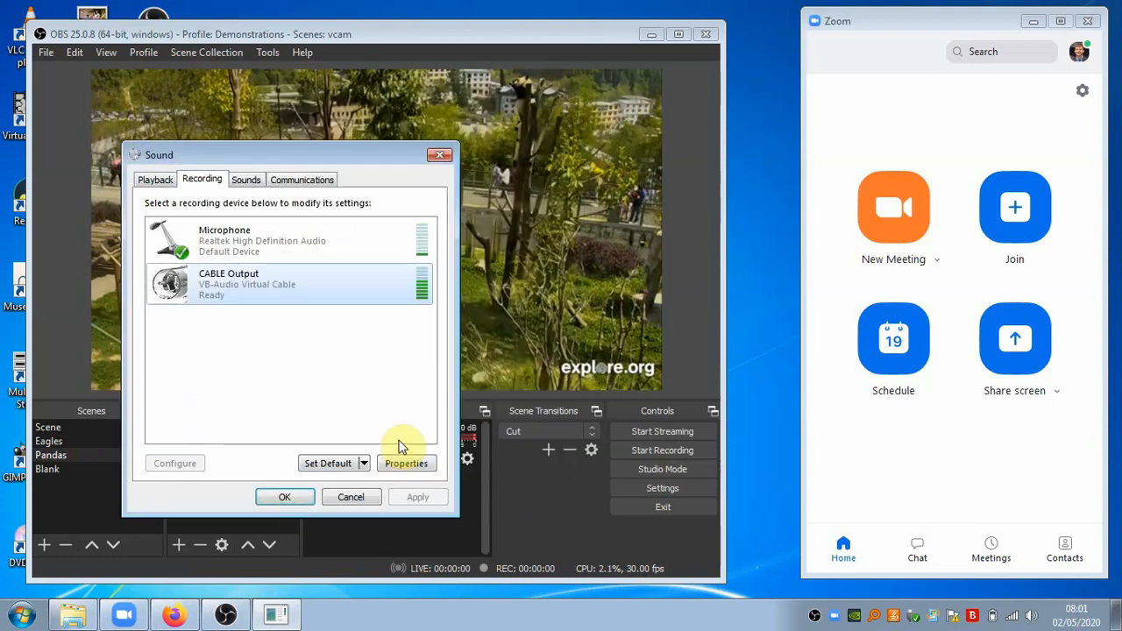
click(282, 496)
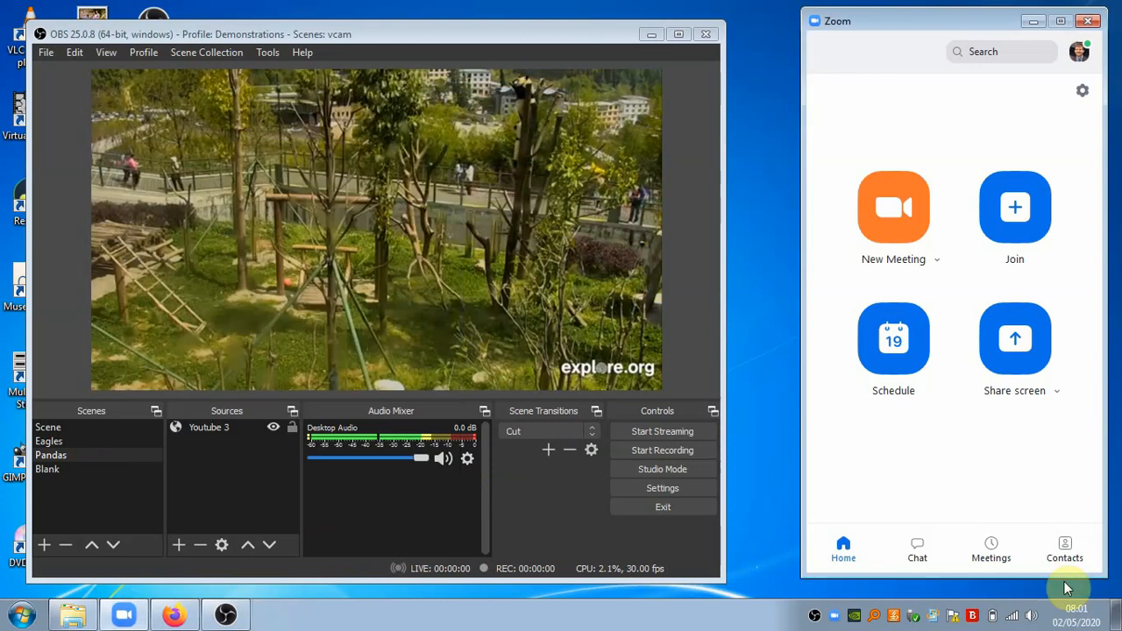
Raise the Speaker/HP volume in Windows to a moderate level and reposition the OBS window beside Zoom
click(1031, 615)
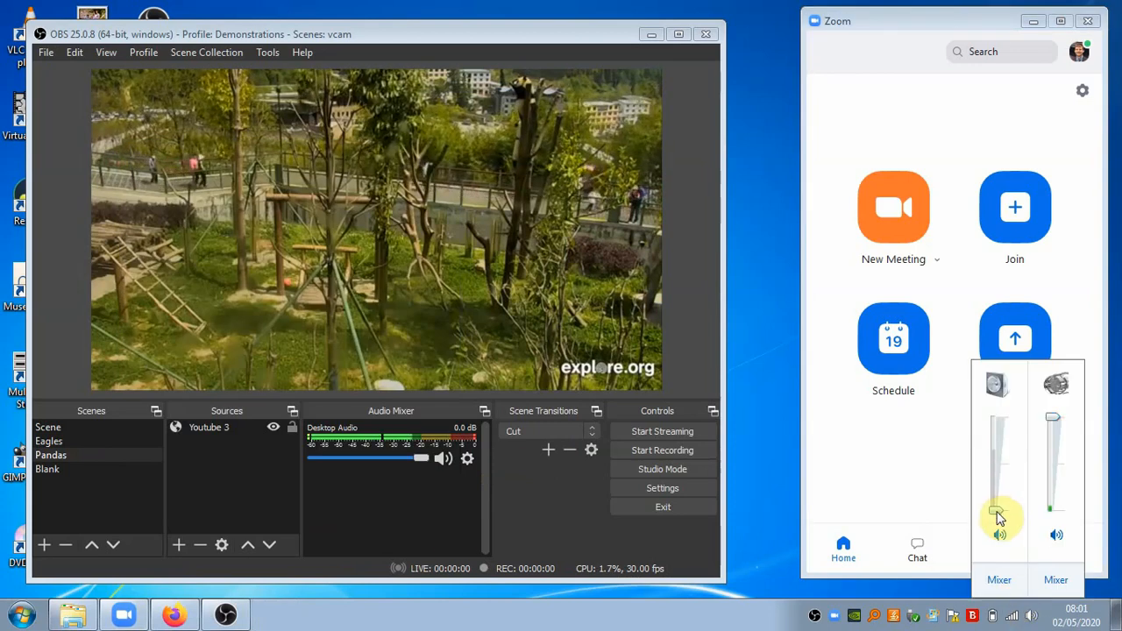
drag(1000, 486, 1000, 471)
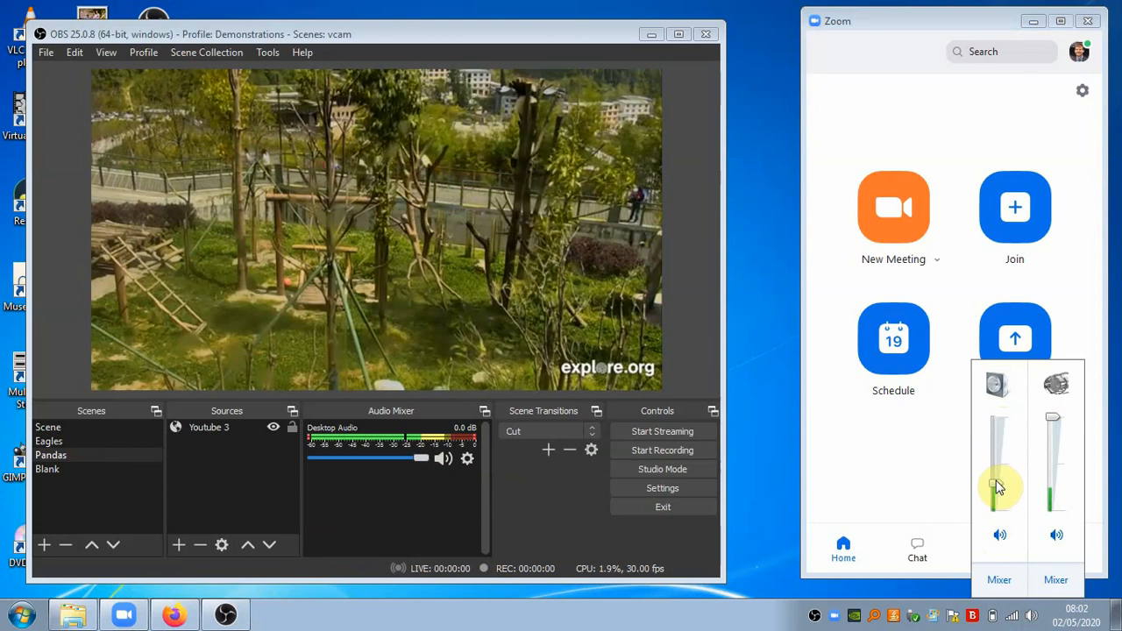
drag(996, 481, 995, 488)
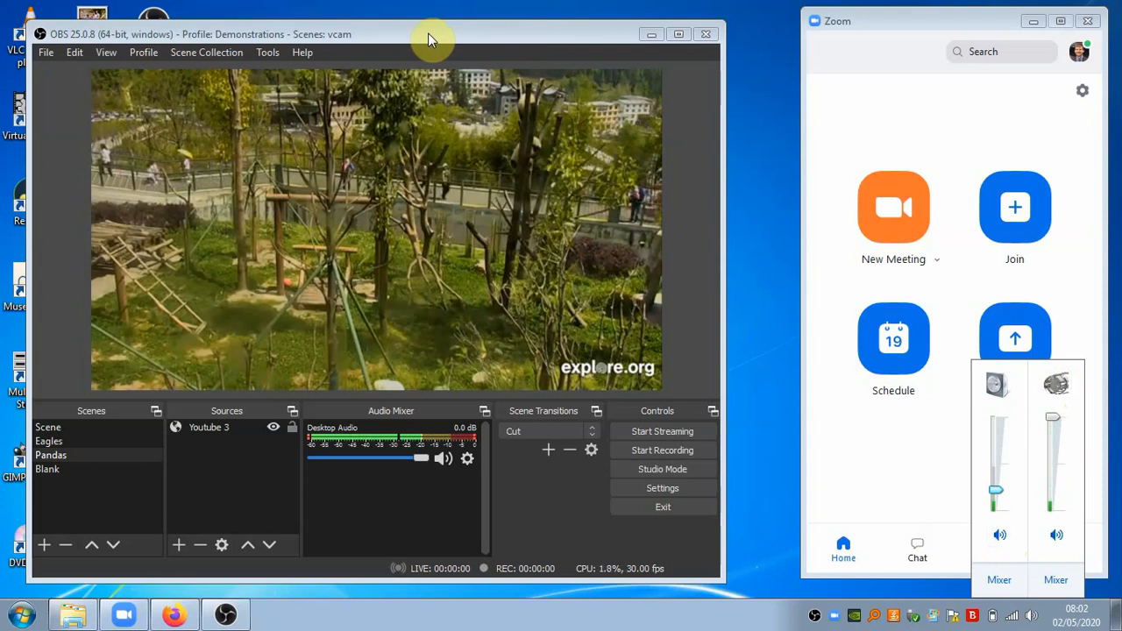
drag(427, 32, 426, 25)
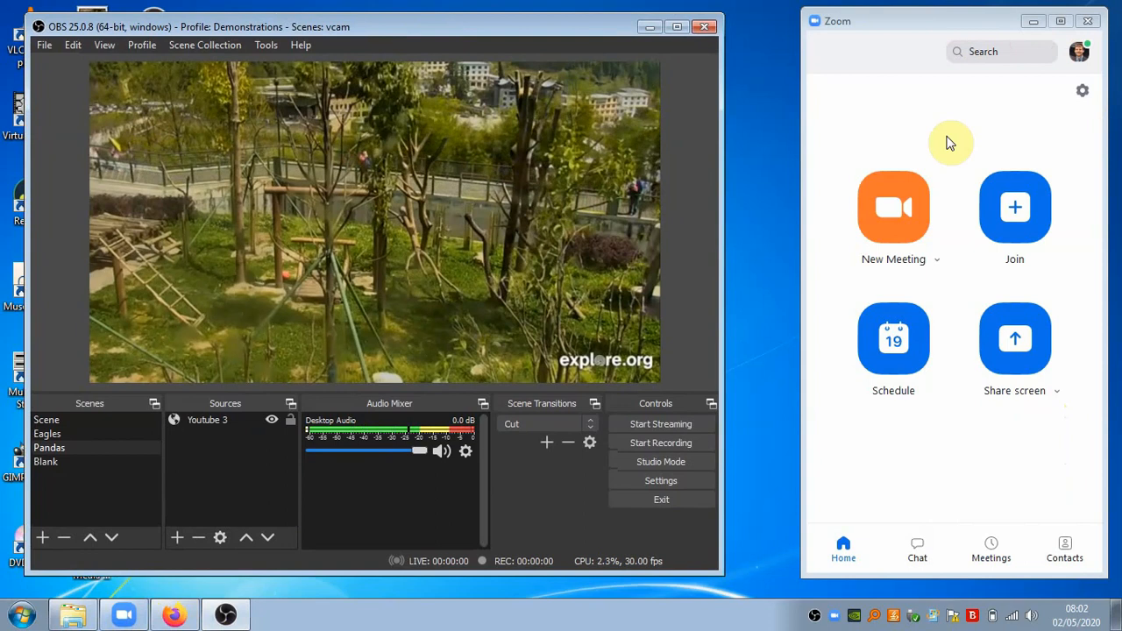
Start a new Zoom meeting showing the Pandas scene, reposition its window, and mute the meeting microphone
click(903, 224)
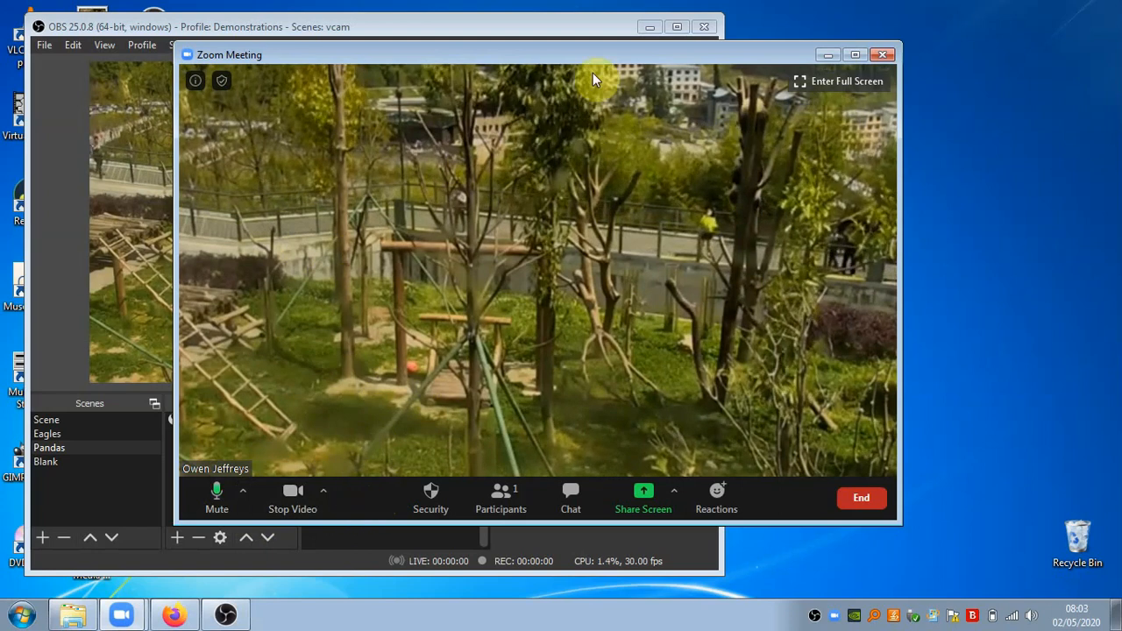
drag(592, 73, 621, 81)
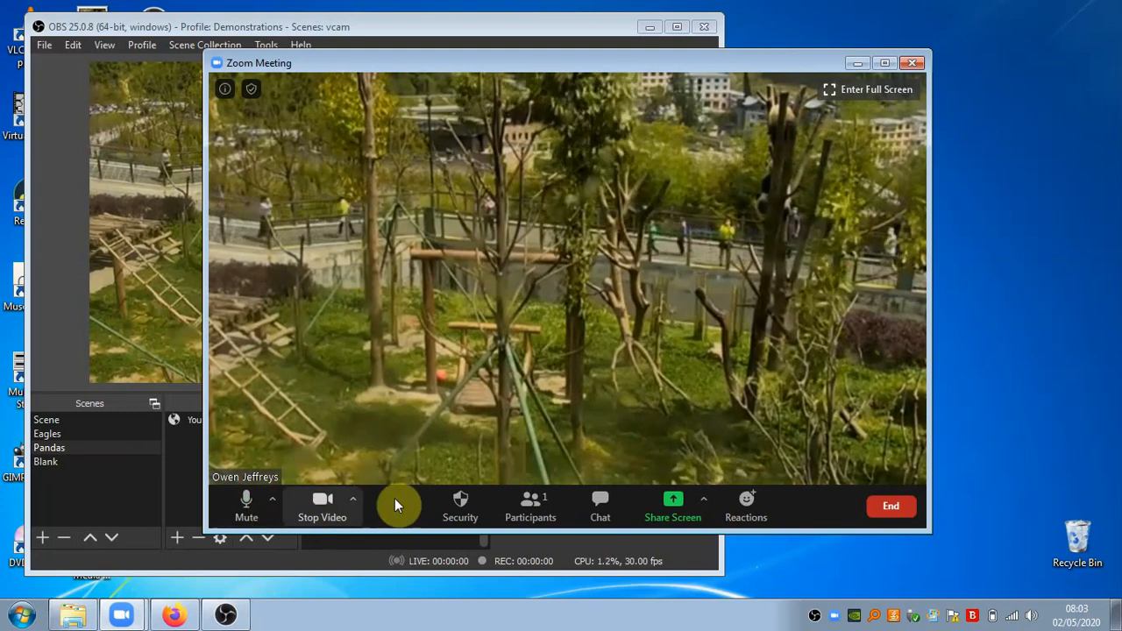
click(247, 501)
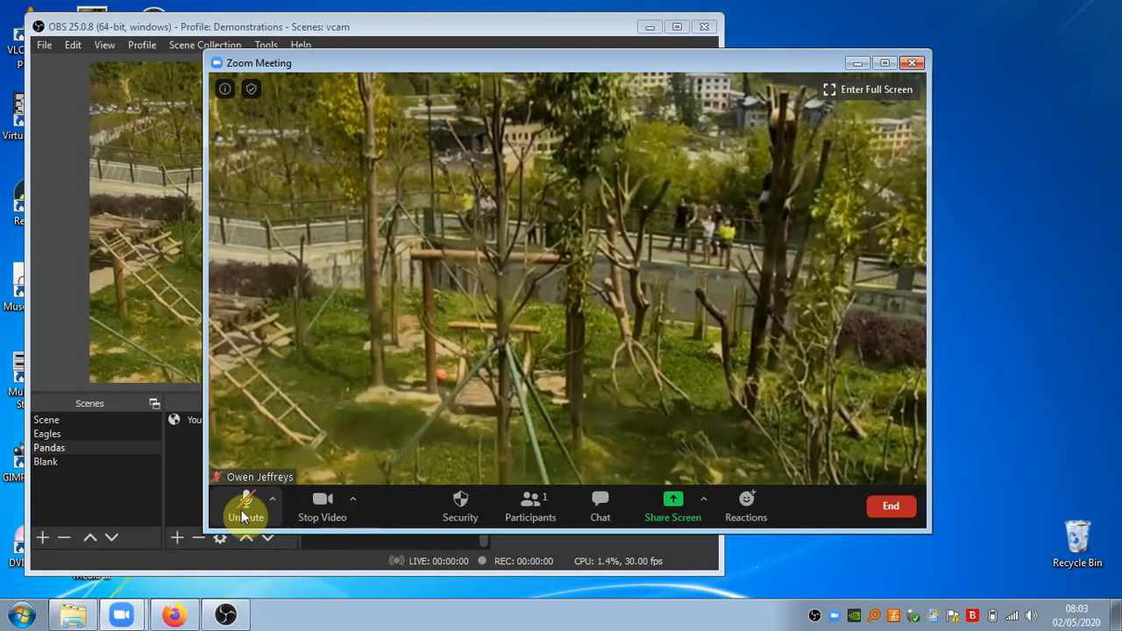
Adjust the Speaker/HP volume in Windows and shift the Zoom meeting window back over OBS
click(1030, 616)
mouse_move(1002, 511)
mouse_down()
mouse_move(999, 456)
mouse_move(1000, 495)
mouse_up()
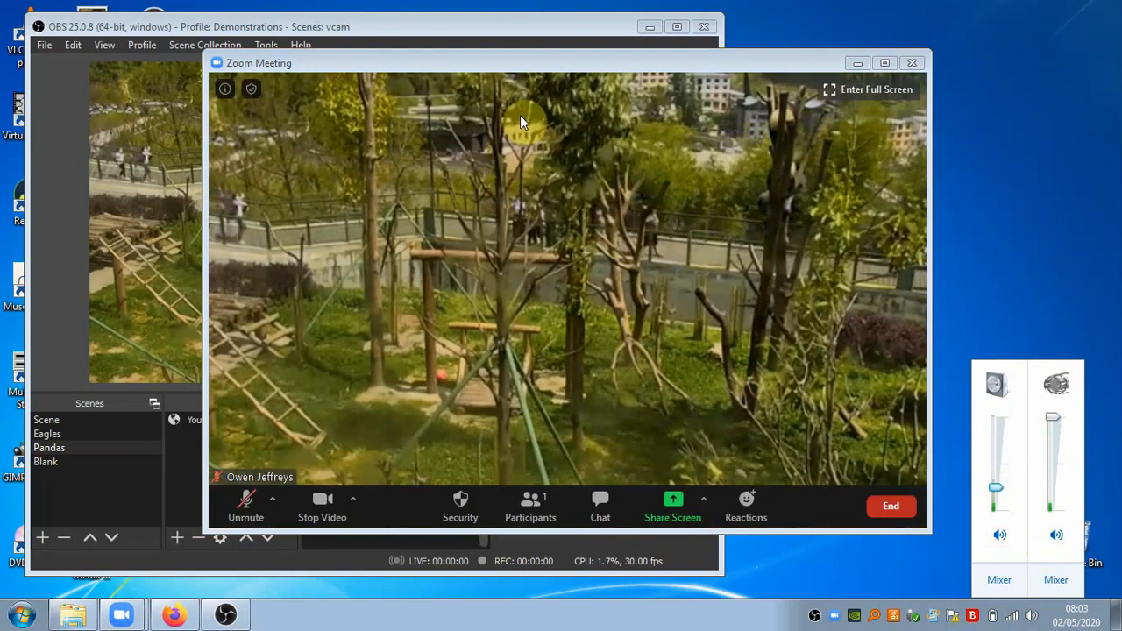
drag(525, 62, 492, 56)
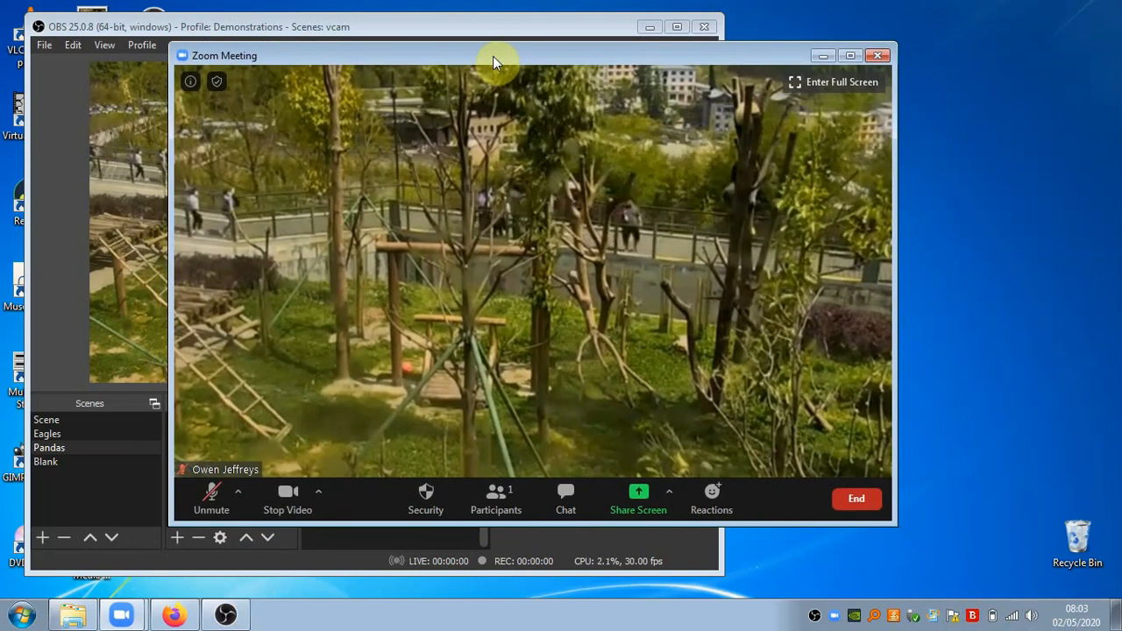
Unmute the meeting microphone, turn the Zoom video off and back on, and reposition the meeting window over OBS
click(210, 492)
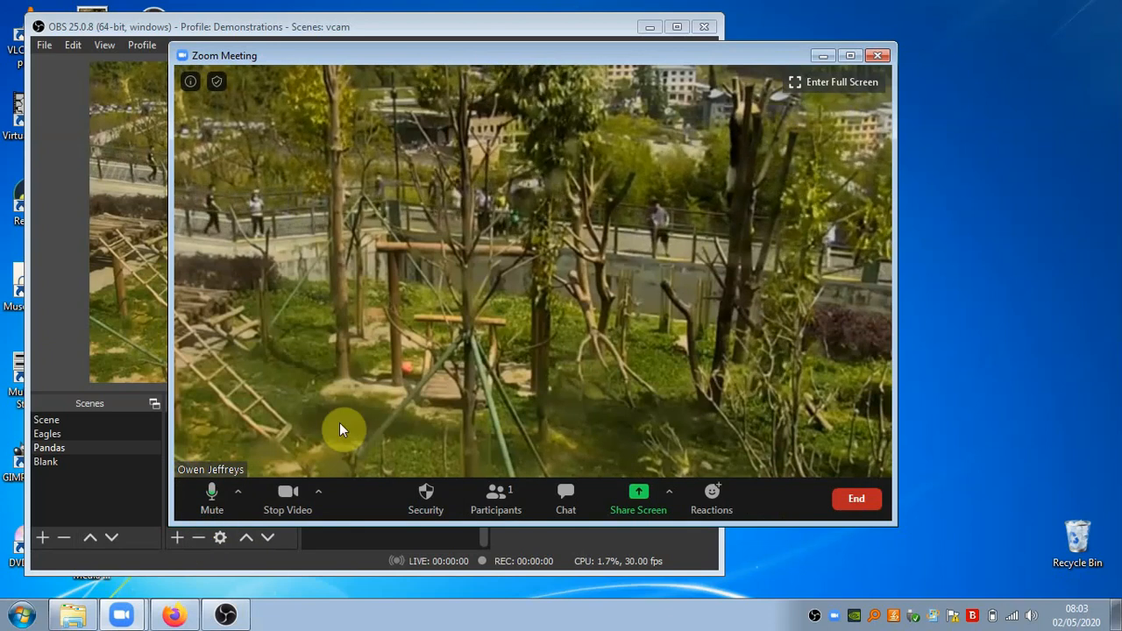
click(286, 495)
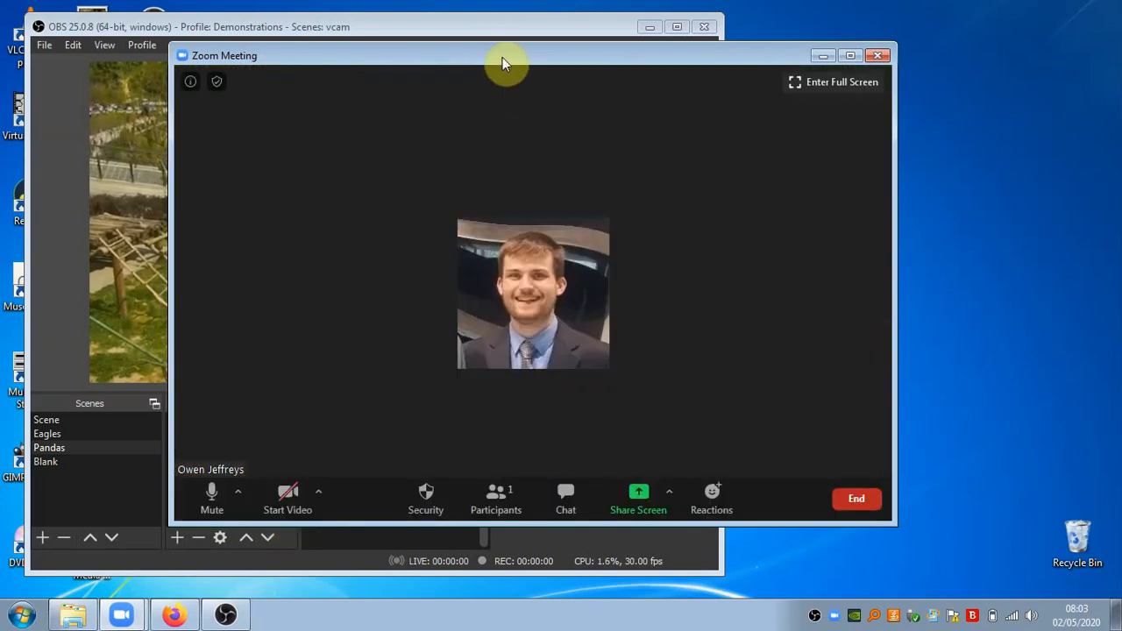
drag(502, 57, 637, 219)
drag(522, 219, 482, 63)
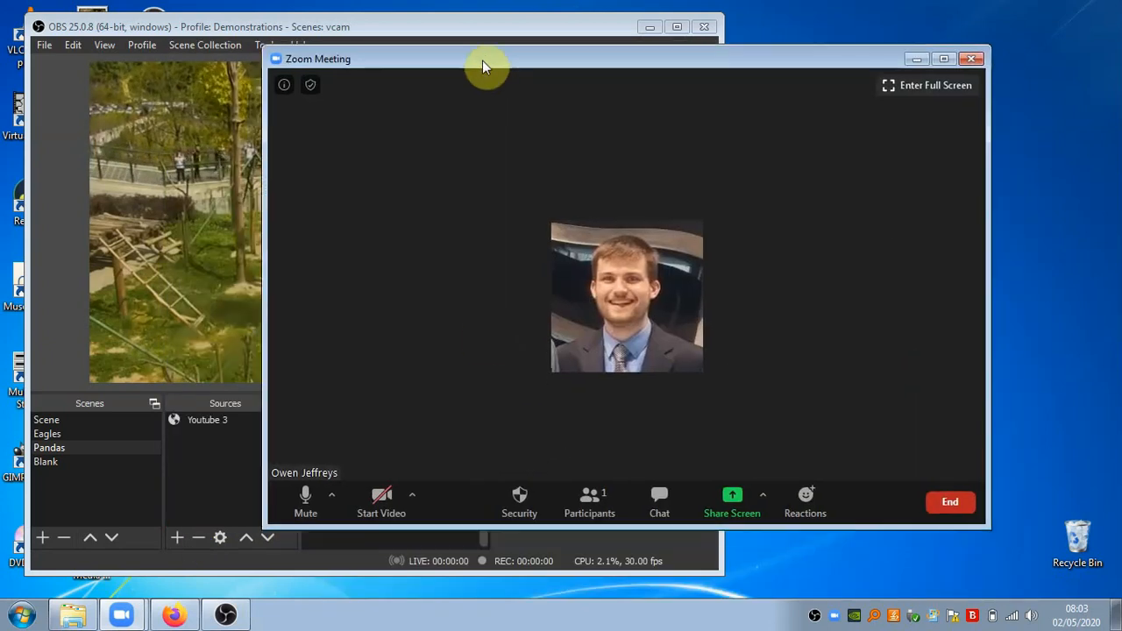
click(367, 499)
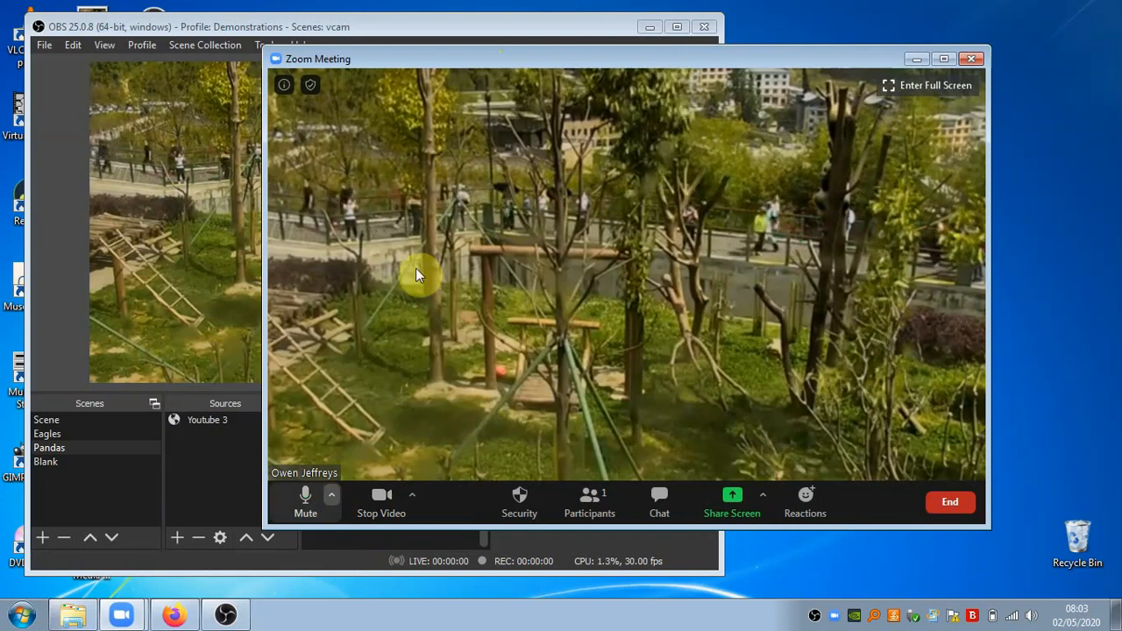
drag(863, 59, 854, 73)
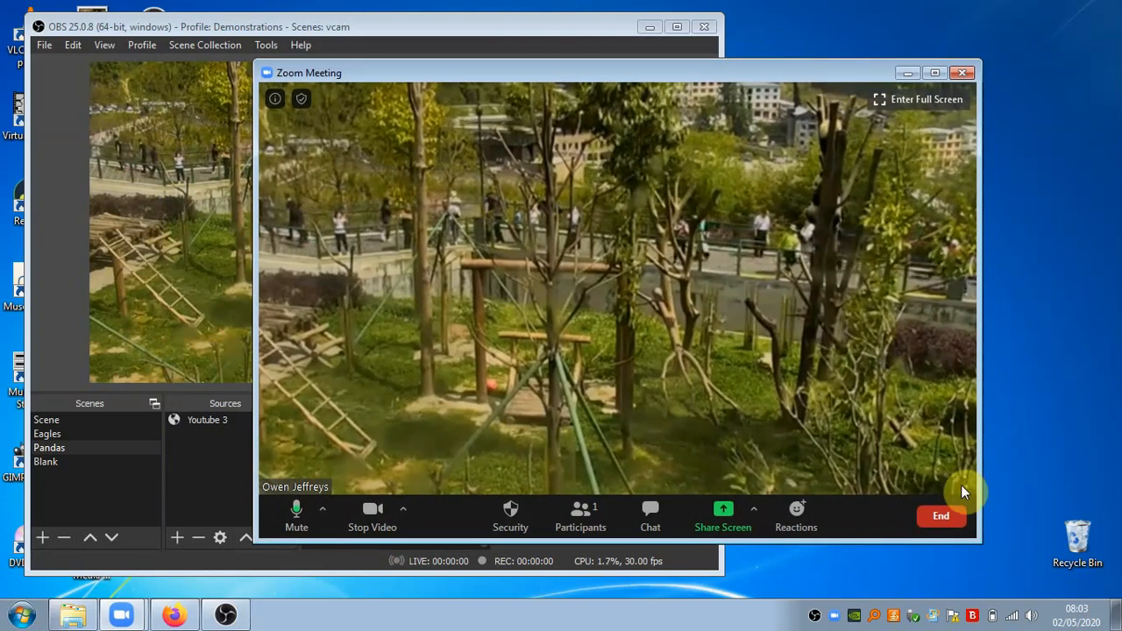
End the Zoom meeting, switch OBS to the Eagles scene, and nudge the OBS window clear of Zoom
click(943, 515)
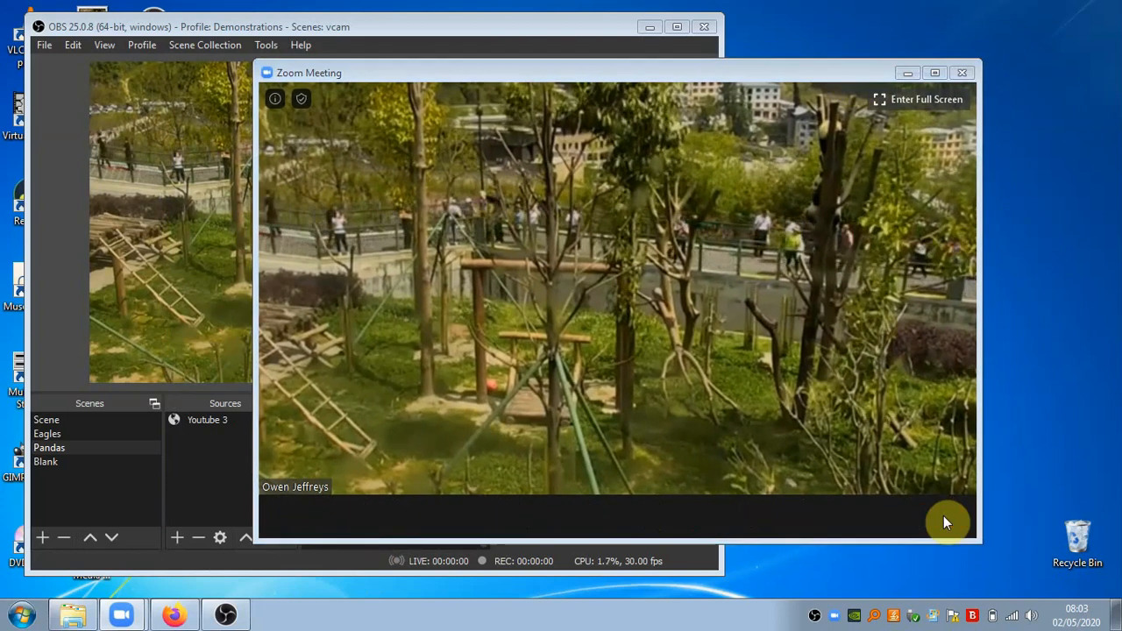
click(873, 440)
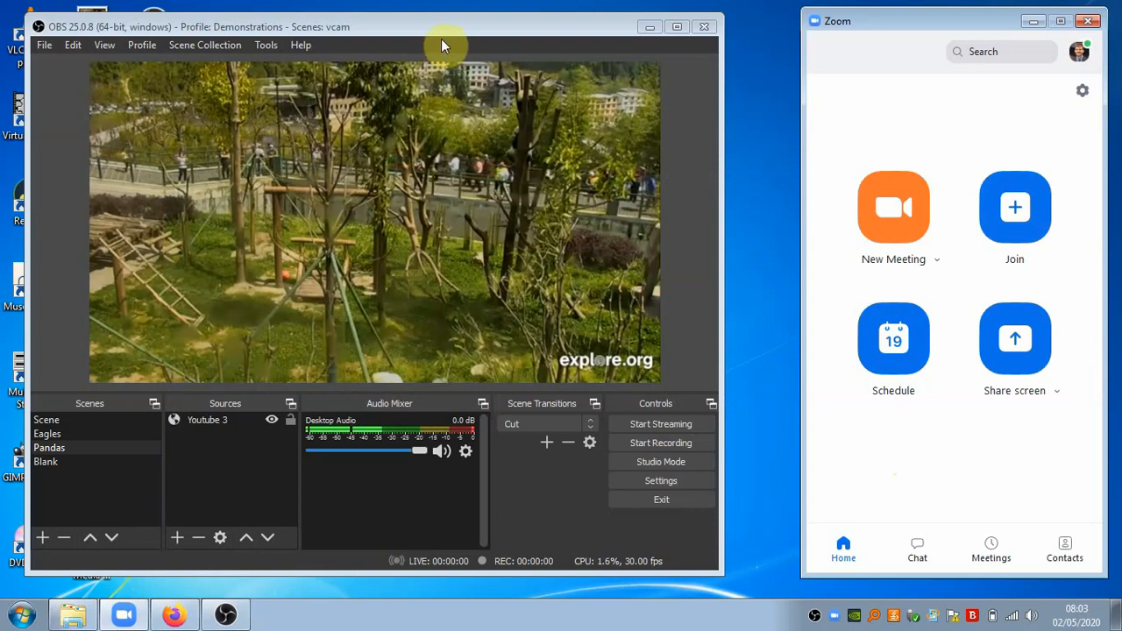
mouse_move(441, 25)
mouse_down()
mouse_move(457, 20)
mouse_move(448, 25)
mouse_up()
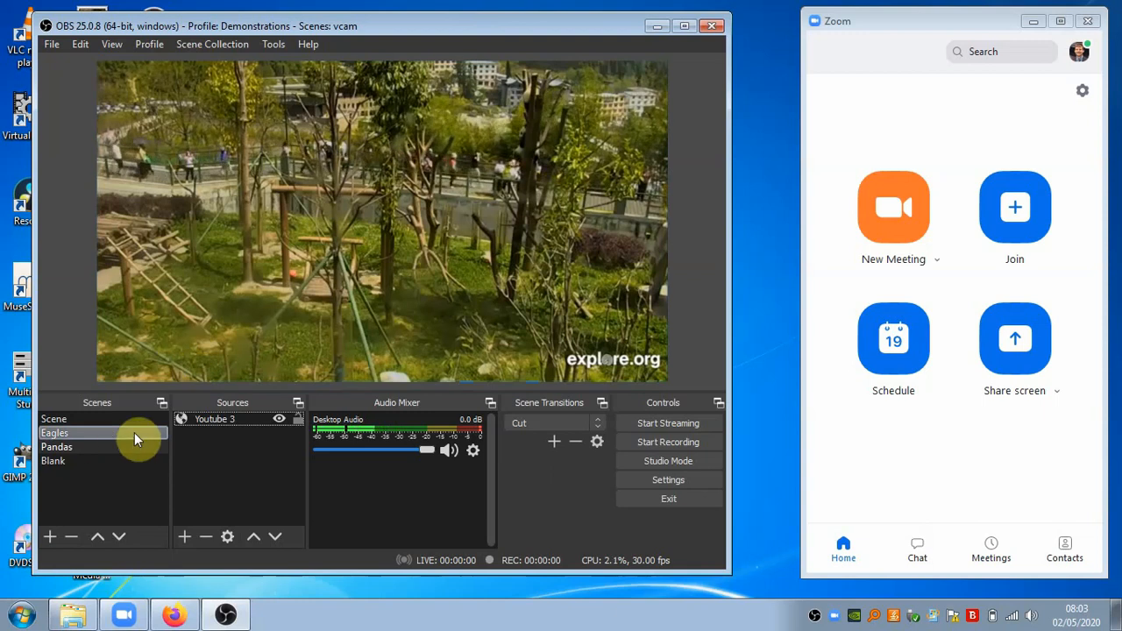
click(72, 432)
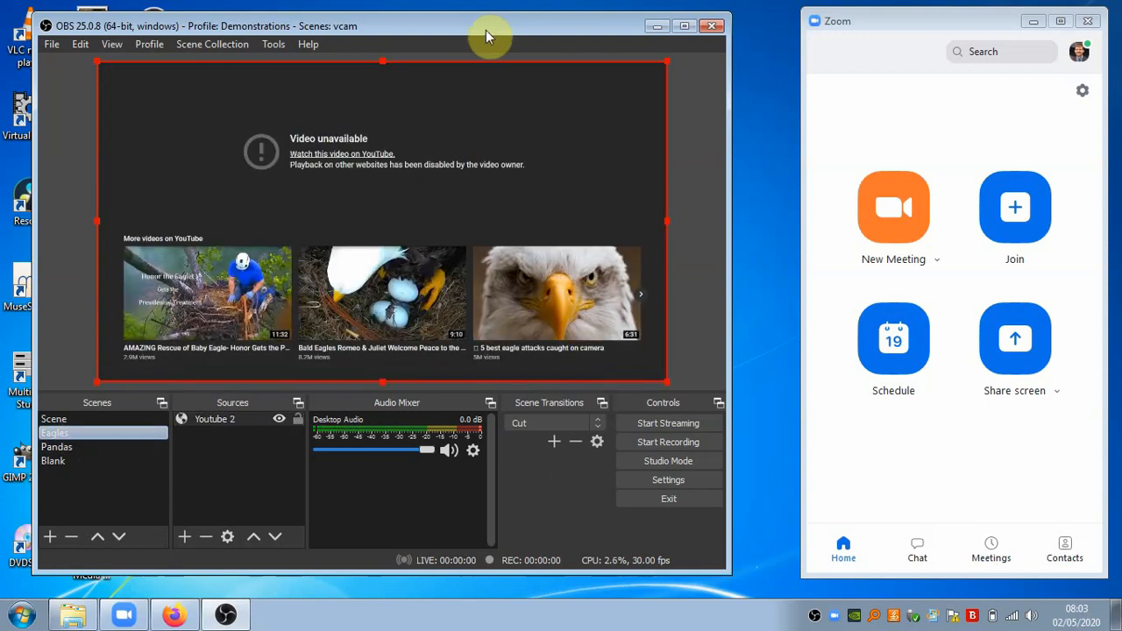
drag(486, 30, 491, 26)
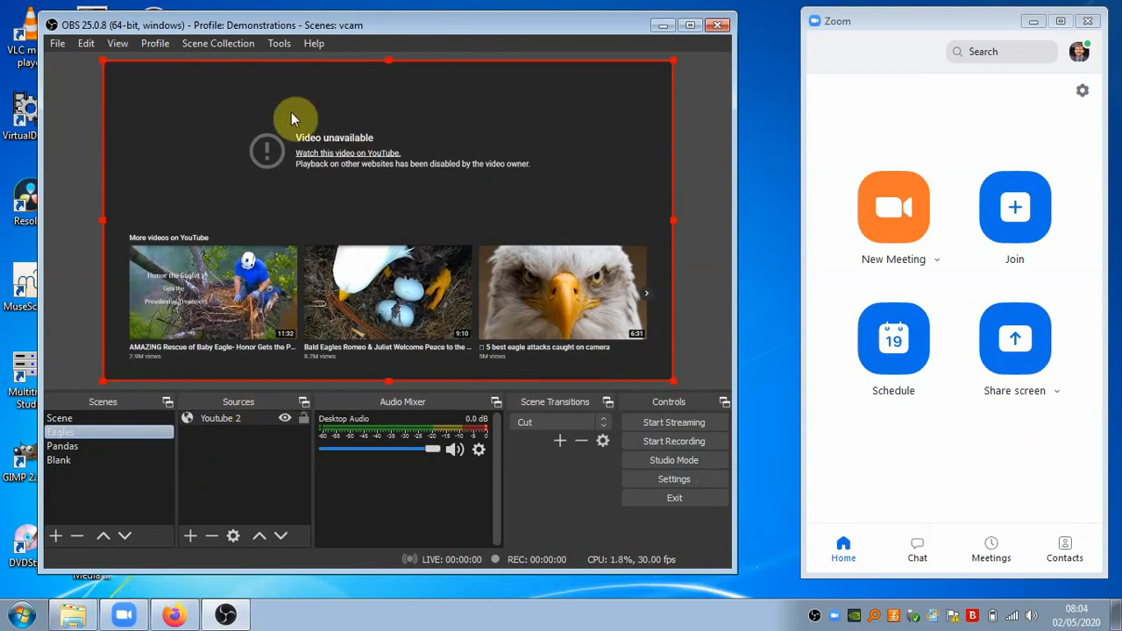
click(175, 616)
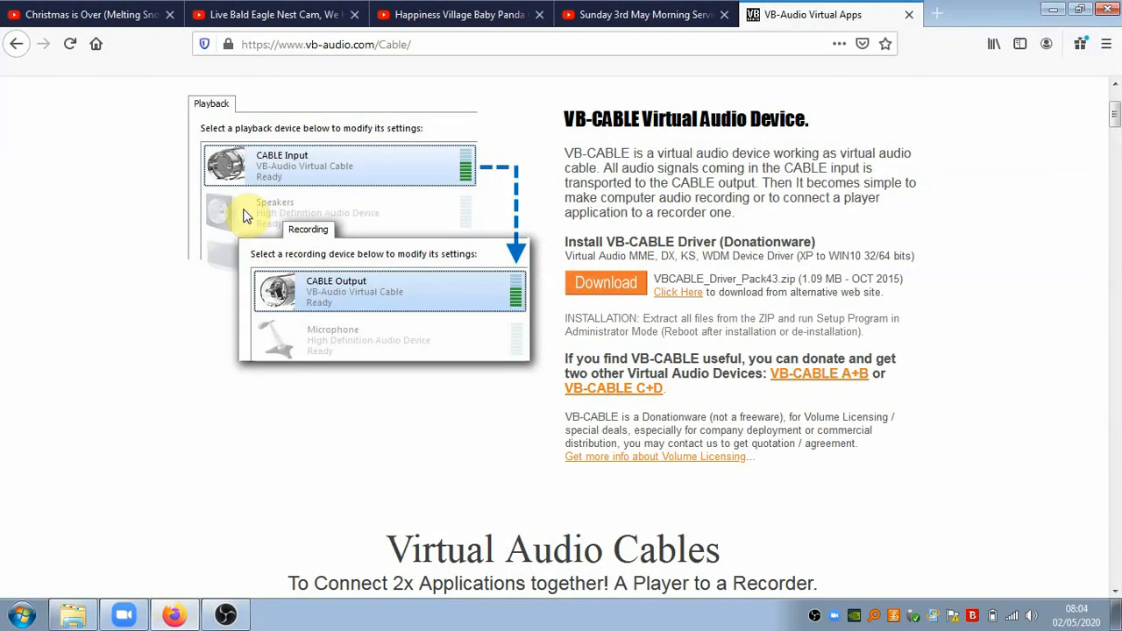
click(284, 15)
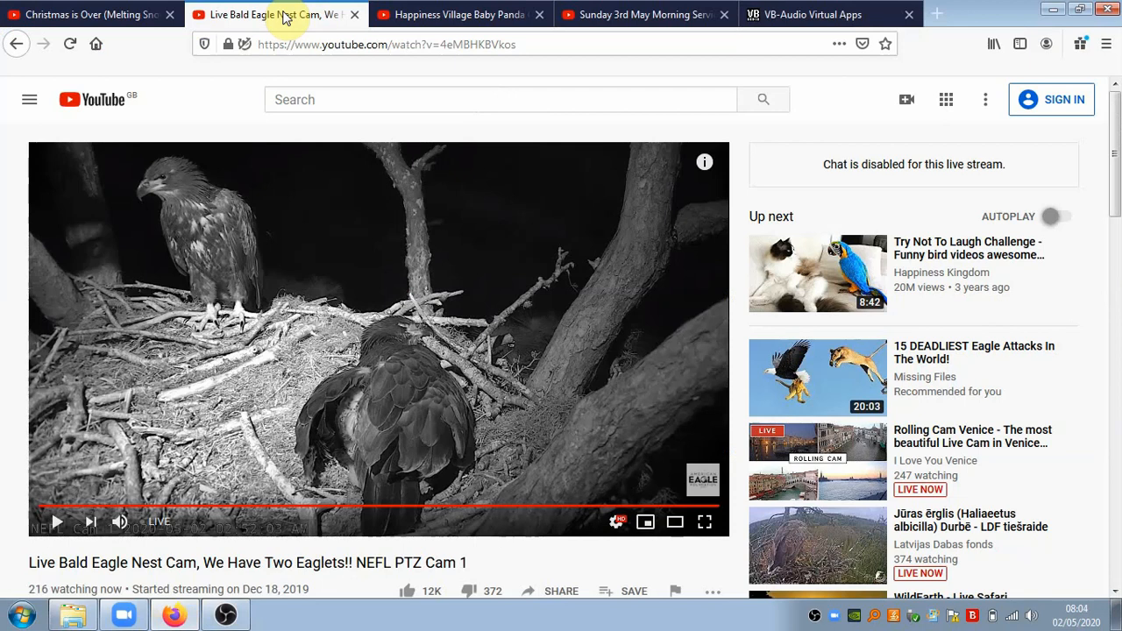
click(230, 616)
double_click(236, 413)
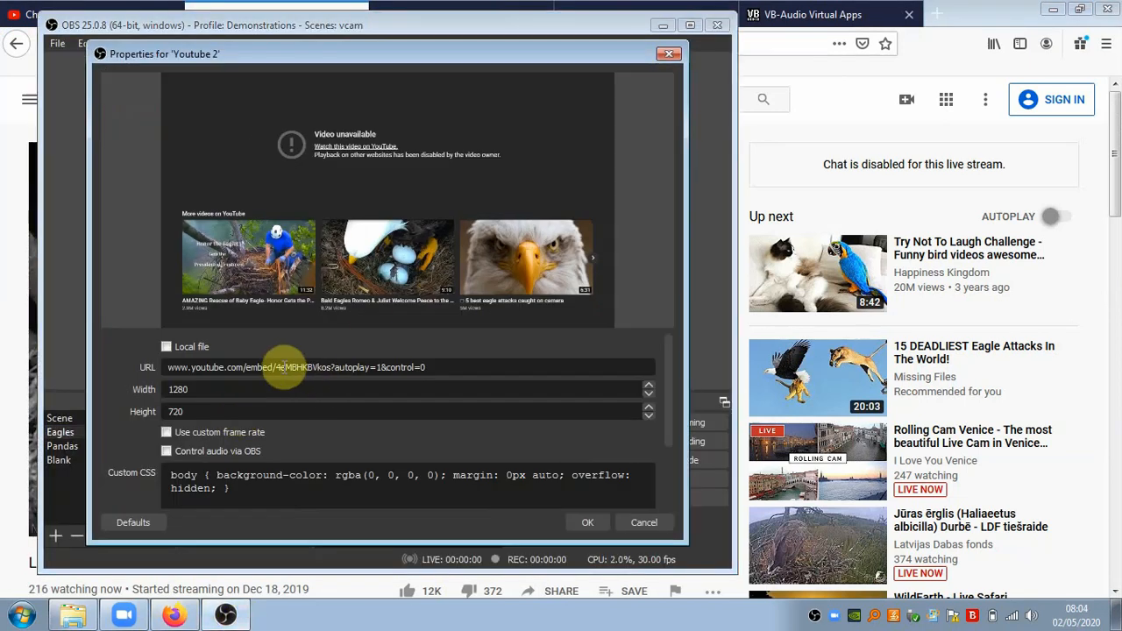
click(173, 616)
click(531, 46)
key(ctrl+c)
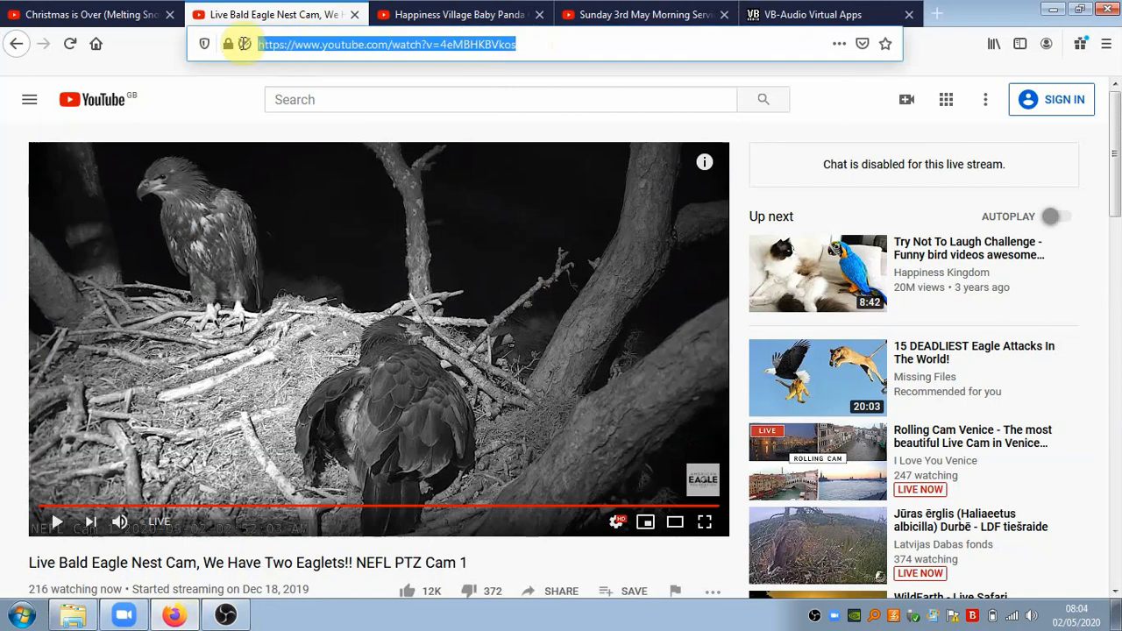
click(226, 616)
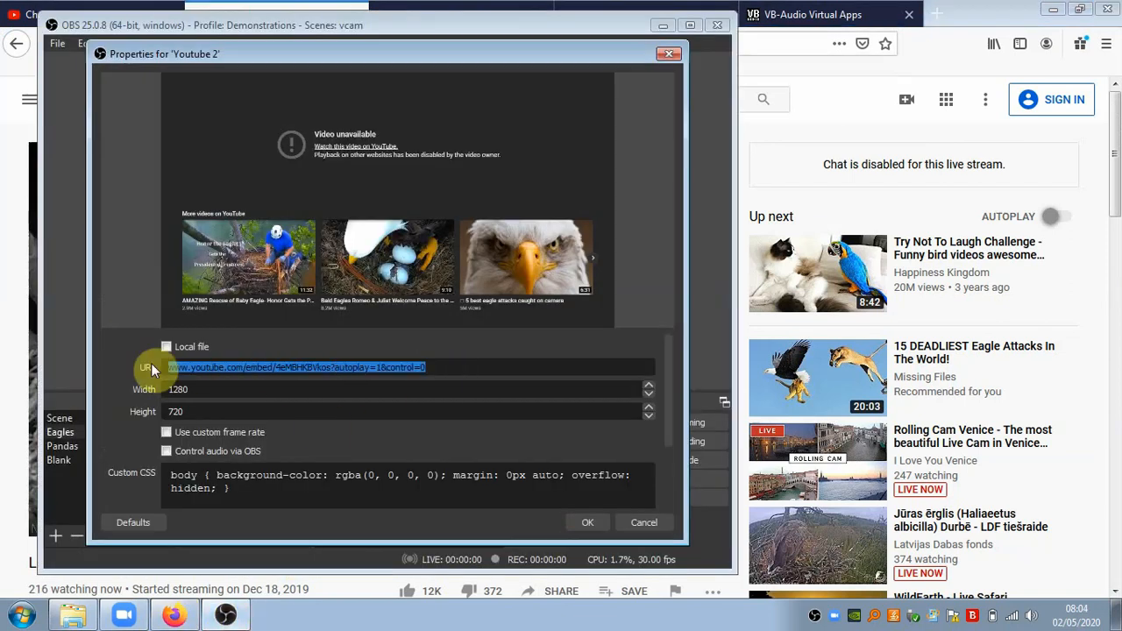
key(ctrl+v)
click(584, 522)
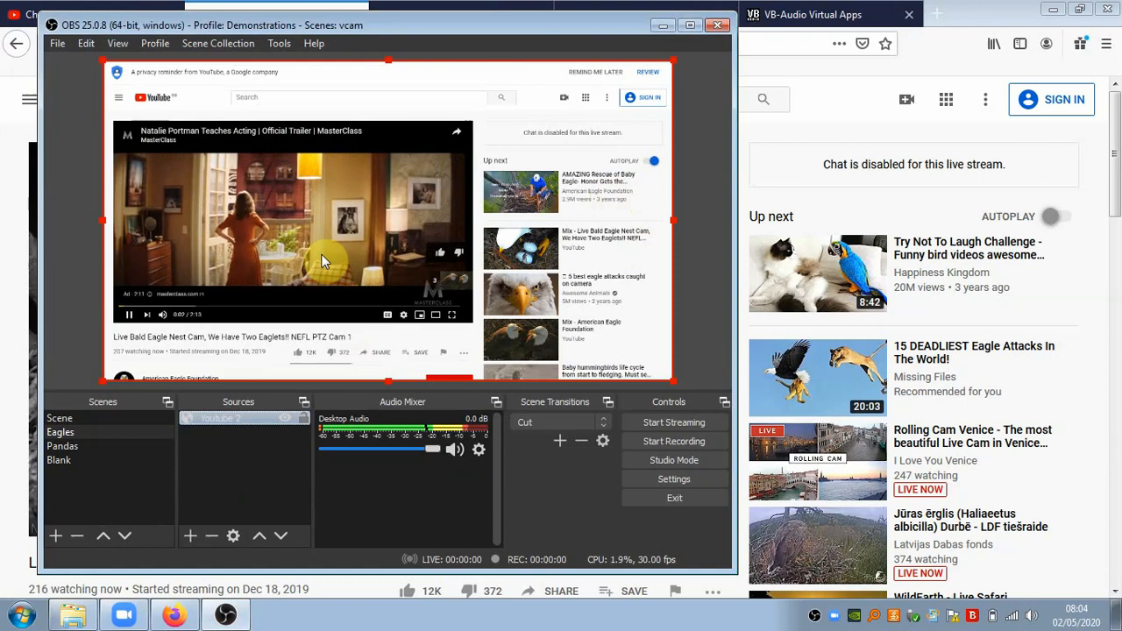
Check the Windows playback volume levels and try to skip the ad directly in the OBS preview
click(1032, 614)
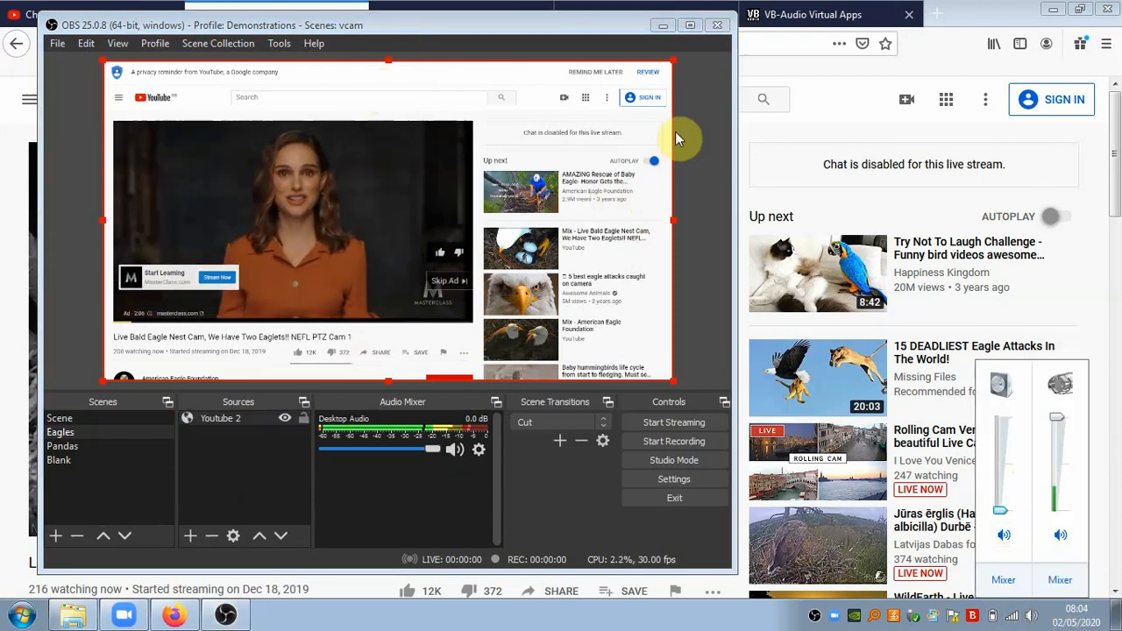
click(678, 128)
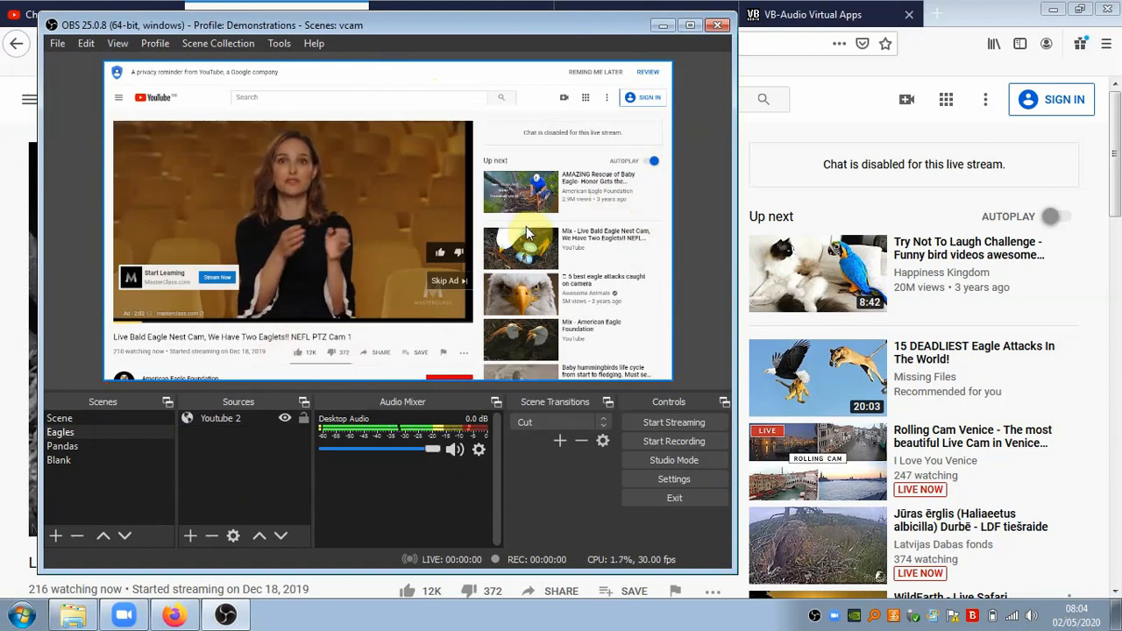
click(449, 281)
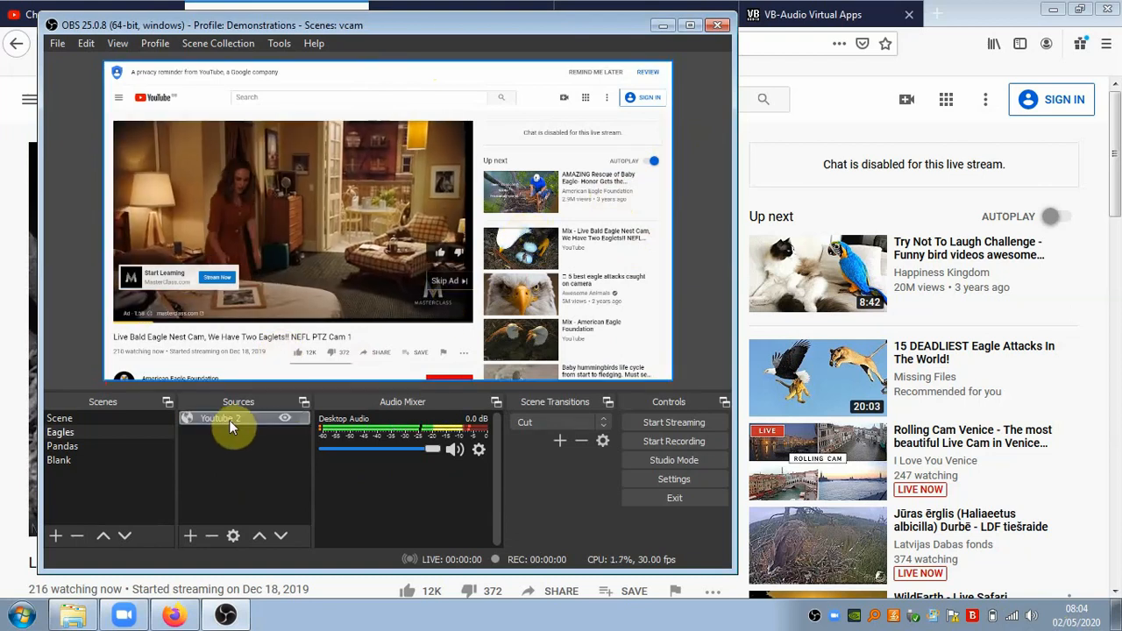
Open the interaction window for the Youtube 2 source, move it aside, and minimize Firefox and Zoom
right_click(243, 420)
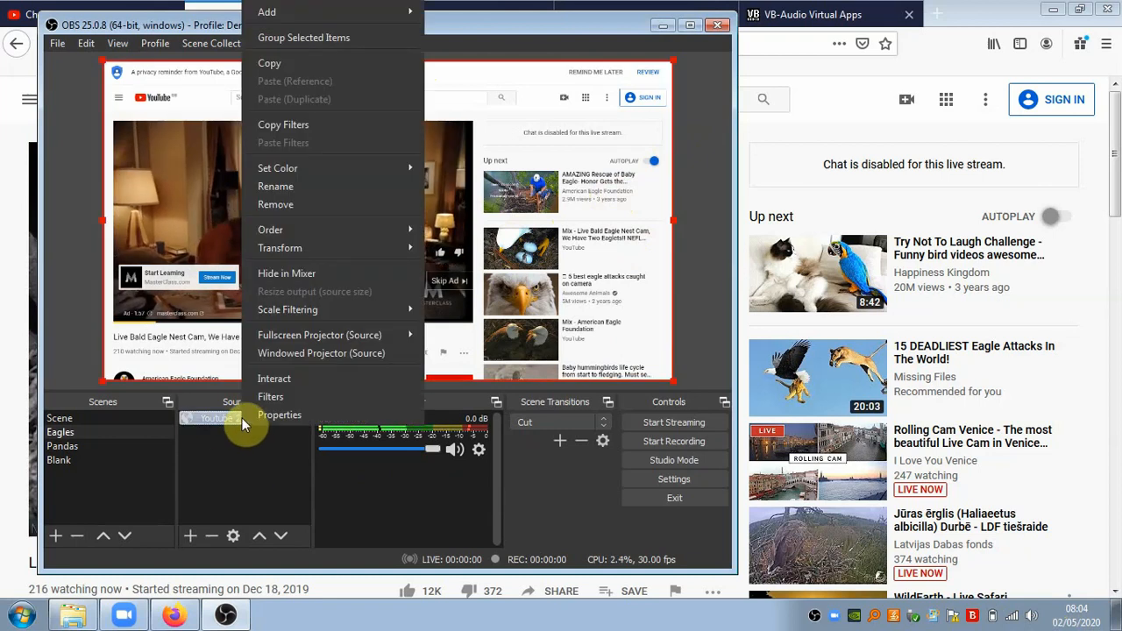
click(295, 375)
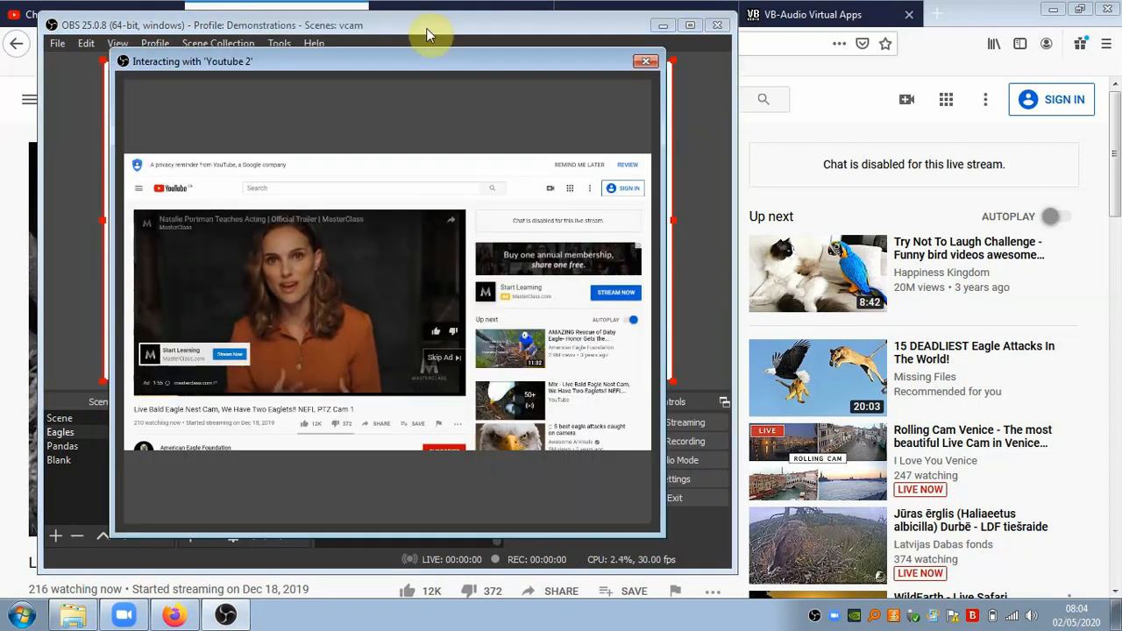
drag(431, 59, 599, 72)
click(1051, 9)
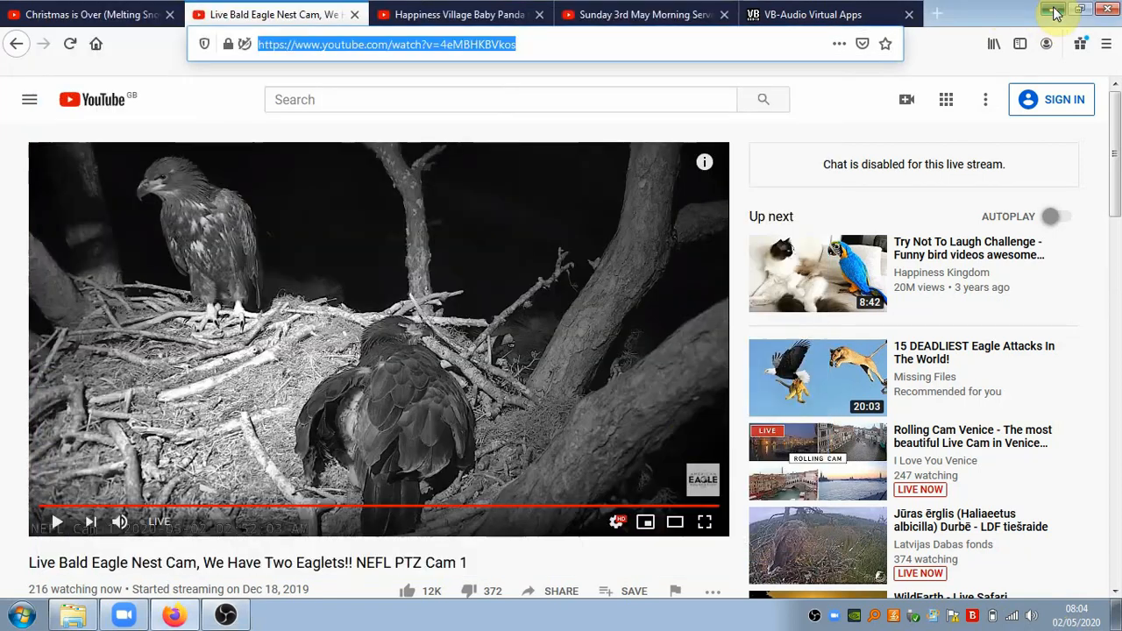
click(1032, 22)
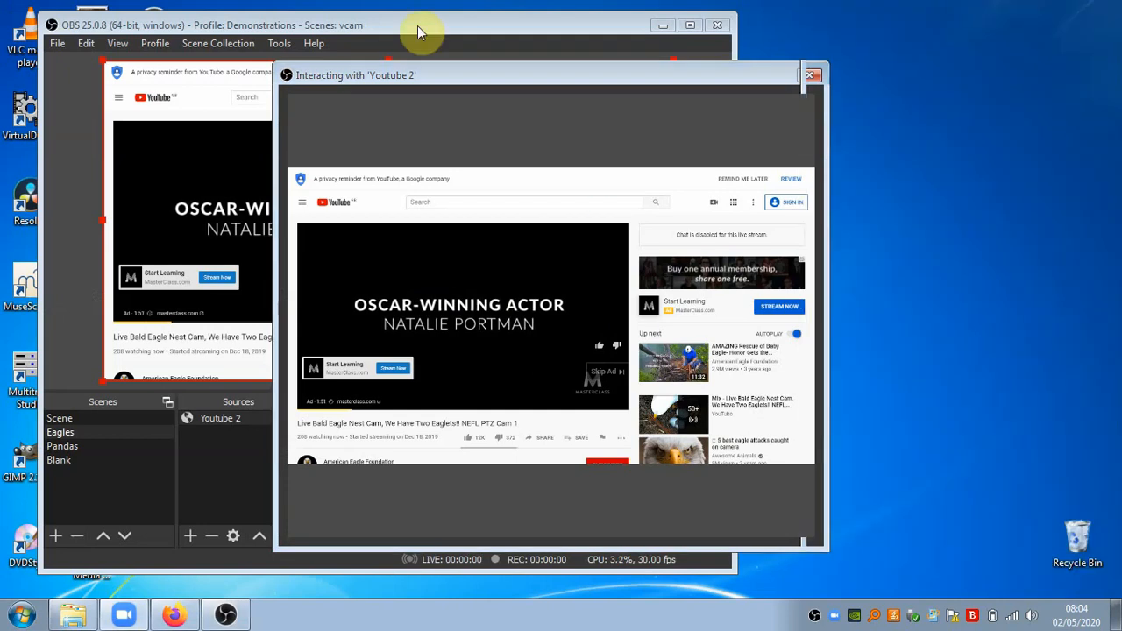
Arrange the main OBS window and the Youtube 2 interaction window side by side on the desktop
drag(417, 25, 303, 61)
drag(392, 76, 570, 121)
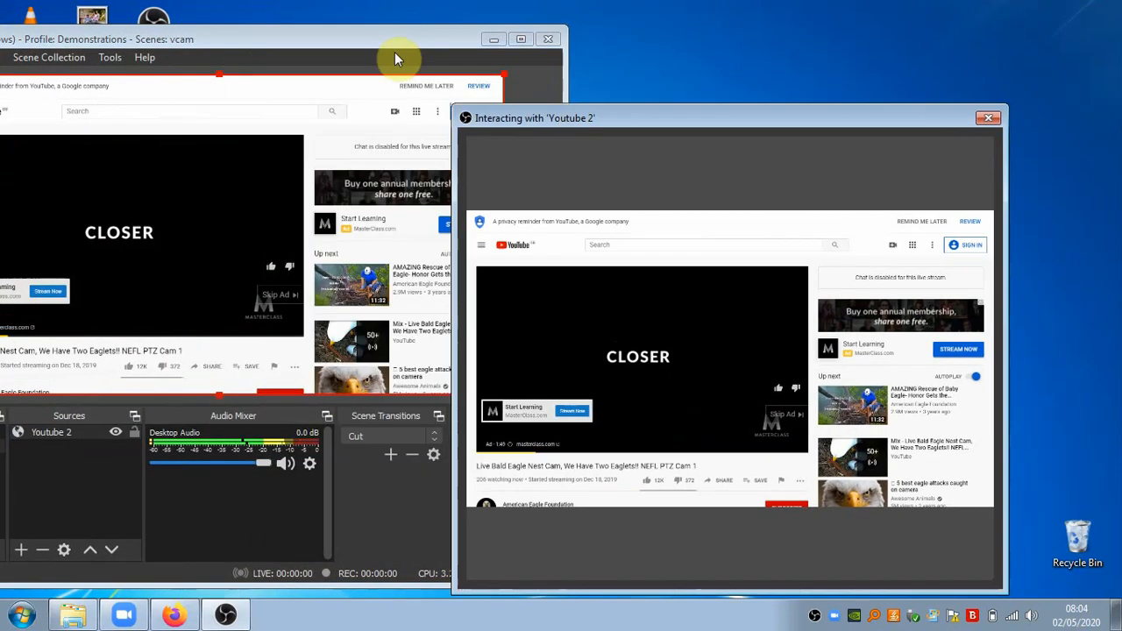
drag(400, 41, 432, 23)
drag(634, 121, 679, 79)
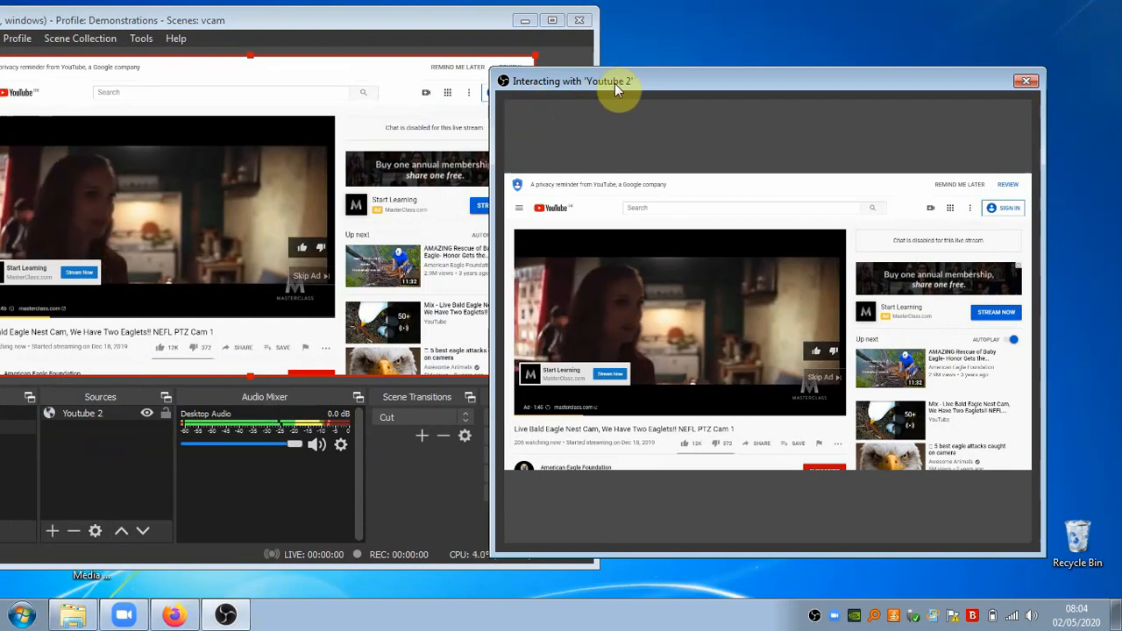
drag(785, 86, 754, 62)
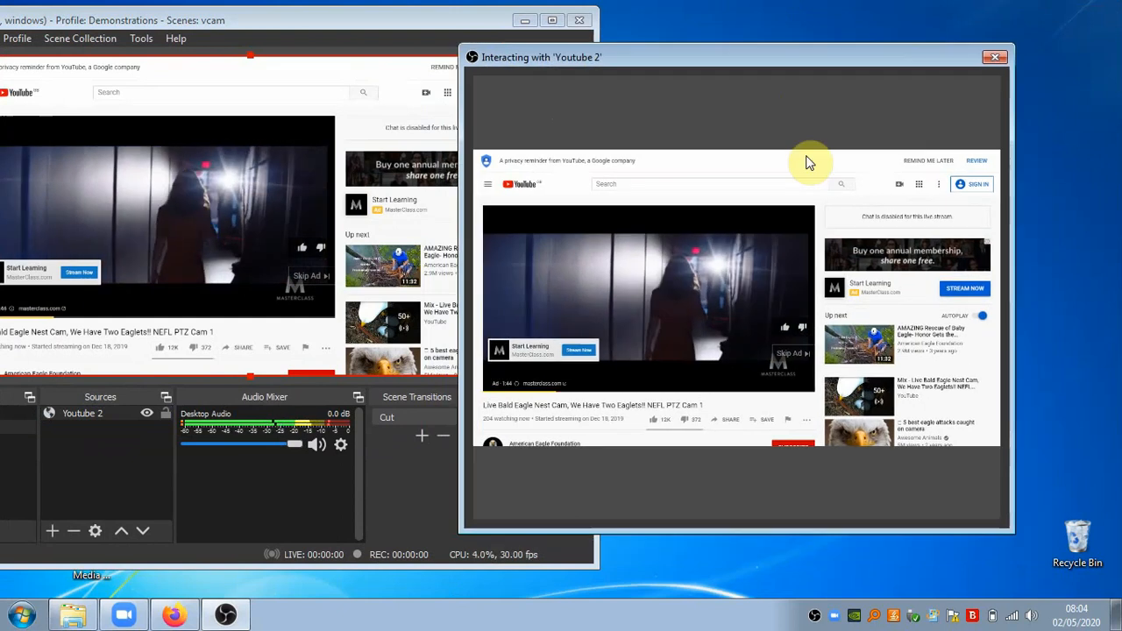
Skip the ad, make the eagle video full screen within the Youtube 2 source, and close its interaction window
click(798, 354)
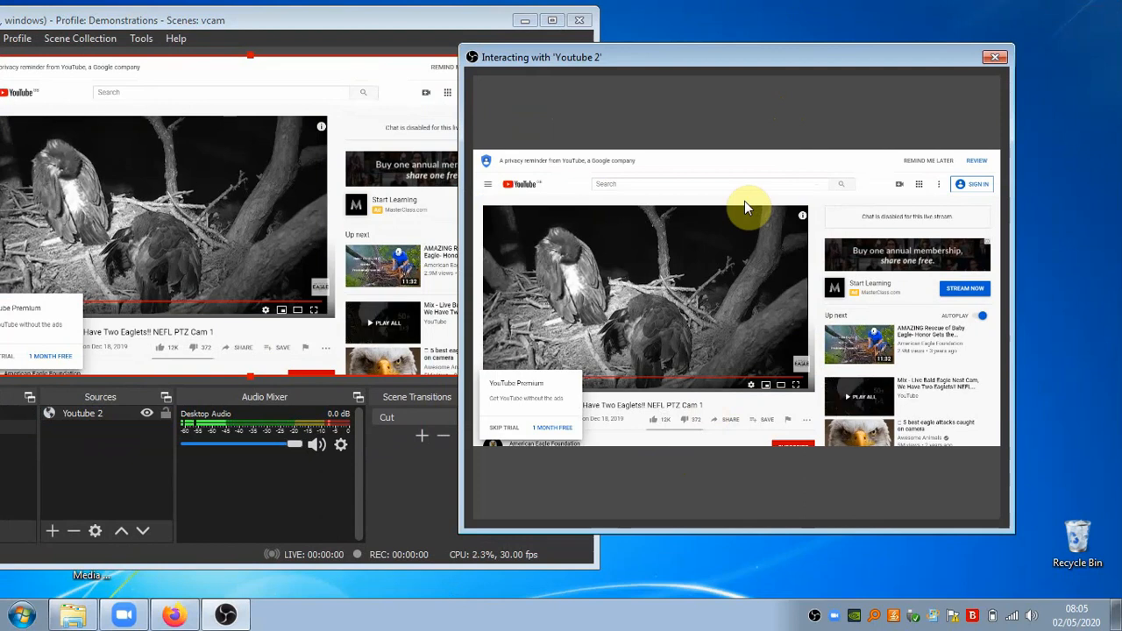
click(796, 383)
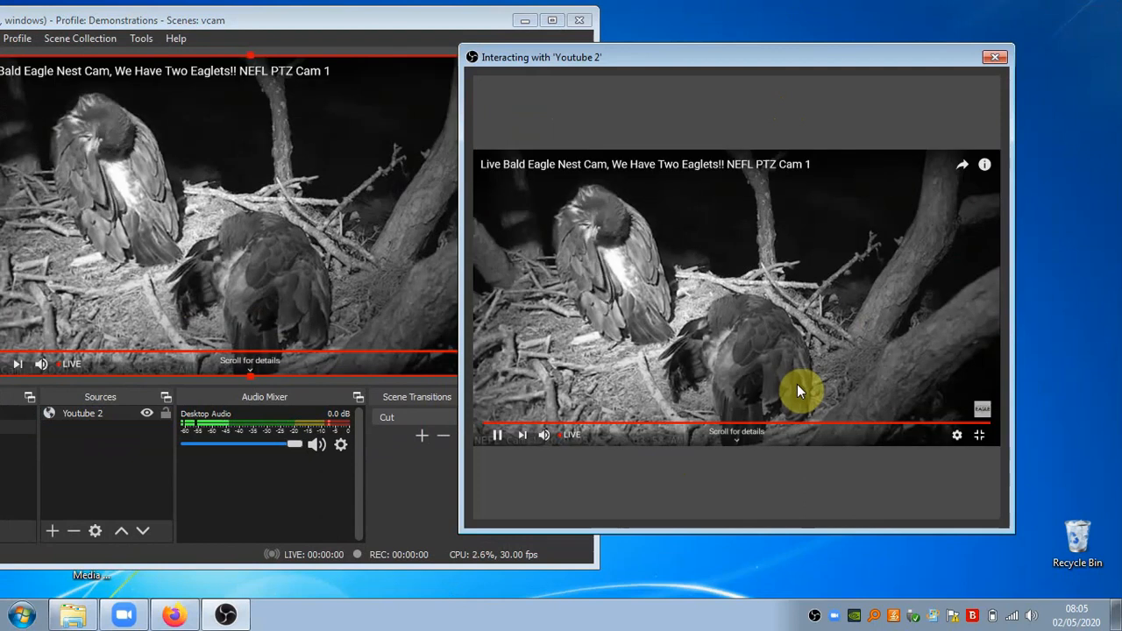
drag(879, 61, 912, 61)
click(1027, 57)
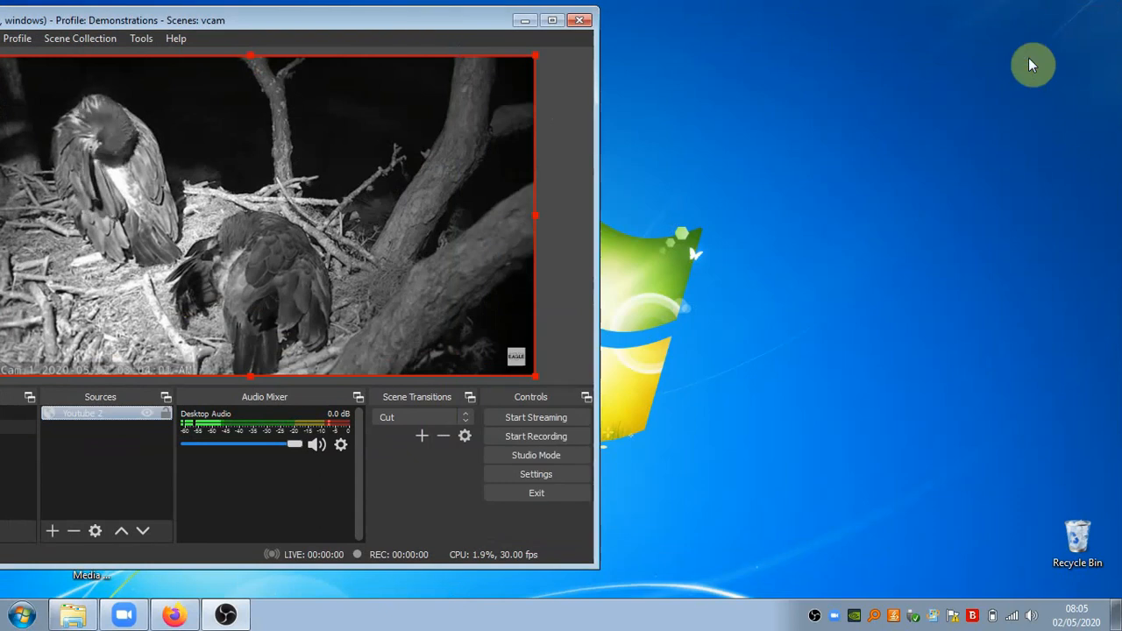
Move the OBS window fully back into view, switch to the scene named Scene, and return to Eagles
drag(432, 20, 812, 28)
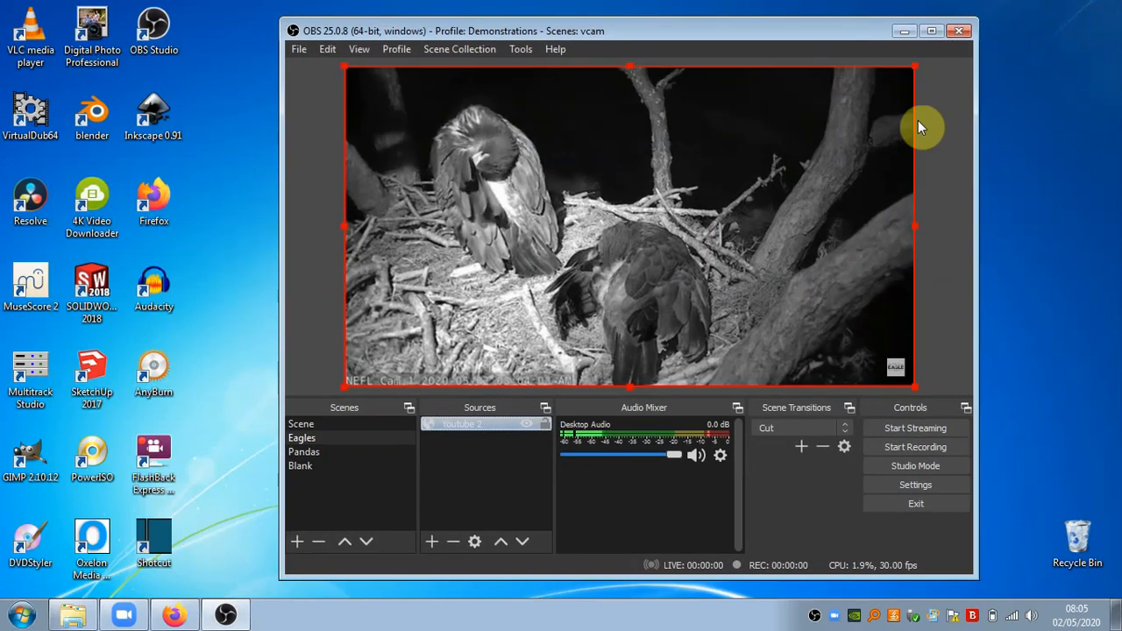
click(932, 97)
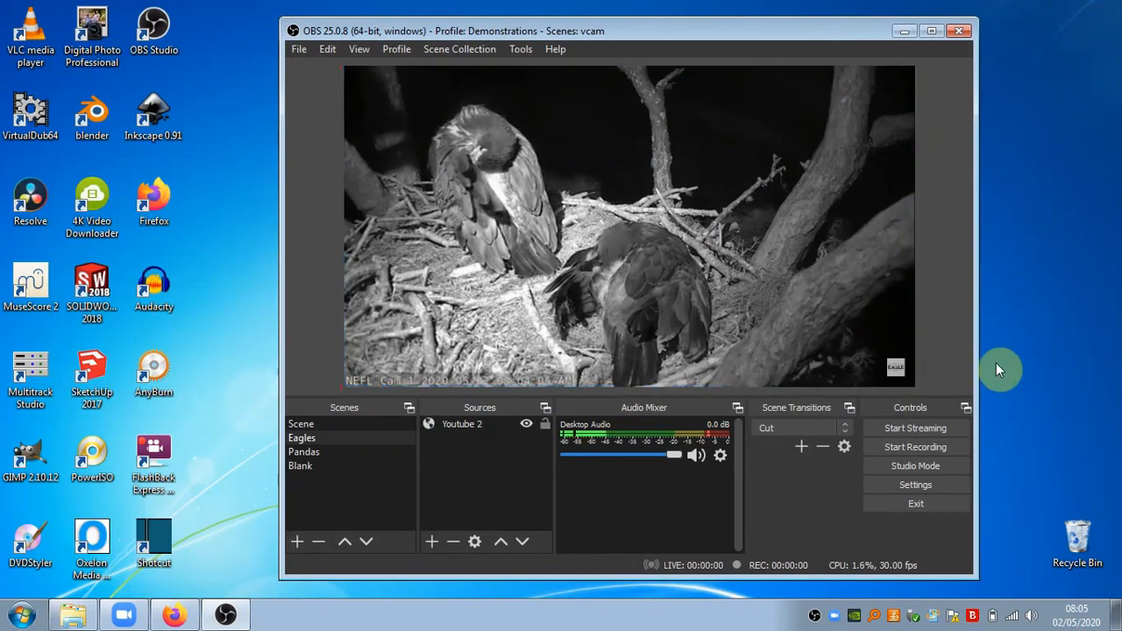
click(319, 425)
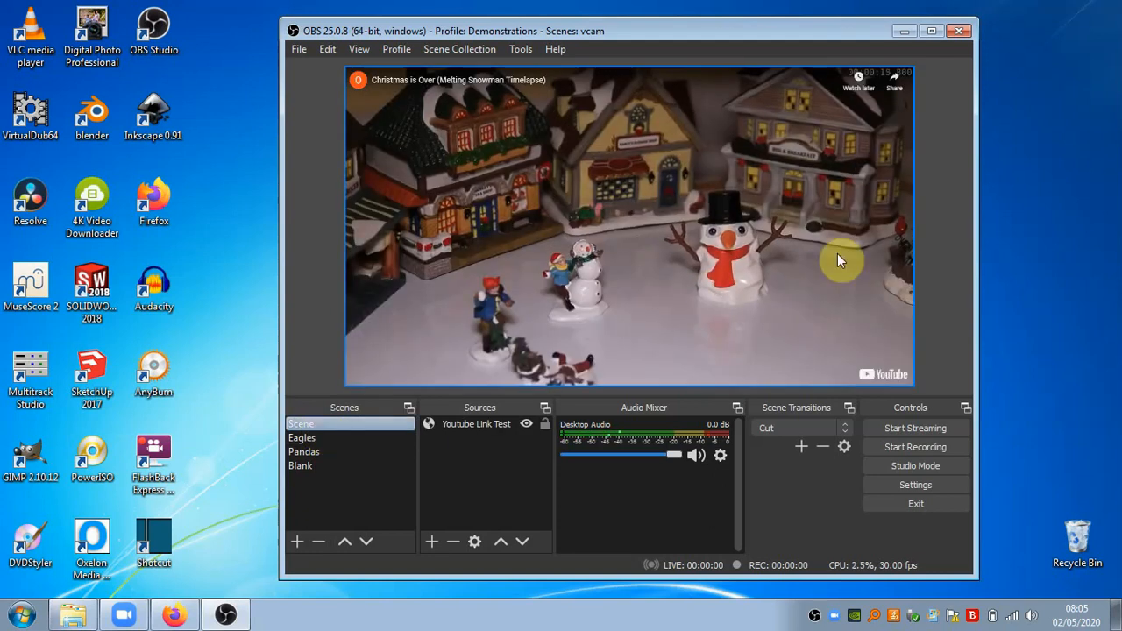
click(325, 437)
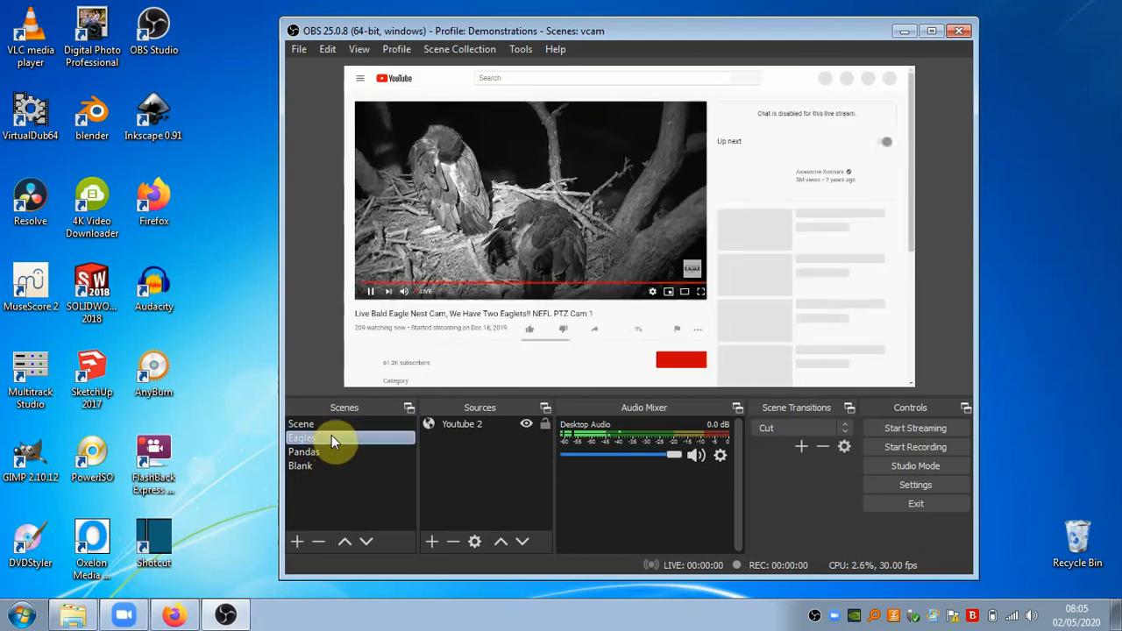
click(436, 423)
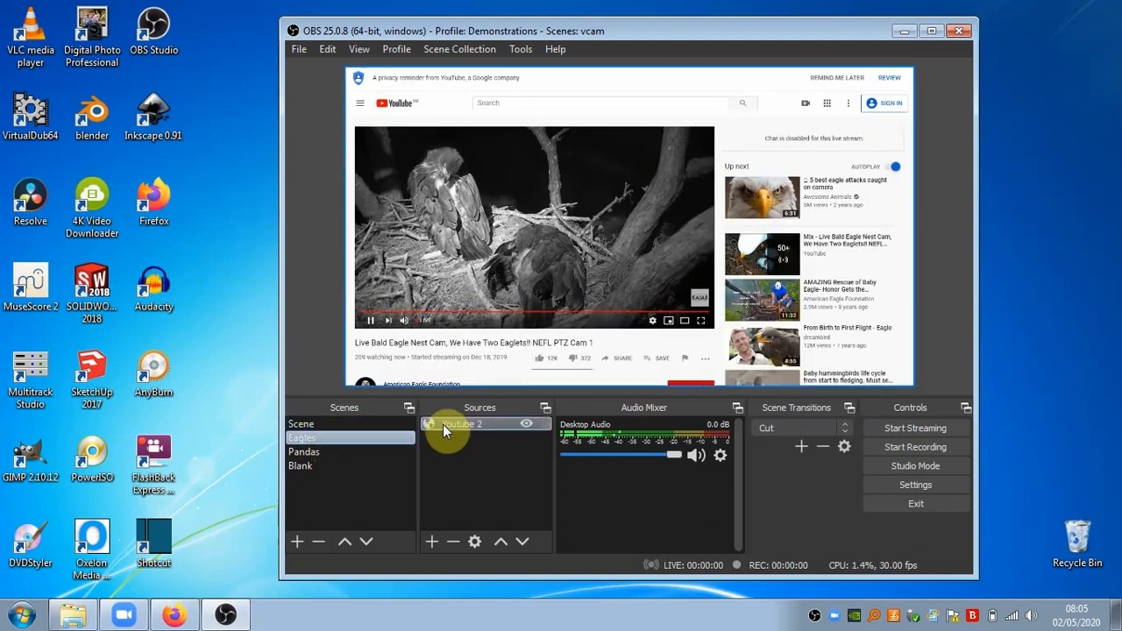
double_click(444, 424)
scroll(444, 479, down, 3)
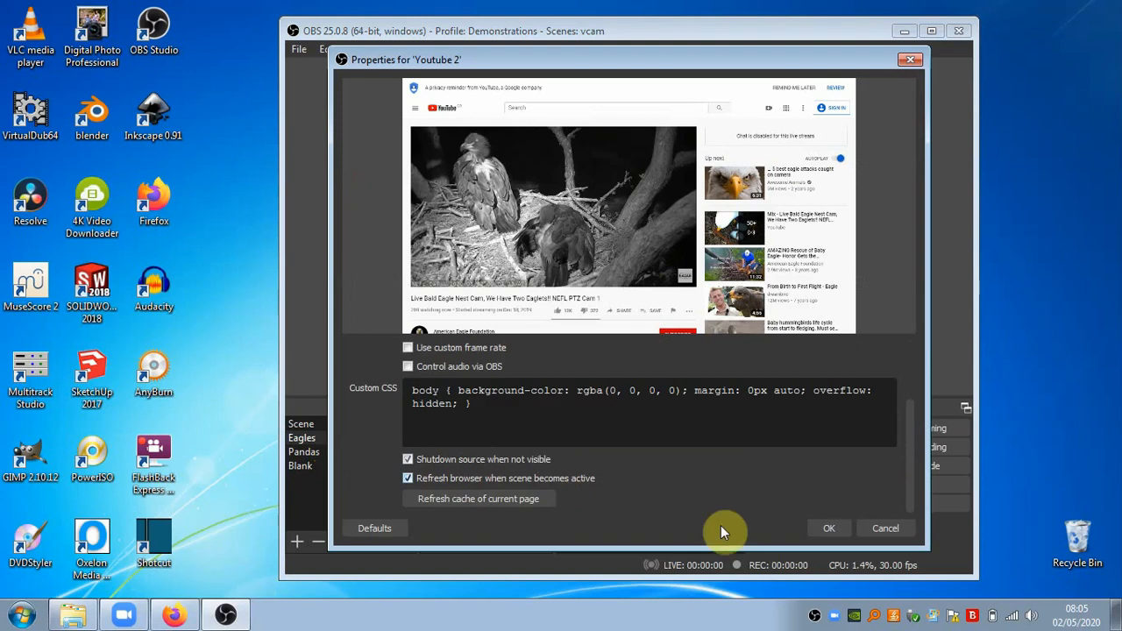
click(901, 530)
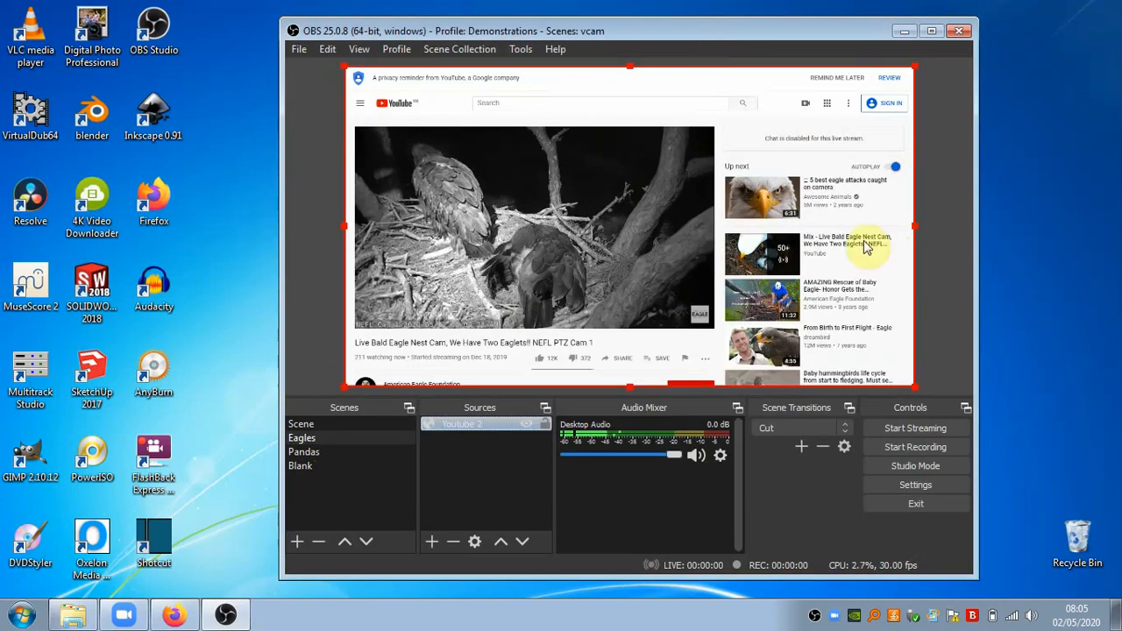
Turn off refreshing the browser when the scene becomes active in the Youtube 2 source properties
double_click(466, 427)
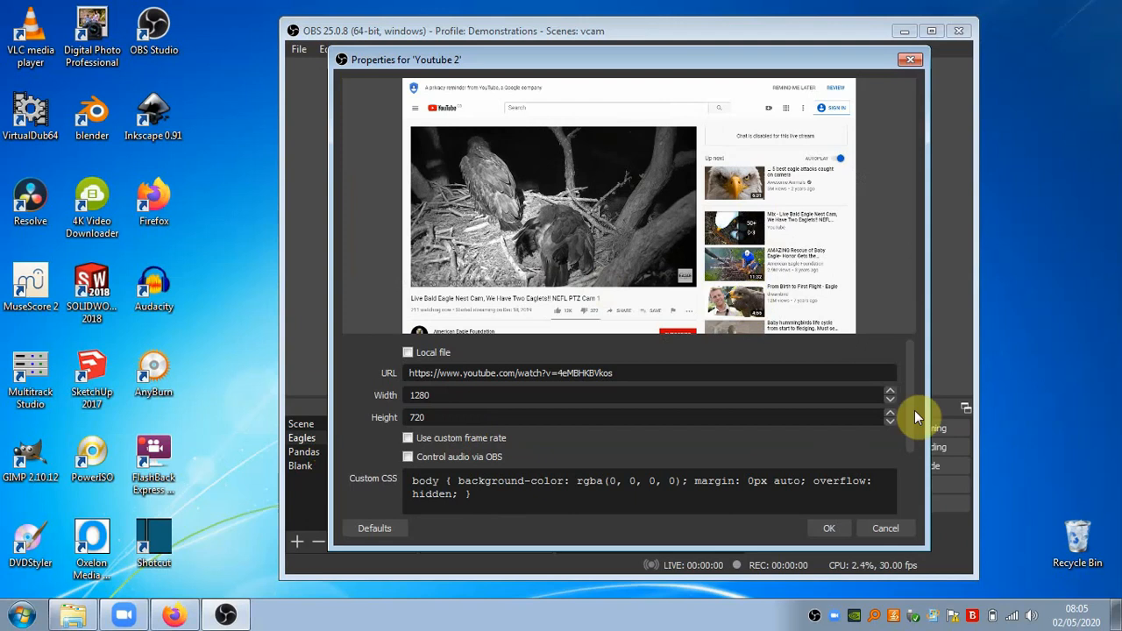
drag(911, 362, 897, 454)
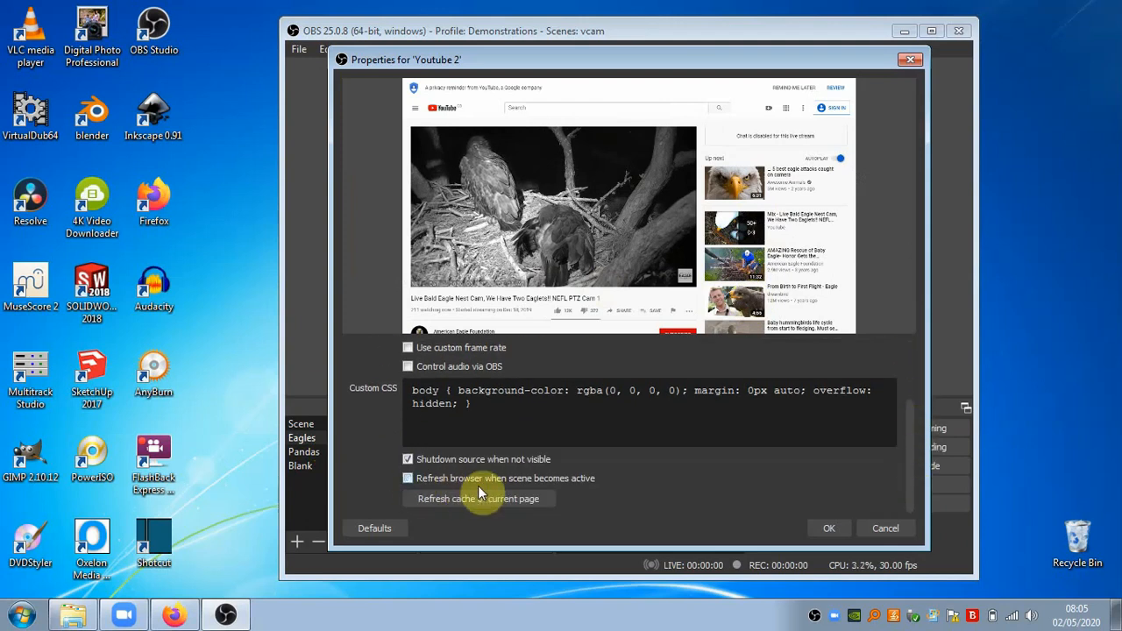
click(832, 528)
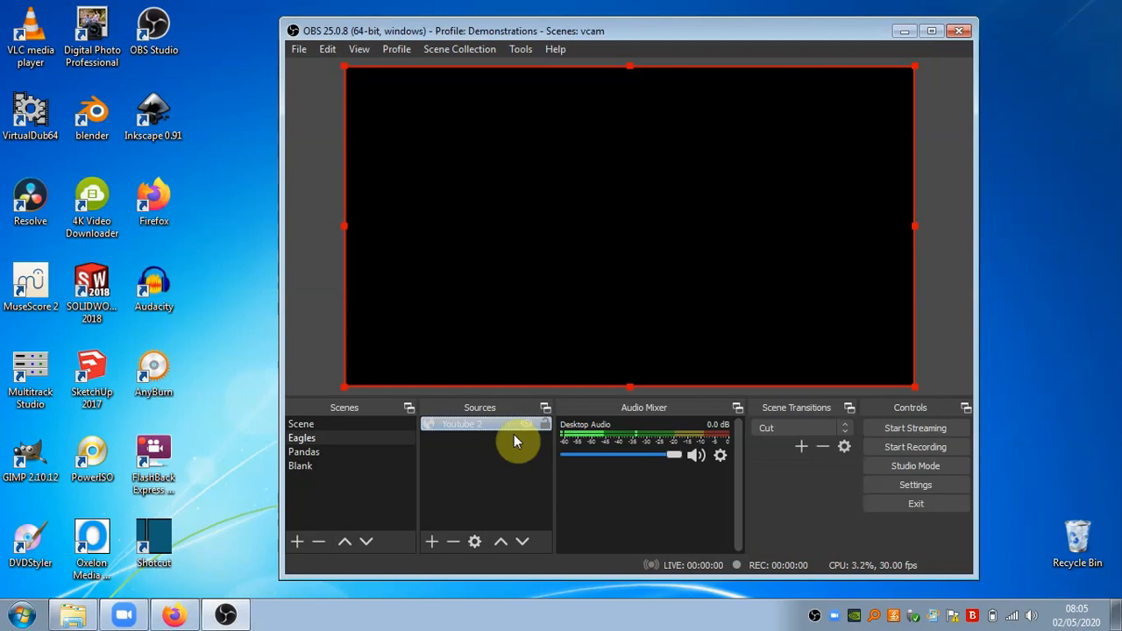
Open the interaction window for the Youtube 2 source and arrange it next to the main OBS preview
right_click(477, 423)
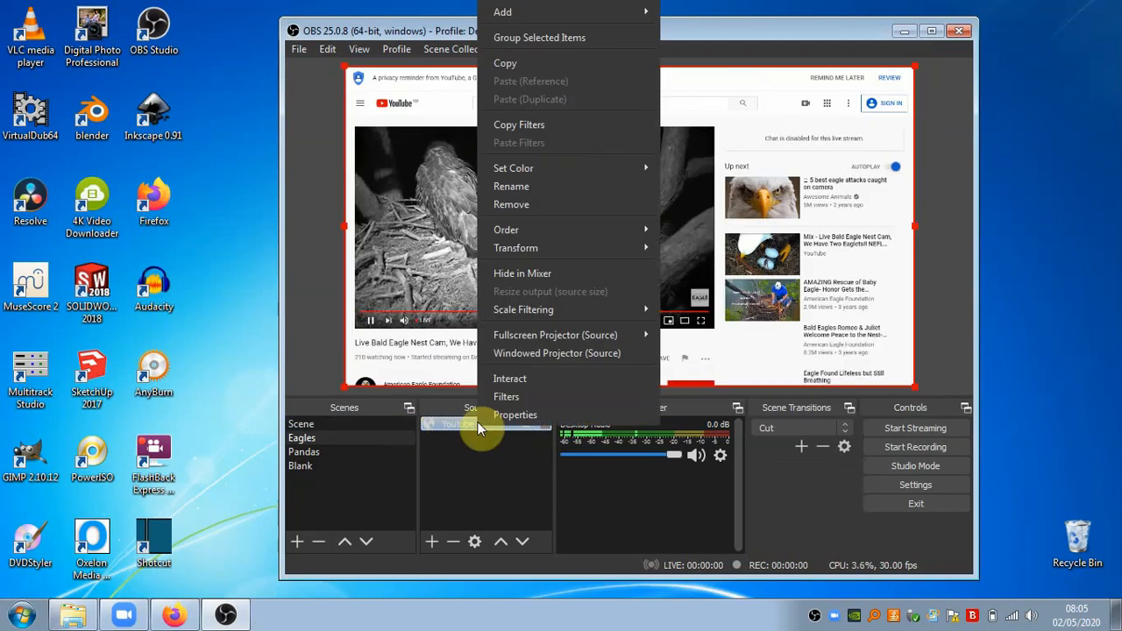
click(535, 376)
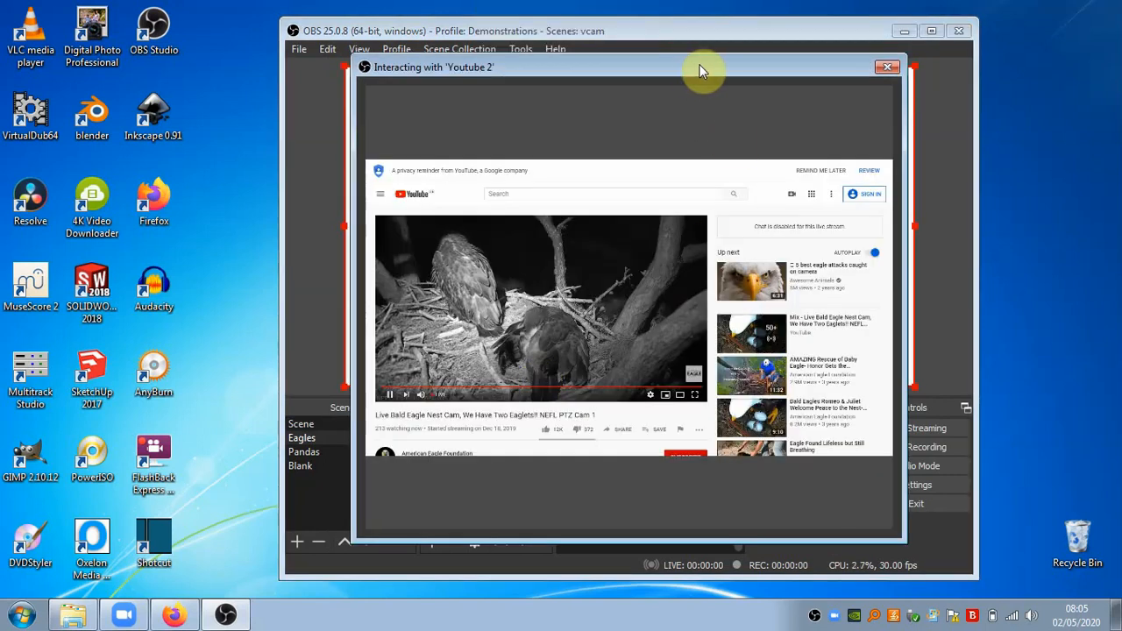
drag(630, 35, 604, 34)
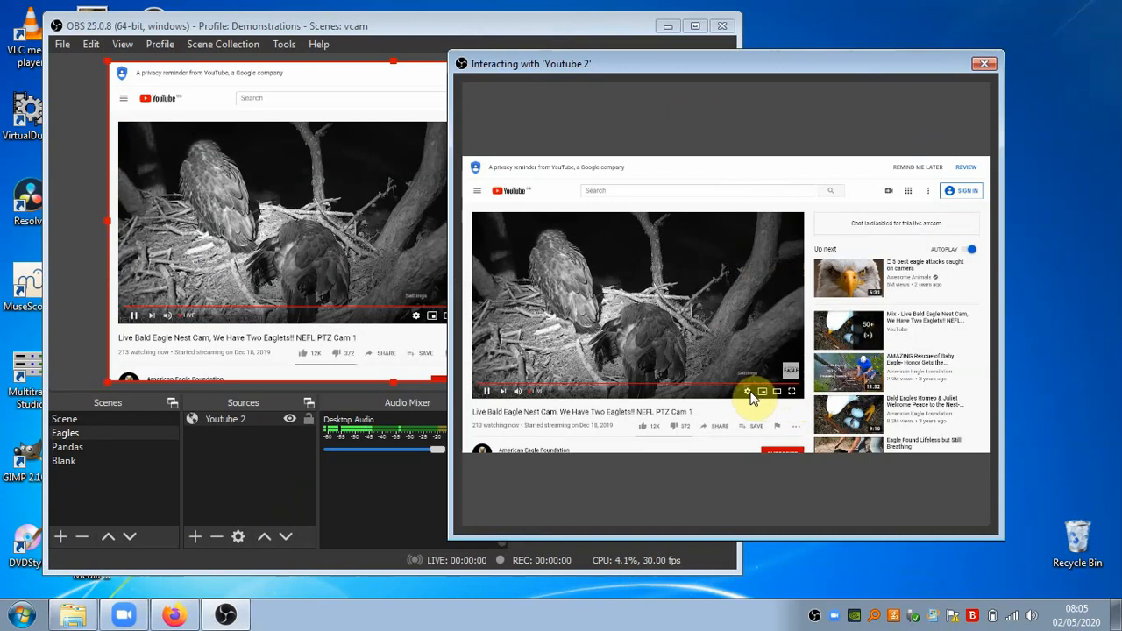
Set the eagle video's playback quality to 1080p within the Youtube 2 source
click(748, 393)
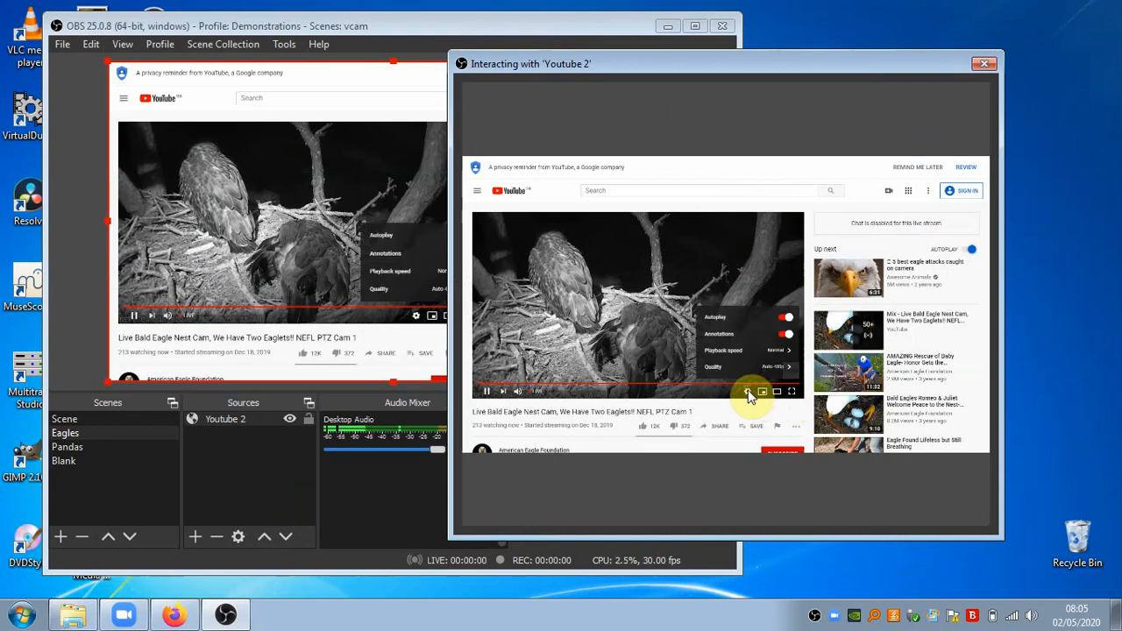
click(772, 370)
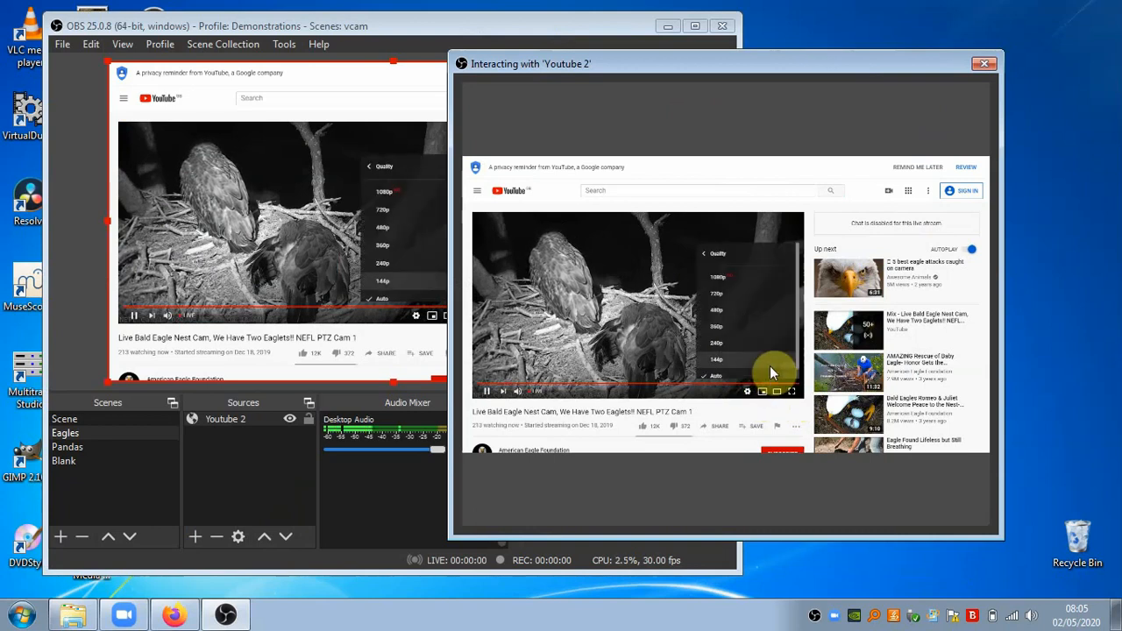
click(719, 277)
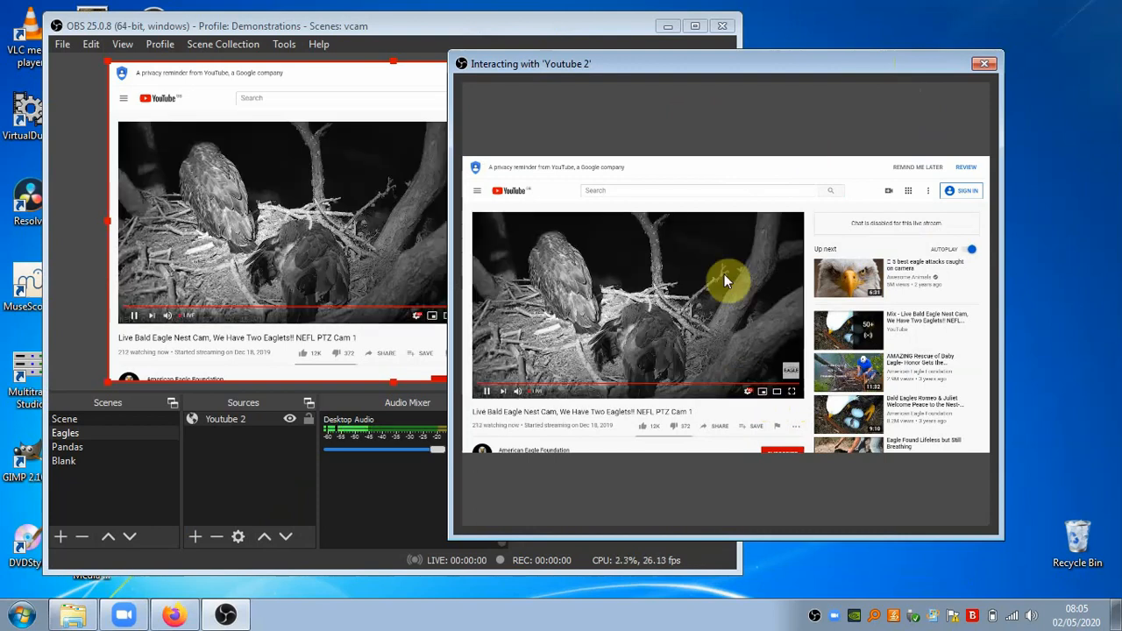
Make the eagle video full screen within the source, close the interaction window, and bring the OBS window fully into view
click(792, 392)
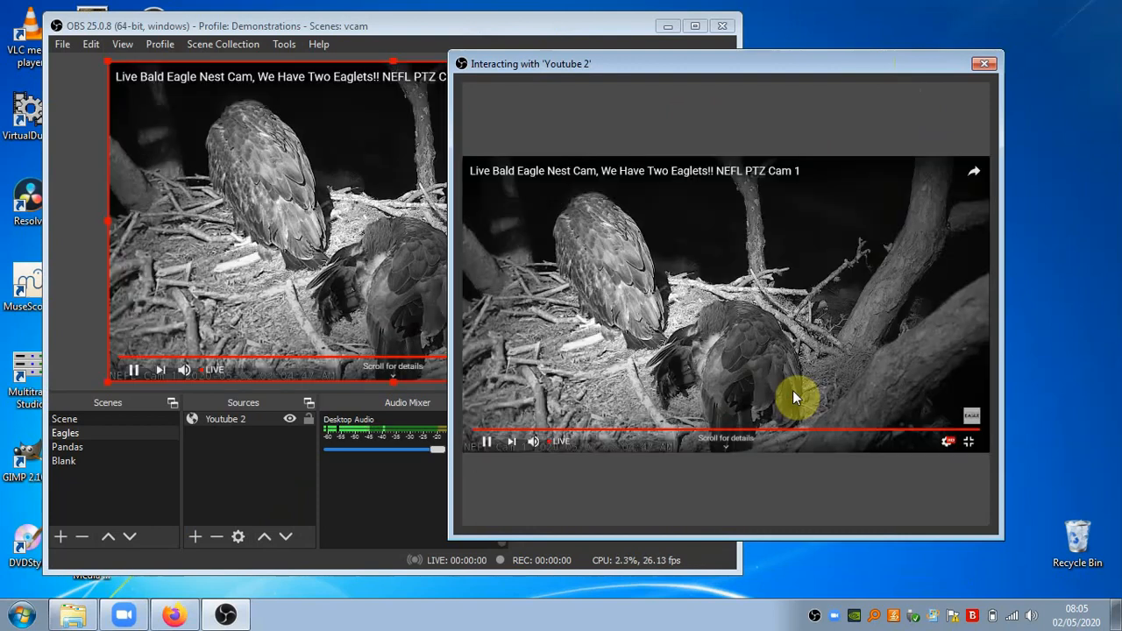
click(982, 65)
drag(404, 32, 581, 24)
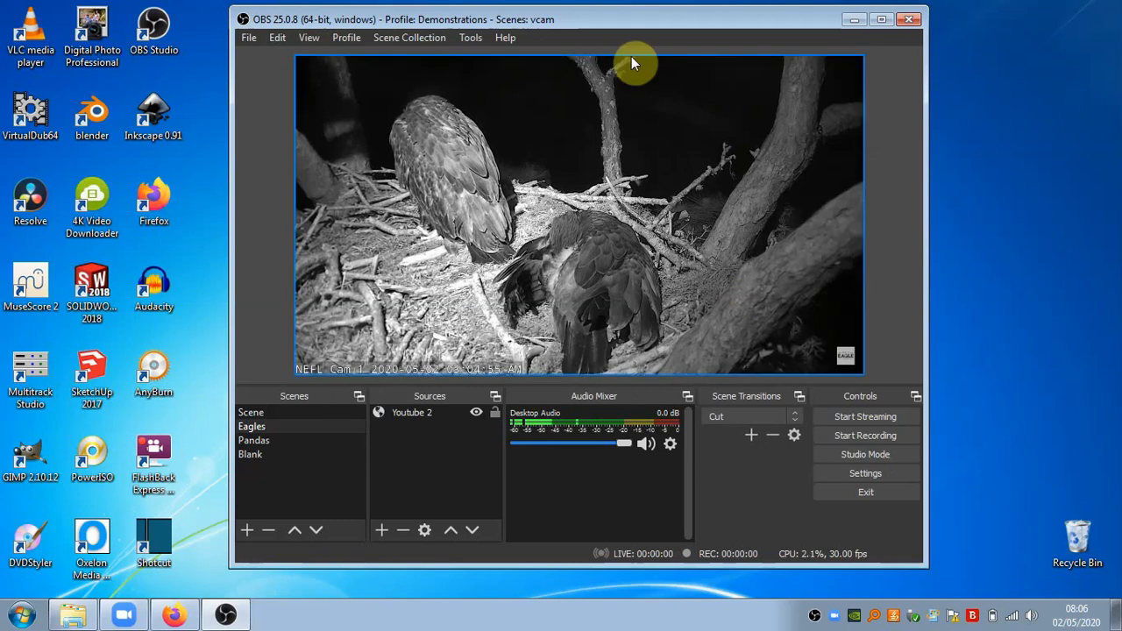
Switch to Zoom, open its video settings, and arrange the camera preview alongside the OBS window
drag(615, 20, 412, 29)
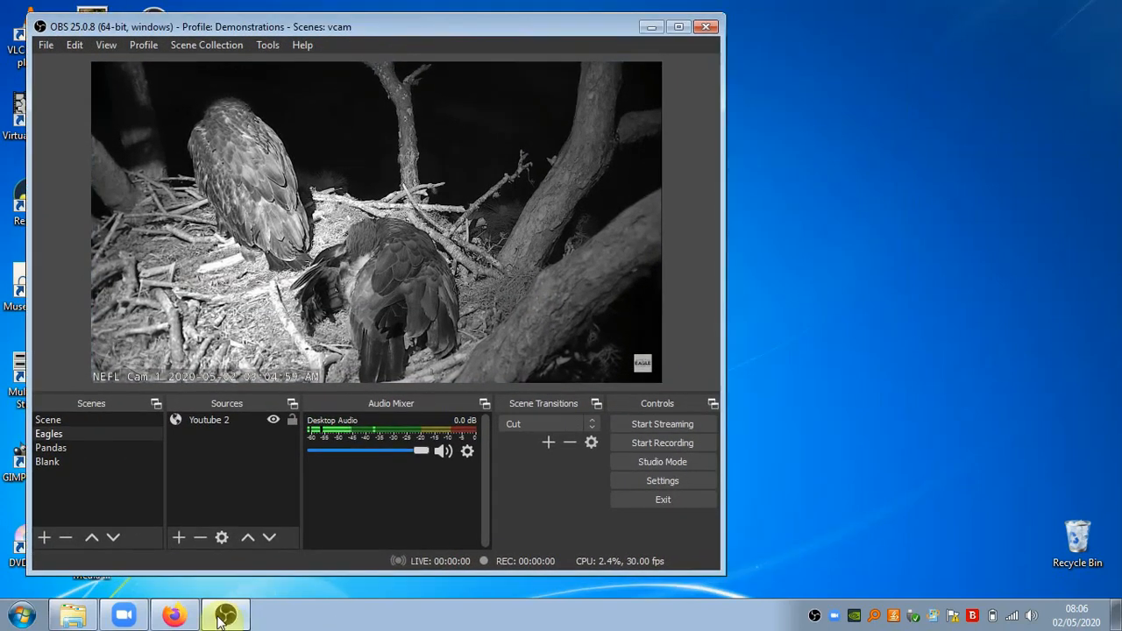
click(124, 615)
click(1082, 91)
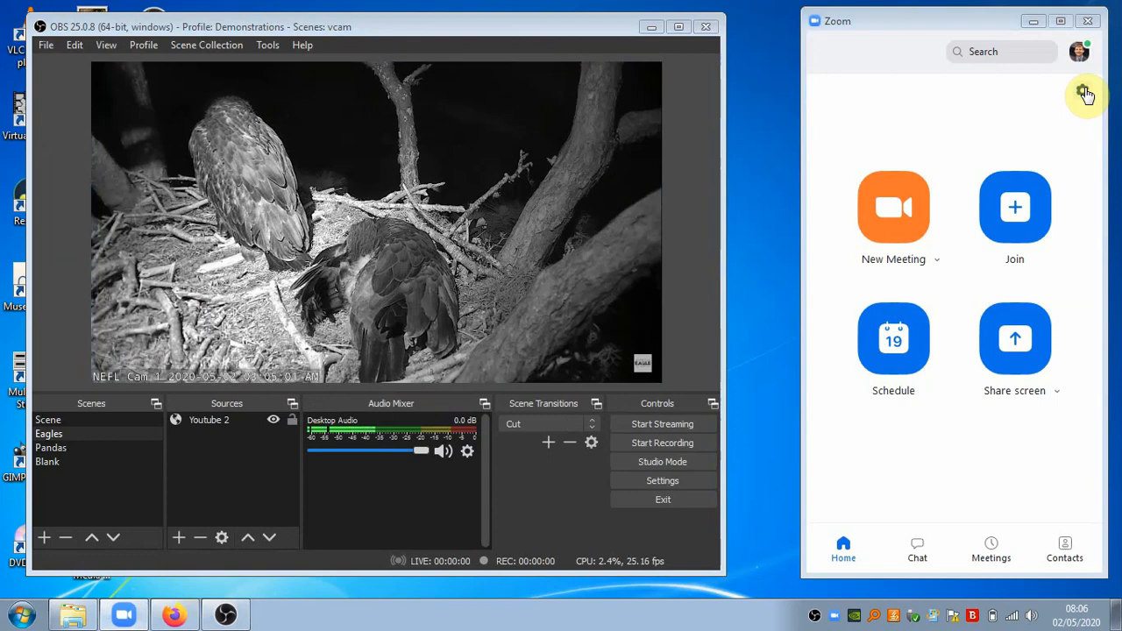
click(285, 107)
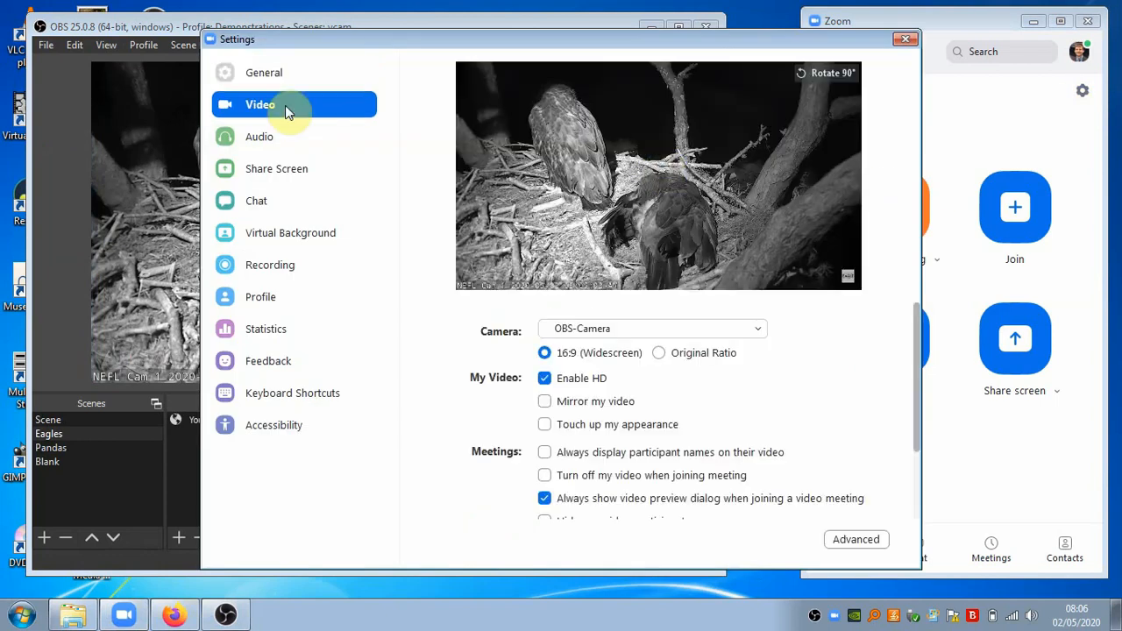
drag(673, 40, 860, 266)
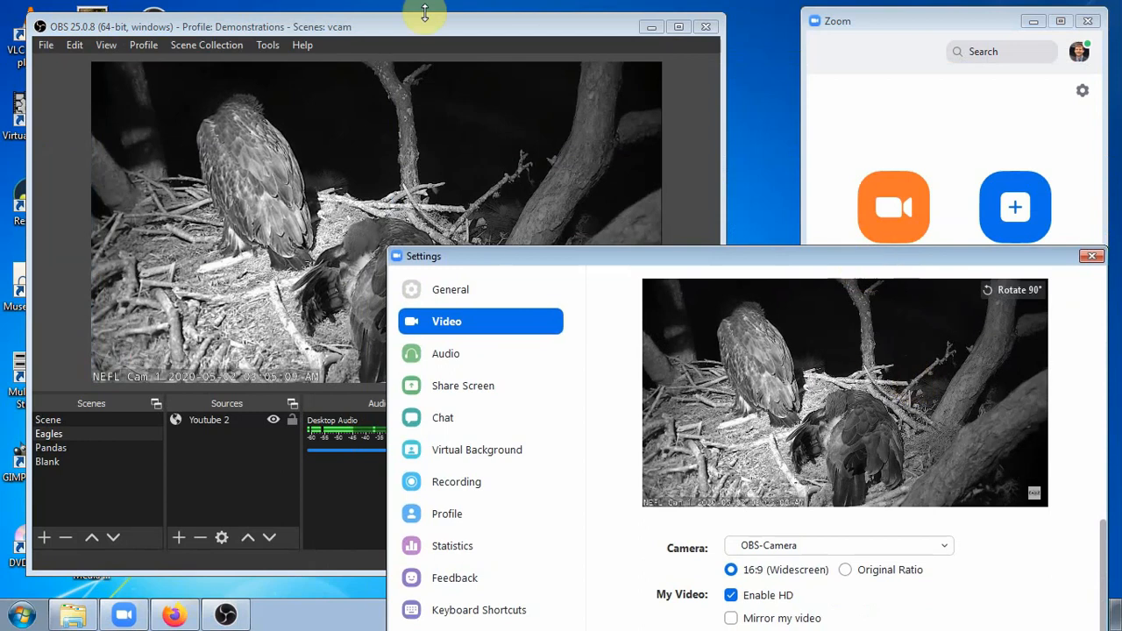
Check Zoom's camera preview while switching OBS to Pandas, Scene, and back to Eagles, and close the Zoom settings
click(70, 446)
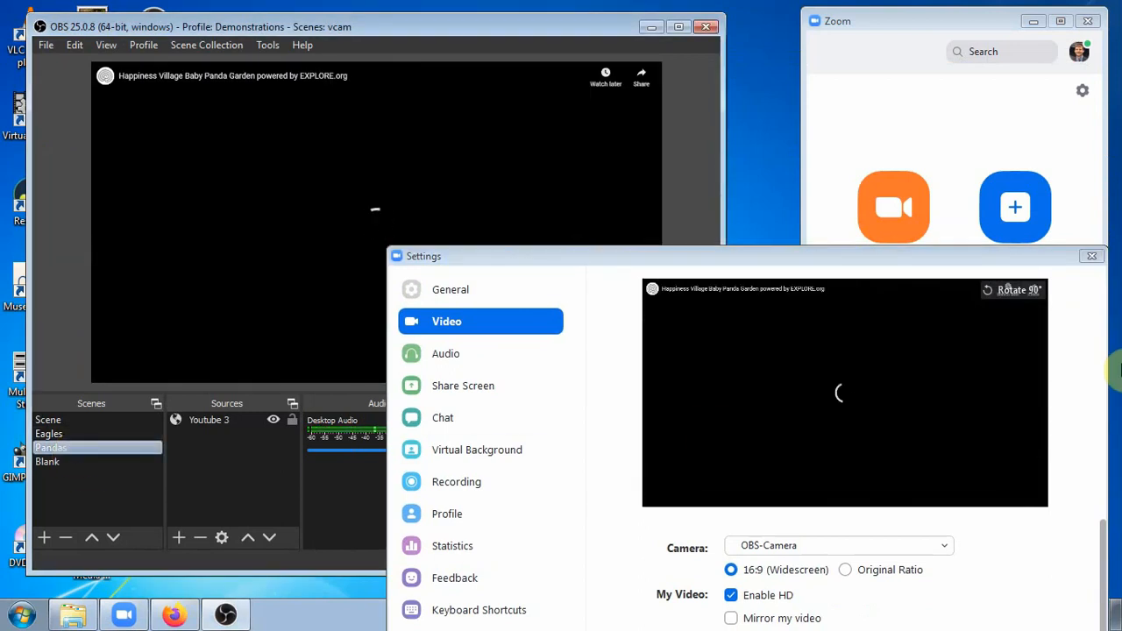
drag(969, 261, 964, 238)
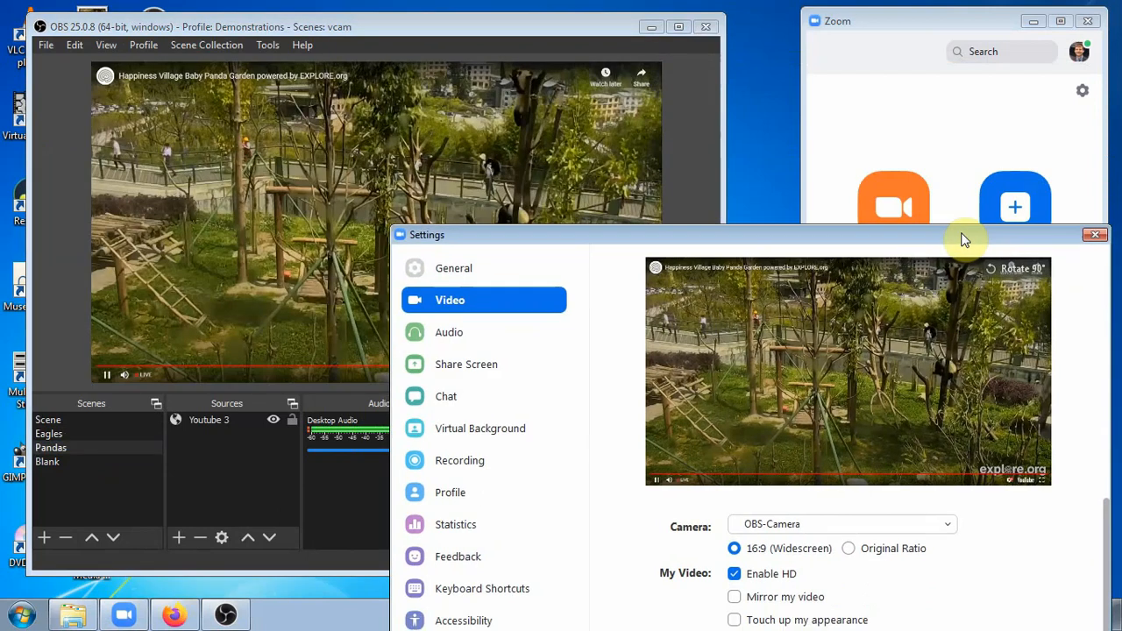
click(60, 422)
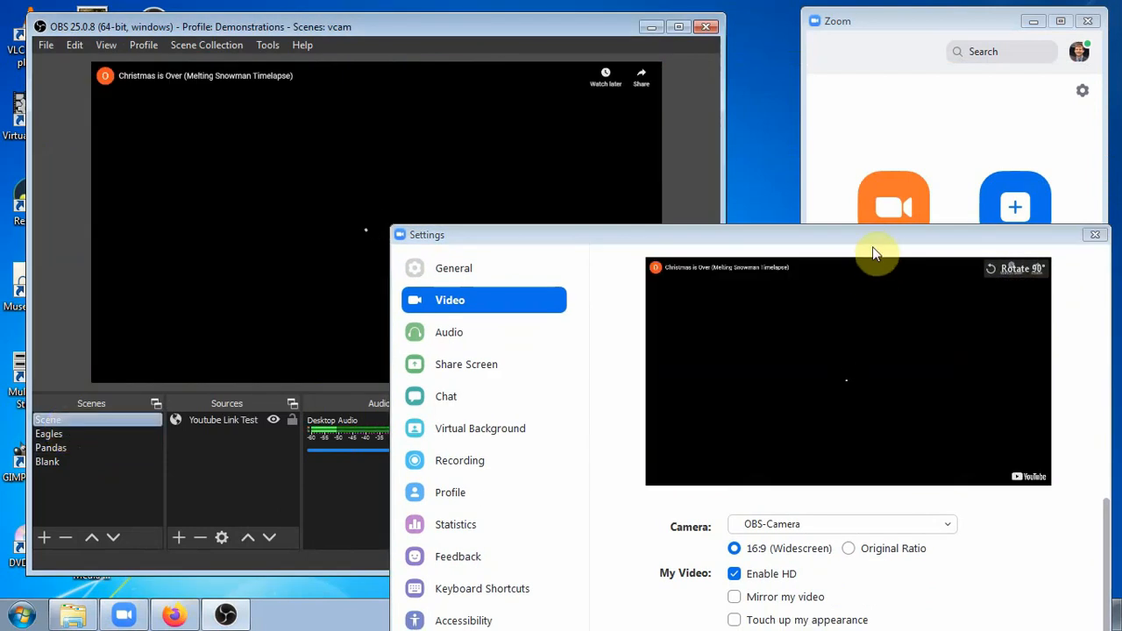
drag(872, 236, 868, 218)
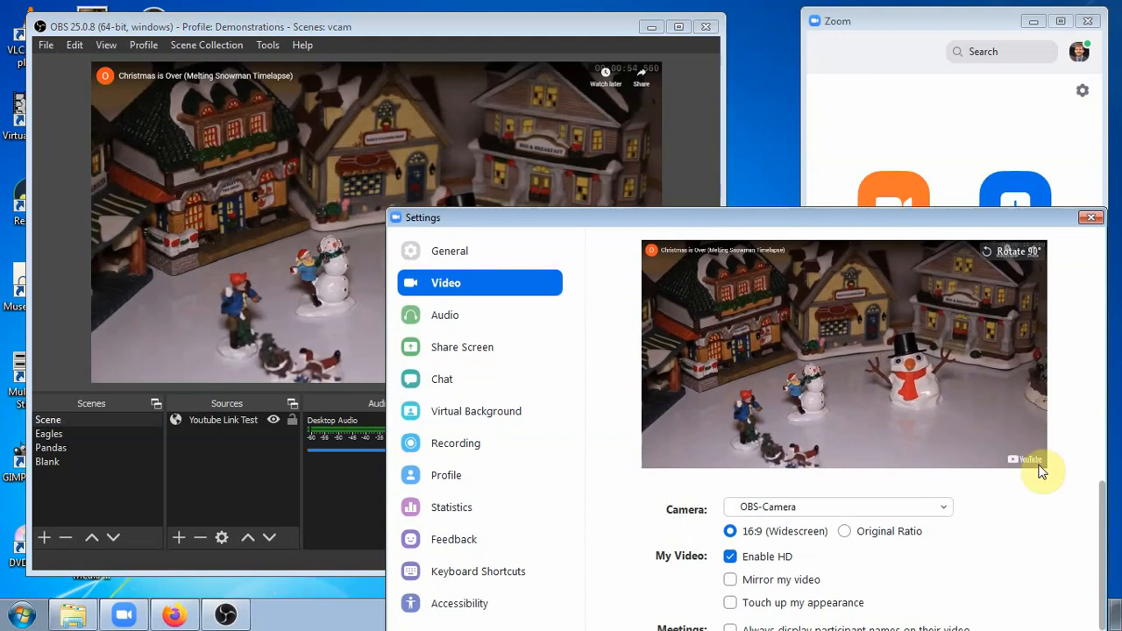
click(60, 432)
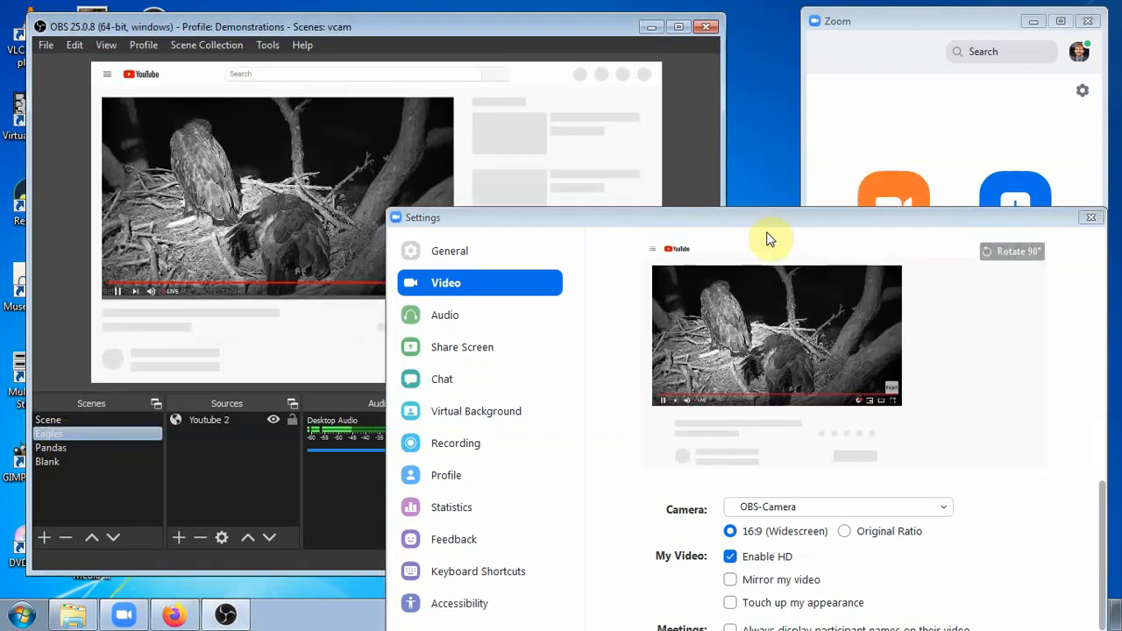
drag(768, 228, 825, 157)
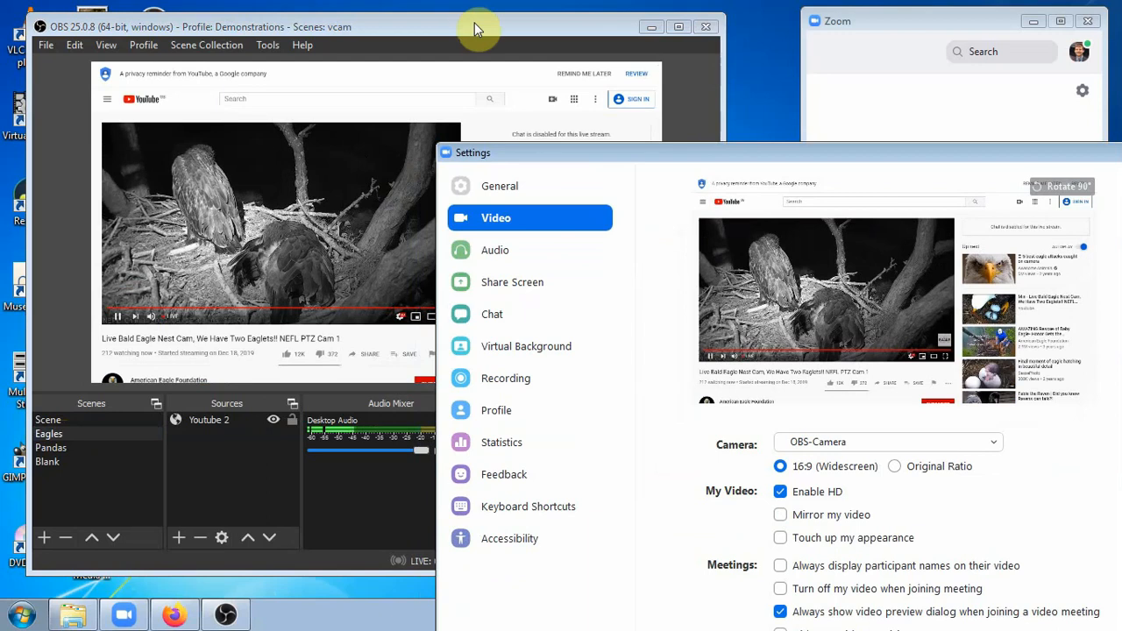
drag(921, 156, 871, 176)
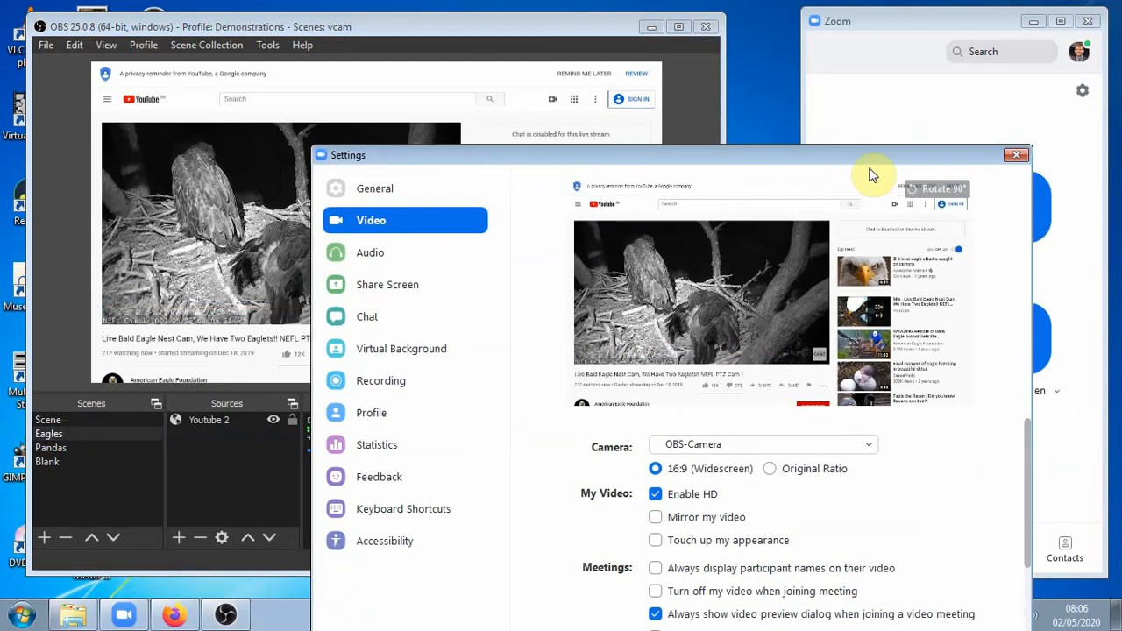
click(1015, 155)
Reopen the Youtube 2 interaction window, make the eagle video full screen, pause it, and move the window clear of Zoom
drag(600, 27, 670, 26)
click(321, 420)
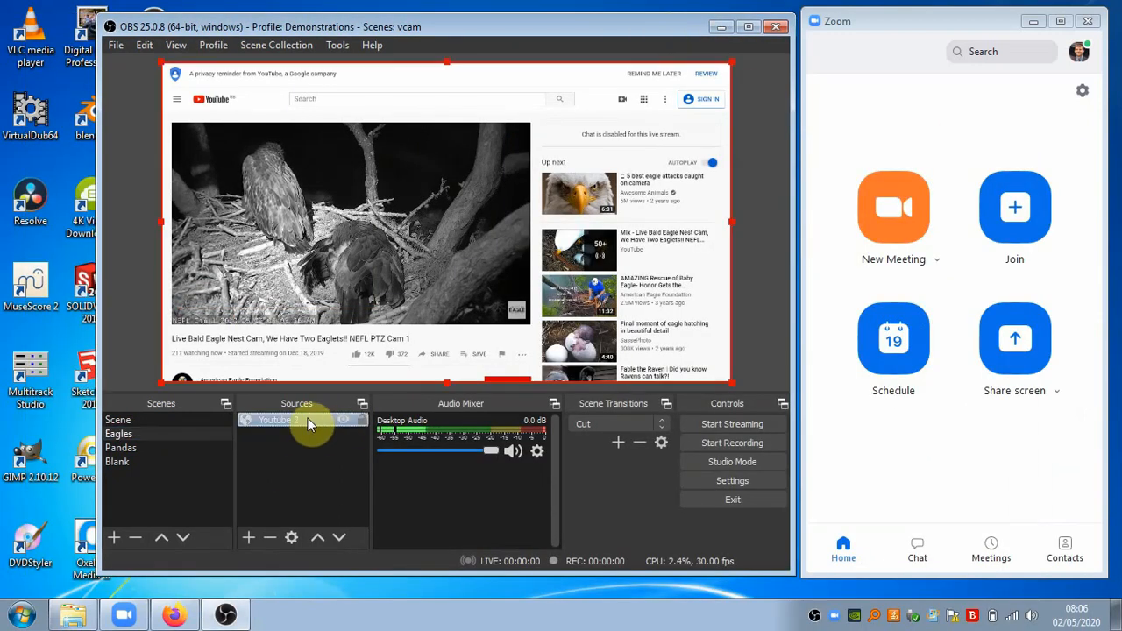
right_click(307, 418)
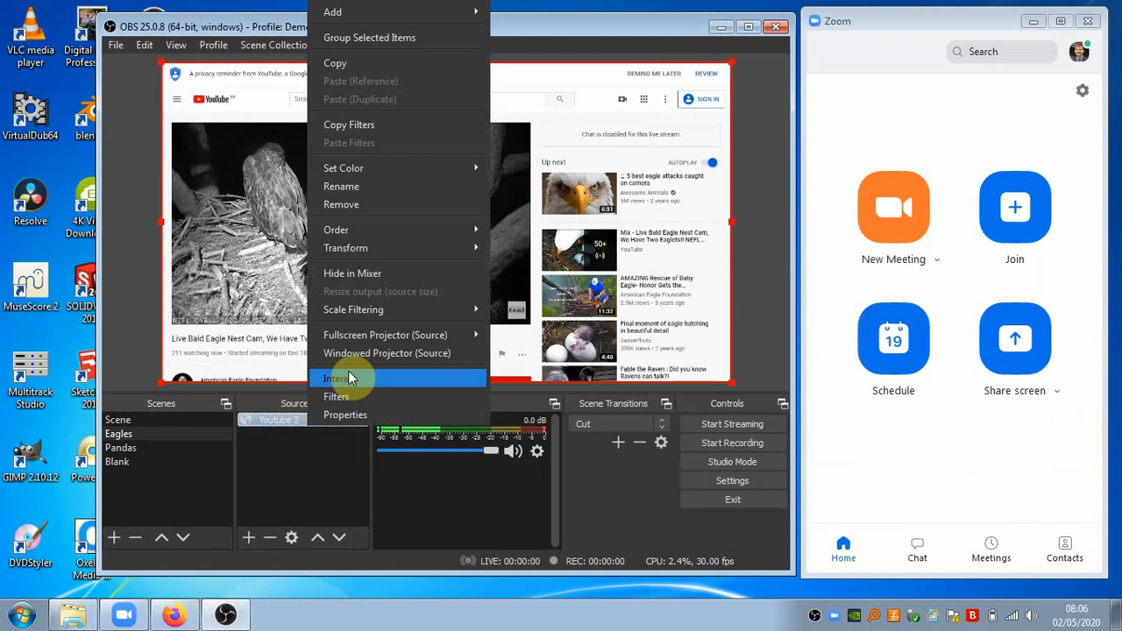
click(348, 377)
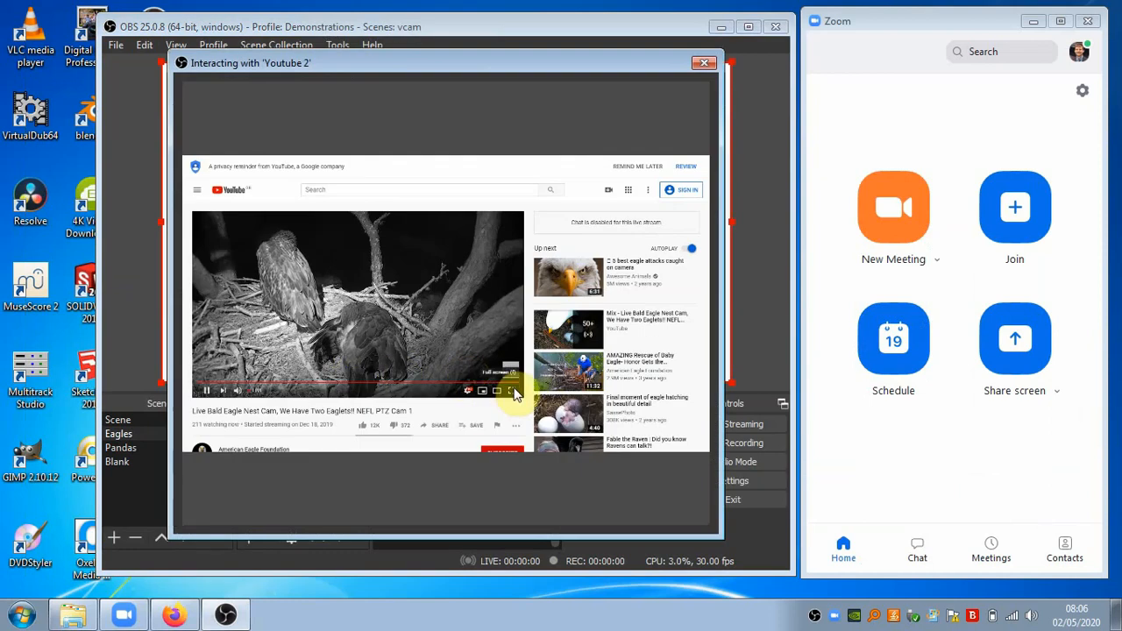
click(513, 391)
drag(542, 60, 696, 46)
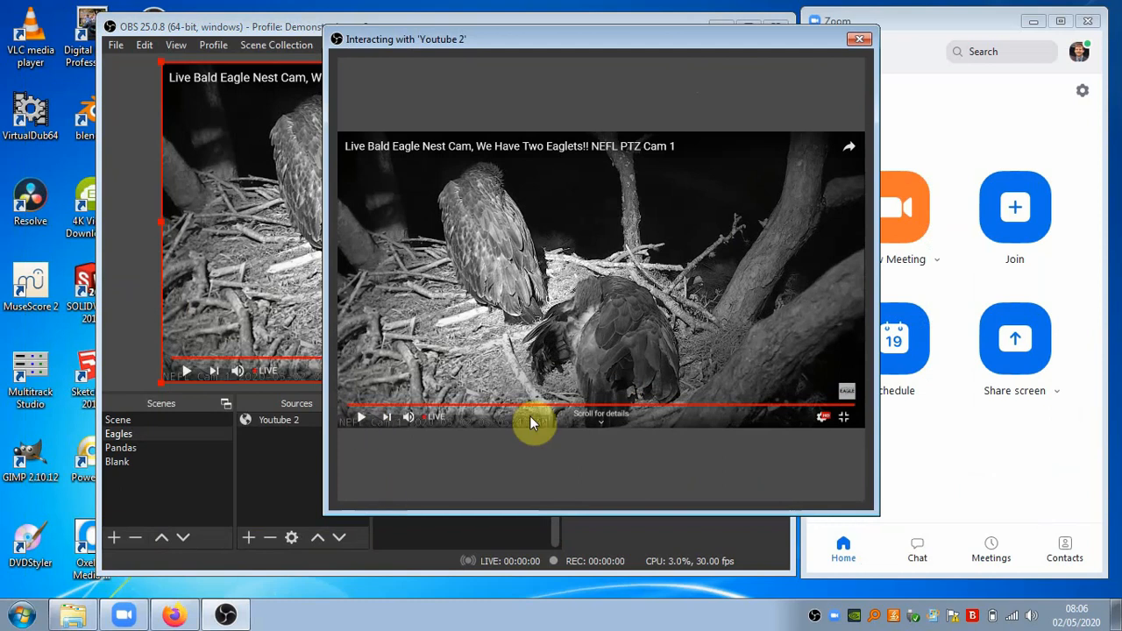
drag(579, 38, 307, 42)
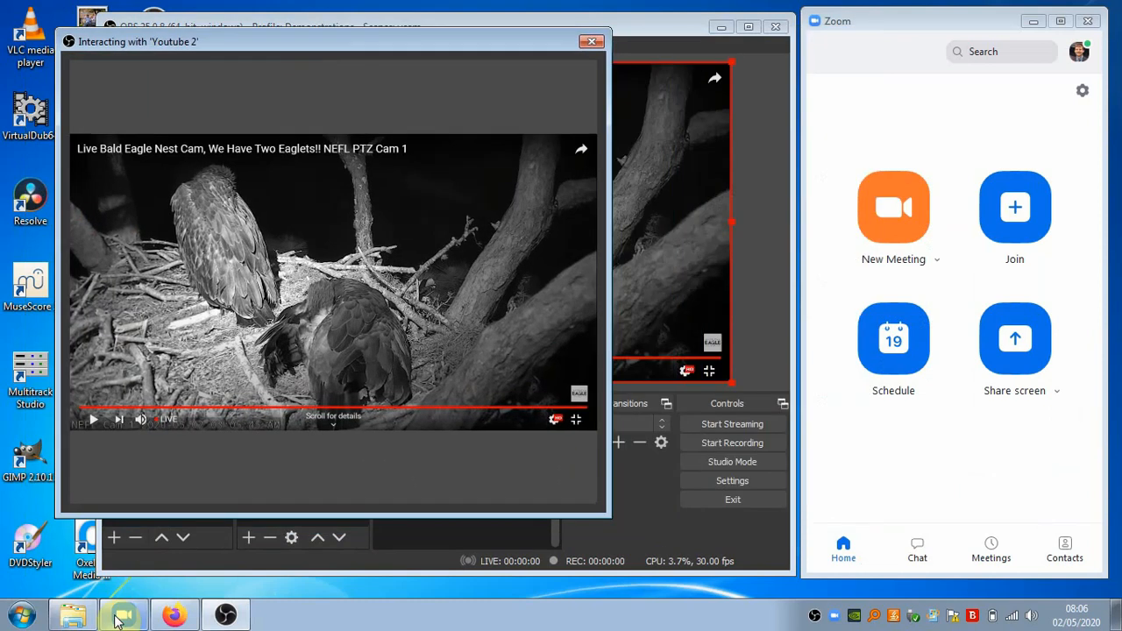
Examine the paused eagle video in Zoom's video settings preview and close the settings
click(1083, 91)
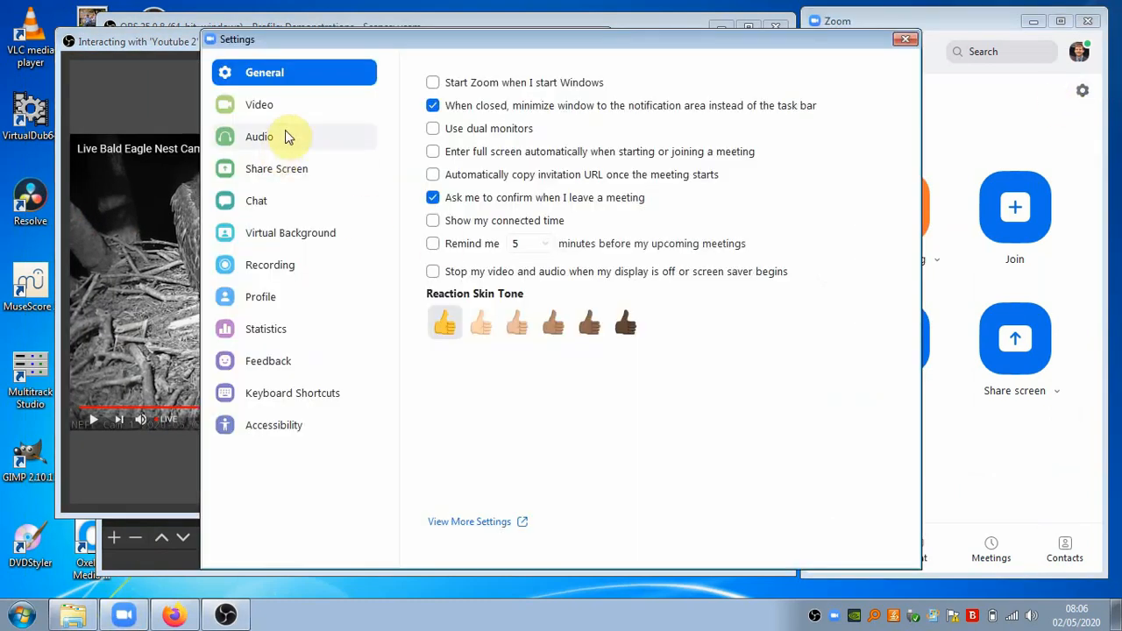
click(284, 106)
drag(681, 45, 867, 77)
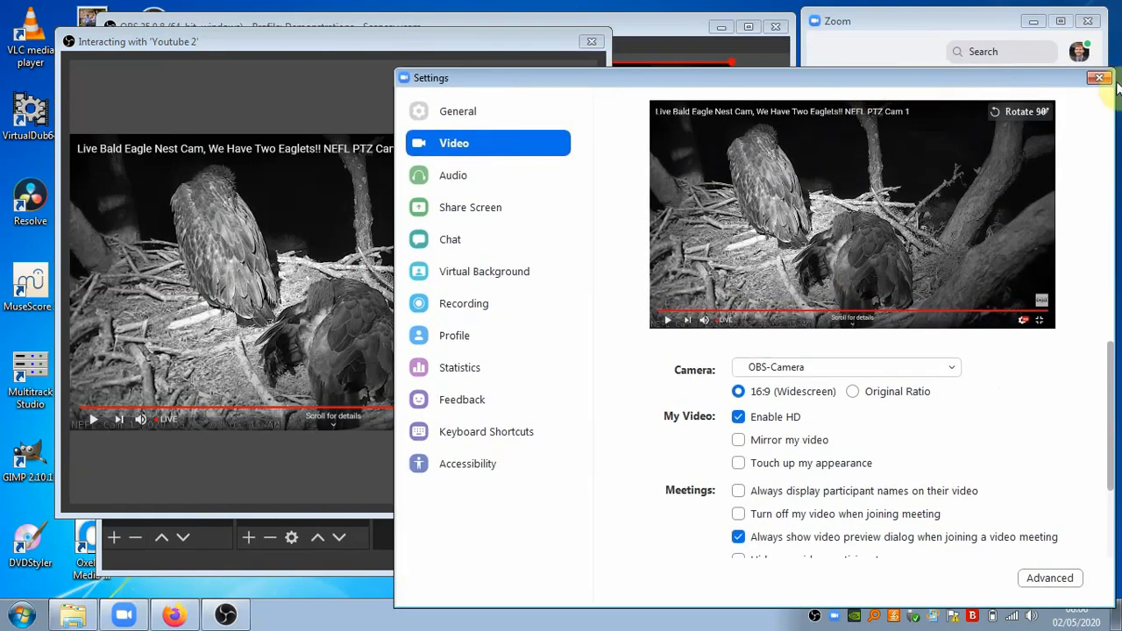
click(1098, 78)
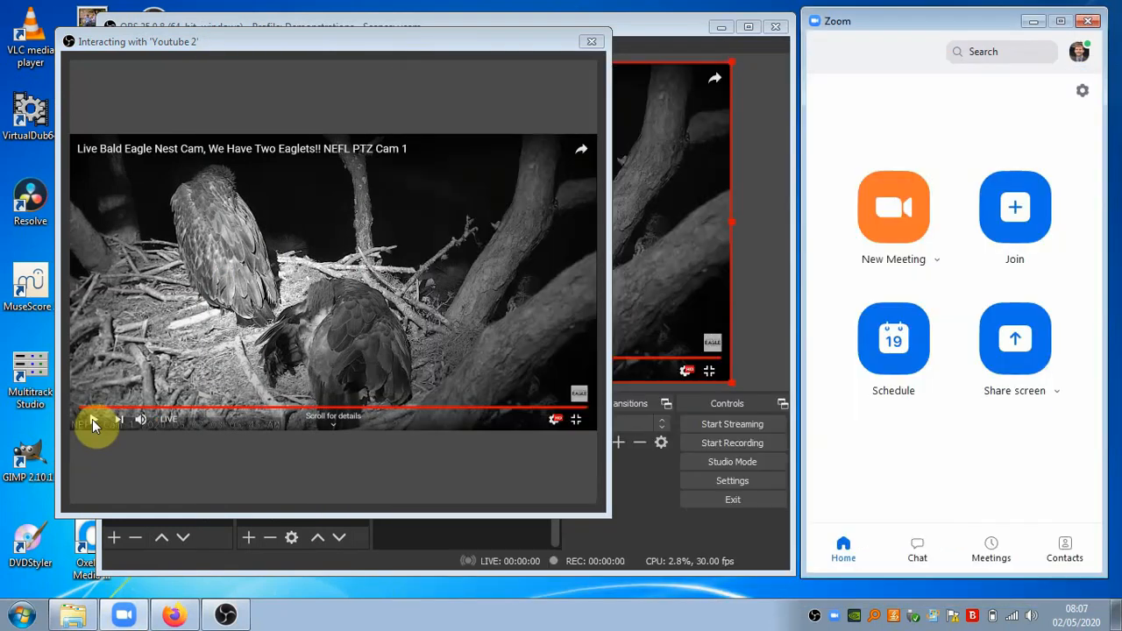
Resume the eagle video within the Youtube 2 source and close its interaction window
click(92, 419)
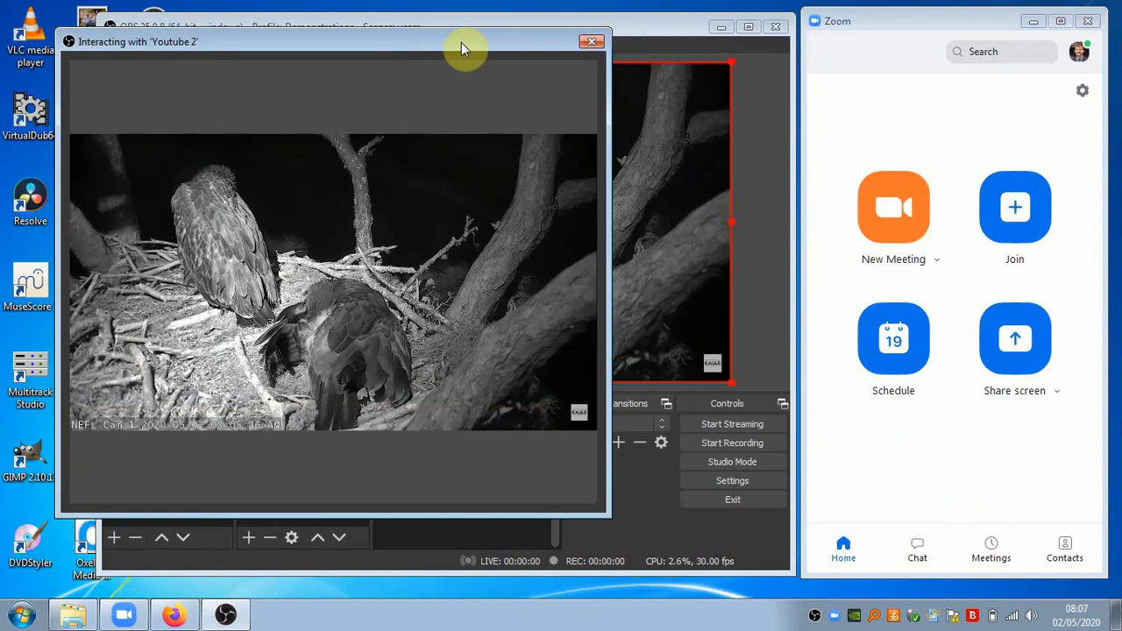
drag(461, 42, 509, 93)
click(640, 93)
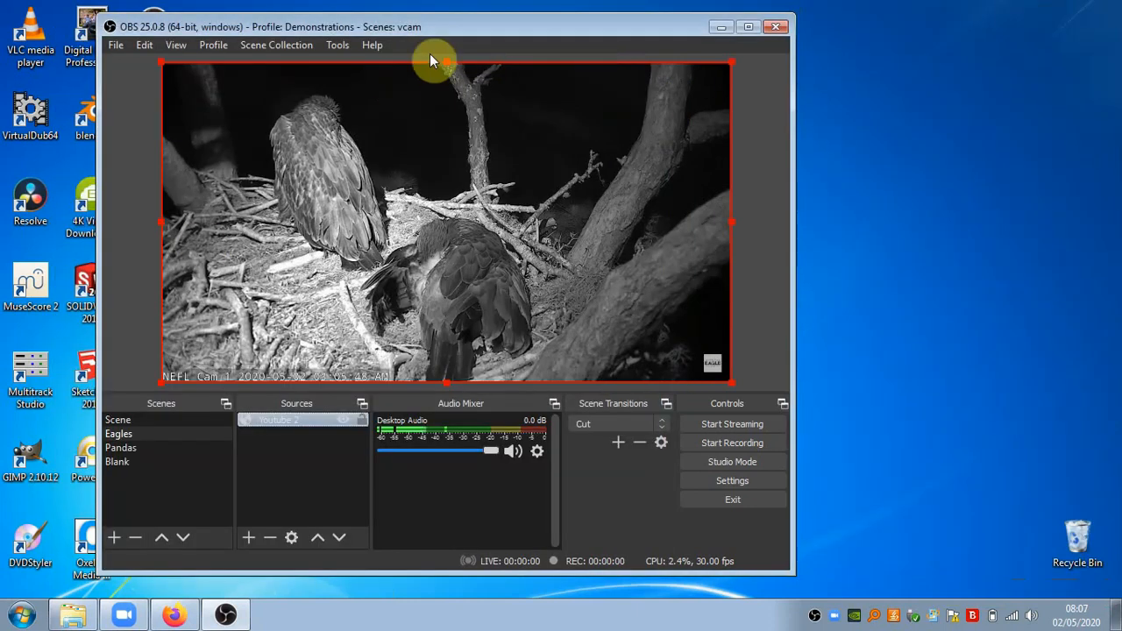
Deselect the Youtube 2 source in the preview and raise the computer's speaker volume slightly
drag(471, 31, 472, 45)
click(763, 127)
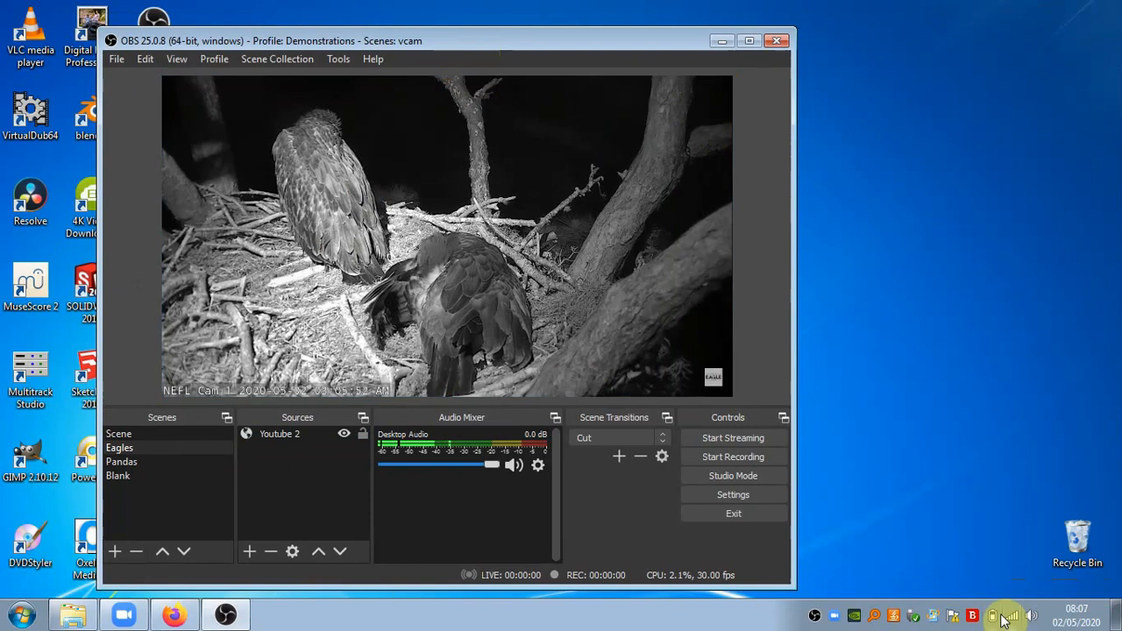
click(1031, 615)
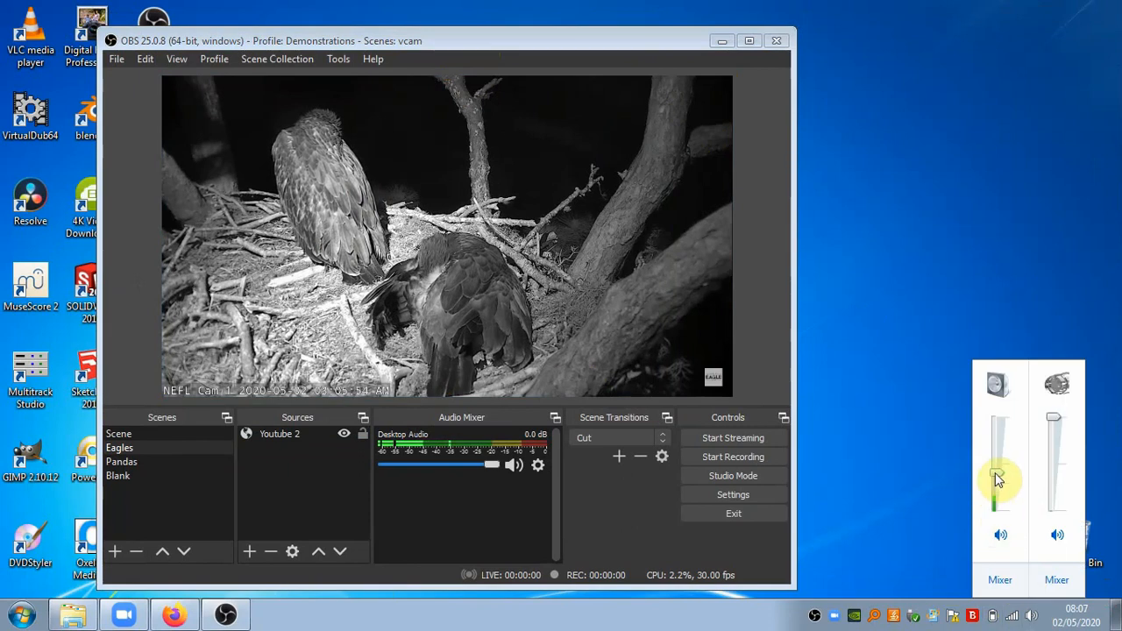
click(780, 296)
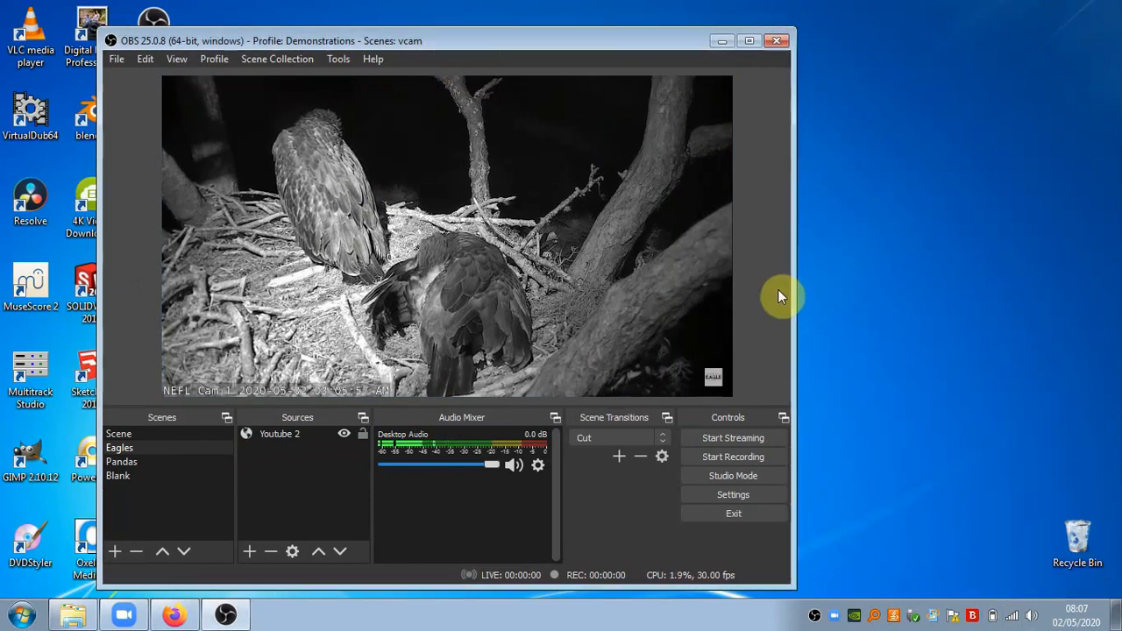
click(1034, 617)
mouse_move(1002, 453)
mouse_down()
mouse_move(1006, 484)
mouse_move(1005, 447)
mouse_up()
click(614, 35)
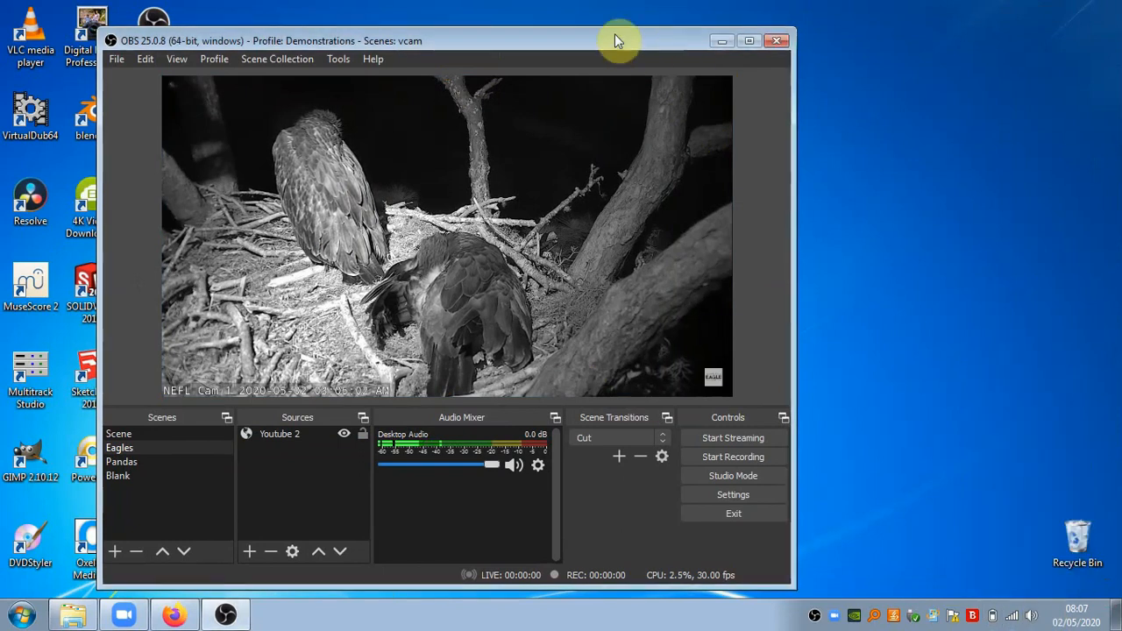
Switch OBS to the Blank scene, and bring up Zoom's home window side by side with OBS
drag(614, 40, 601, 33)
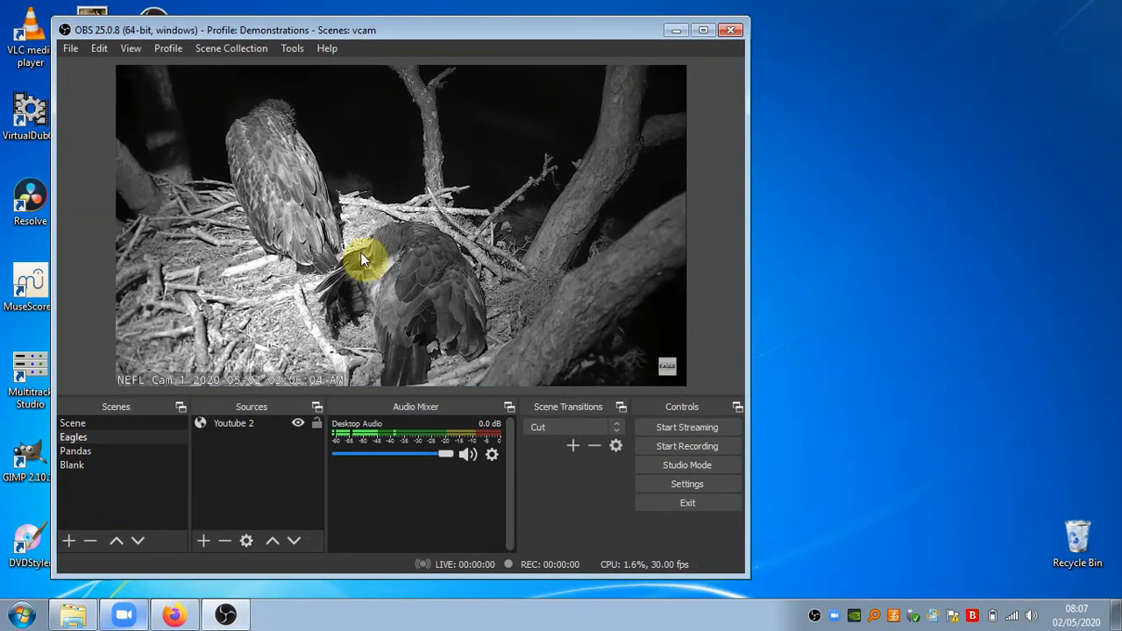
mouse_move(400, 36)
mouse_down()
mouse_move(383, 27)
mouse_move(394, 27)
mouse_up()
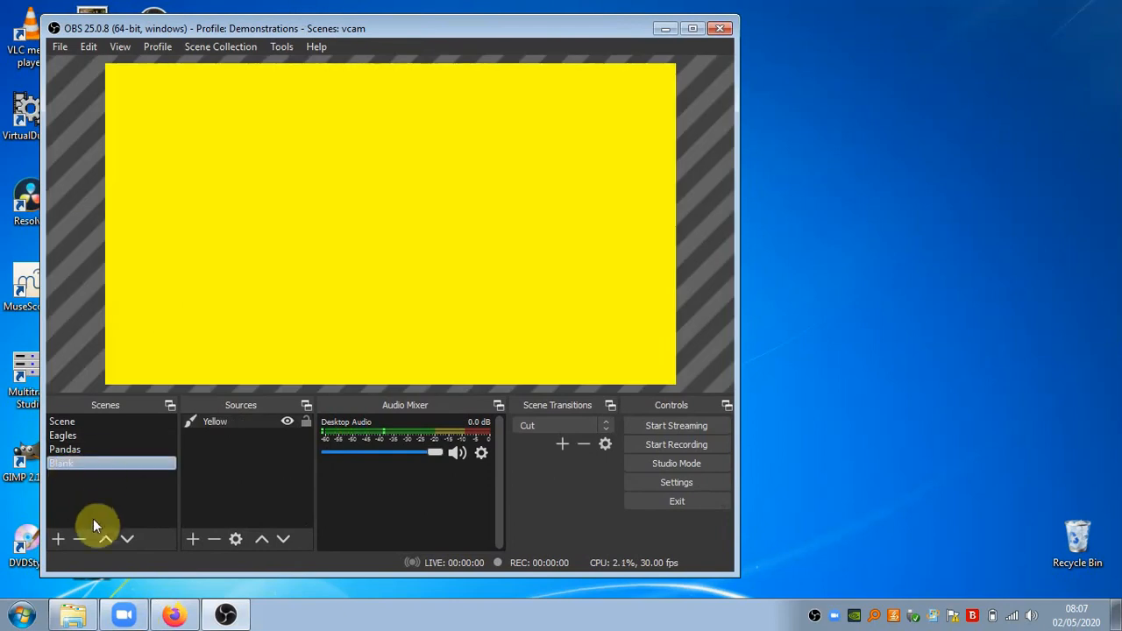
click(124, 618)
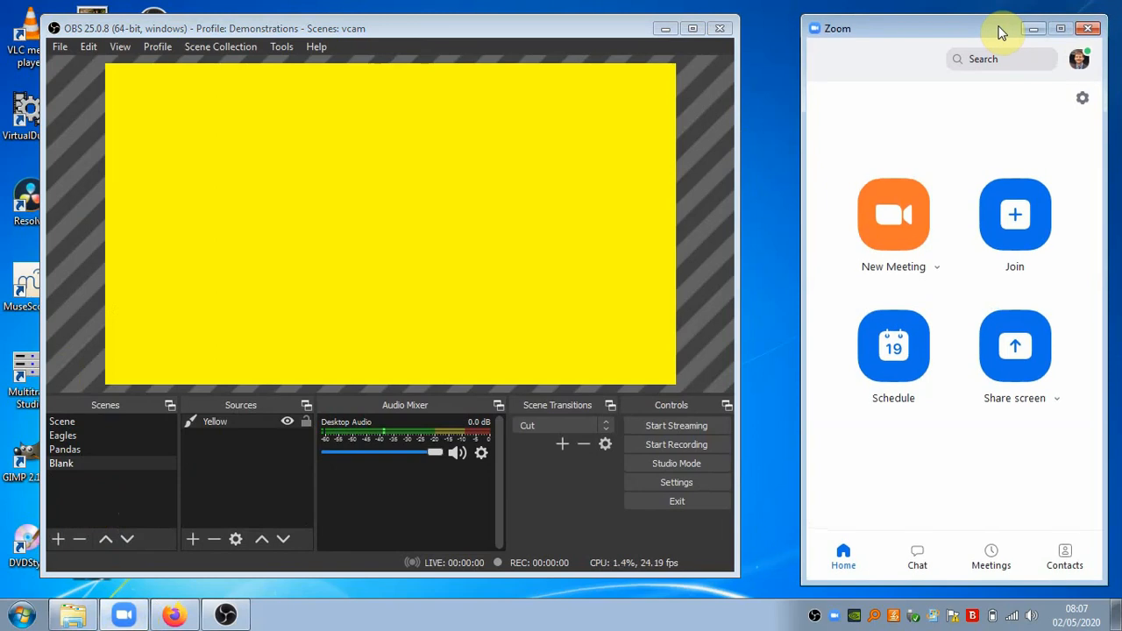
drag(1001, 26, 1005, 30)
drag(504, 35, 485, 30)
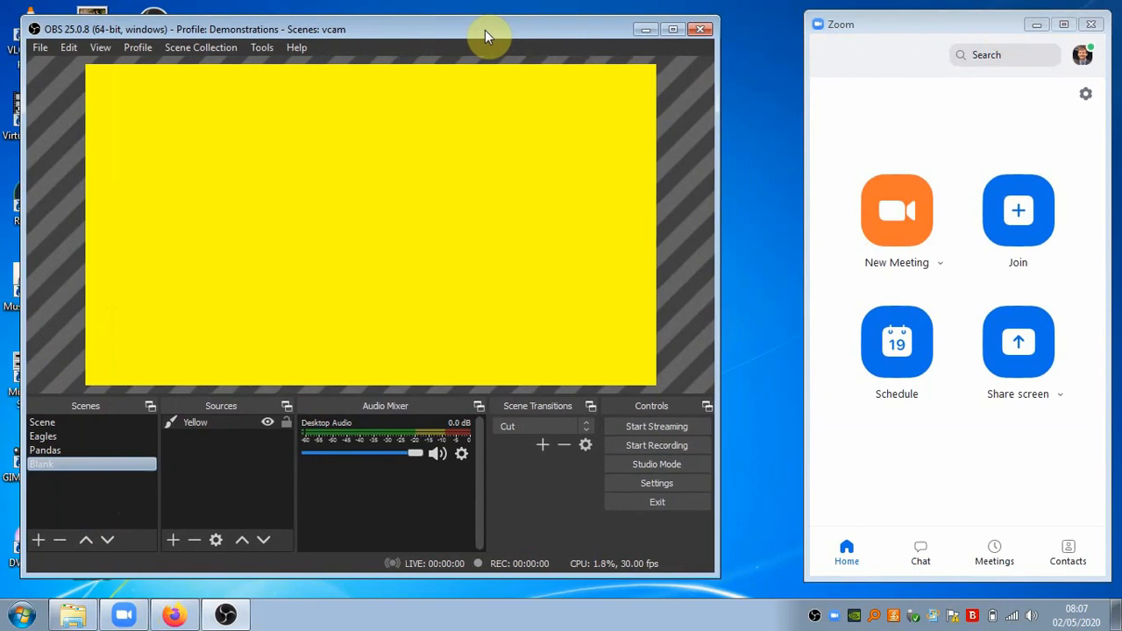